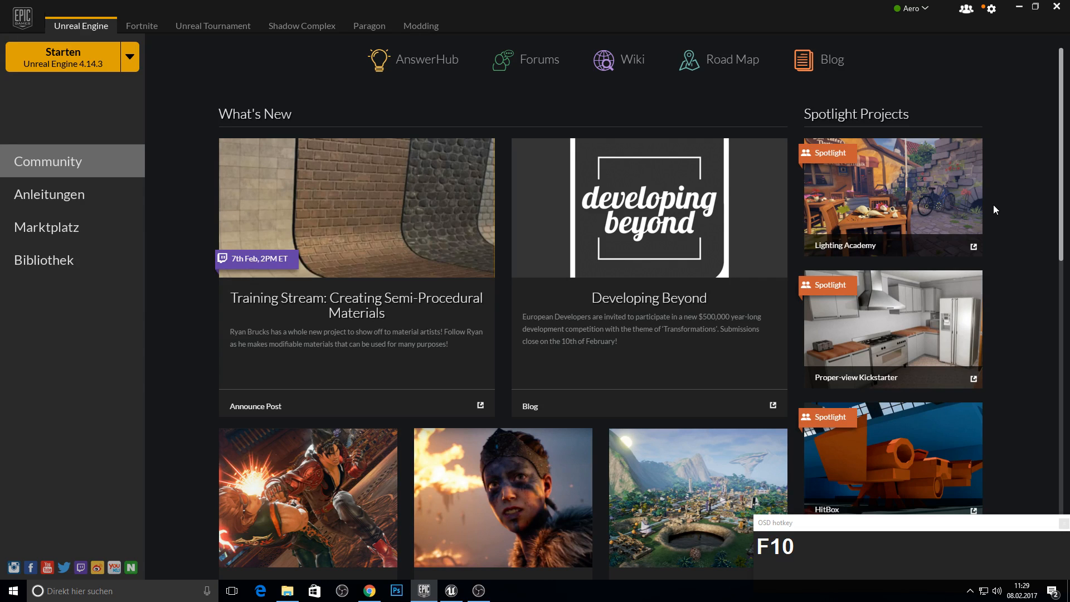
Step: Find Blender with the Windows search and launch it
{"action": "left_click", "coordinate": [13, 590]}
{"action": "type", "text": "blend"}
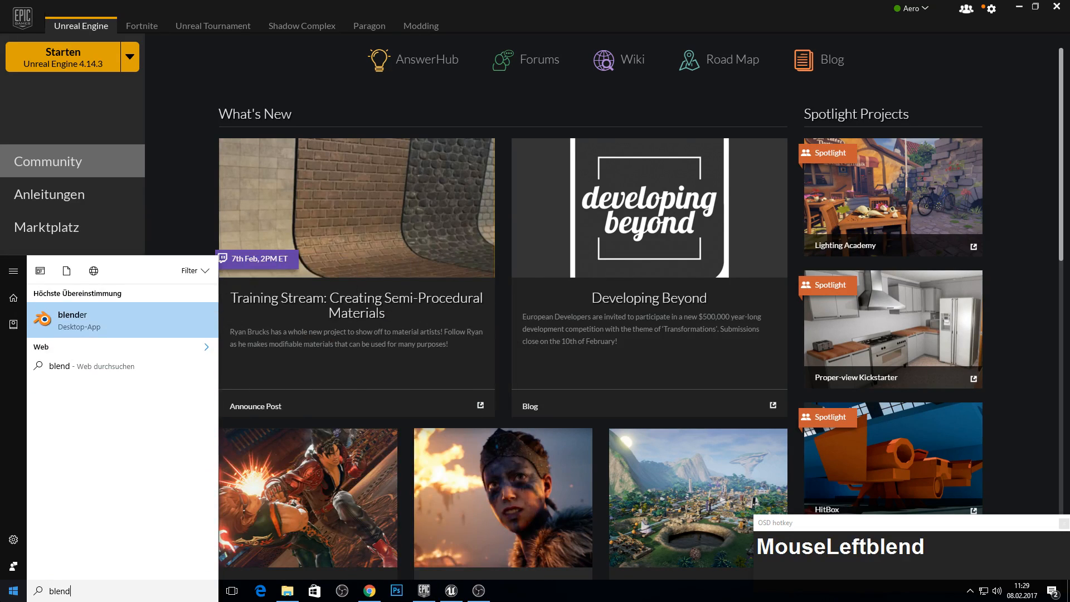
{"action": "key", "text": "Return"}
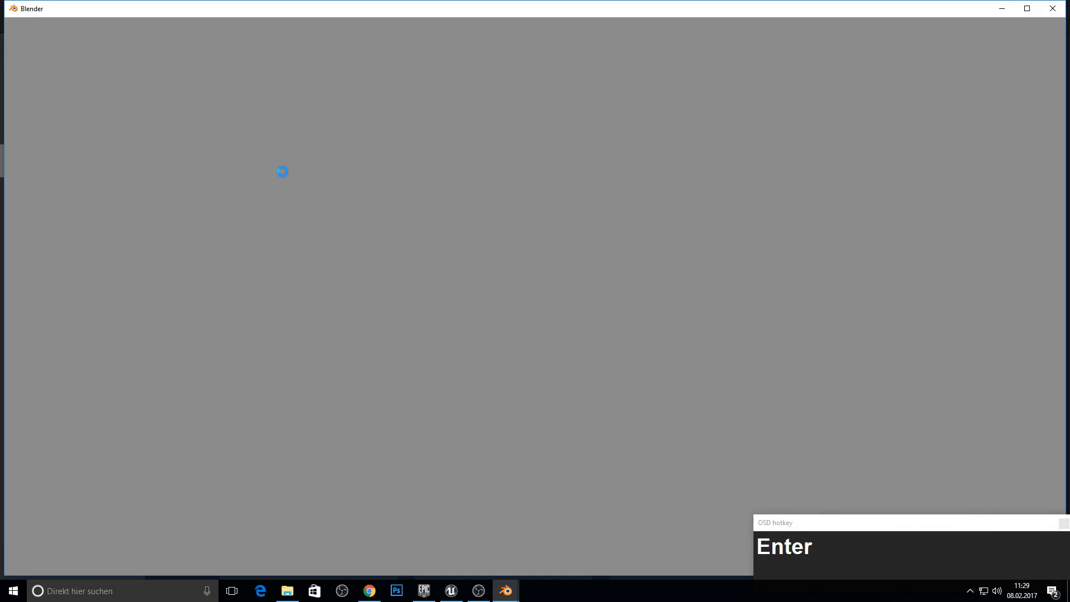
{"action": "key", "text": "F10"}
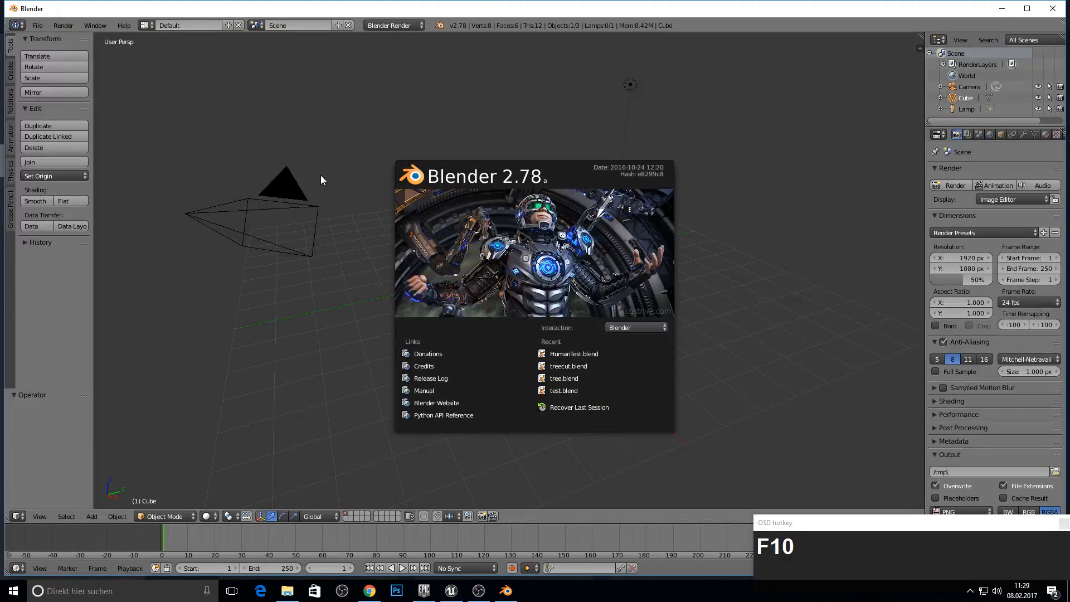
Step: Dismiss the splash screen and delete all default objects from the scene
{"action": "middle_click", "coordinate": [325, 165]}
{"action": "key", "text": "a"}
{"action": "key", "text": "a"}
{"action": "key", "text": "x"}
{"action": "left_click", "coordinate": [329, 151]}
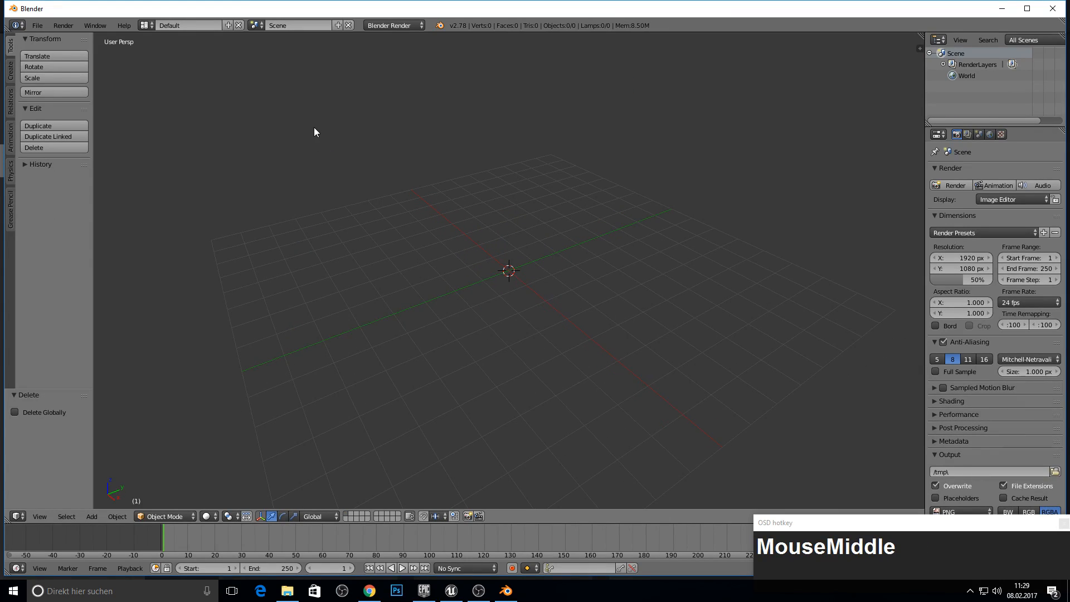
Step: Switch to the front orthographic view and add a cube mesh at the origin
{"action": "key", "text": "KP_1"}
{"action": "key", "text": "KP_5"}
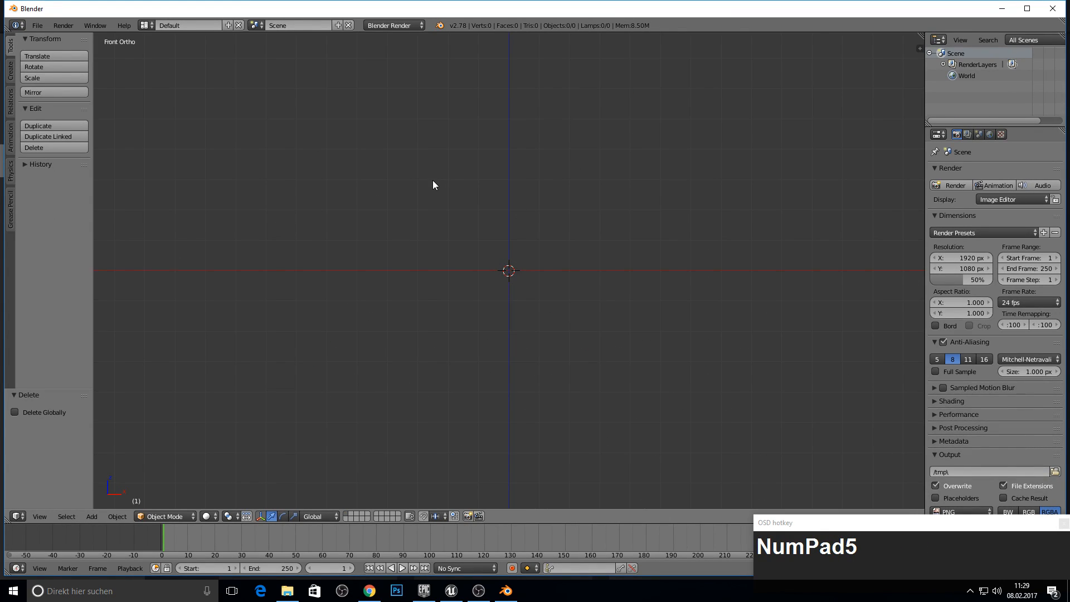
{"action": "key", "text": "shift+a"}
{"action": "mouse_move", "coordinate": [422, 181]}
{"action": "left_click", "coordinate": [480, 192]}
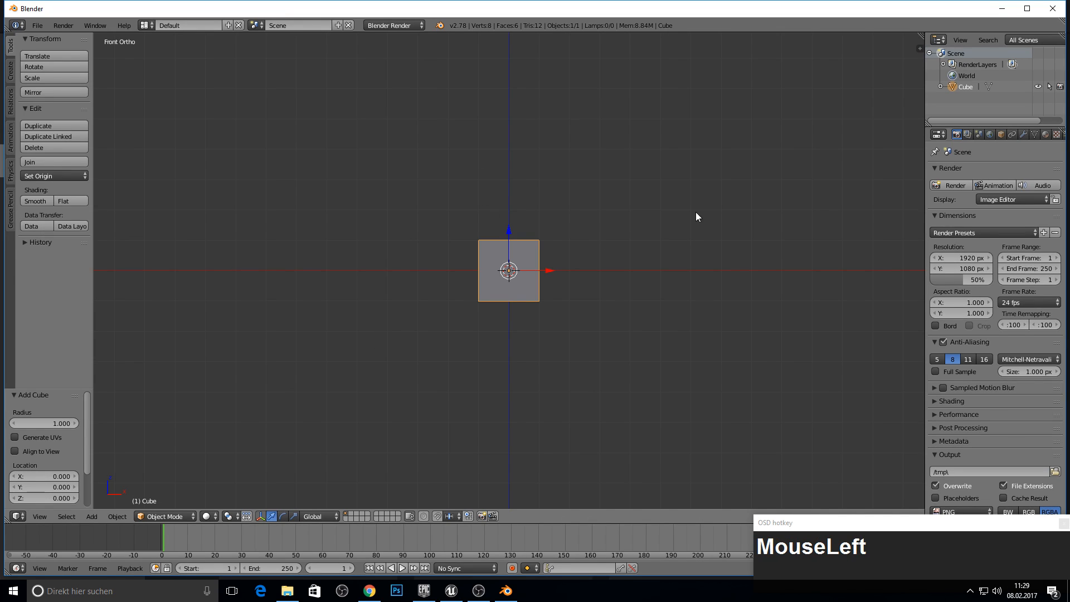
Step: Show the transform properties and set the cube's X and Y dimensions to 4
{"action": "key", "text": "n"}
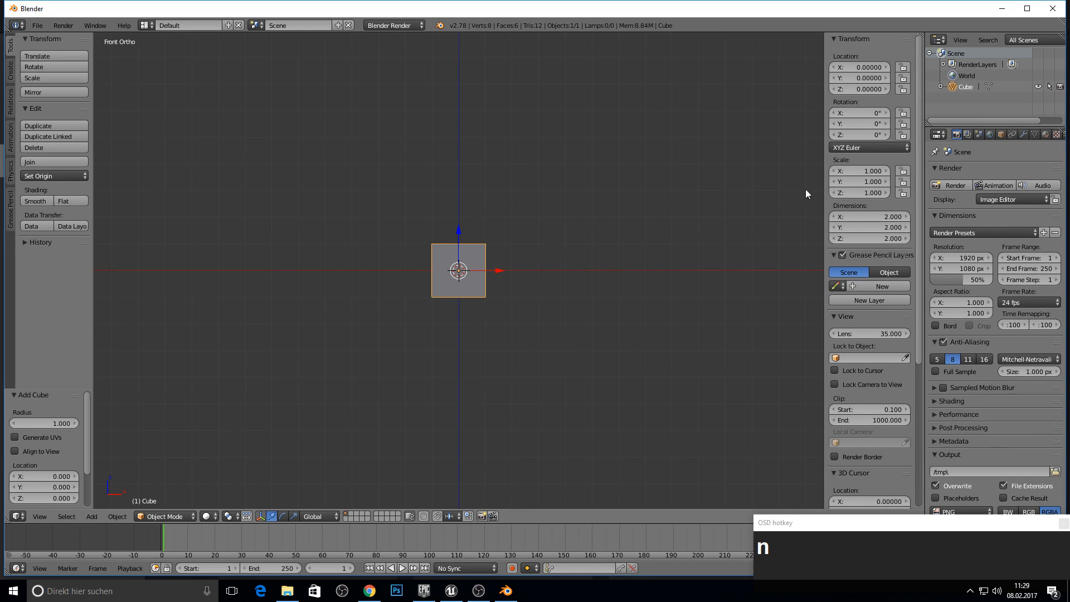
{"action": "left_click", "coordinate": [875, 217]}
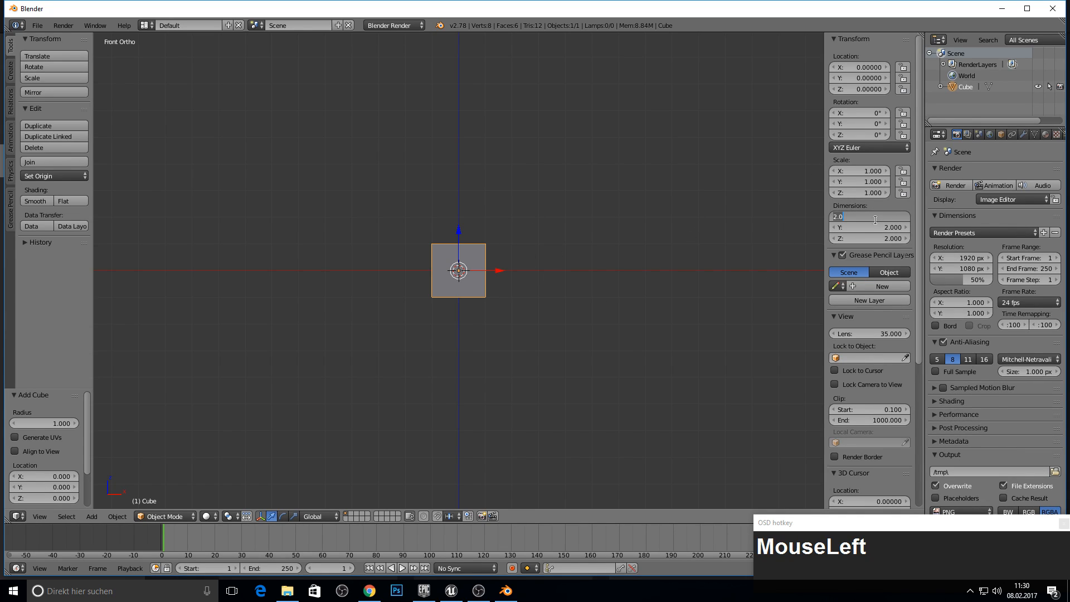
{"action": "type", "text": "4"}
{"action": "key", "text": "Tab"}
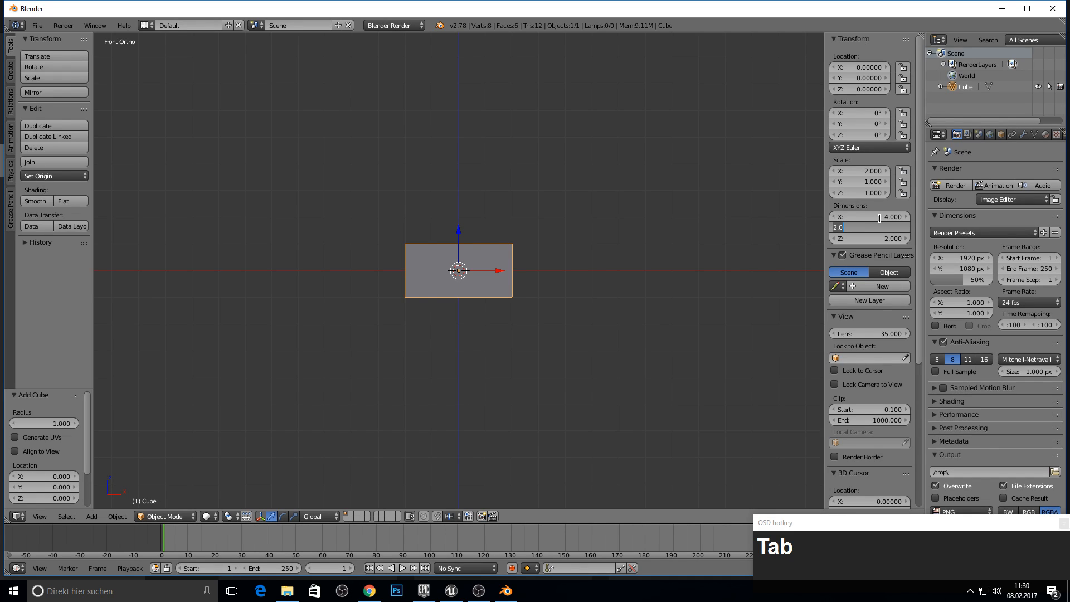
{"action": "type", "text": "4"}
{"action": "middle_click", "coordinate": [678, 163]}
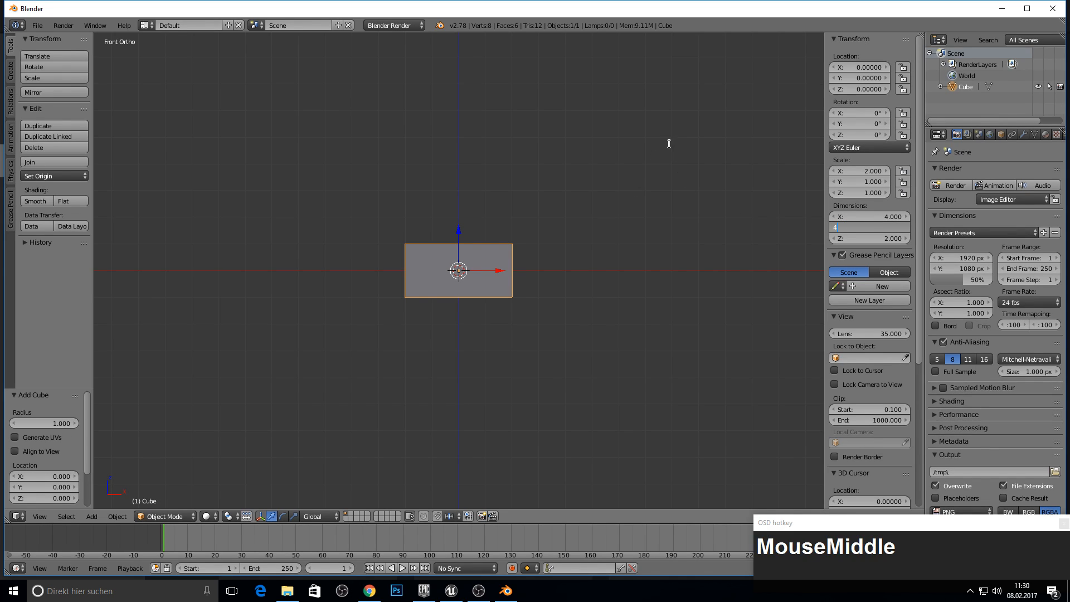
{"action": "key", "text": "Return"}
{"action": "middle_click_drag", "start_coordinate": [687, 116], "coordinate": [633, 115]}
{"action": "key", "text": "KP_1"}
Step: Flatten the cube into a slab by setting its Z dimension to 0.6
{"action": "left_click", "coordinate": [886, 238]}
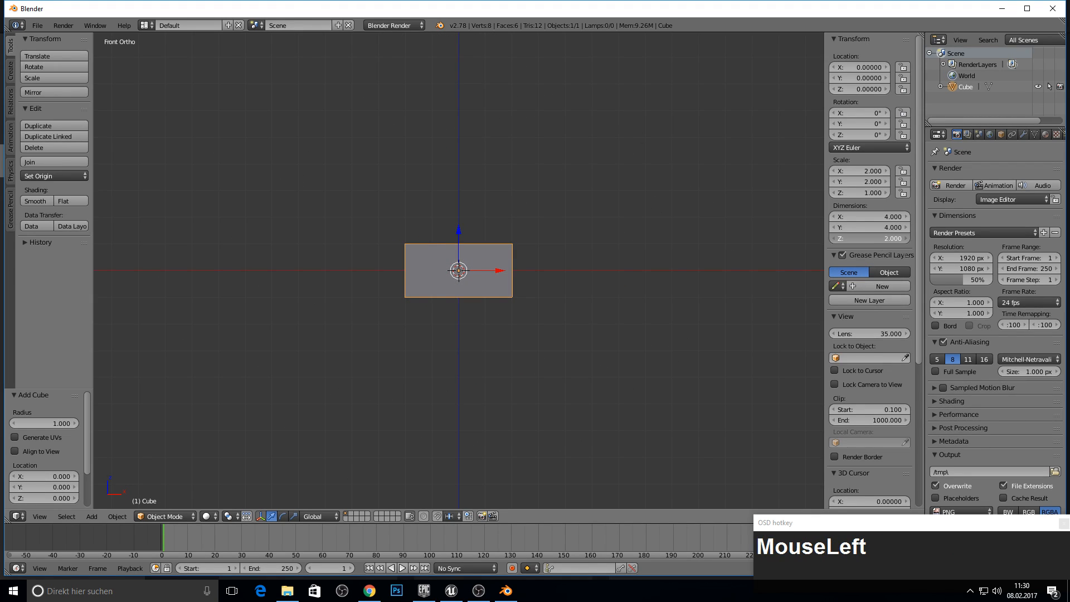
{"action": "type", "text": "0.6"}
{"action": "key", "text": "Return"}
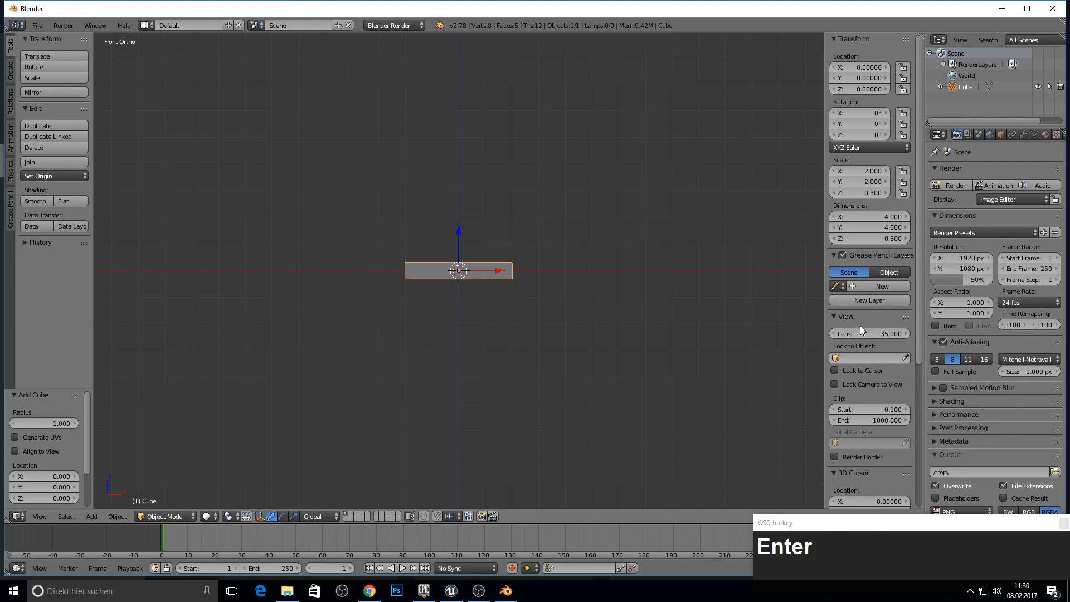
{"action": "middle_click_drag", "start_coordinate": [434, 179], "coordinate": [498, 151]}
{"action": "key", "text": "KP_1"}
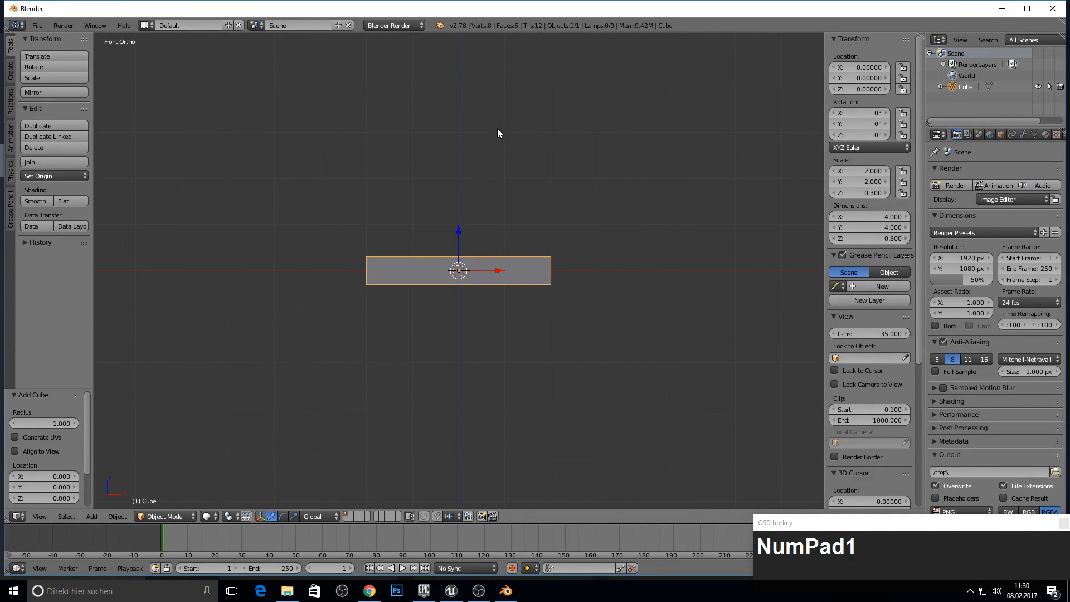
Step: Try moving the slab's whole mesh upward in Edit Mode, undo the move and return to Object Mode
{"action": "scroll", "coordinate": [513, 240], "scroll_direction": "up", "scroll_amount": 1}
{"action": "scroll", "coordinate": [514, 236], "scroll_direction": "up", "scroll_amount": 2}
{"action": "middle_click_drag", "start_coordinate": [523, 201], "coordinate": [543, 259]}
{"action": "middle_click_drag", "start_coordinate": [446, 277], "coordinate": [527, 210]}
{"action": "key", "text": "Tab"}
{"action": "key", "text": "KP_1"}
{"action": "mouse_move", "coordinate": [464, 239]}
{"action": "left_mouse_down"}
{"action": "mouse_move", "coordinate": [464, 212]}
{"action": "mouse_move", "coordinate": [456, 234]}
{"action": "left_mouse_up"}
{"action": "key", "text": "ctrl+z"}
{"action": "key", "text": "ctrl+z"}
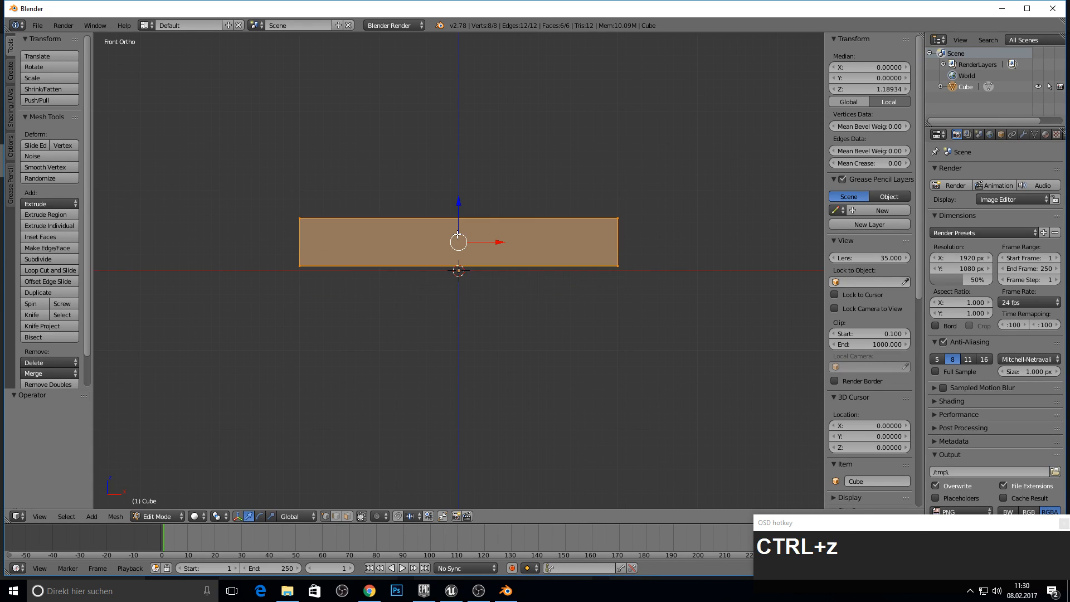
{"action": "middle_click_drag", "start_coordinate": [471, 288], "coordinate": [559, 182]}
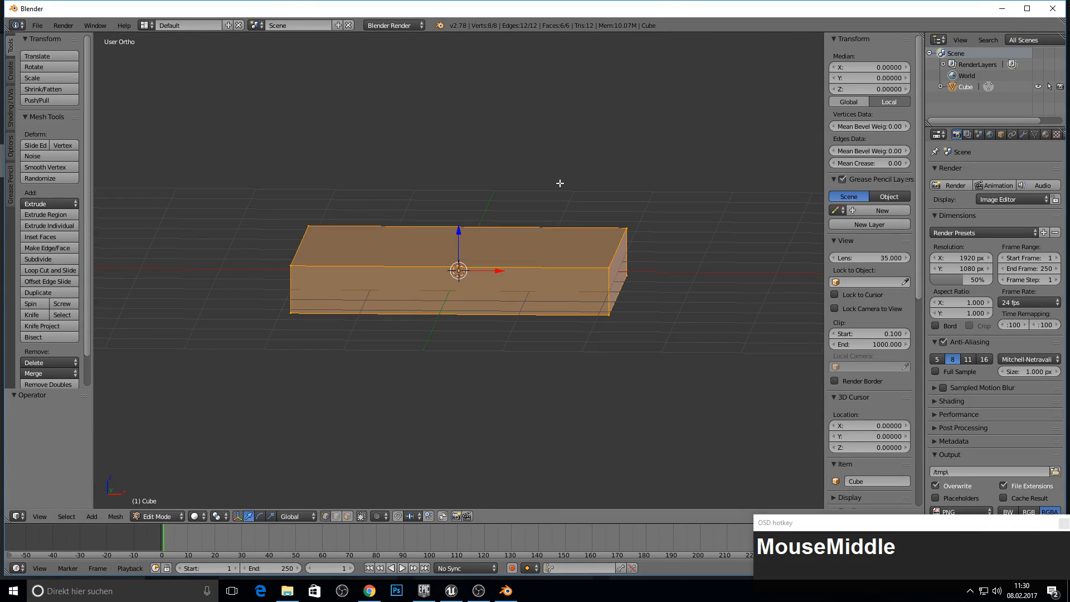
{"action": "key", "text": "Tab"}
Step: Create a new material for the slab and a new texture in that material
{"action": "middle_click_drag", "start_coordinate": [616, 136], "coordinate": [649, 162]}
{"action": "left_click", "coordinate": [1045, 135]}
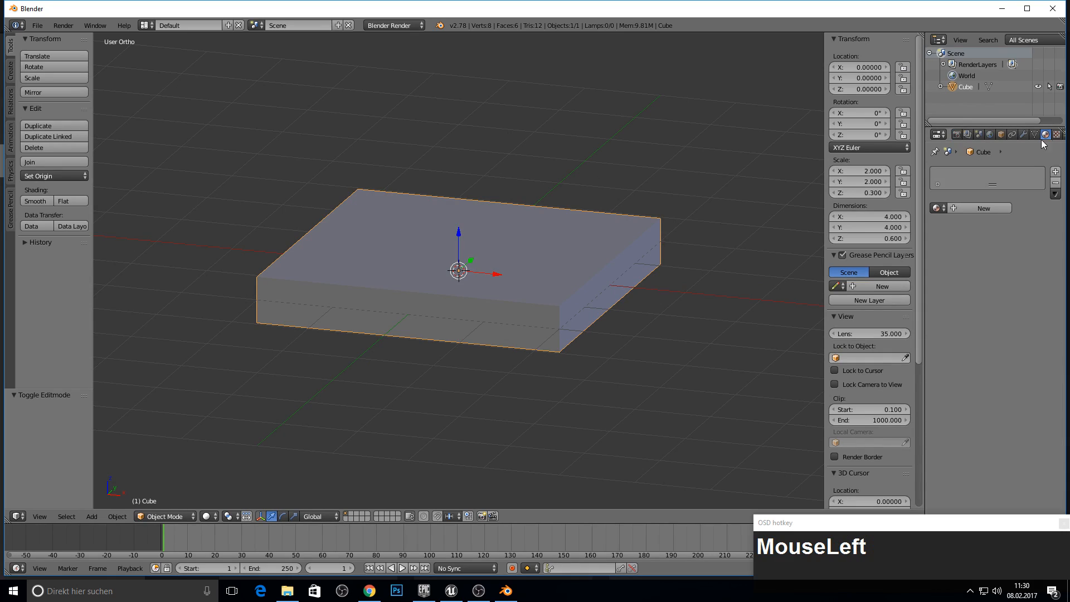
{"action": "left_click", "coordinate": [970, 207]}
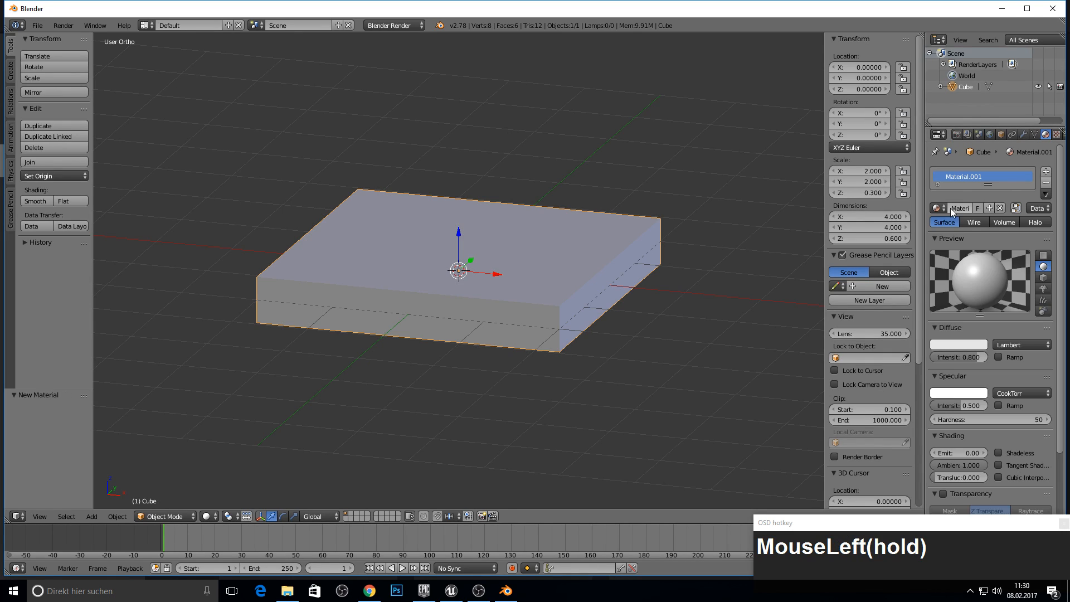
{"action": "left_click", "coordinate": [1056, 135]}
{"action": "left_click", "coordinate": [971, 259]}
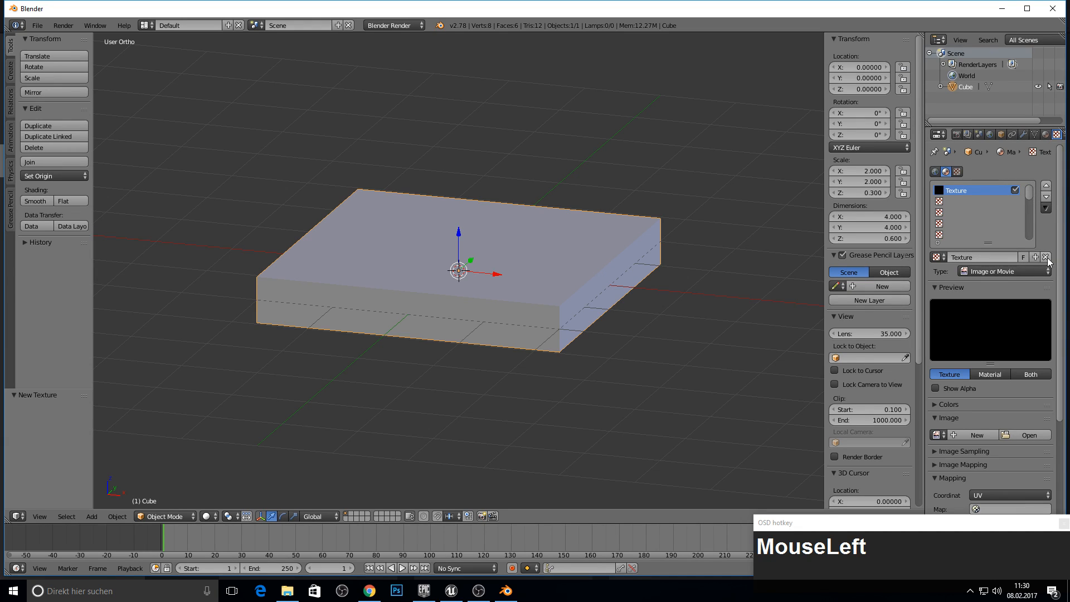
{"action": "left_click", "coordinate": [1044, 134]}
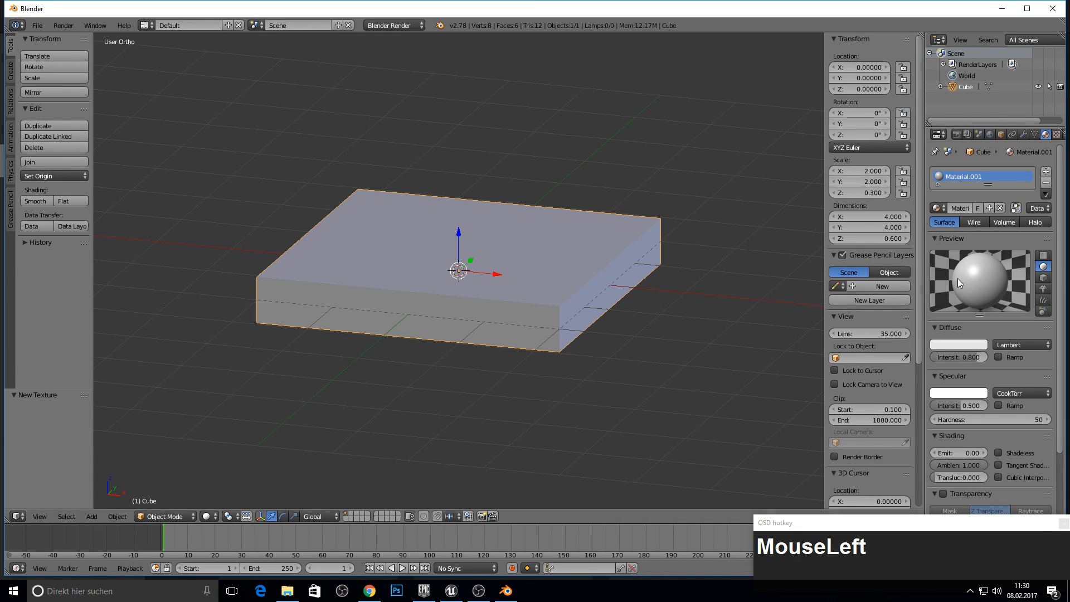
Step: Start an FBX export to the Desktop and create a new folder named Building there
{"action": "middle_click_drag", "start_coordinate": [256, 131], "coordinate": [189, 111]}
{"action": "left_click", "coordinate": [37, 26]}
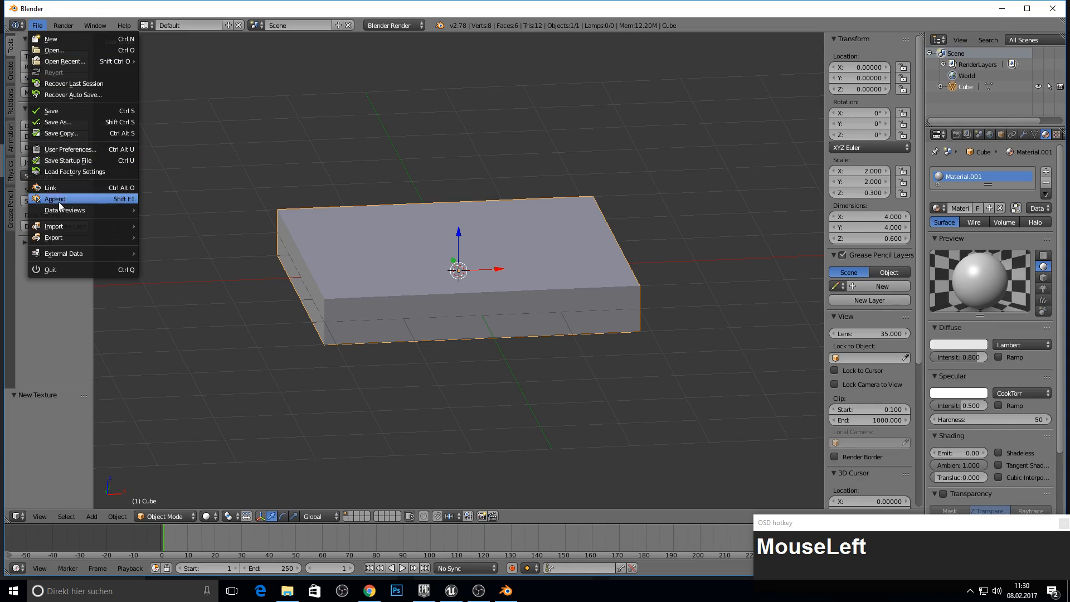
{"action": "mouse_move", "coordinate": [59, 236]}
{"action": "left_click", "coordinate": [172, 271]}
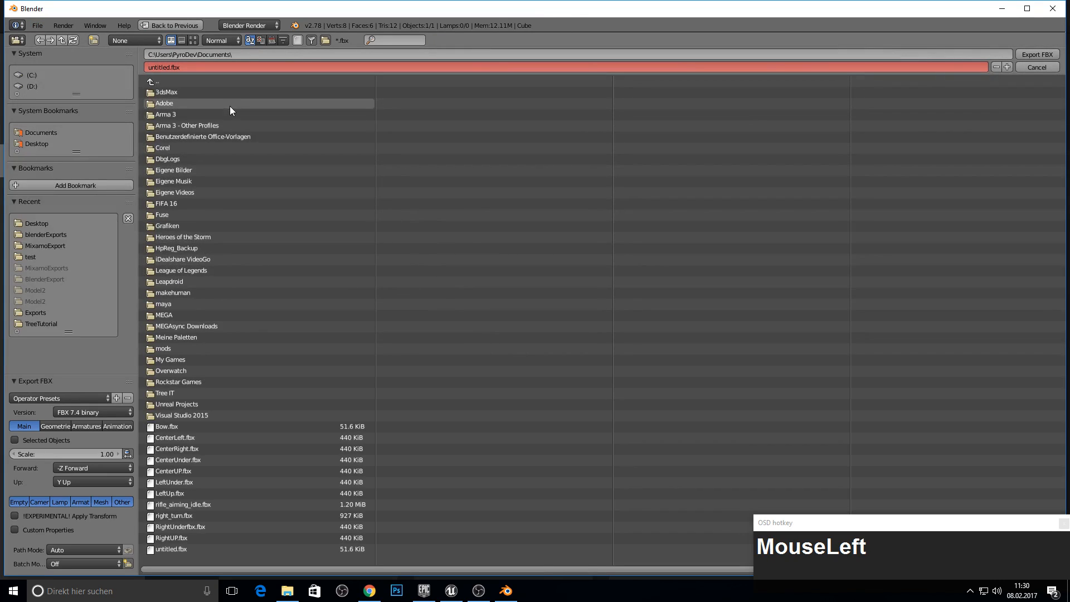
{"action": "left_click", "coordinate": [37, 223]}
{"action": "left_click", "coordinate": [93, 40]}
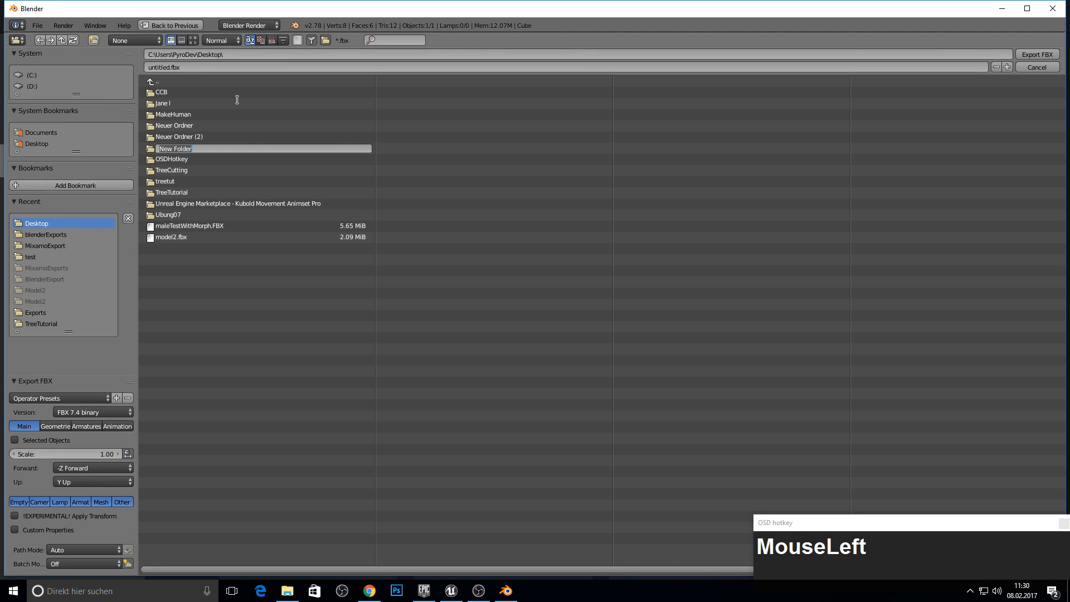
{"action": "type", "text": "Buildiong"}
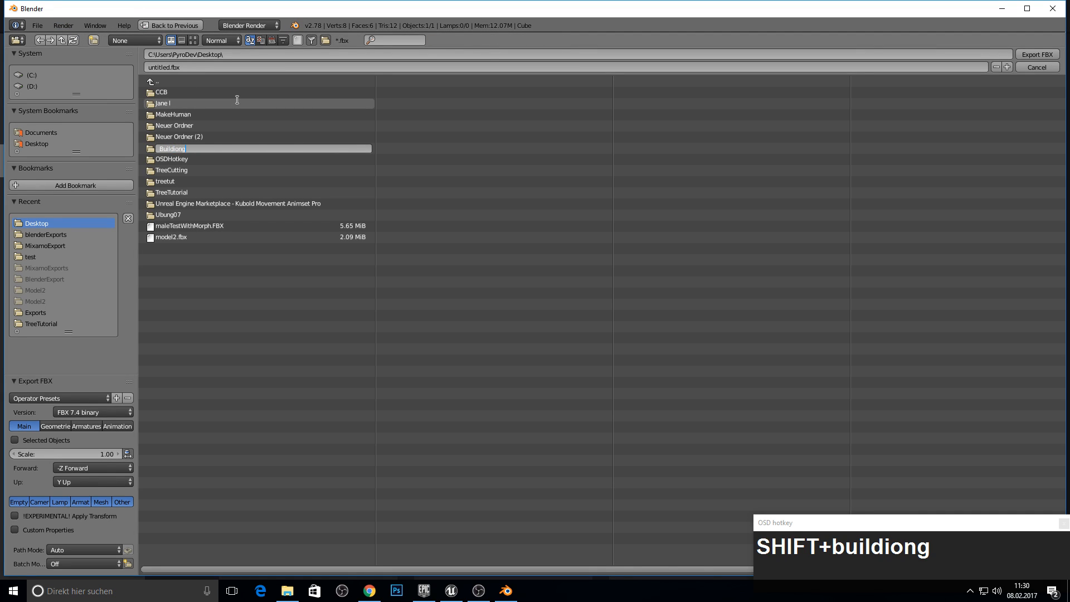
{"action": "key", "text": "BackSpace"}
{"action": "key", "text": "BackSpace"}
{"action": "key", "text": "BackSpace"}
{"action": "type", "text": "ng"}
{"action": "key", "text": "Return"}
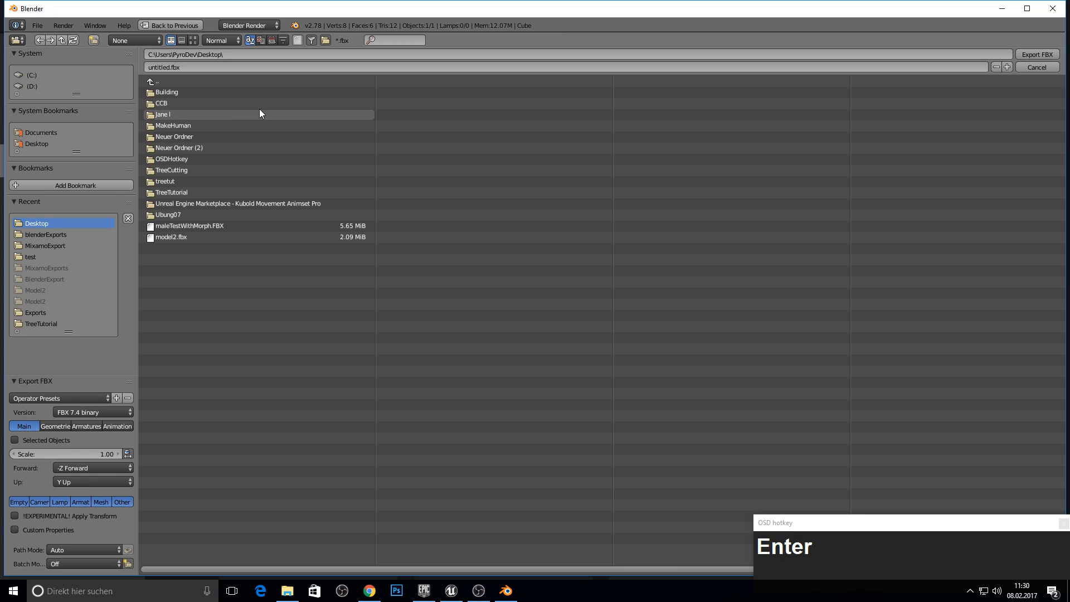
Step: Export the slab into the Building folder as Found.fbx
{"action": "left_click", "coordinate": [186, 92]}
{"action": "double_click", "coordinate": [161, 65]}
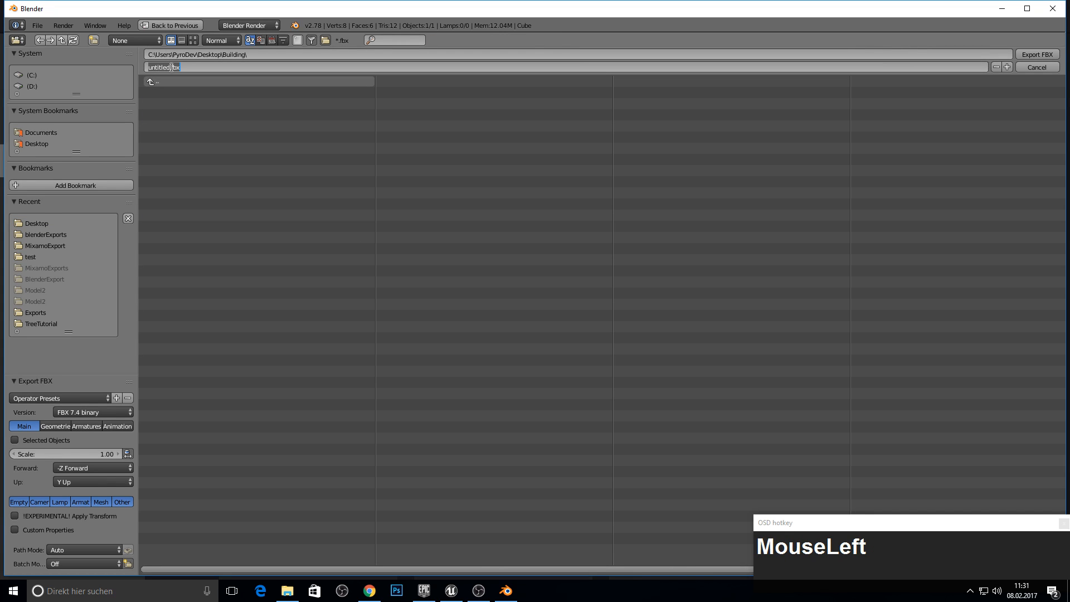
{"action": "type", "text": "Foundfbx"}
{"action": "key", "text": "Return"}
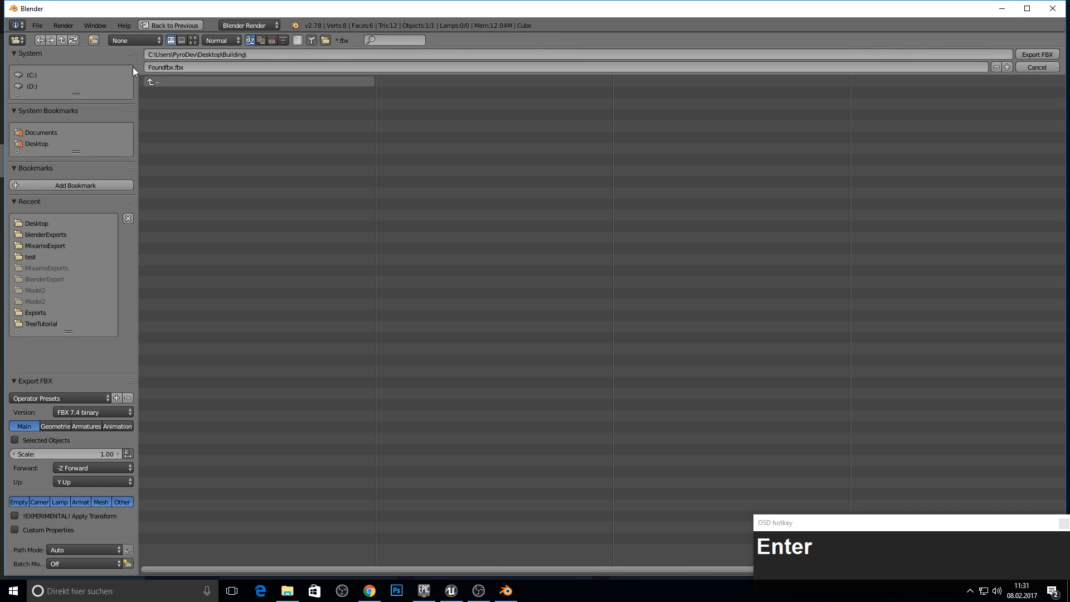
{"action": "left_click", "coordinate": [174, 67]}
{"action": "left_click", "coordinate": [173, 67]}
{"action": "key", "text": "BackSpace"}
{"action": "key", "text": "BackSpace"}
{"action": "key", "text": "BackSpace"}
{"action": "left_click", "coordinate": [1037, 55]}
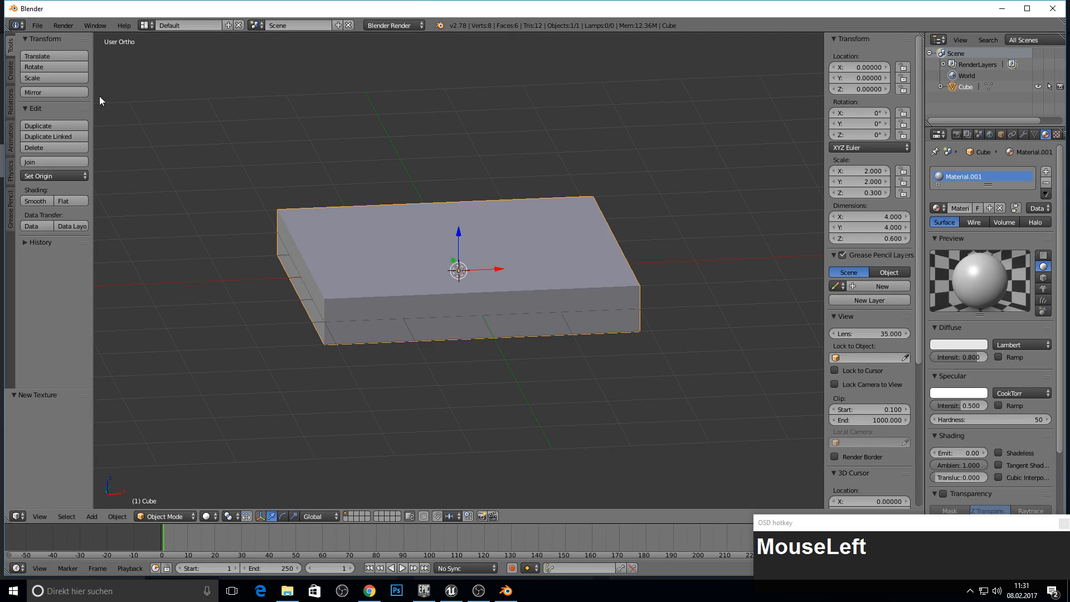
Step: Save the Blender scene in the Building folder as found.blend
{"action": "left_click", "coordinate": [37, 26]}
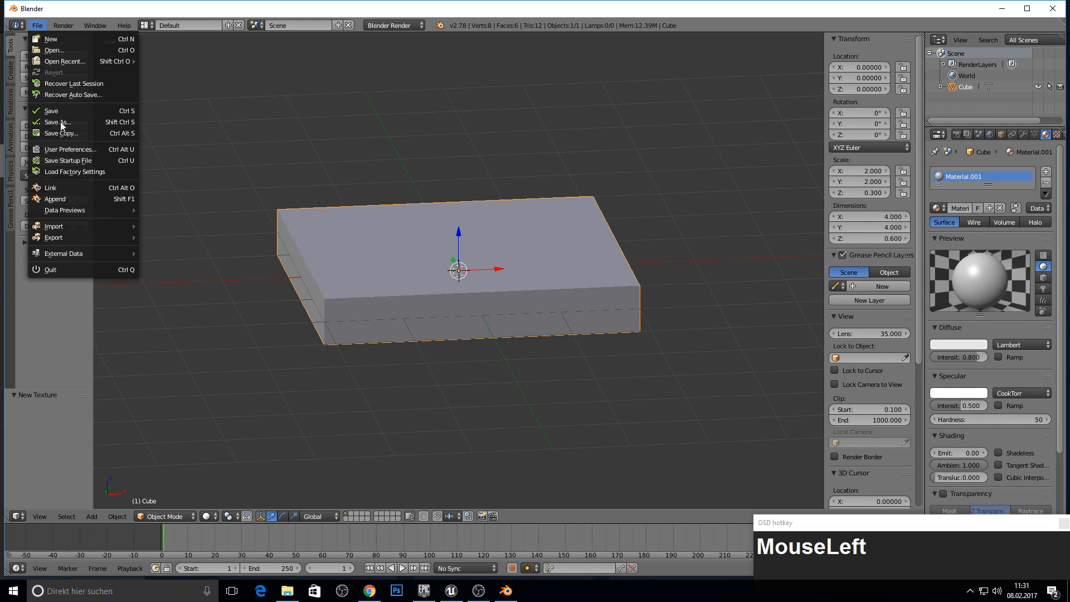
{"action": "left_click", "coordinate": [64, 122]}
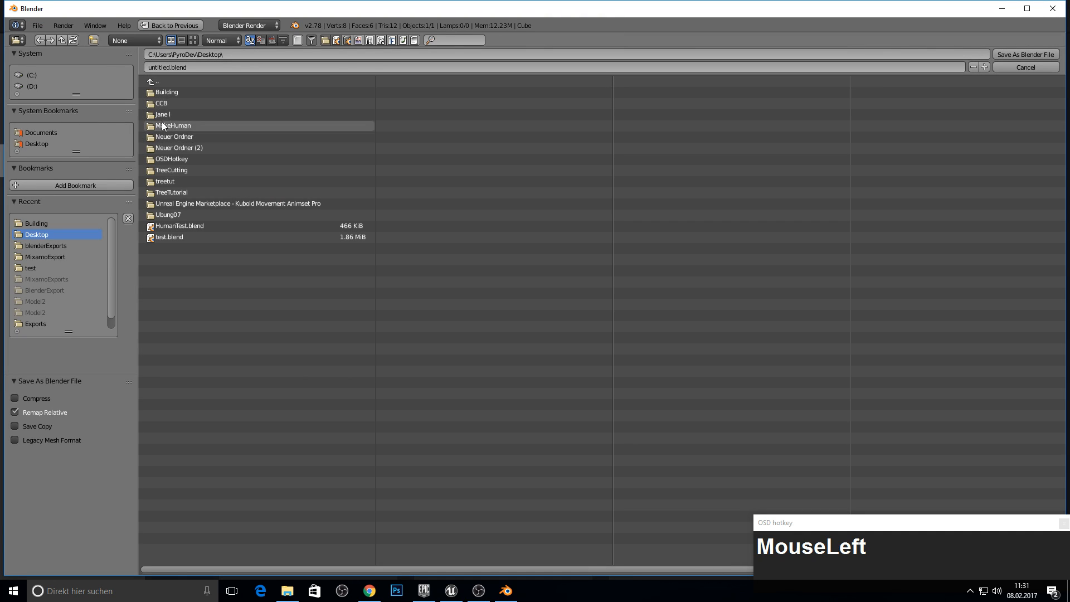
{"action": "left_click", "coordinate": [166, 93]}
{"action": "left_click", "coordinate": [162, 67]}
{"action": "double_click", "coordinate": [162, 68]}
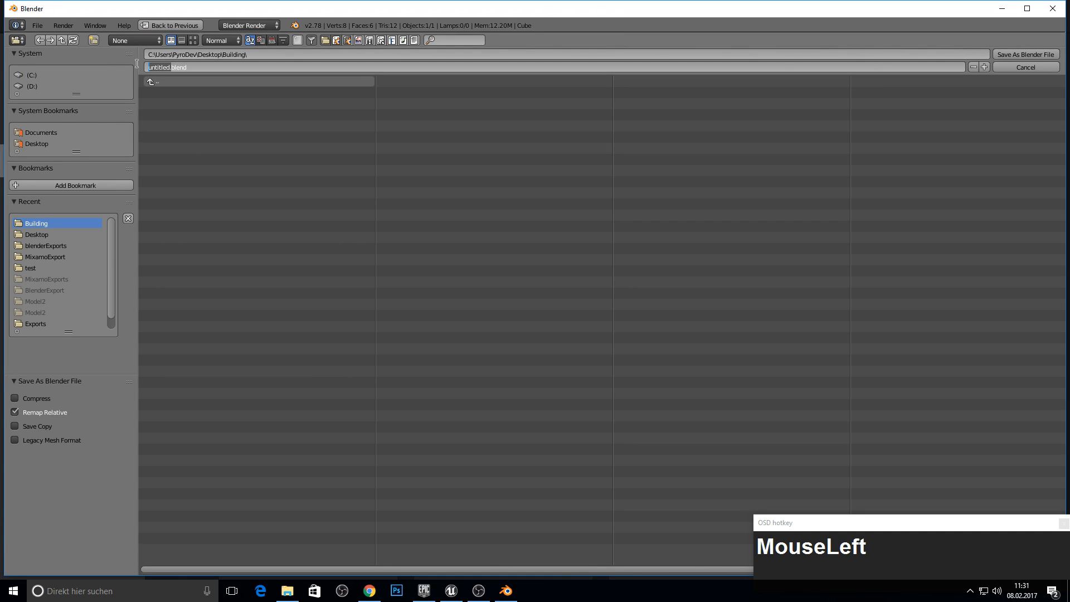
{"action": "type", "text": "found"}
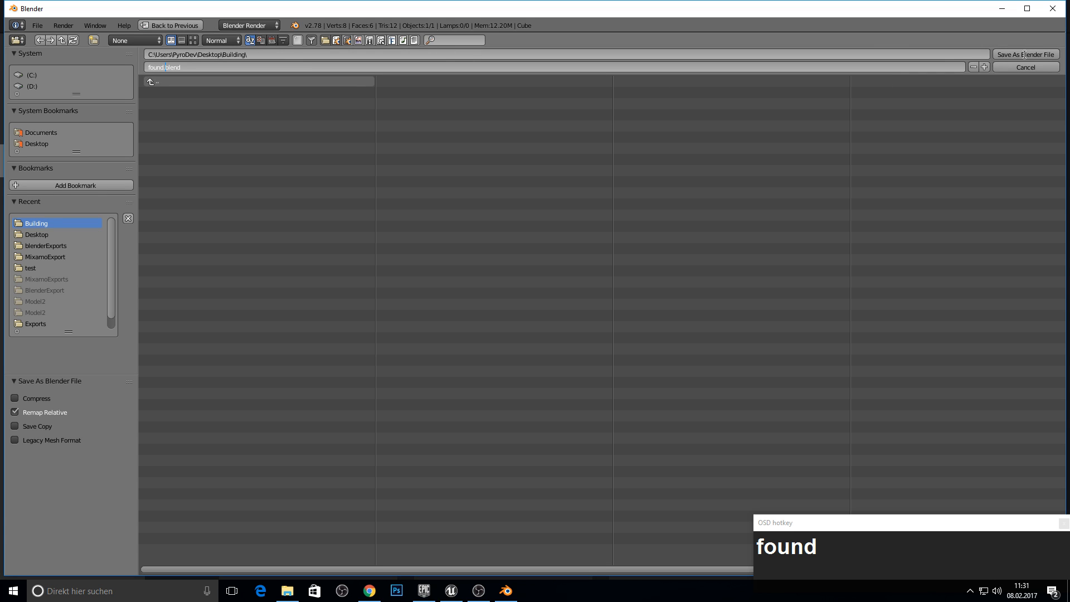
{"action": "left_click", "coordinate": [1024, 55]}
Step: Return to the front view and delete the slab from the scene
{"action": "middle_click", "coordinate": [507, 132]}
{"action": "middle_click_drag", "start_coordinate": [506, 133], "coordinate": [509, 136]}
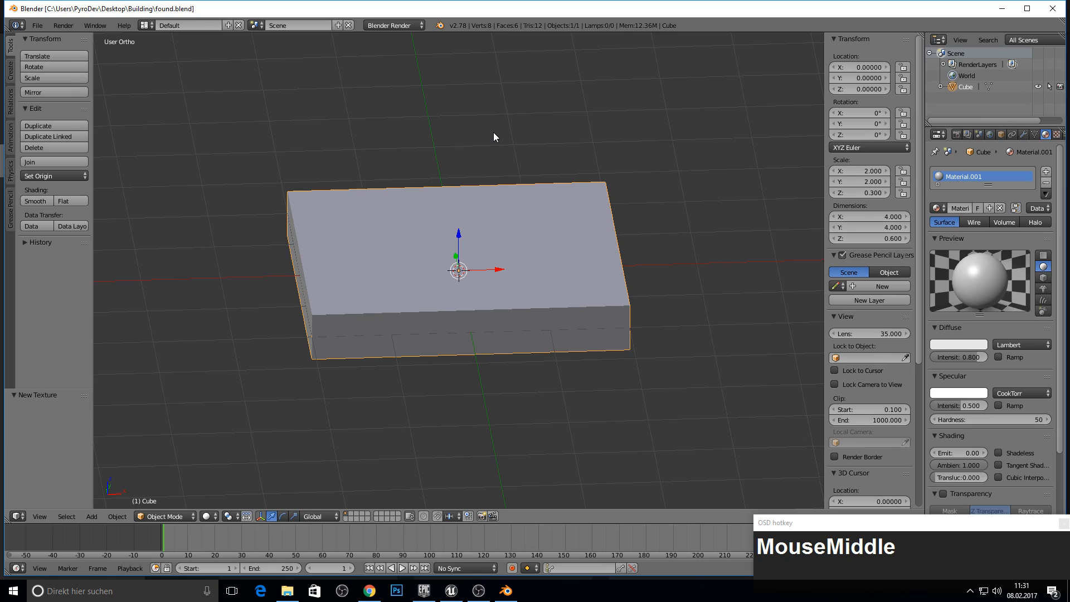
{"action": "key", "text": "KP_1"}
{"action": "key", "text": "a"}
{"action": "key", "text": "a"}
{"action": "key", "text": "x"}
{"action": "left_click", "coordinate": [493, 132]}
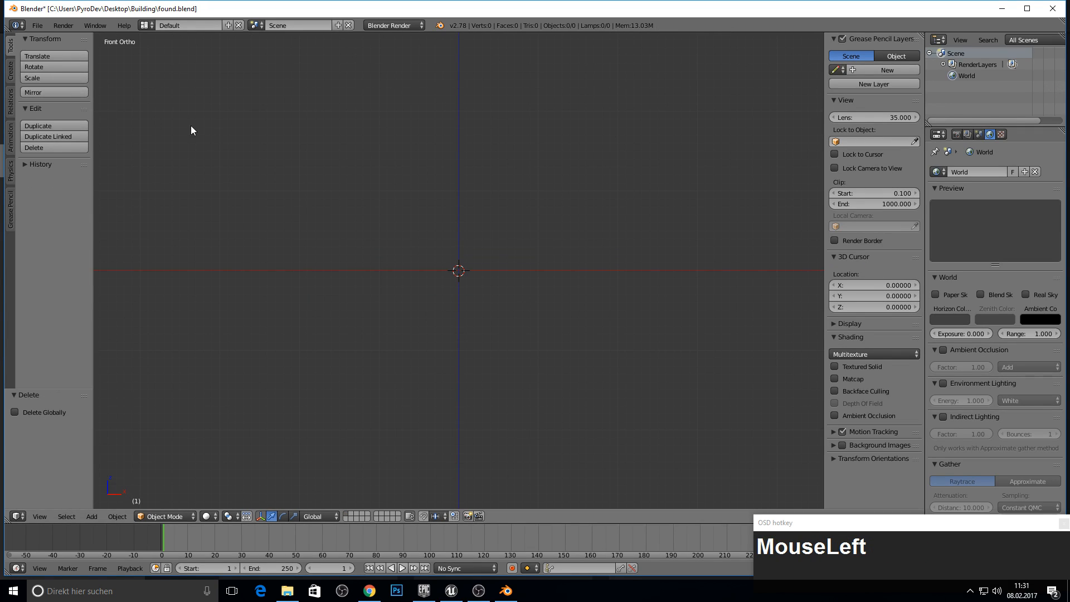
Step: Add a new cube mesh to the empty scene
{"action": "key", "text": "shift+a"}
{"action": "mouse_move", "coordinate": [534, 159]}
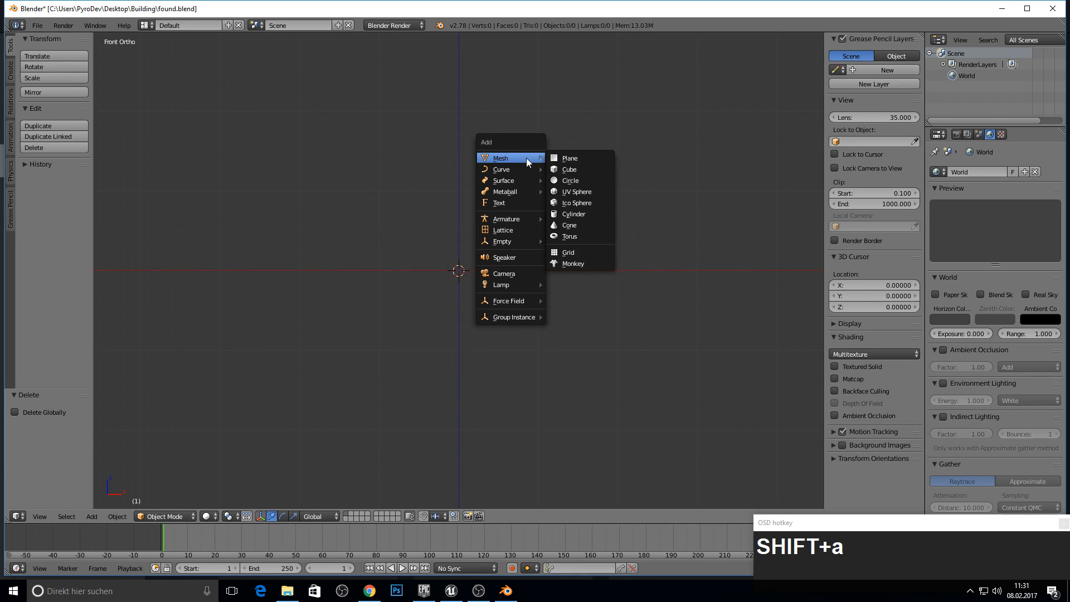
{"action": "left_click", "coordinate": [566, 169]}
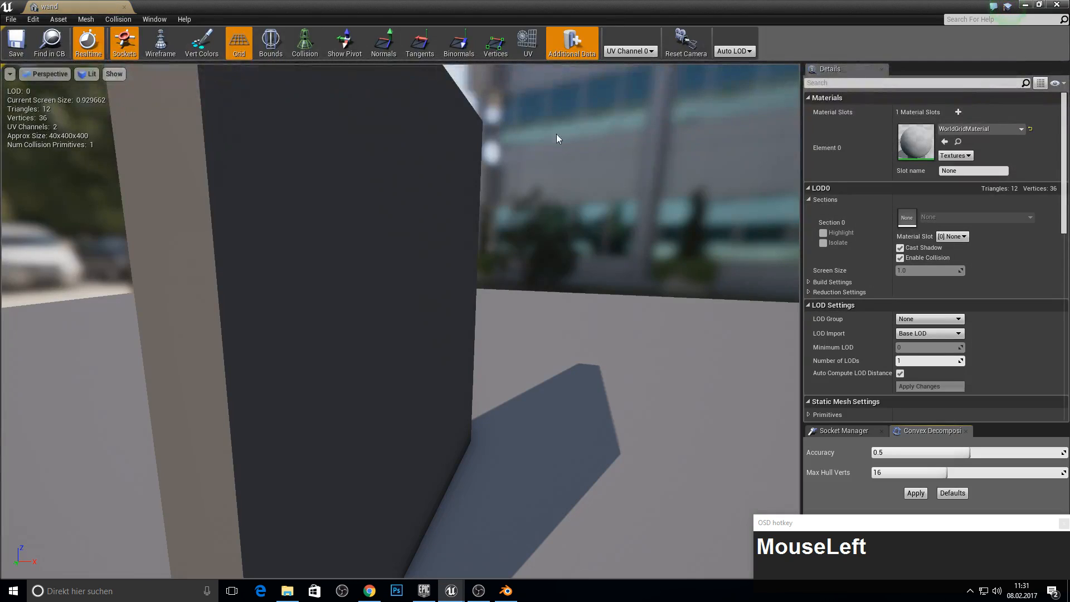
Step: Switch back to Blender and set the new cube's Y dimension to 4
{"action": "left_click_drag", "start_coordinate": [78, 9], "coordinate": [839, 48]}
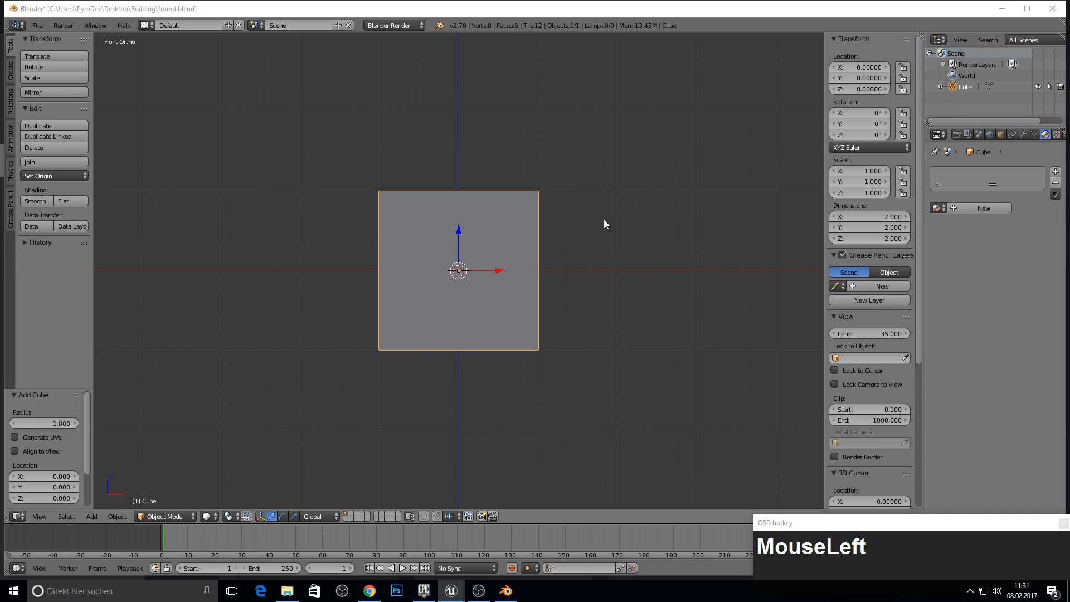
{"action": "left_click", "coordinate": [872, 225]}
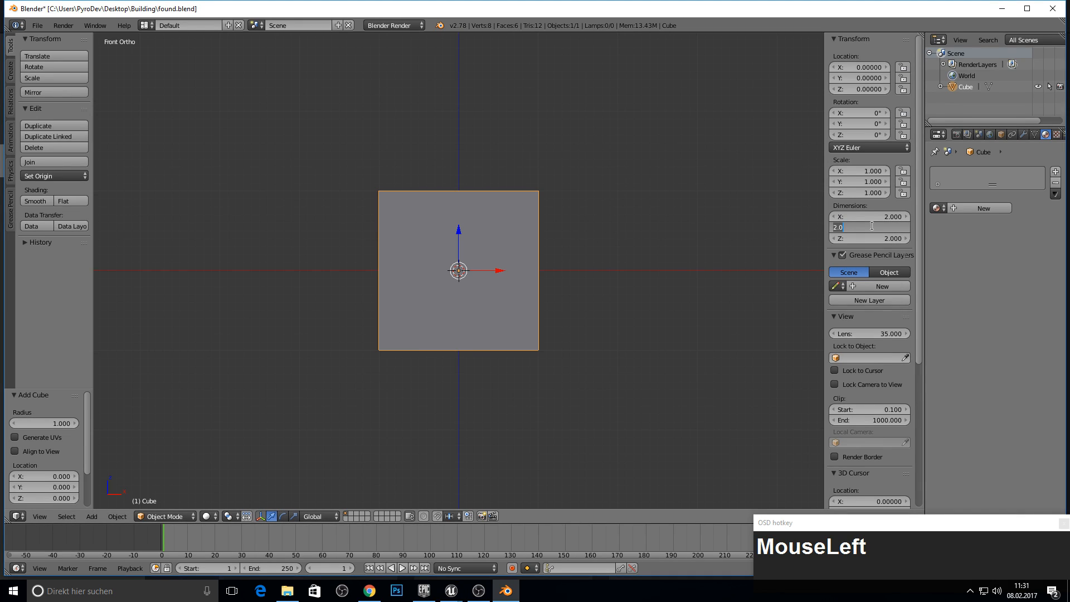
{"action": "type", "text": "4"}
{"action": "key", "text": "Return"}
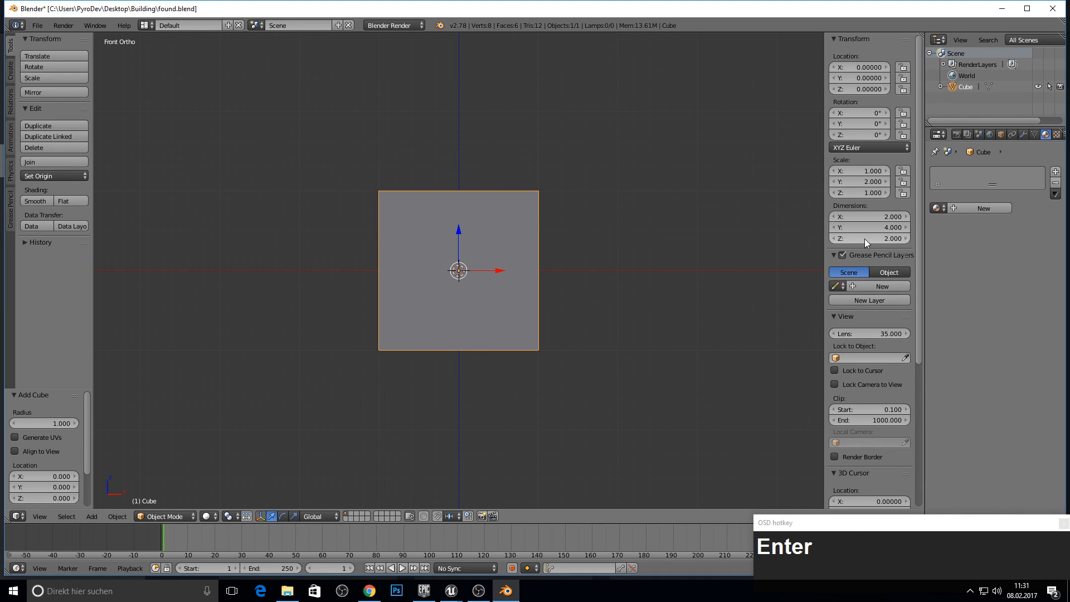
Step: Try a Z dimension of 4 on the cube and set it back to 2
{"action": "left_click", "coordinate": [863, 239]}
{"action": "type", "text": "4"}
{"action": "key", "text": "Return"}
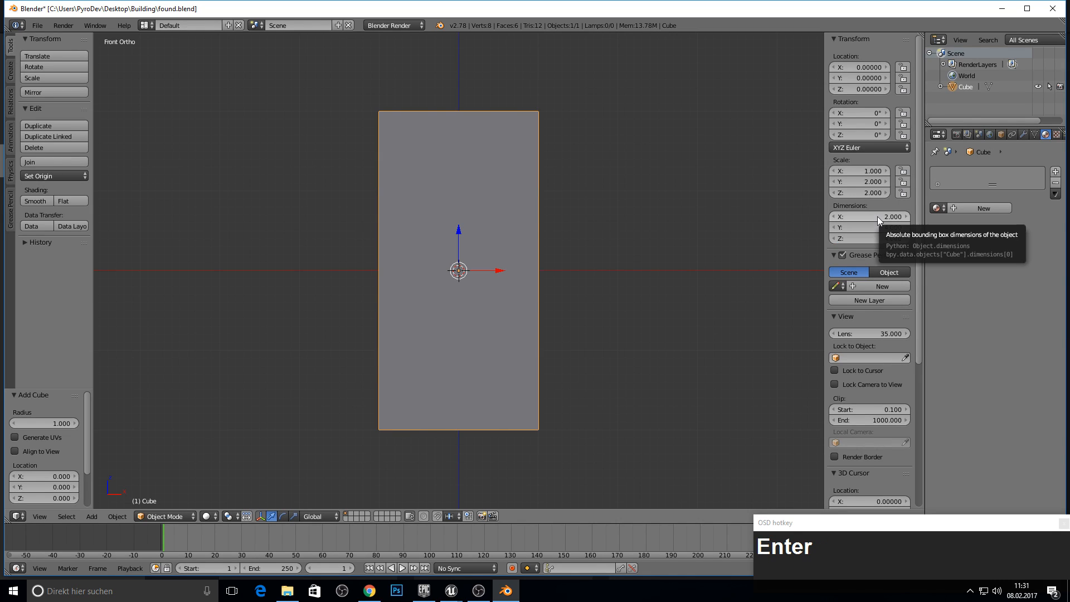
{"action": "left_click", "coordinate": [876, 239]}
{"action": "type", "text": "2"}
{"action": "key", "text": "Return"}
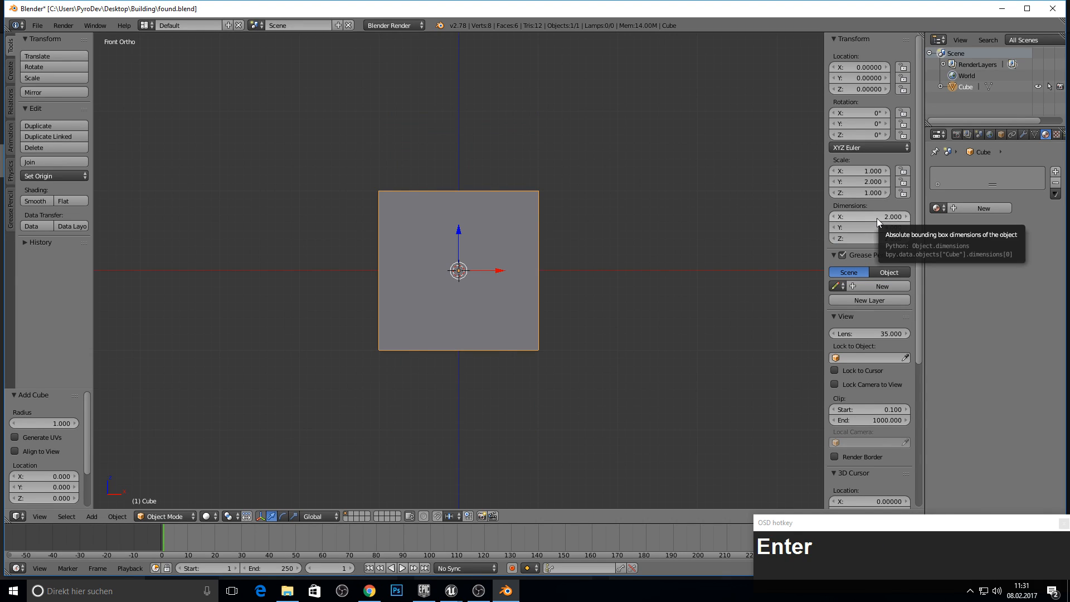
Step: Set the cube's X dimension to 0.2 to make it a thin wall
{"action": "left_click", "coordinate": [871, 217]}
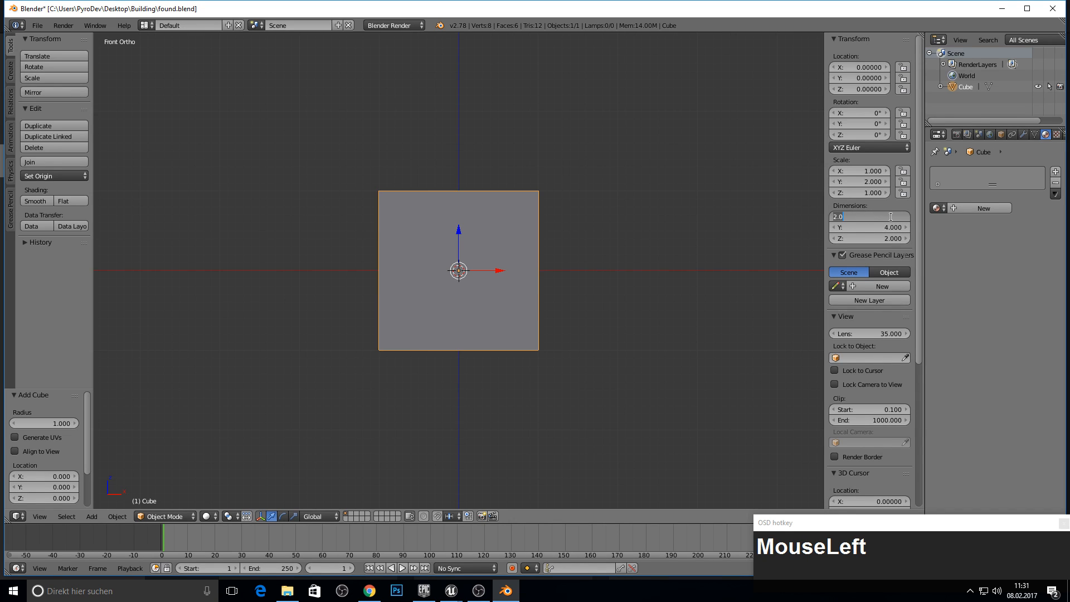
{"action": "type", "text": "0.2"}
{"action": "key", "text": "Return"}
{"action": "middle_click_drag", "start_coordinate": [594, 172], "coordinate": [481, 170]}
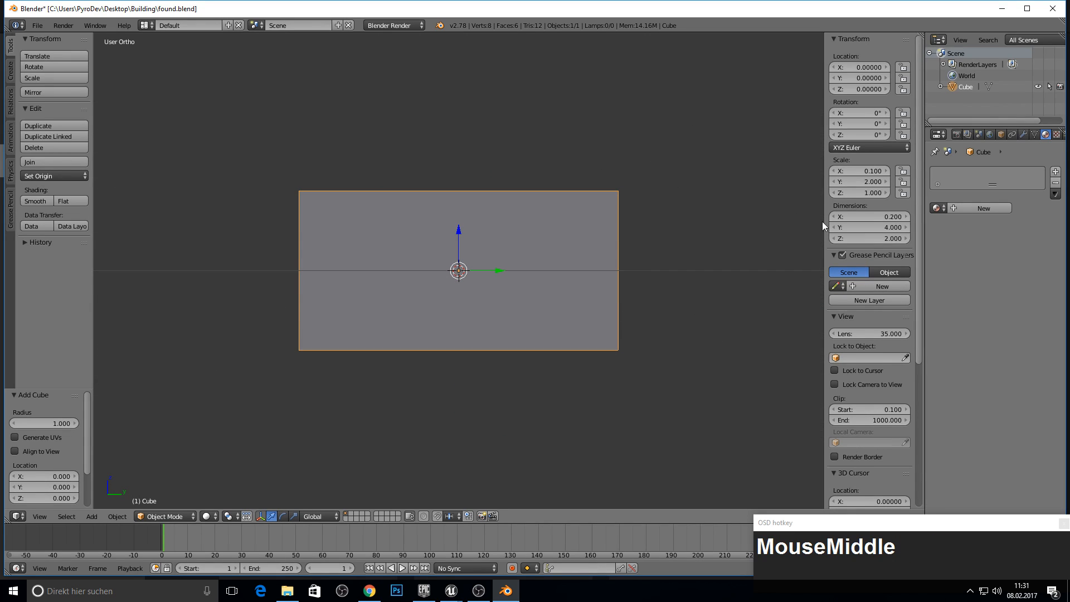
Step: Try an X dimension of 4 on the wall and undo the change
{"action": "left_click", "coordinate": [866, 218]}
{"action": "type", "text": "4"}
{"action": "key", "text": "Return"}
{"action": "left_click", "coordinate": [867, 219]}
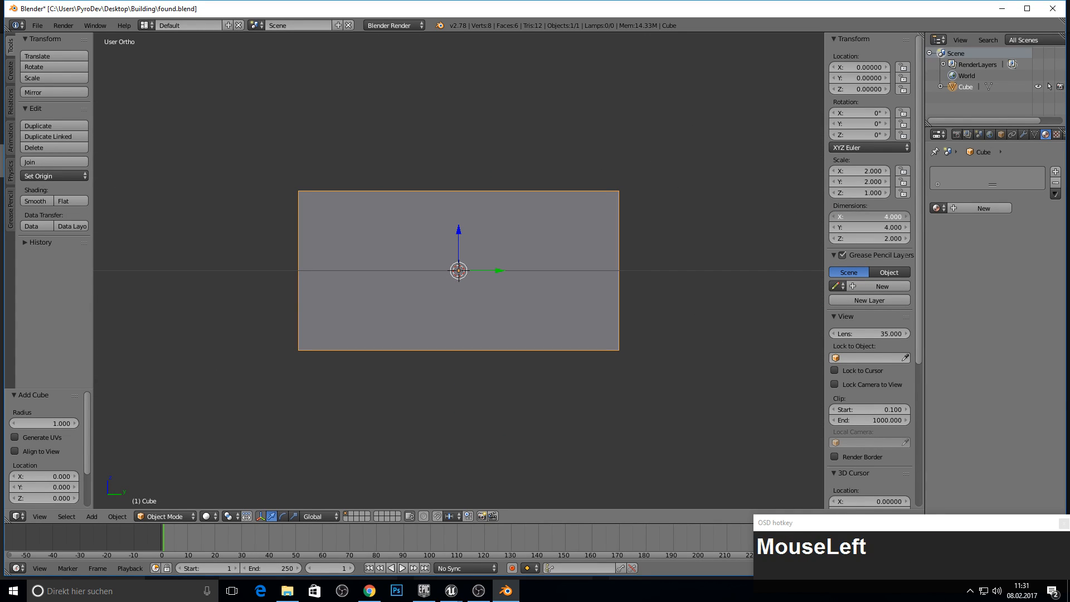
{"action": "left_click", "coordinate": [751, 178]}
{"action": "key", "text": "ctrl+z"}
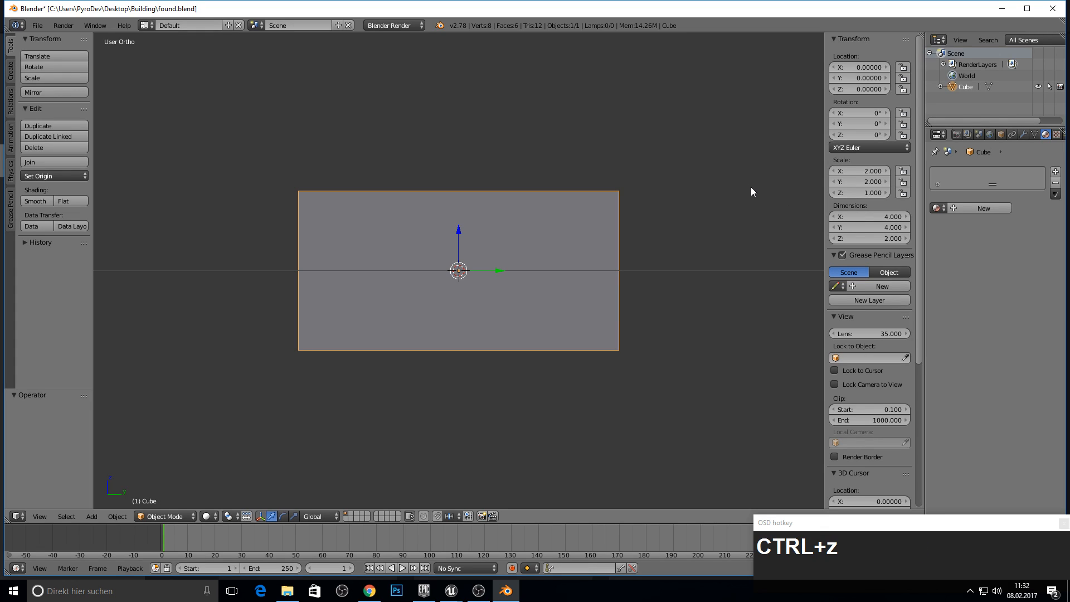
Step: Set the wall's Z dimension to 4
{"action": "left_click", "coordinate": [868, 239]}
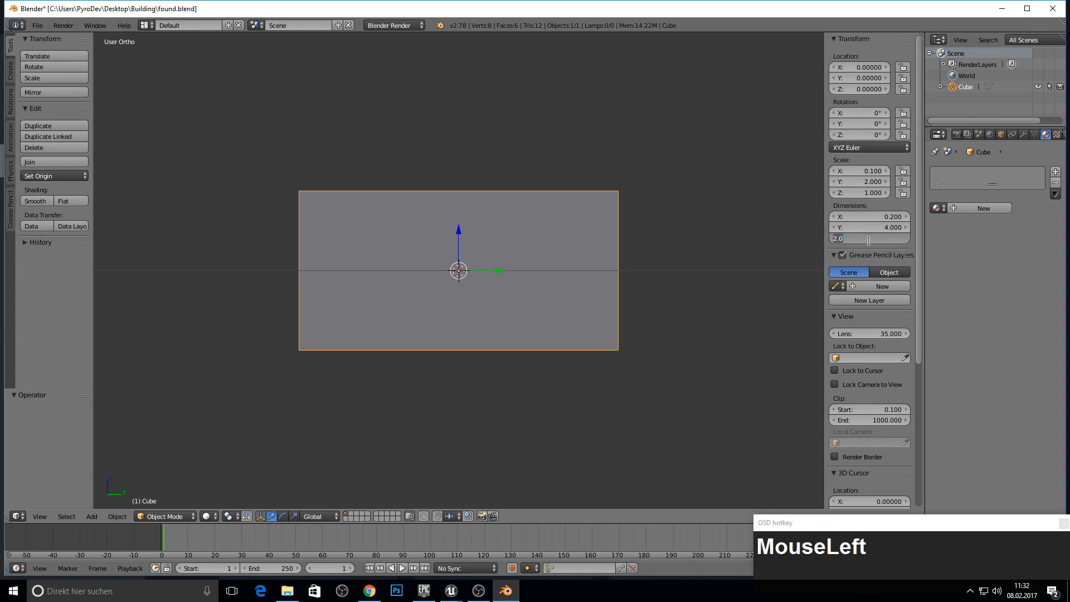
{"action": "middle_click", "coordinate": [707, 215]}
{"action": "type", "text": "4"}
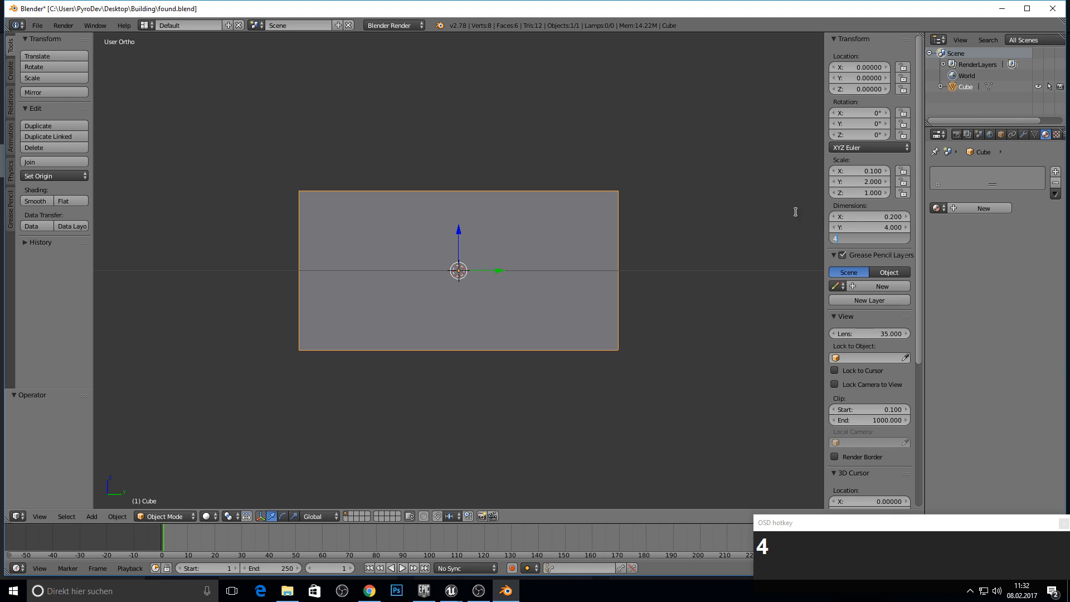
{"action": "key", "text": "Return"}
{"action": "middle_click_drag", "start_coordinate": [628, 176], "coordinate": [652, 186]}
{"action": "key", "text": "F10"}
{"action": "middle_click_drag", "start_coordinate": [678, 151], "coordinate": [697, 140]}
Step: Add a new material to the wall and name it Mat1
{"action": "left_click", "coordinate": [983, 208]}
{"action": "double_click", "coordinate": [981, 174]}
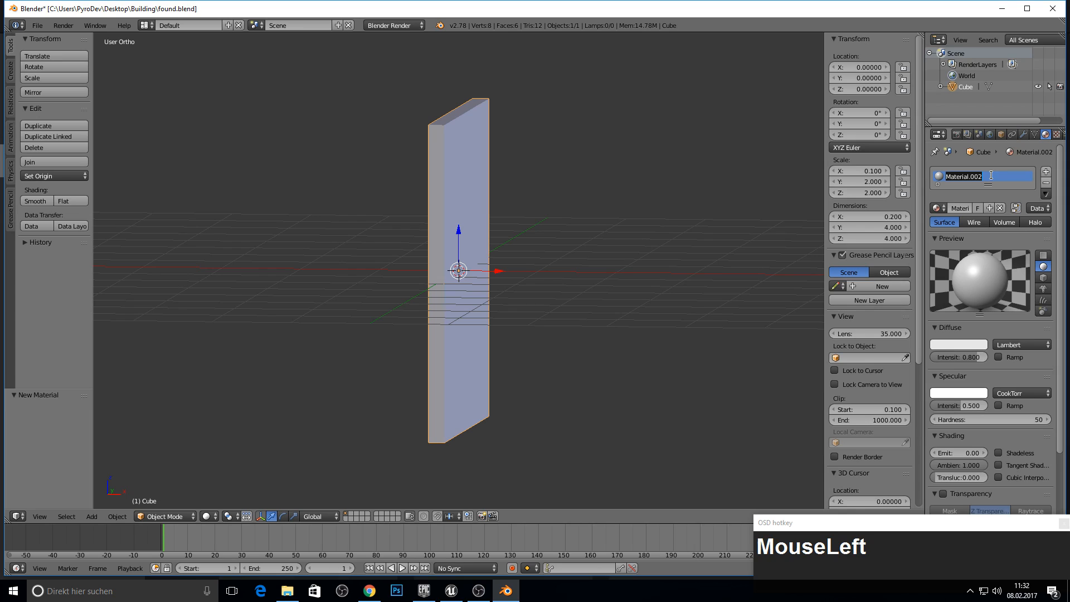
{"action": "type", "text": "Mat1"}
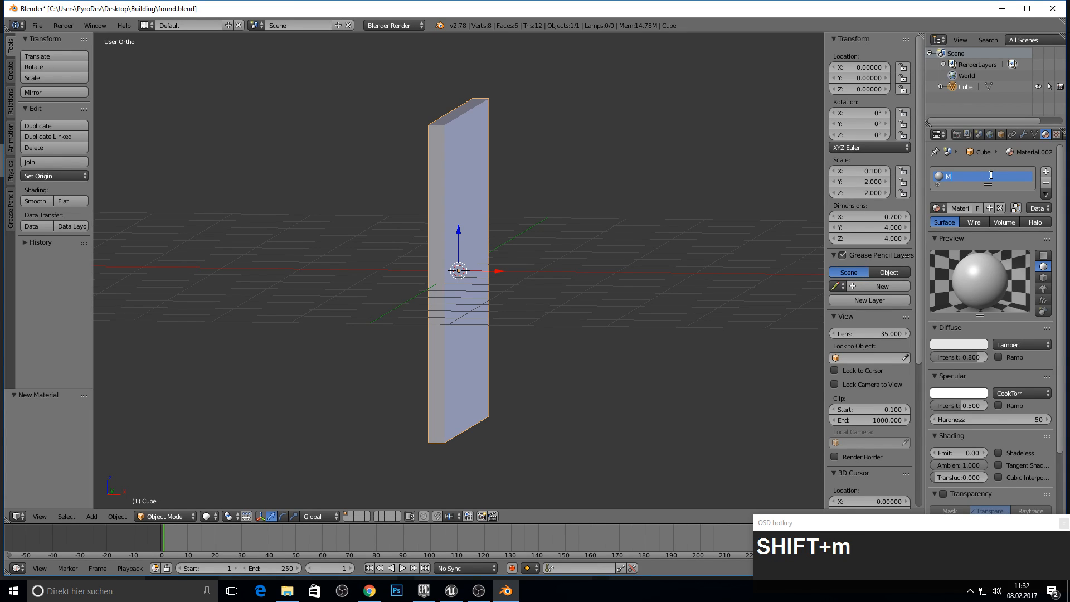
{"action": "key", "text": "Return"}
Step: Create a new texture in the first texture slot of material Mat1
{"action": "left_click", "coordinate": [1056, 134]}
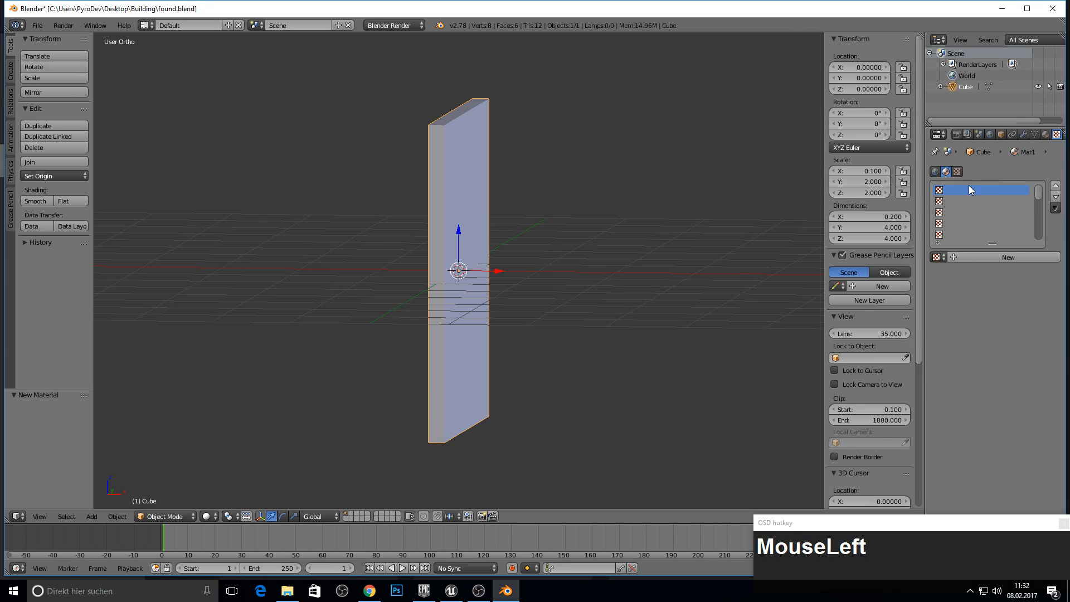
{"action": "left_click", "coordinate": [995, 257]}
{"action": "middle_click_drag", "start_coordinate": [521, 155], "coordinate": [596, 170]}
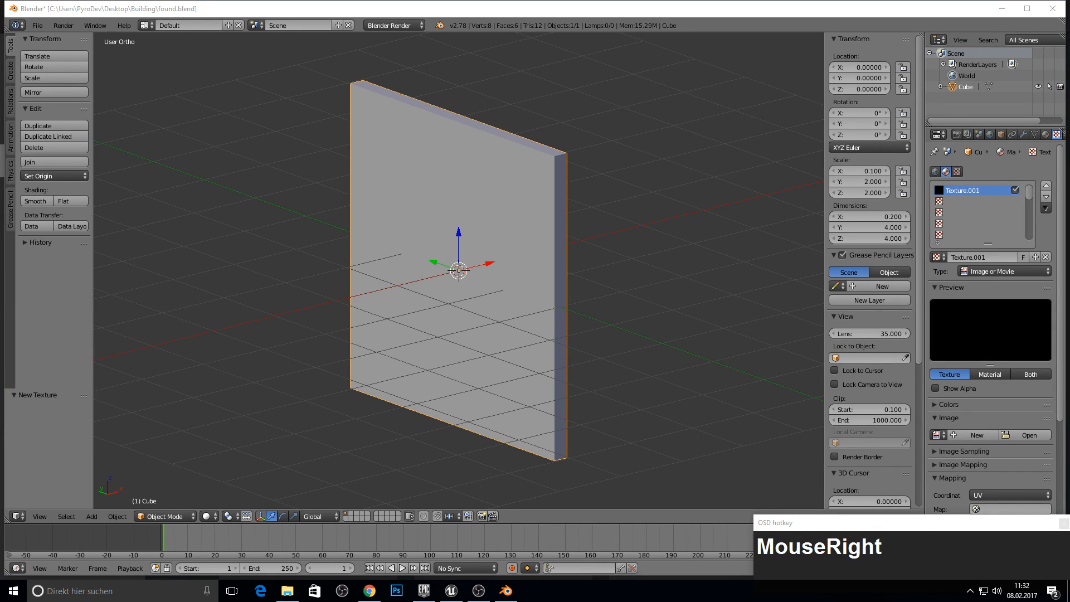
Step: Switch to Chrome and search Google for "seamless wall texture"
{"action": "left_click_drag", "start_coordinate": [1069, 267], "coordinate": [468, 0]}
{"action": "left_click", "coordinate": [360, 25]}
{"action": "type", "text": "seamles"}
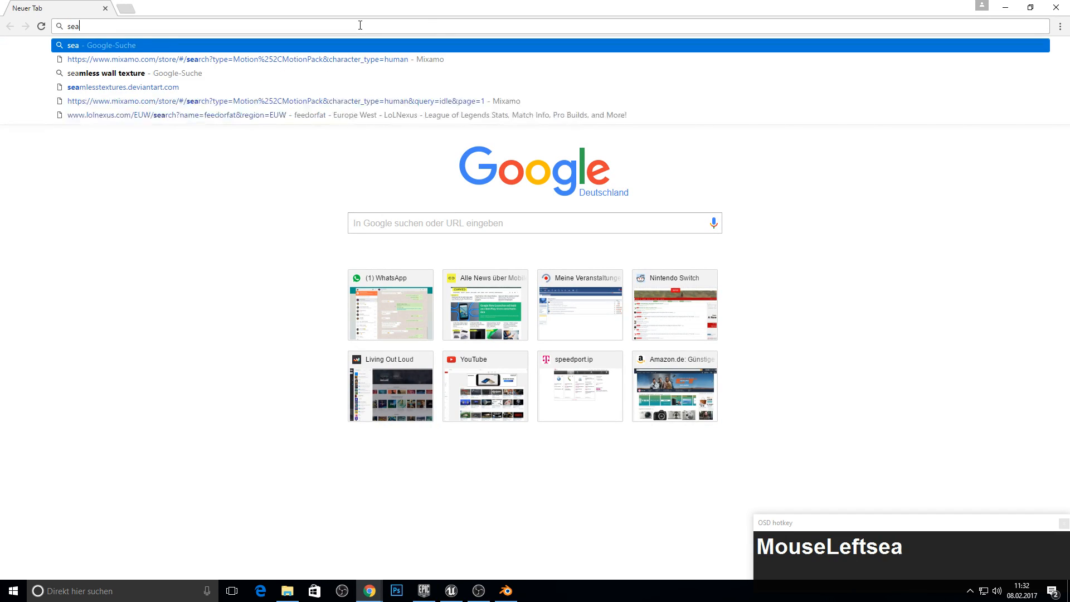
{"action": "key", "text": "BackSpace"}
{"action": "key", "text": "BackSpace"}
{"action": "key", "text": "BackSpace"}
{"action": "type", "text": "les"}
{"action": "key", "text": "BackSpace"}
{"action": "key", "text": "BackSpace"}
{"action": "key", "text": "BackSpace"}
{"action": "type", "text": "ess"}
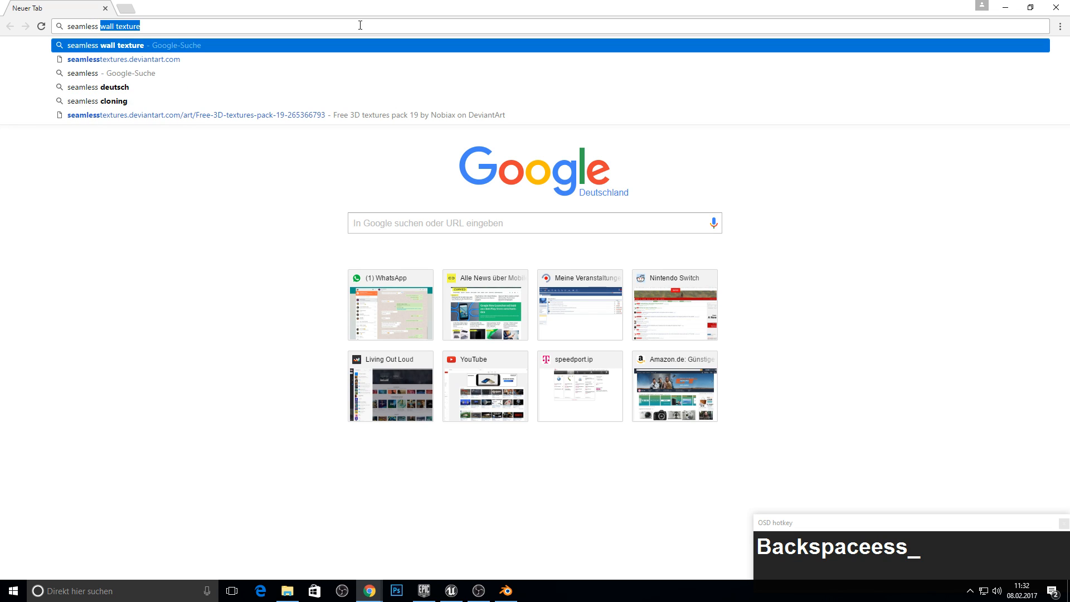
{"action": "type", "text": " wall textuire"}
{"action": "key", "text": "Return"}
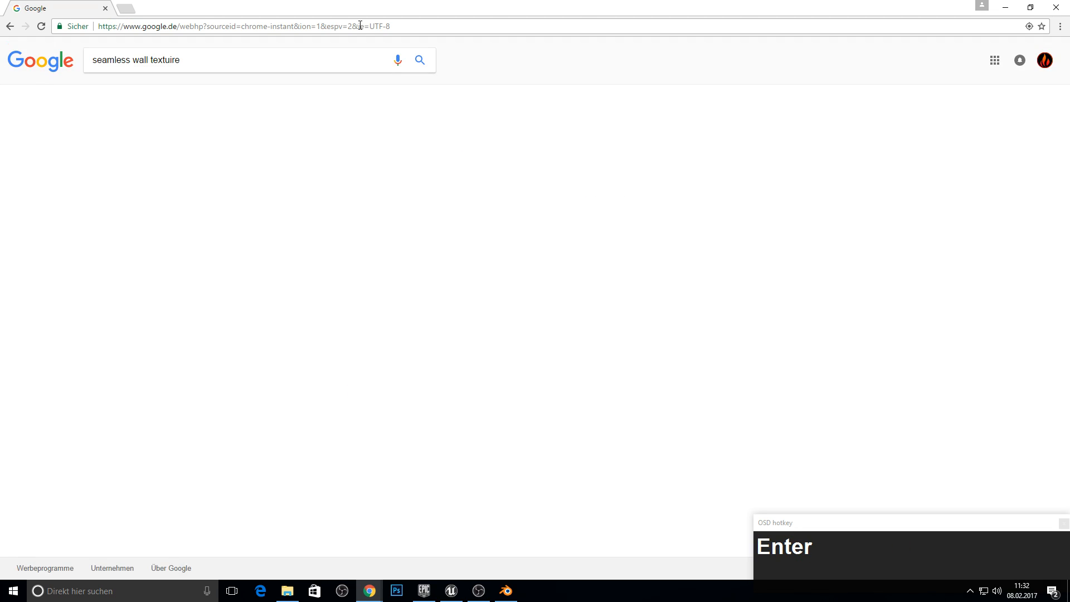
Step: Open the SeamlessTextures Floor and Wall gallery on DeviantArt from the search results in its own browser tab
{"action": "left_click", "coordinate": [194, 144]}
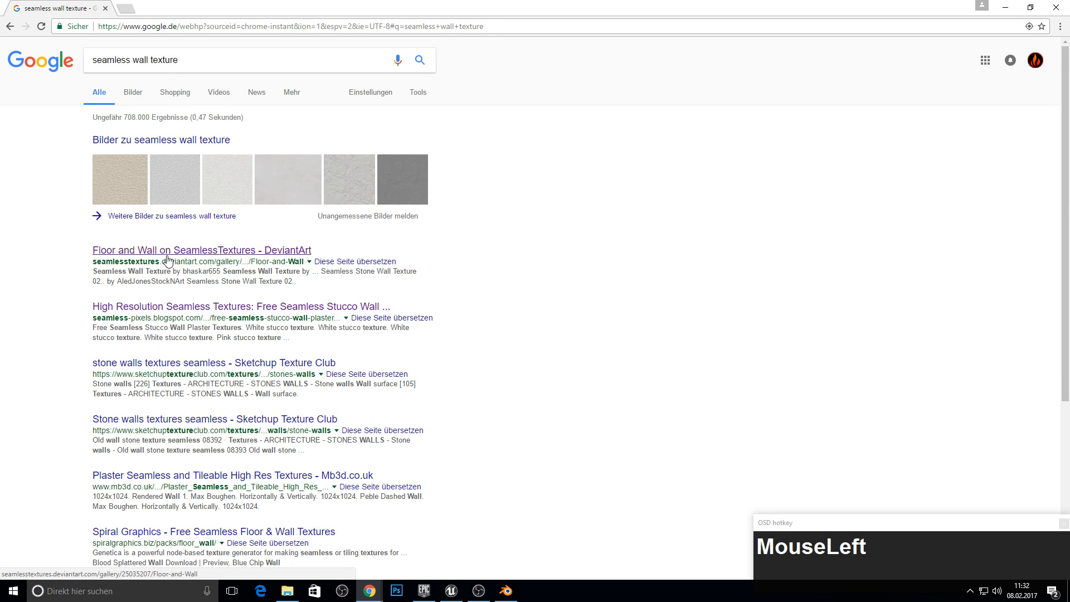
{"action": "middle_click", "coordinate": [166, 249]}
{"action": "left_click", "coordinate": [174, 6]}
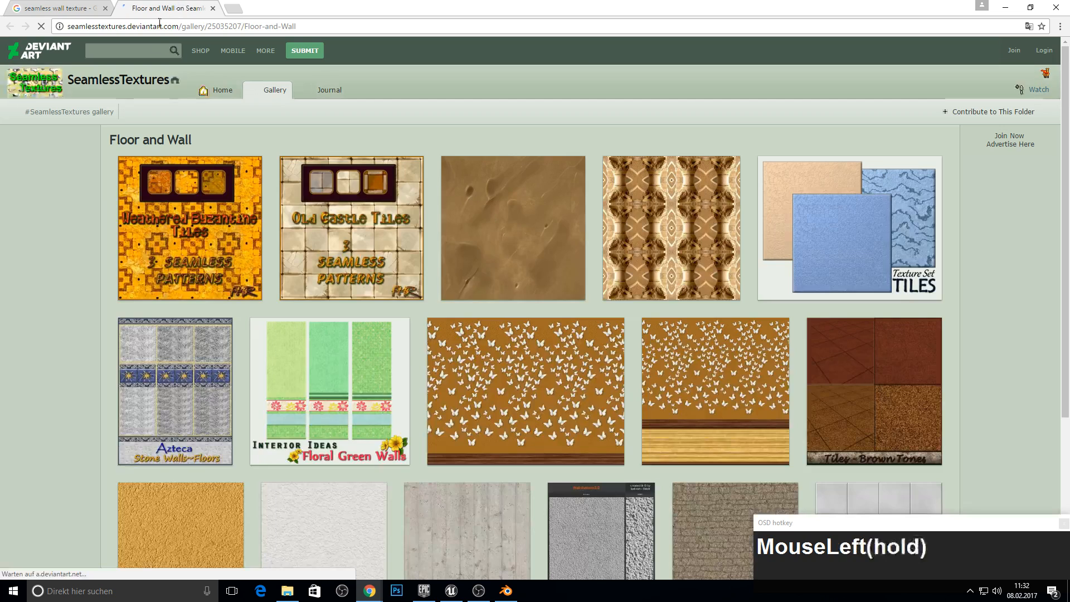
Step: Browse the Floor and Wall gallery for a brick texture and open the Free 3D textures pack 19 page
{"action": "scroll", "coordinate": [560, 218], "scroll_direction": "down", "scroll_amount": 5}
{"action": "scroll", "coordinate": [560, 218], "scroll_direction": "down", "scroll_amount": 2}
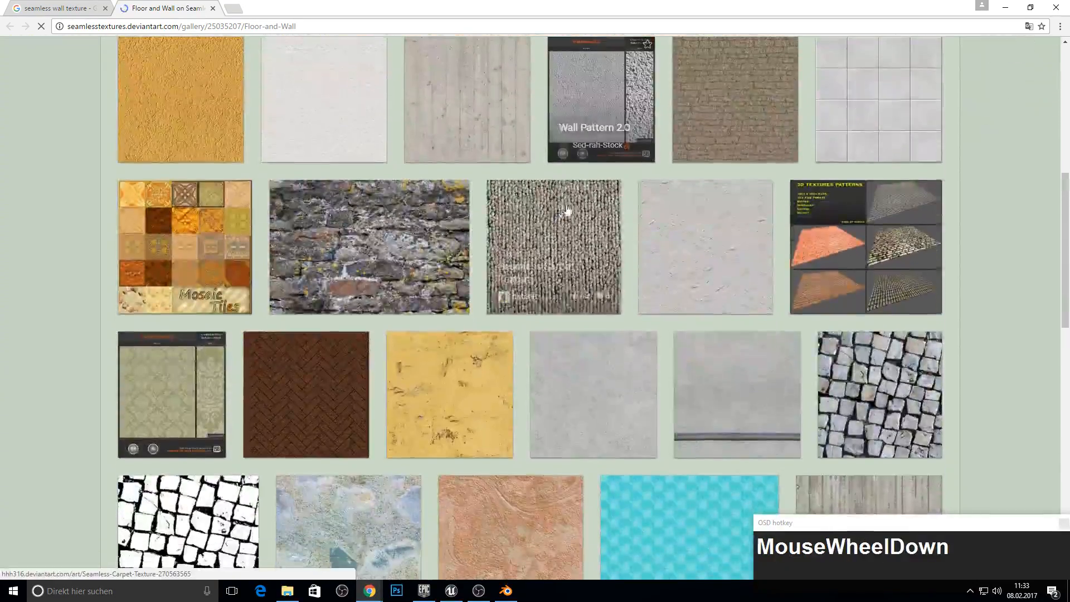
{"action": "scroll", "coordinate": [603, 204], "scroll_direction": "down", "scroll_amount": 5}
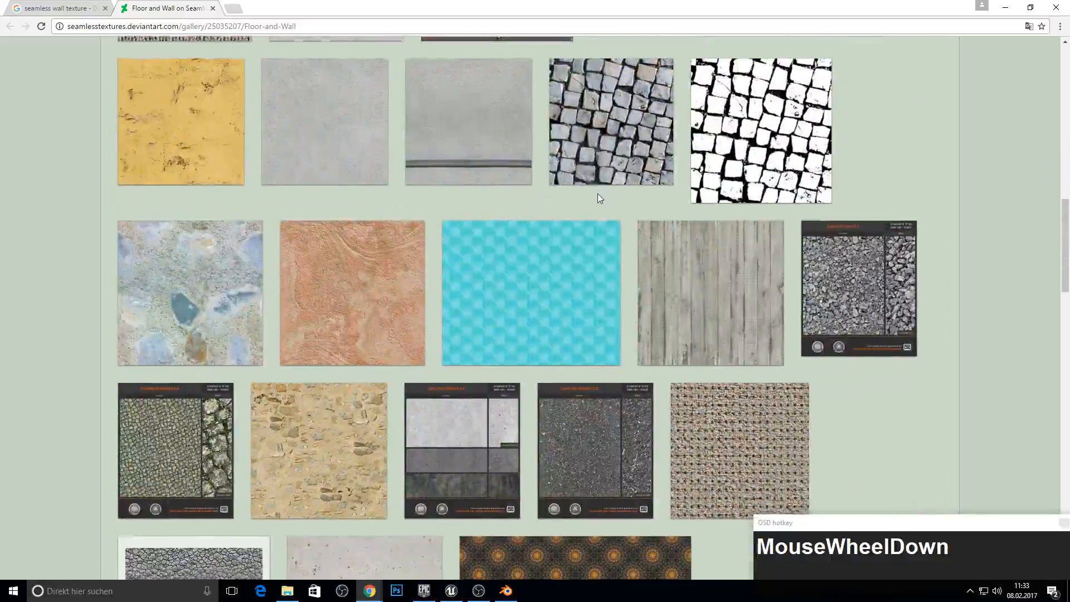
{"action": "scroll", "coordinate": [602, 201], "scroll_direction": "down", "scroll_amount": 10}
{"action": "scroll", "coordinate": [605, 203], "scroll_direction": "up", "scroll_amount": 6}
{"action": "scroll", "coordinate": [613, 217], "scroll_direction": "up", "scroll_amount": 8}
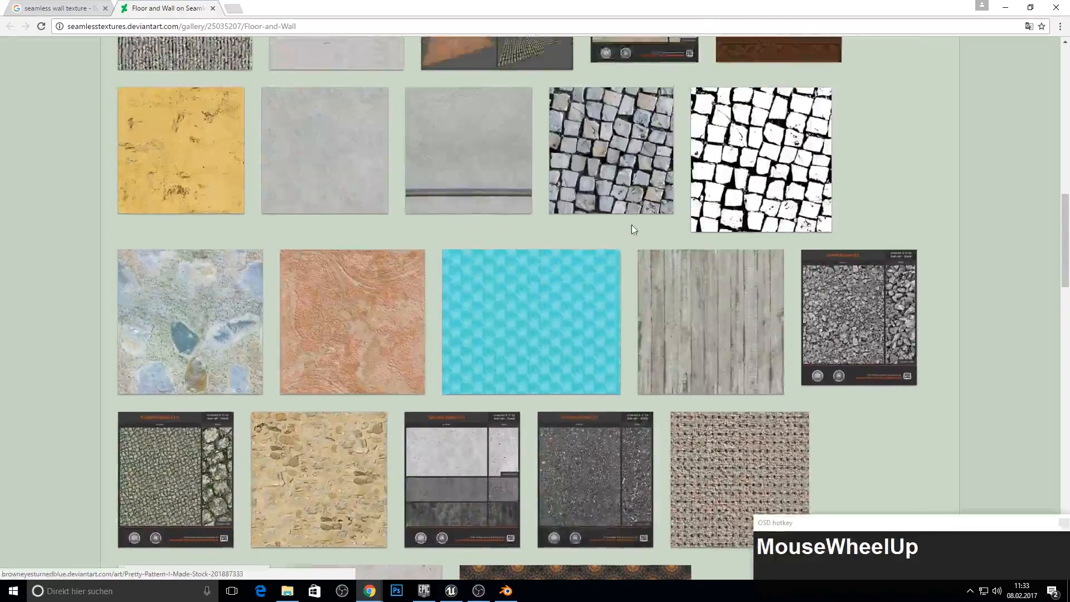
{"action": "left_click", "coordinate": [524, 294]}
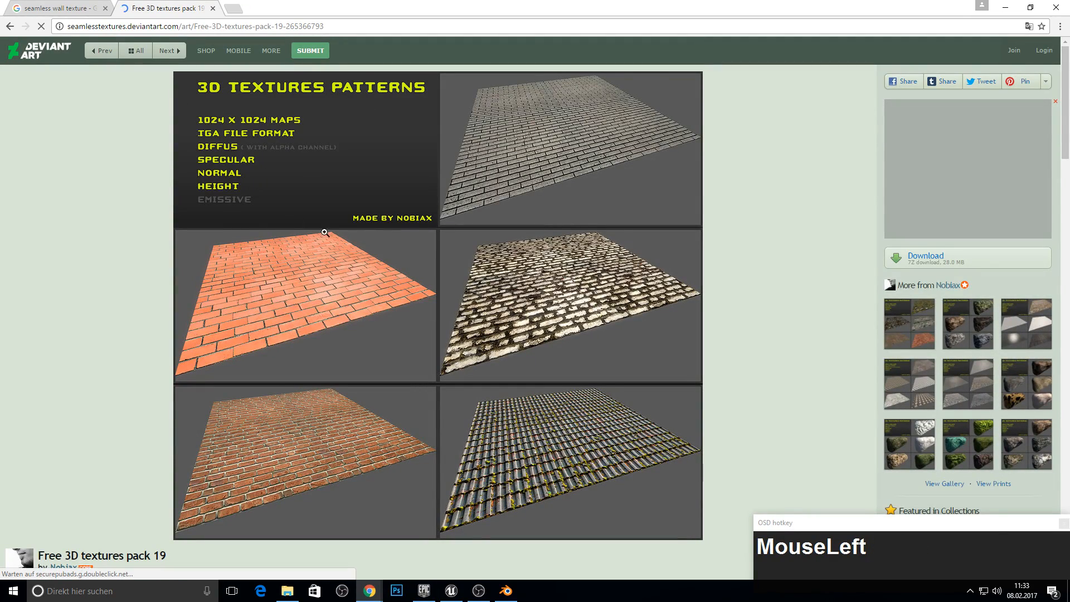
Step: Review the previews of Free 3D textures pack 19 and download the pack
{"action": "scroll", "coordinate": [370, 327], "scroll_direction": "down", "scroll_amount": 5}
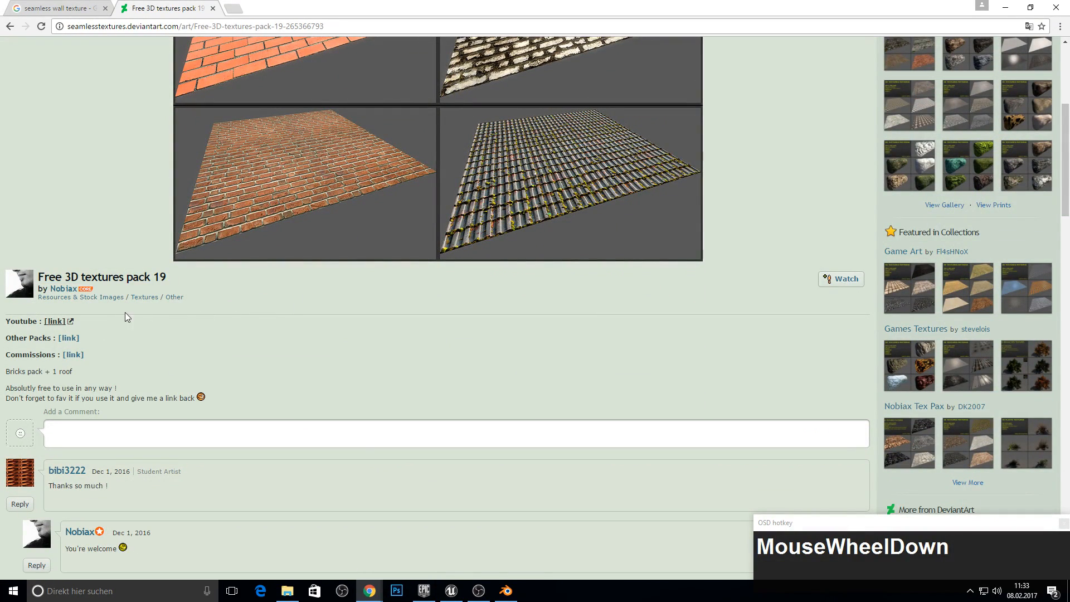
{"action": "scroll", "coordinate": [345, 357], "scroll_direction": "up", "scroll_amount": 4}
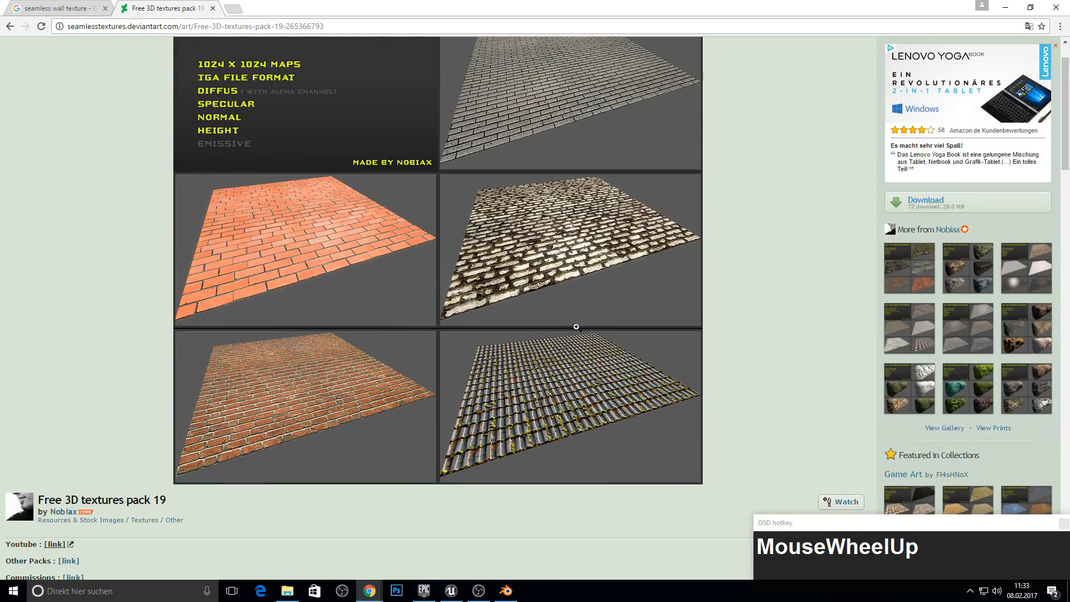
{"action": "scroll", "coordinate": [630, 361], "scroll_direction": "up", "scroll_amount": 1}
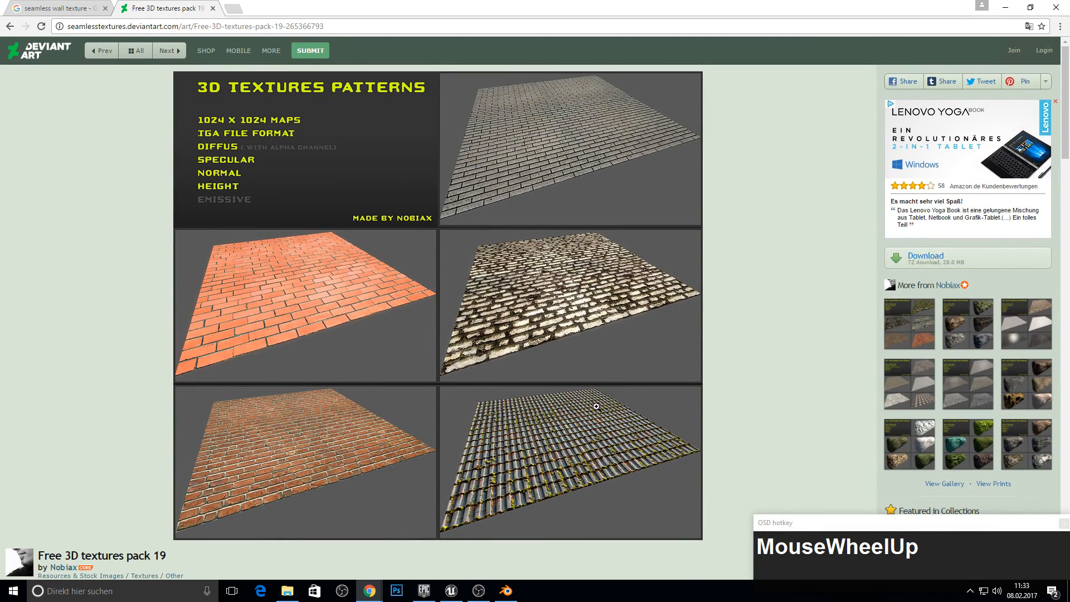
{"action": "left_click", "coordinate": [958, 260]}
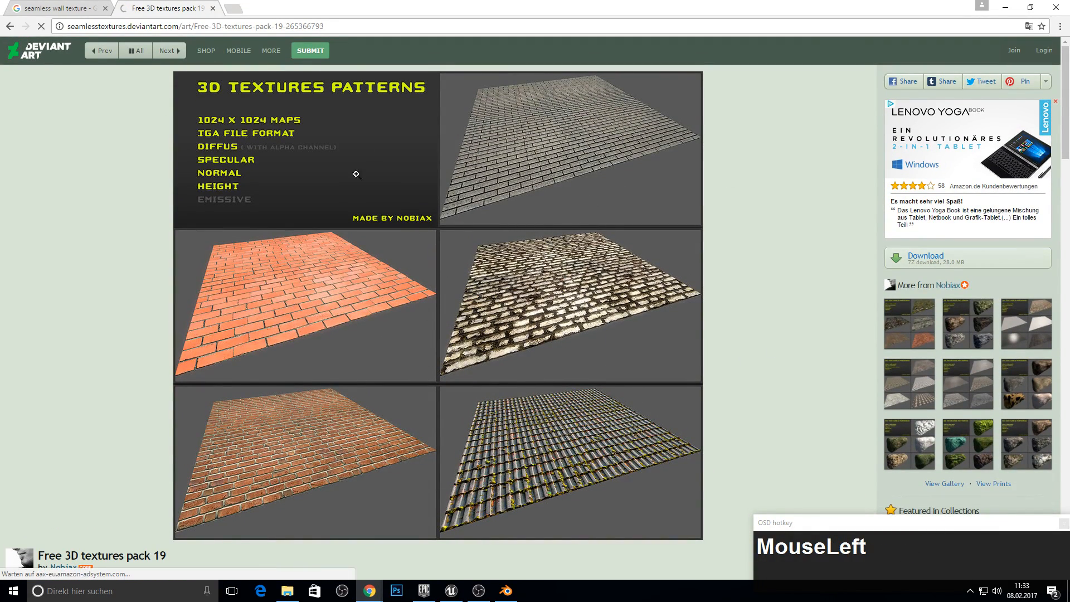
{"action": "left_click", "coordinate": [50, 96]}
{"action": "left_click", "coordinate": [444, 320]}
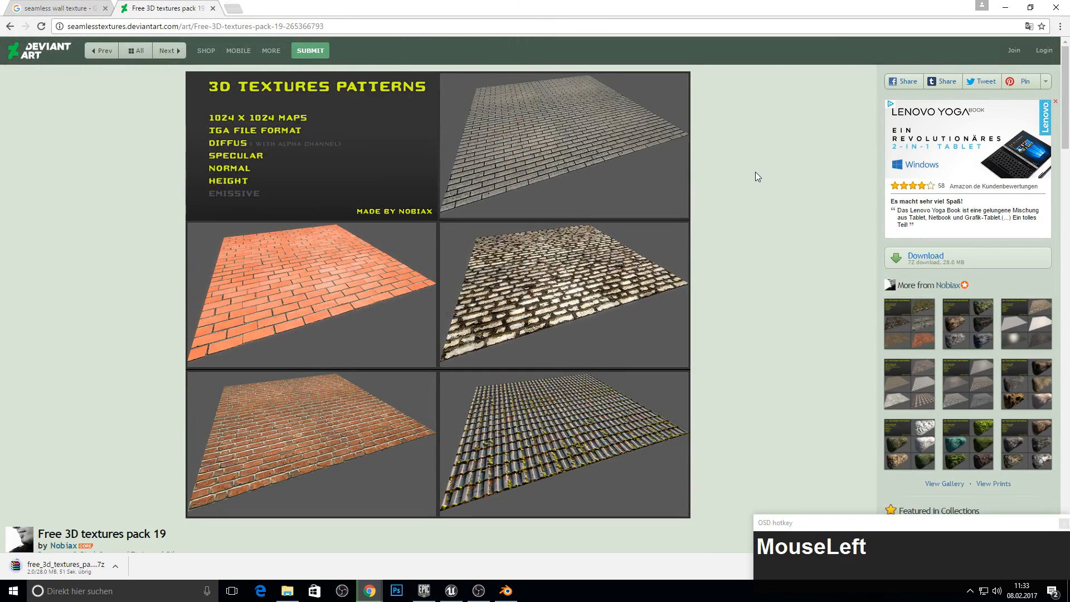
Step: Show the downloaded texture pack in its folder and open the 7z archive in WinRAR
{"action": "left_click", "coordinate": [115, 566]}
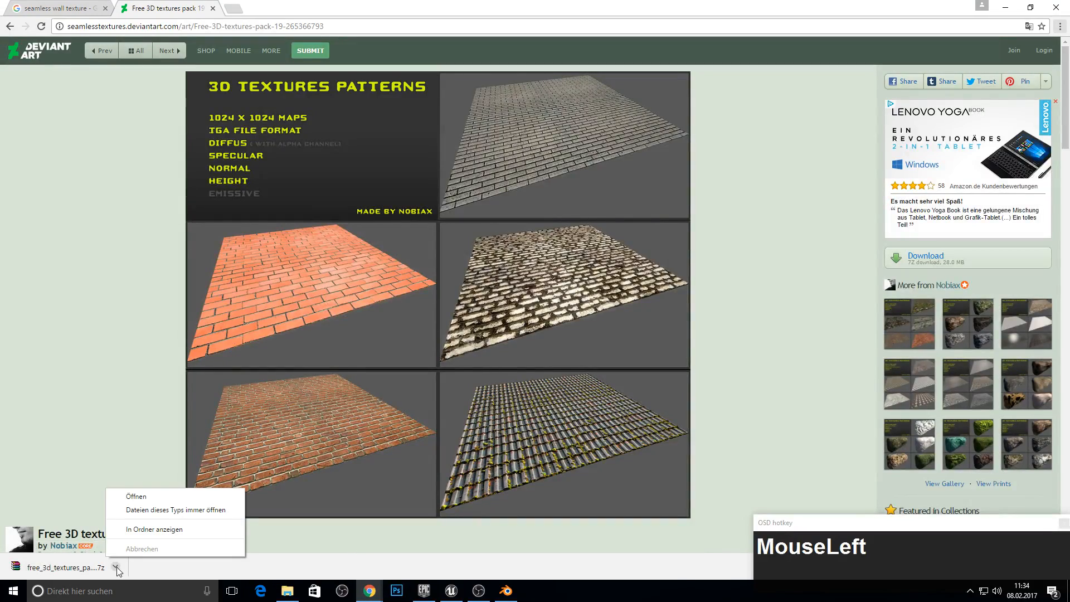
{"action": "left_click", "coordinate": [133, 529]}
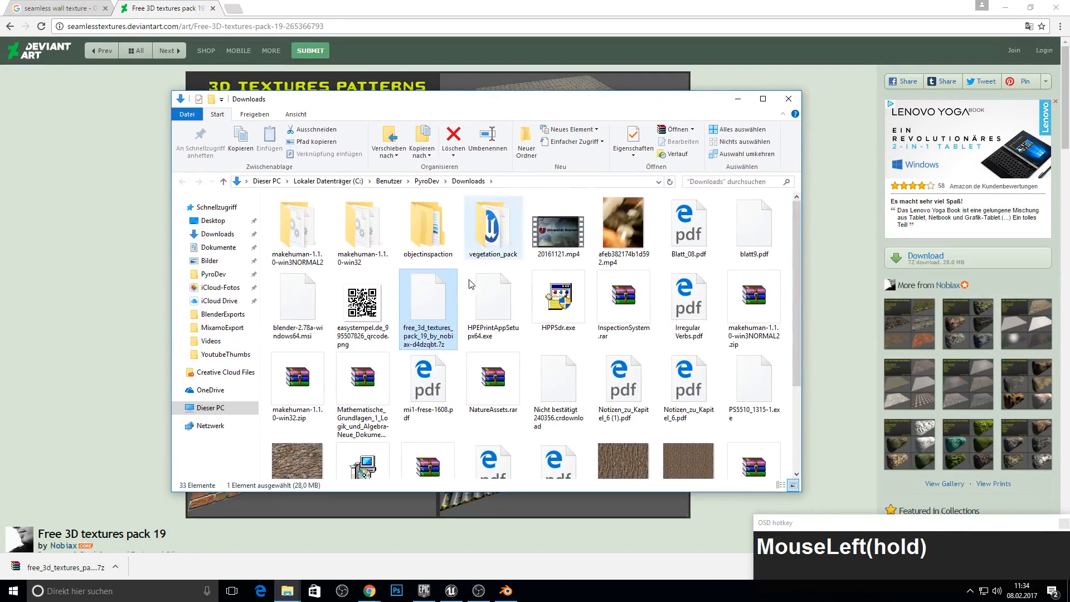
{"action": "double_click", "coordinate": [427, 304]}
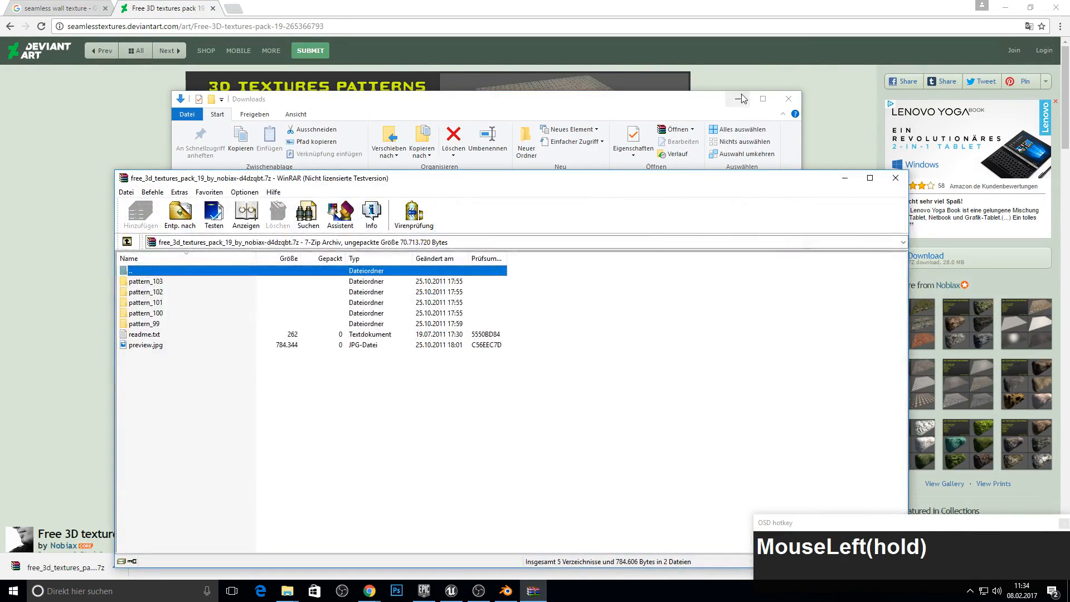
Step: Extract the pattern_101 folder from the texture pack archive into the Building folder on the Desktop
{"action": "left_click", "coordinate": [431, 108]}
{"action": "left_click", "coordinate": [213, 220]}
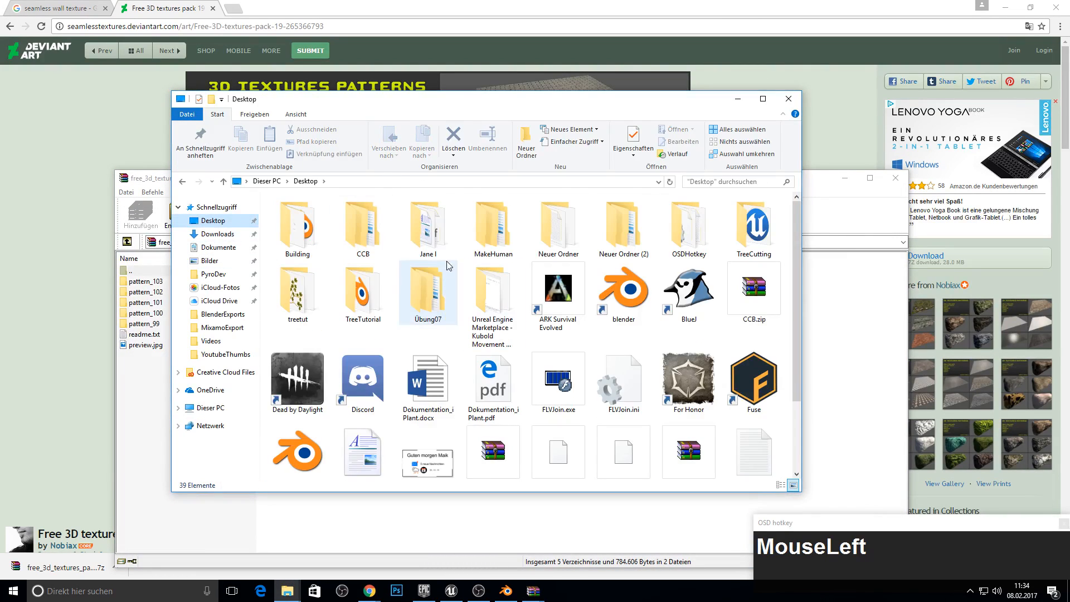
{"action": "double_click", "coordinate": [297, 229]}
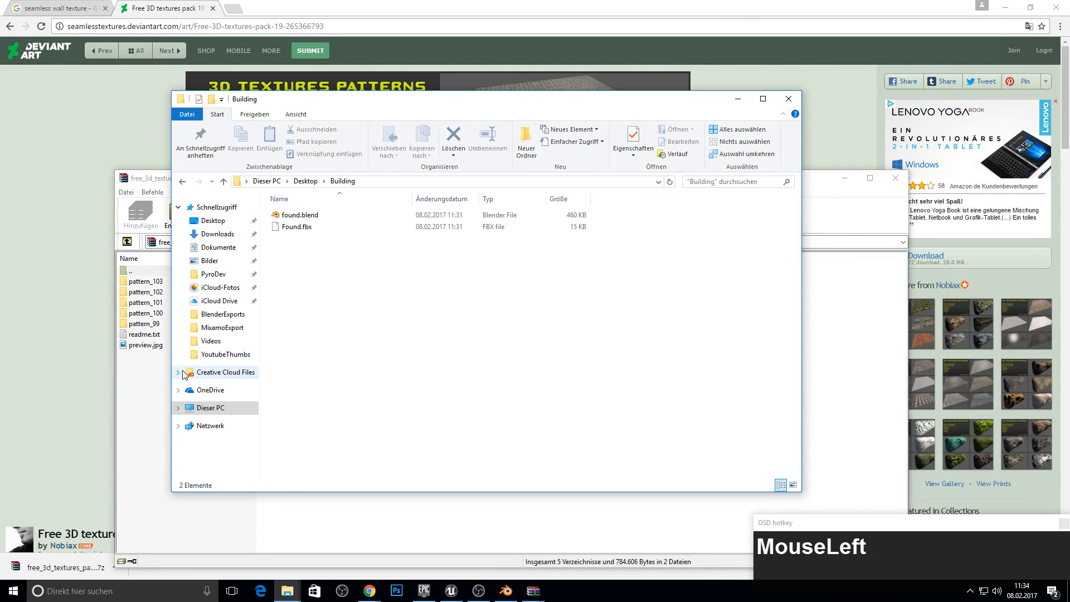
{"action": "left_click", "coordinate": [155, 406]}
{"action": "left_click_drag", "start_coordinate": [238, 180], "coordinate": [532, 152]}
{"action": "left_click", "coordinate": [449, 276]}
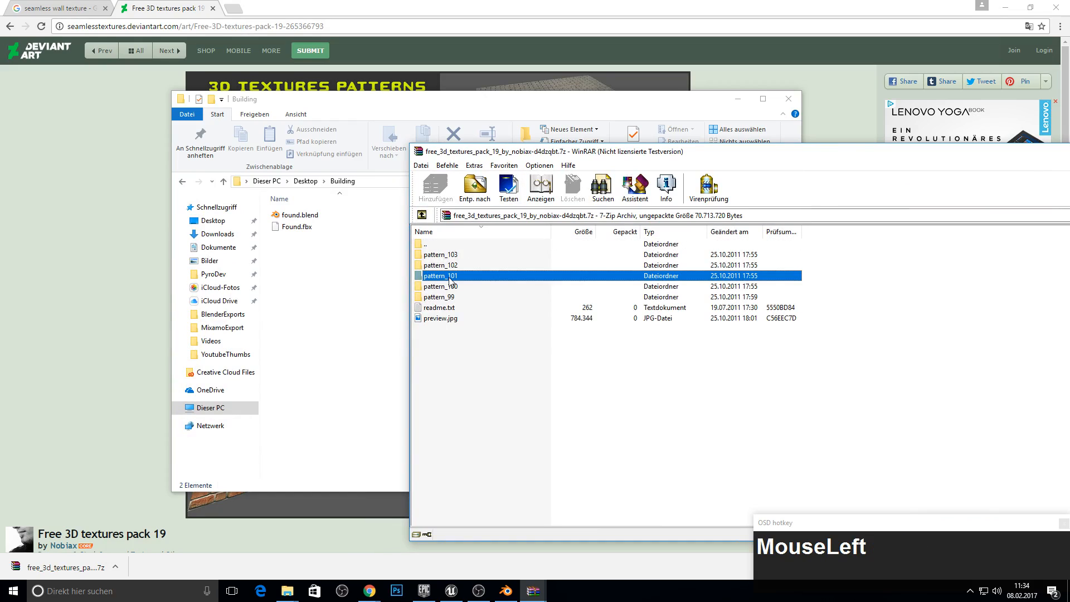
{"action": "left_click_drag", "start_coordinate": [343, 317], "coordinate": [343, 319]}
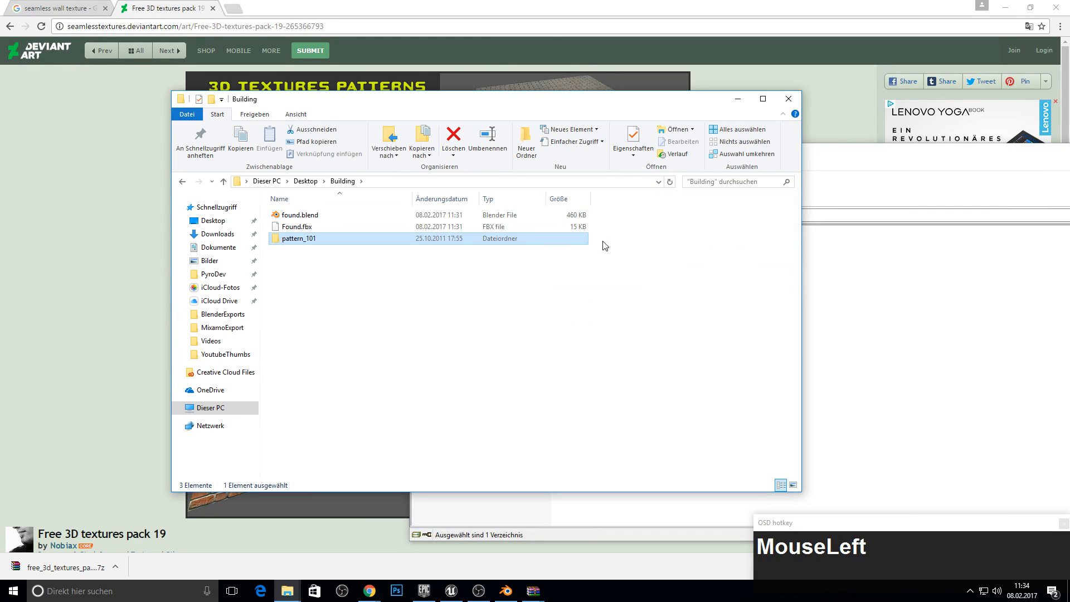
Step: Close the texture pack archive window
{"action": "left_click", "coordinate": [906, 198]}
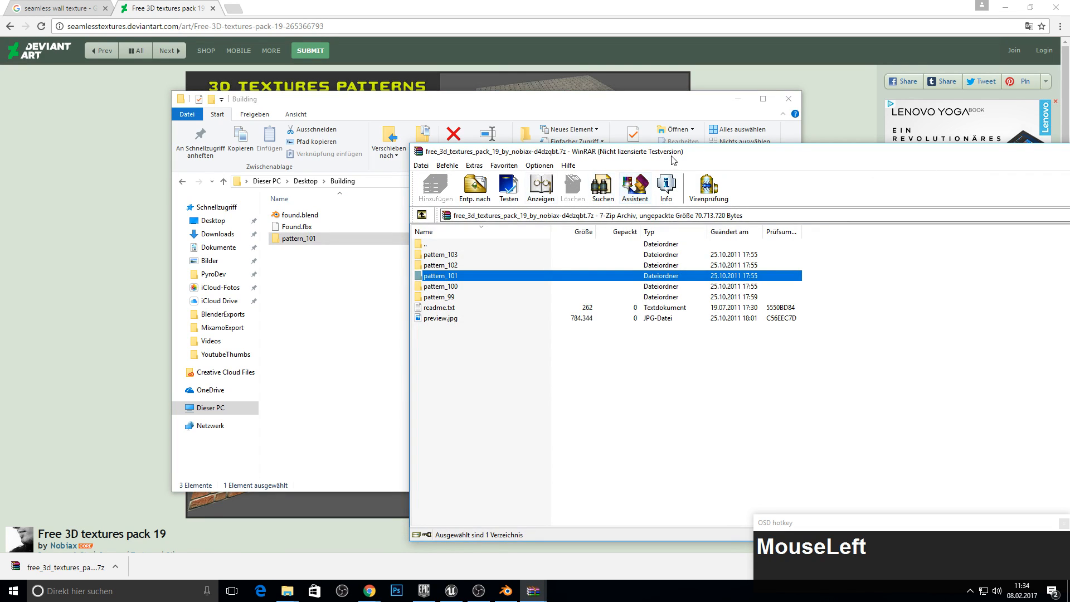
{"action": "left_click_drag", "start_coordinate": [671, 162], "coordinate": [312, 184]}
{"action": "left_click", "coordinate": [759, 179]}
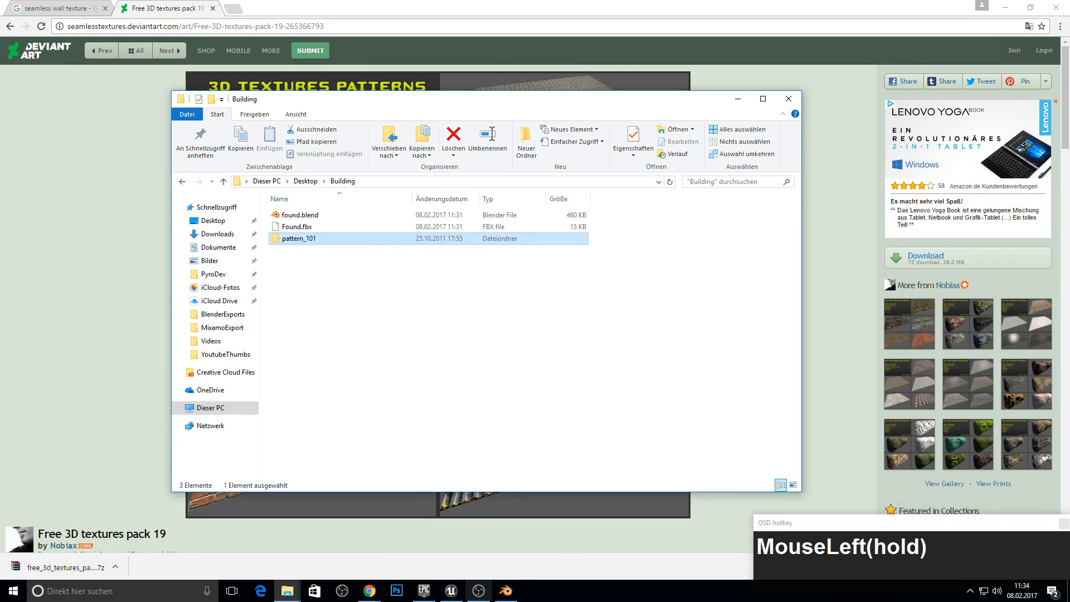
Step: Switch to Blender and enter Edit Mode on the wall
{"action": "left_click", "coordinate": [506, 591]}
{"action": "middle_click_drag", "start_coordinate": [648, 190], "coordinate": [504, 142]}
{"action": "key", "text": "Tab"}
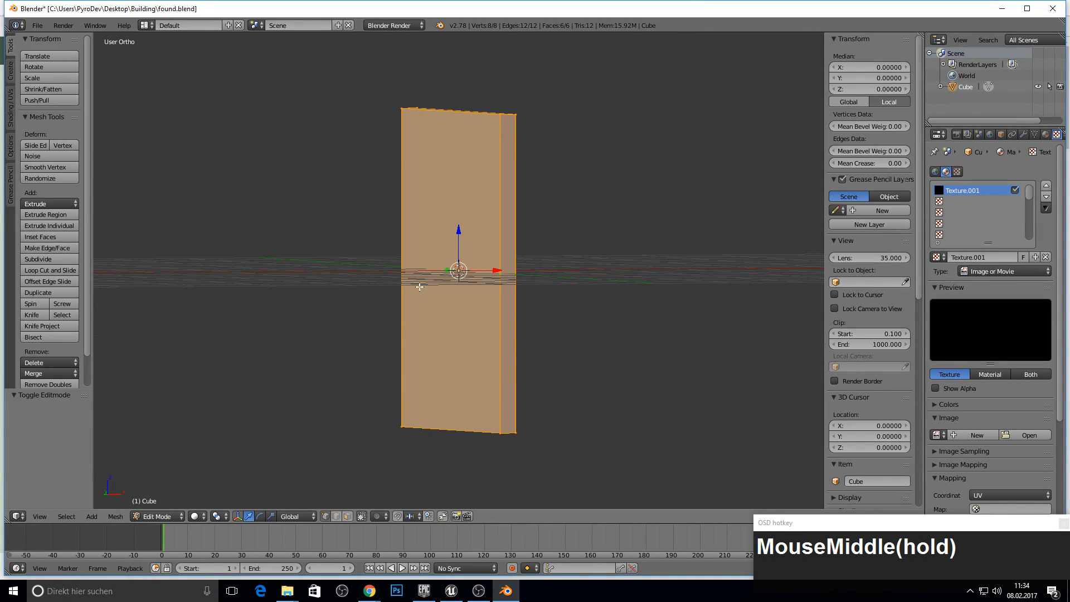
{"action": "middle_click_drag", "start_coordinate": [416, 151], "coordinate": [526, 178]}
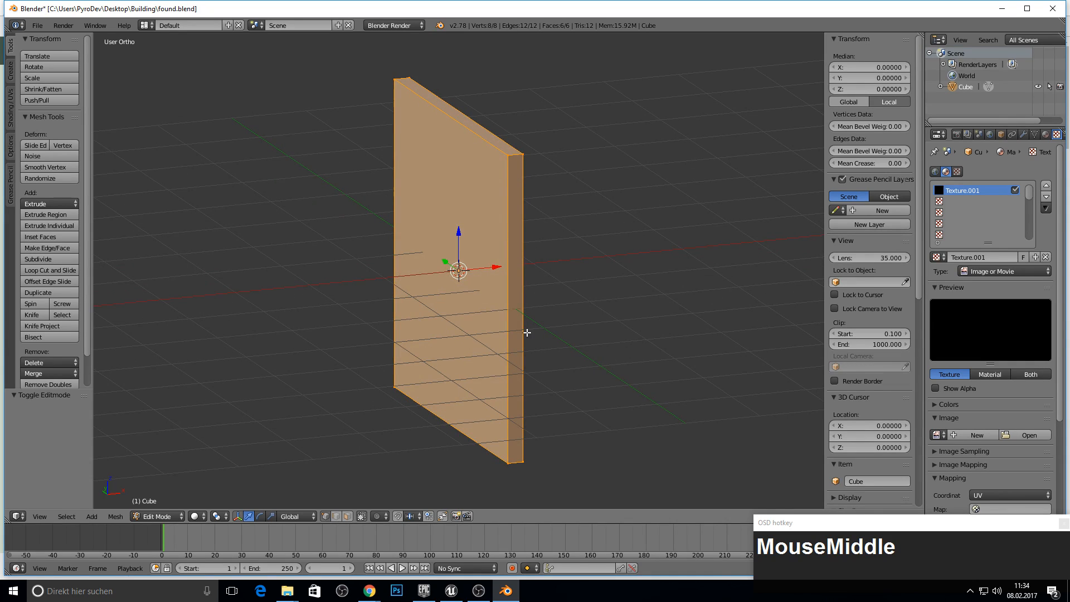
{"action": "middle_click_drag", "start_coordinate": [418, 287], "coordinate": [359, 225]}
{"action": "middle_click_drag", "start_coordinate": [334, 336], "coordinate": [275, 357]}
Step: Switch to face selection and deselect the wall's large face on the +X side
{"action": "left_click", "coordinate": [347, 516]}
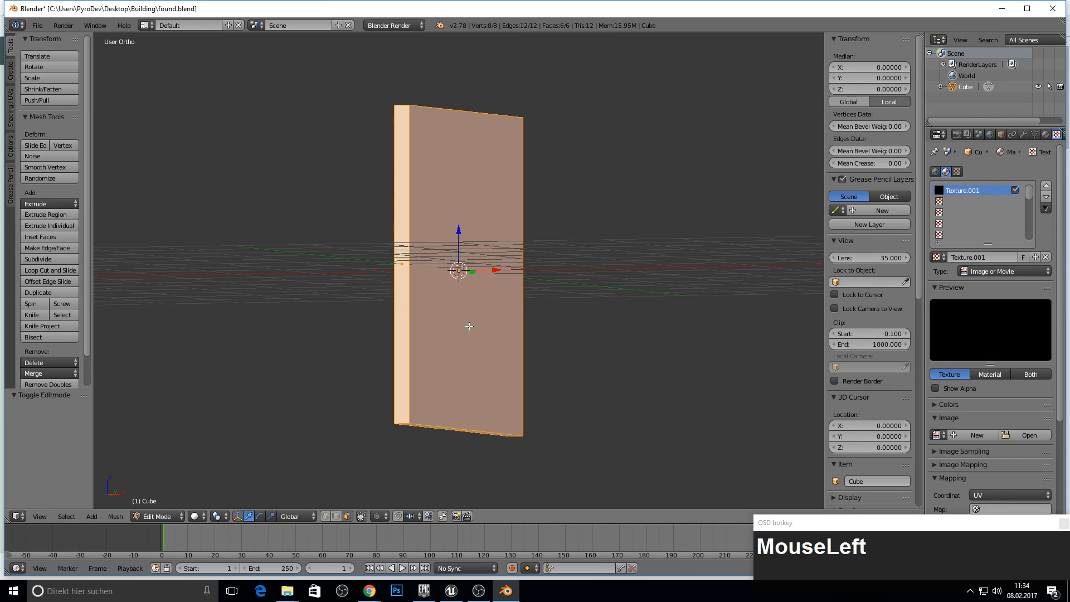
{"action": "middle_click_drag", "start_coordinate": [468, 325], "coordinate": [406, 360]}
{"action": "right_click", "coordinate": [454, 290], "text": "shift"}
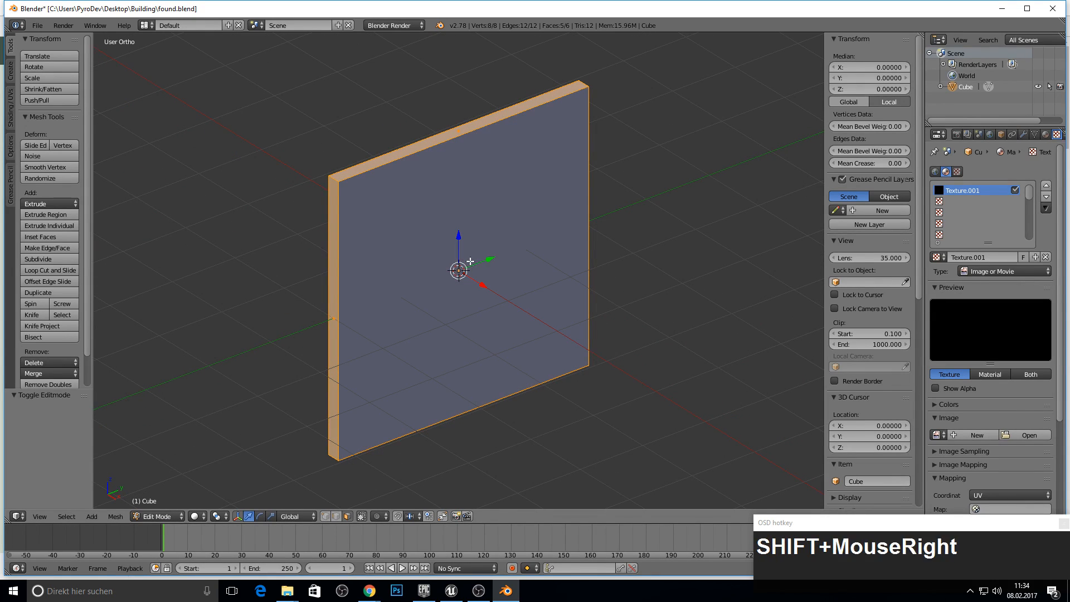
{"action": "middle_click_drag", "start_coordinate": [416, 246], "coordinate": [509, 225]}
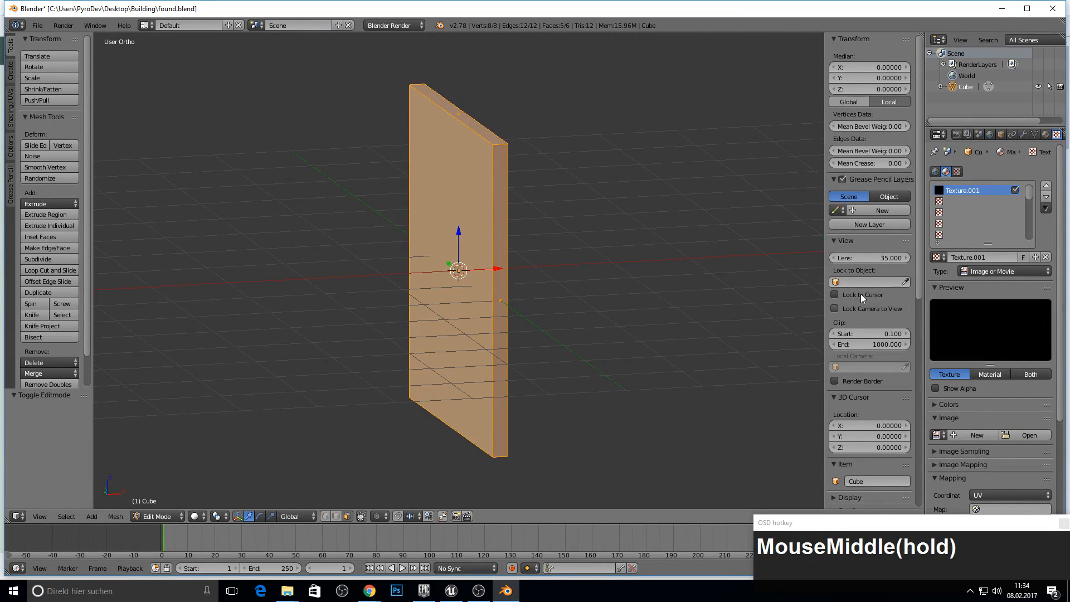
Step: Load diffus.tga from the pattern_101 folder as the image of Texture.001
{"action": "scroll", "coordinate": [1005, 312], "scroll_direction": "down", "scroll_amount": 3}
{"action": "left_click", "coordinate": [1022, 366]}
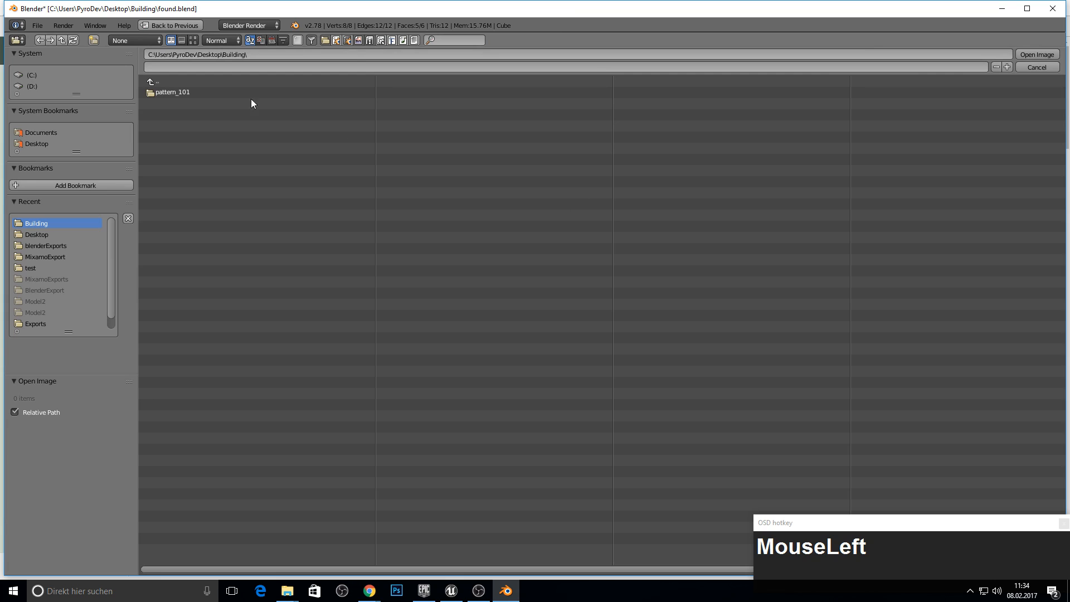
{"action": "left_click", "coordinate": [201, 92]}
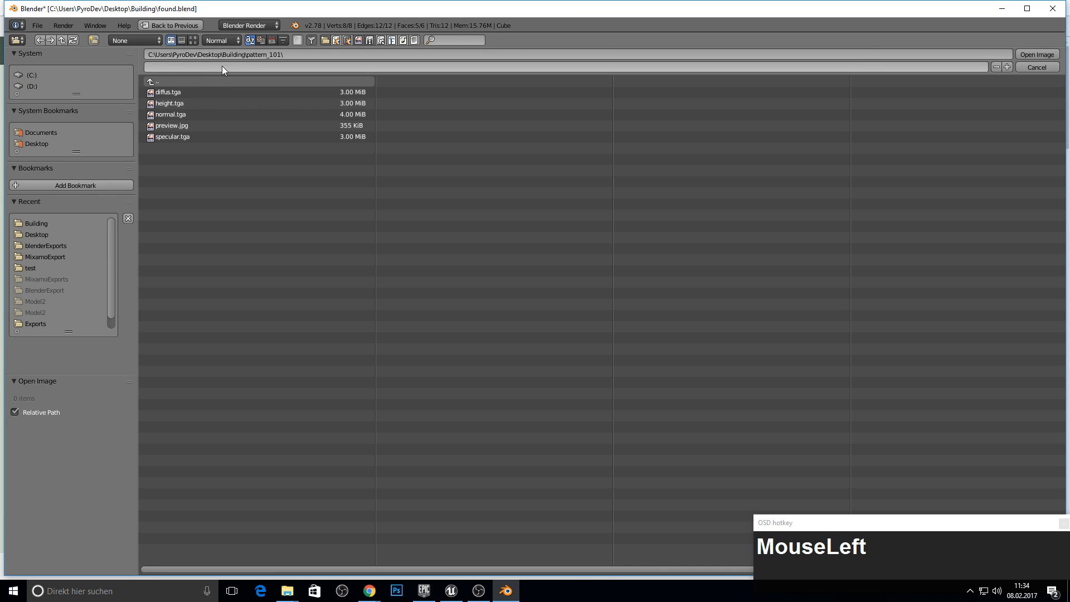
{"action": "double_click", "coordinate": [173, 92]}
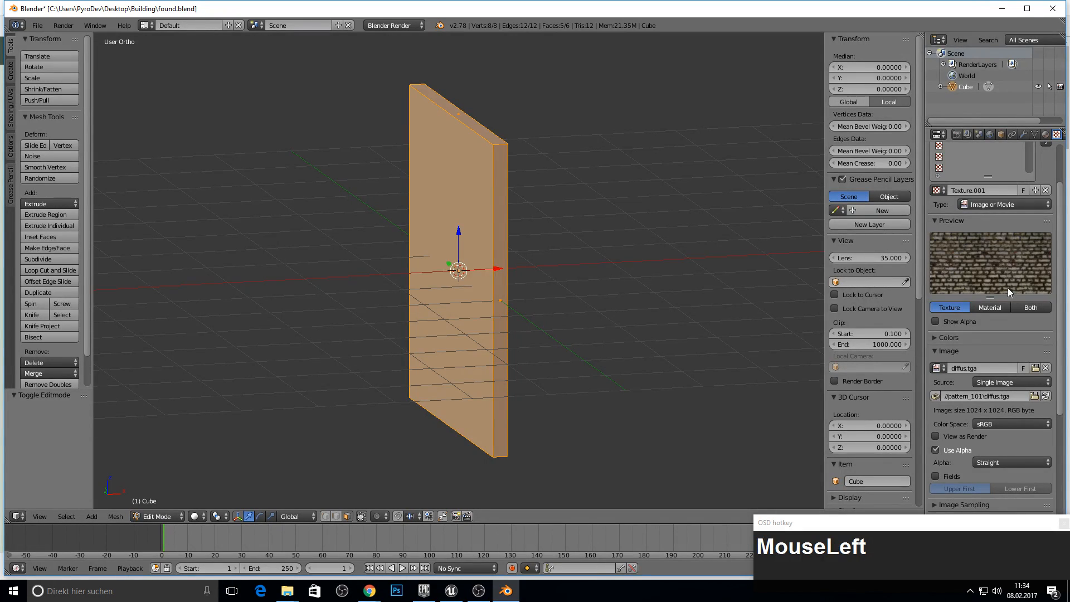
Step: Unwrap the selected wall faces with the standard Unwrap method
{"action": "middle_click_drag", "start_coordinate": [520, 191], "coordinate": [544, 186]}
{"action": "key", "text": "u"}
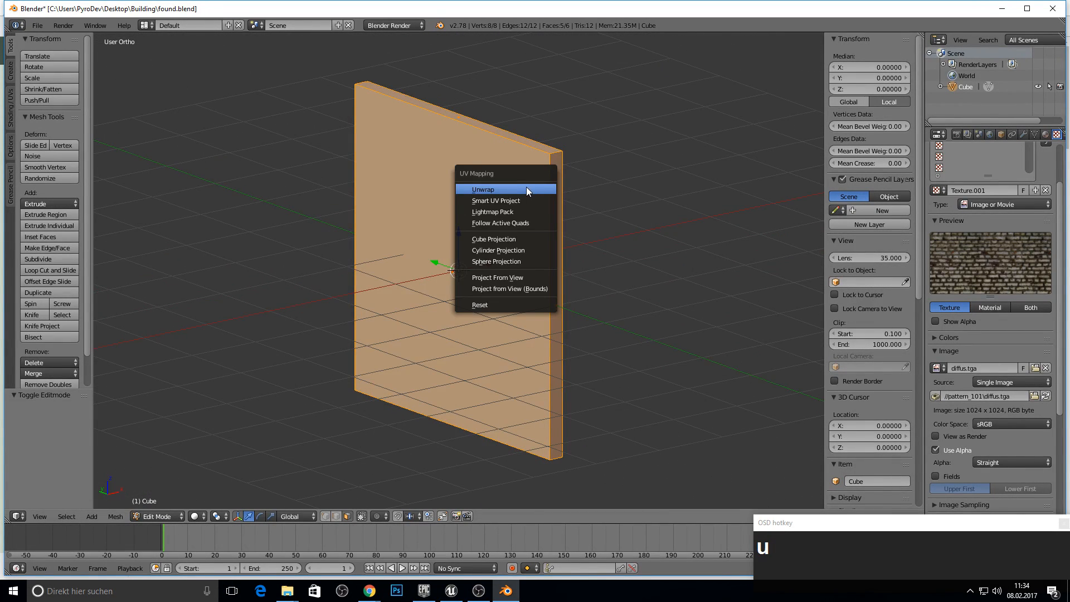
{"action": "left_click", "coordinate": [527, 188]}
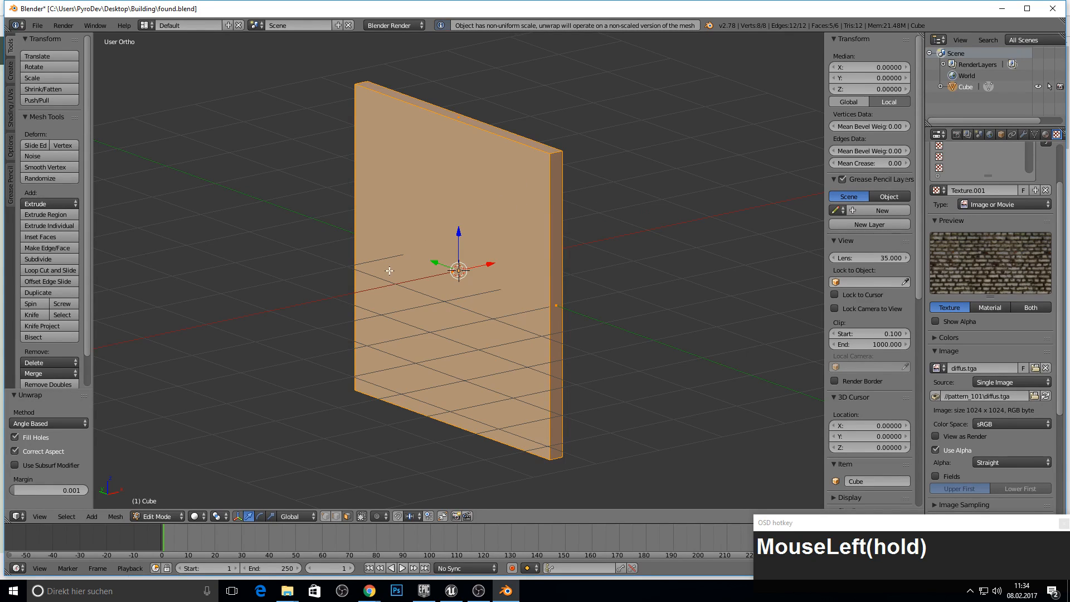
Step: Split the 3D viewport and turn one of the areas into a UV/Image Editor
{"action": "left_click_drag", "start_coordinate": [10, 519], "coordinate": [340, 494]}
{"action": "left_click", "coordinate": [18, 516]}
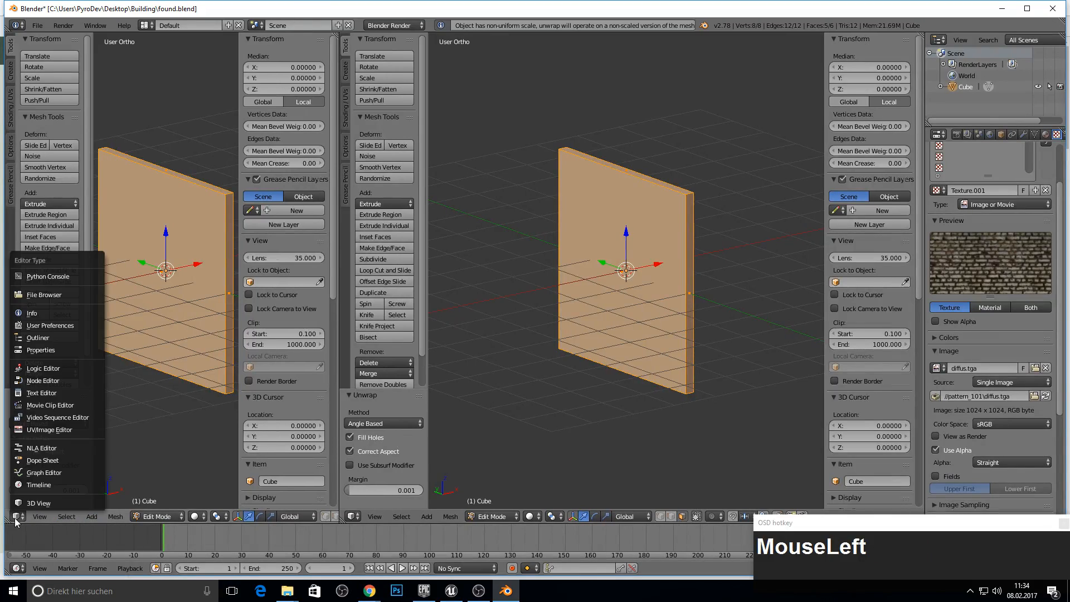
{"action": "left_click", "coordinate": [40, 430]}
{"action": "scroll", "coordinate": [189, 253], "scroll_direction": "down", "scroll_amount": 2}
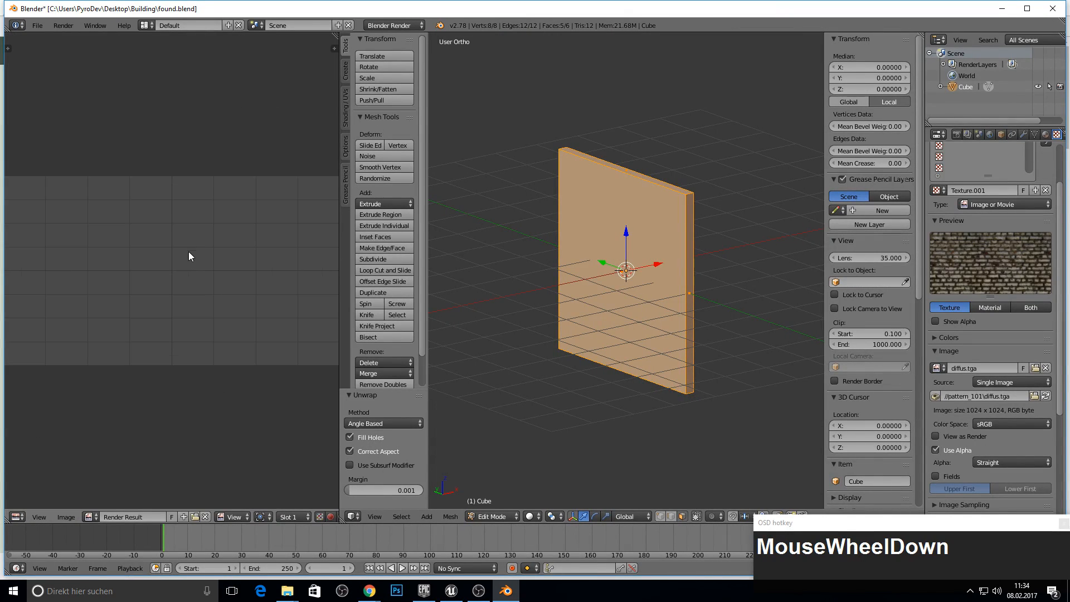
Step: Repeat the standard Unwrap on the selected wall faces
{"action": "middle_click_drag", "start_coordinate": [554, 274], "coordinate": [562, 269]}
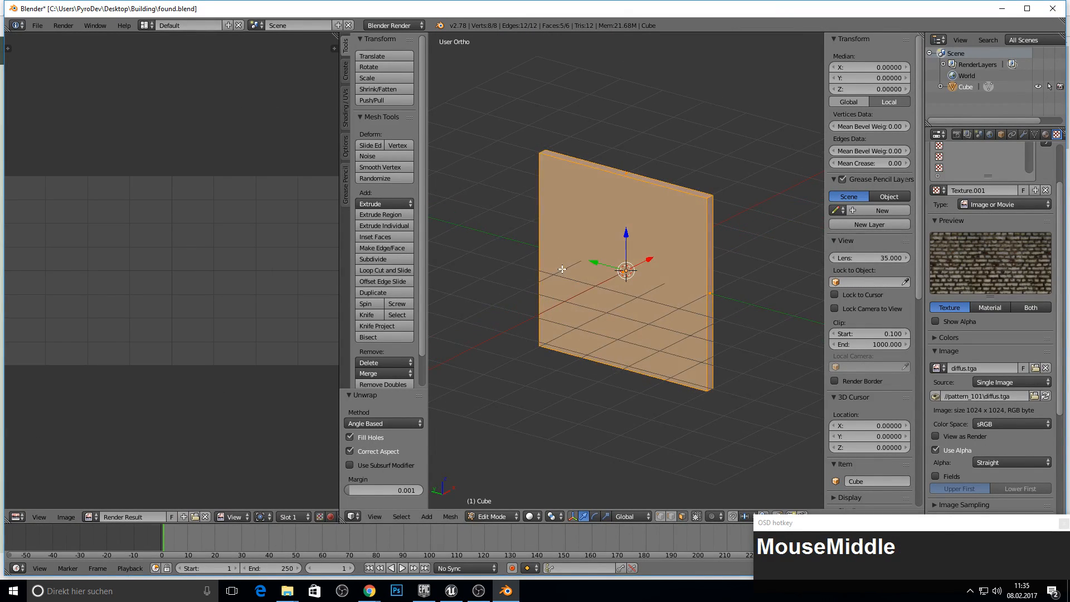
{"action": "key", "text": "u"}
{"action": "left_click", "coordinate": [548, 272]}
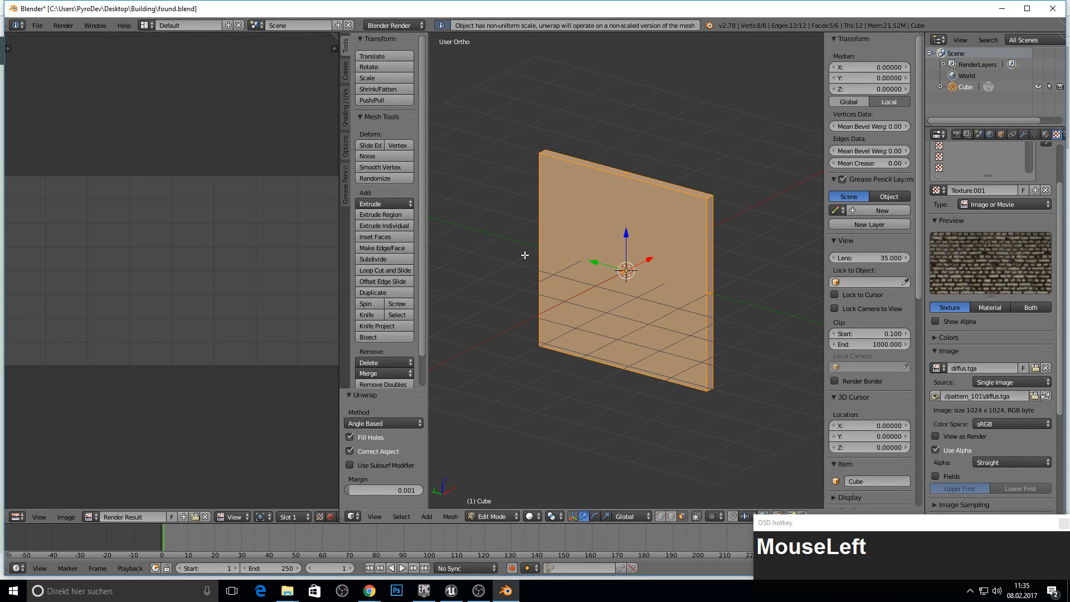
Step: Display the diffus.tga brick image behind the wall's UVs in the UV/Image Editor
{"action": "scroll", "coordinate": [293, 250], "scroll_direction": "down", "scroll_amount": 2}
{"action": "key", "text": "Tab"}
{"action": "key", "text": "Tab"}
{"action": "left_click", "coordinate": [90, 516]}
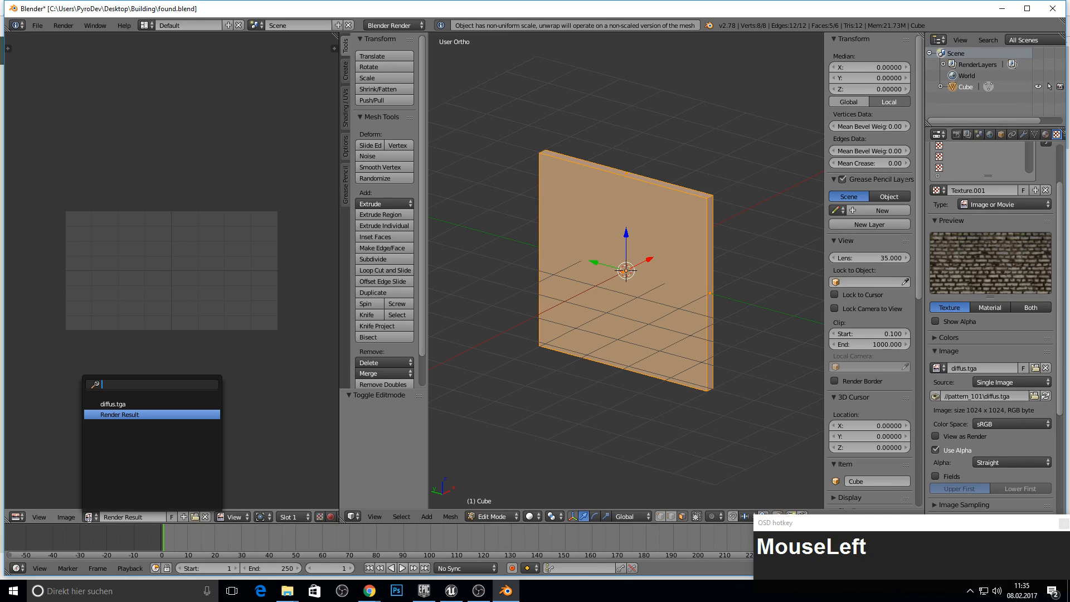
{"action": "left_click", "coordinate": [119, 404]}
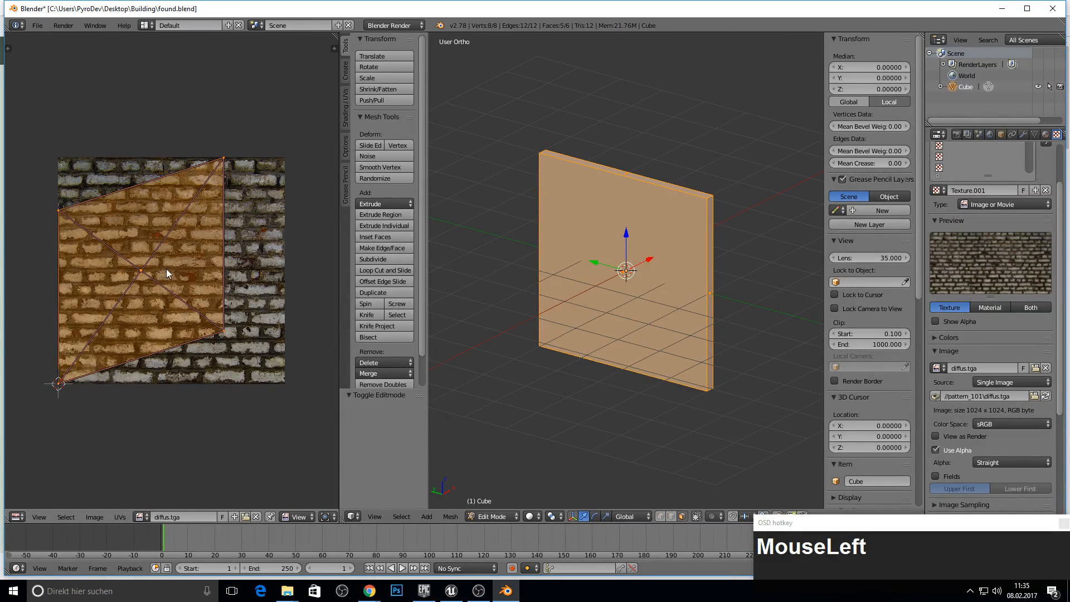
Step: Remap the selected wall faces with Smart UV Project, using an angle limit of 66 and an island margin of 0
{"action": "middle_click_drag", "start_coordinate": [575, 237], "coordinate": [607, 240]}
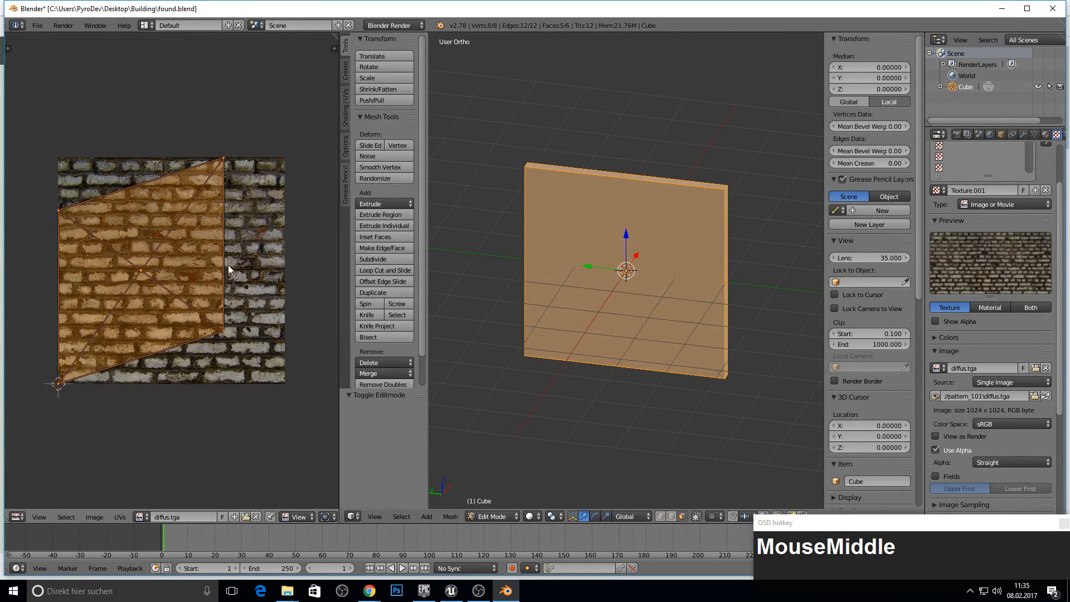
{"action": "key", "text": "u"}
{"action": "left_click", "coordinate": [587, 263]}
{"action": "key", "text": "Escape"}
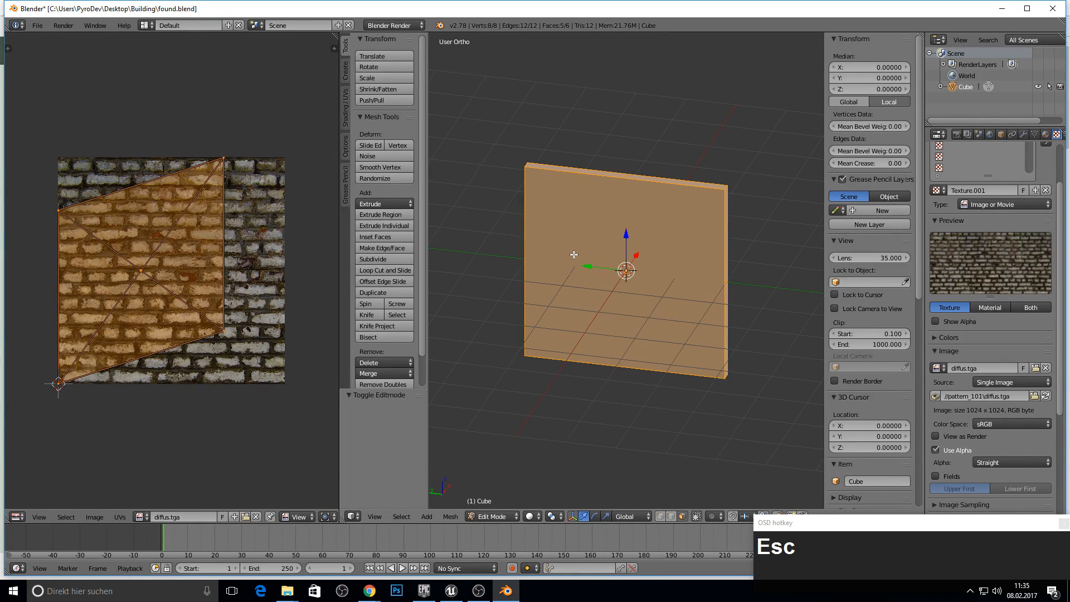
{"action": "key", "text": "u"}
{"action": "left_click", "coordinate": [557, 246]}
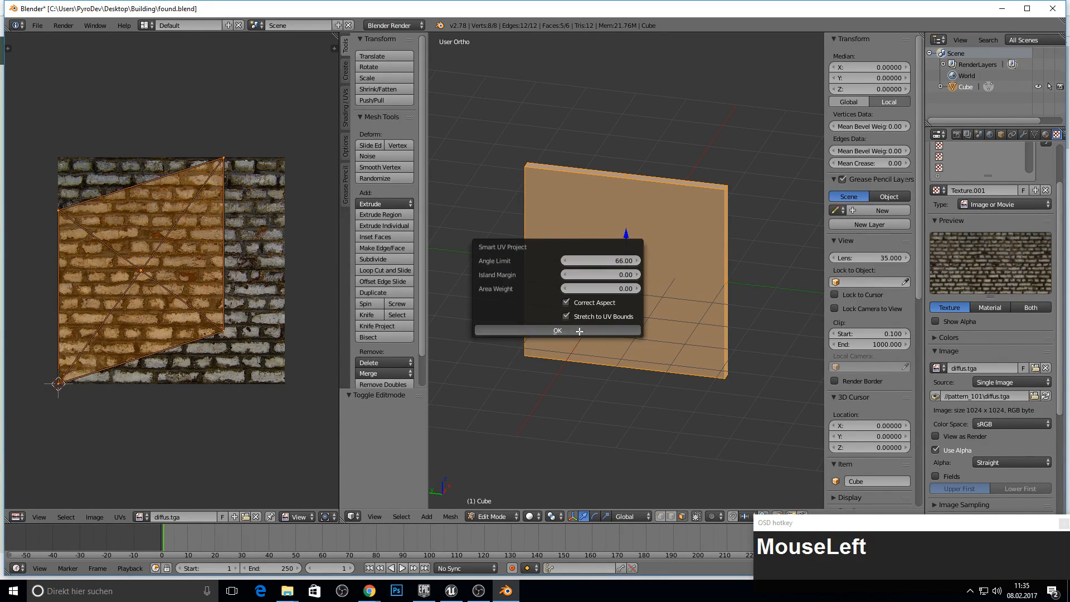
{"action": "left_click", "coordinate": [579, 331]}
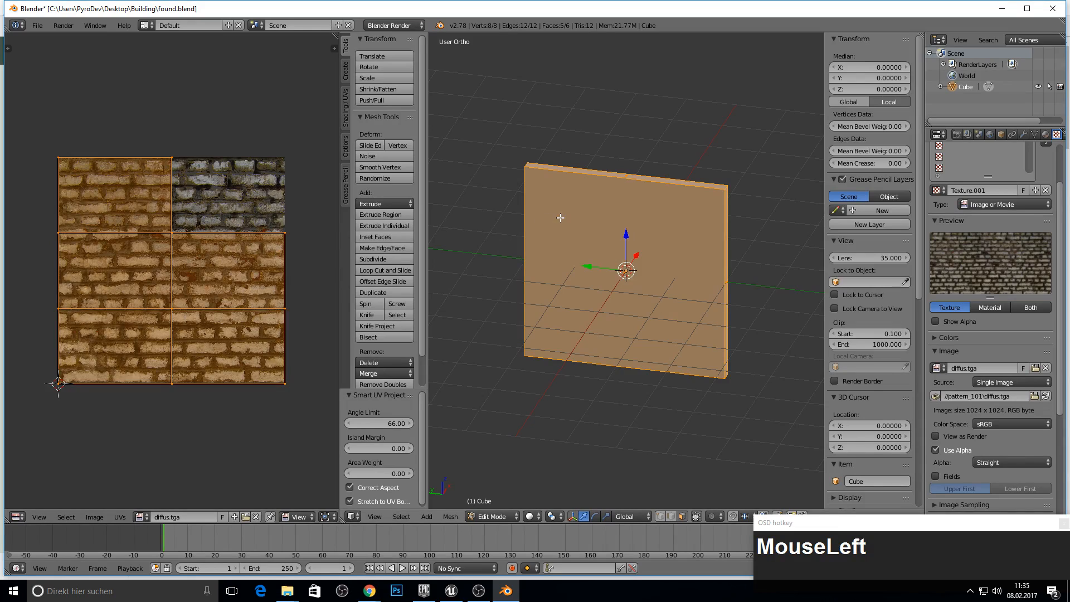
Step: Select the wall's large -X face and move its UV island up 0.33 to the brick image's top-left corner
{"action": "right_click", "coordinate": [642, 299]}
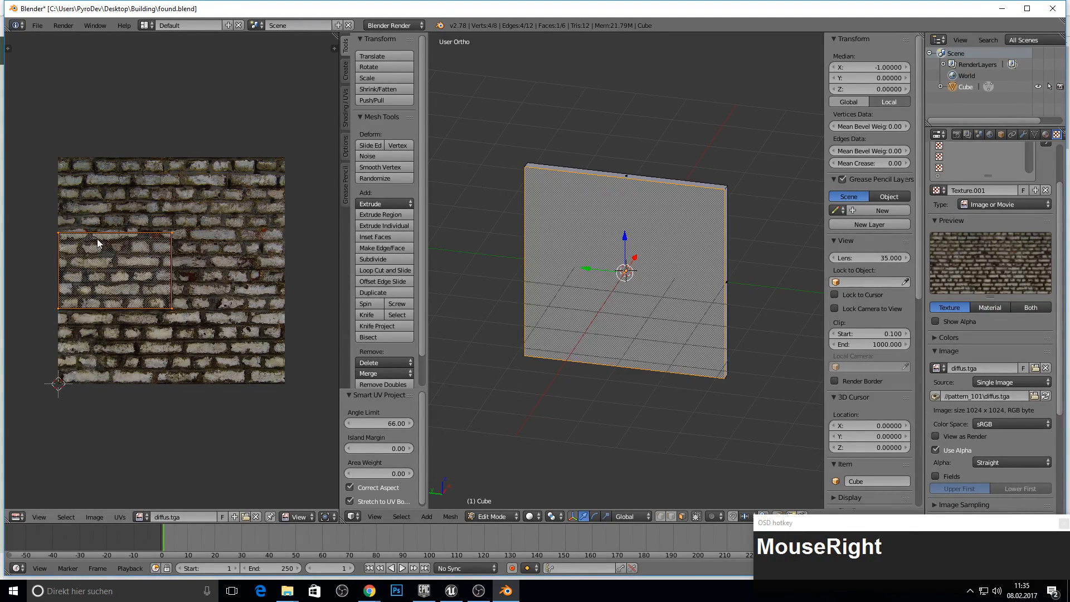
{"action": "middle_click_drag", "start_coordinate": [131, 212], "coordinate": [132, 206]}
{"action": "key", "text": "g"}
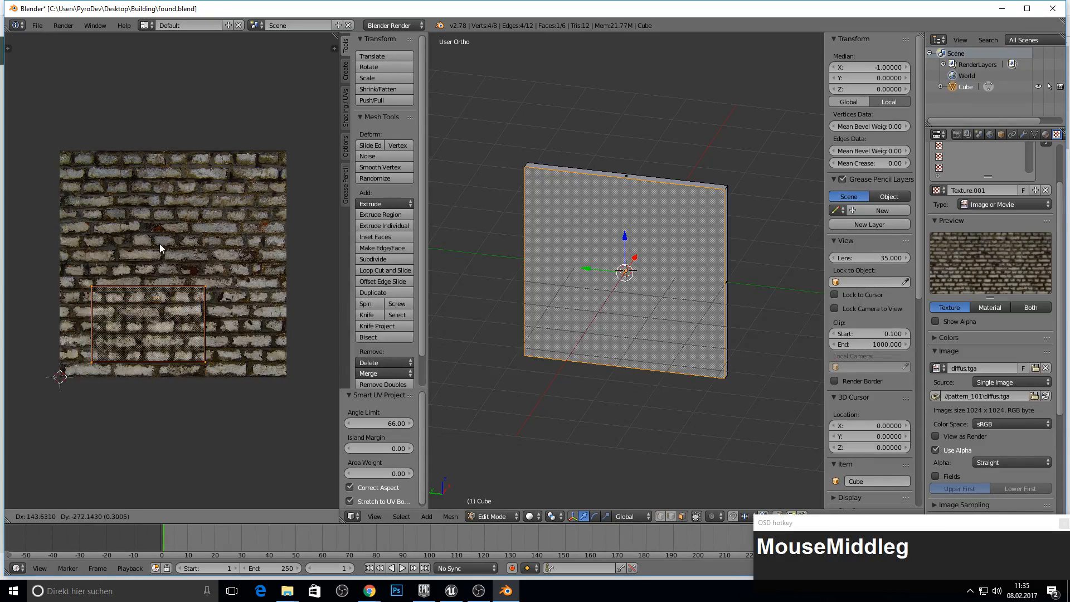
{"action": "left_click", "coordinate": [132, 131]}
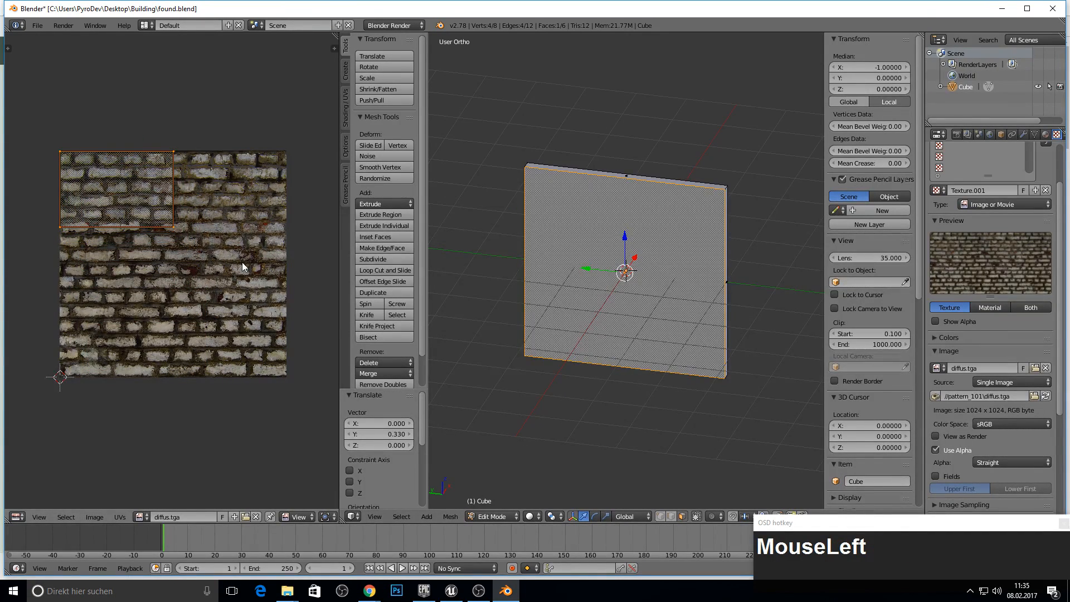
{"action": "right_click", "coordinate": [173, 226]}
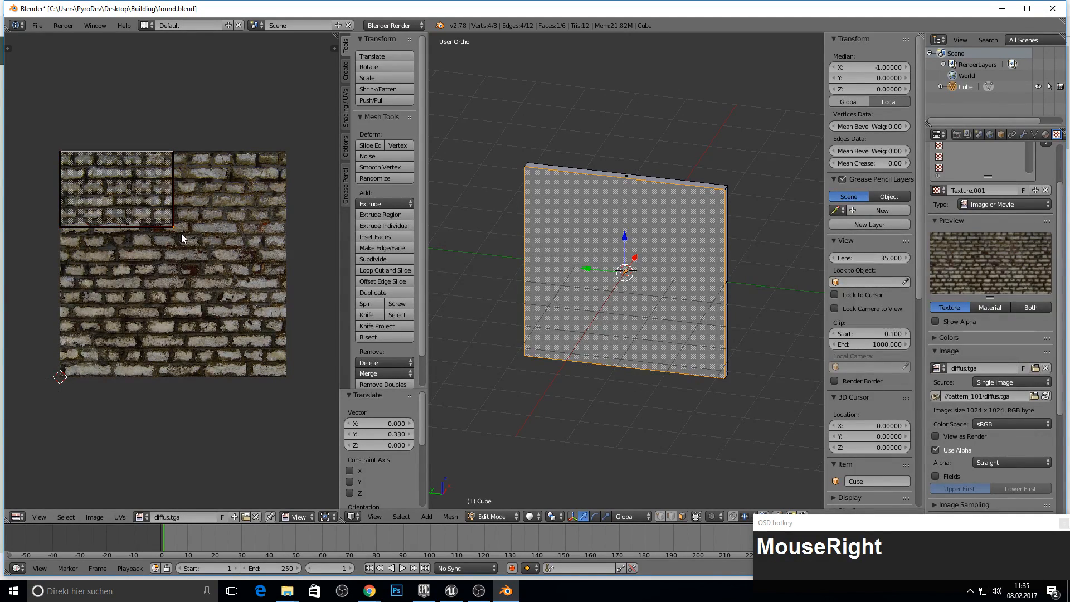
{"action": "key", "text": "g"}
{"action": "key", "text": "Escape"}
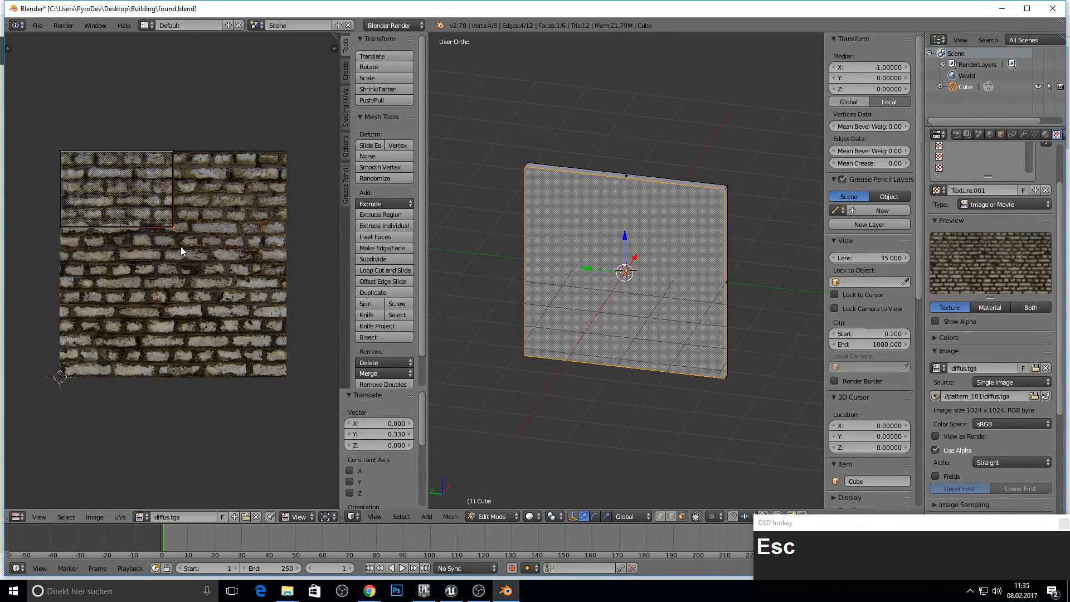
Step: Stretch the -X face's UV island to the brick image's lower border by moving its bottom edge down 0.662
{"action": "left_click", "coordinate": [62, 234]}
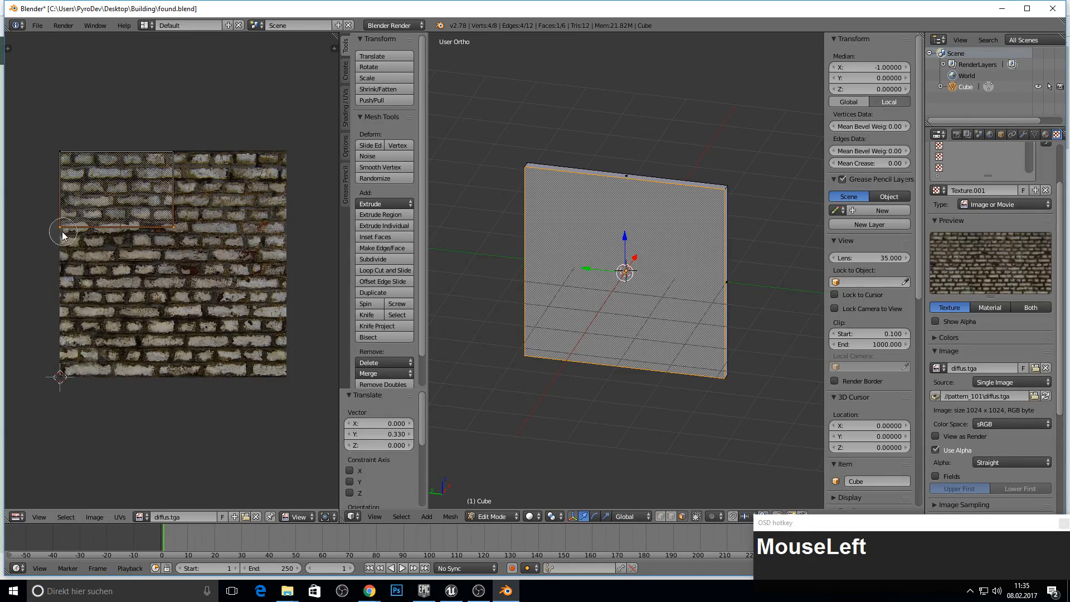
{"action": "right_click", "coordinate": [69, 231]}
{"action": "key", "text": "g"}
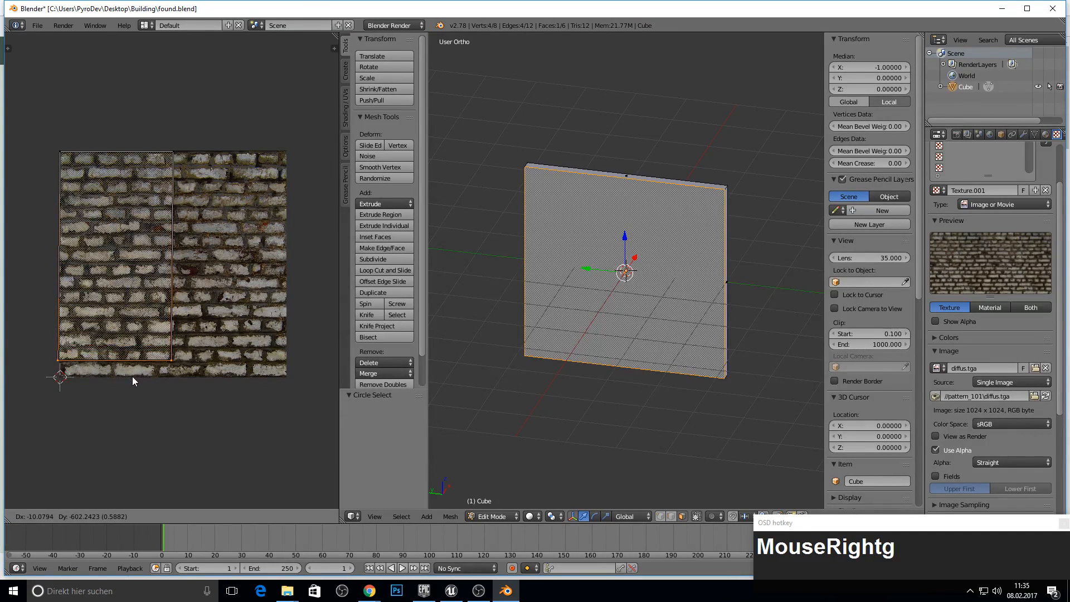
{"action": "key", "text": "z"}
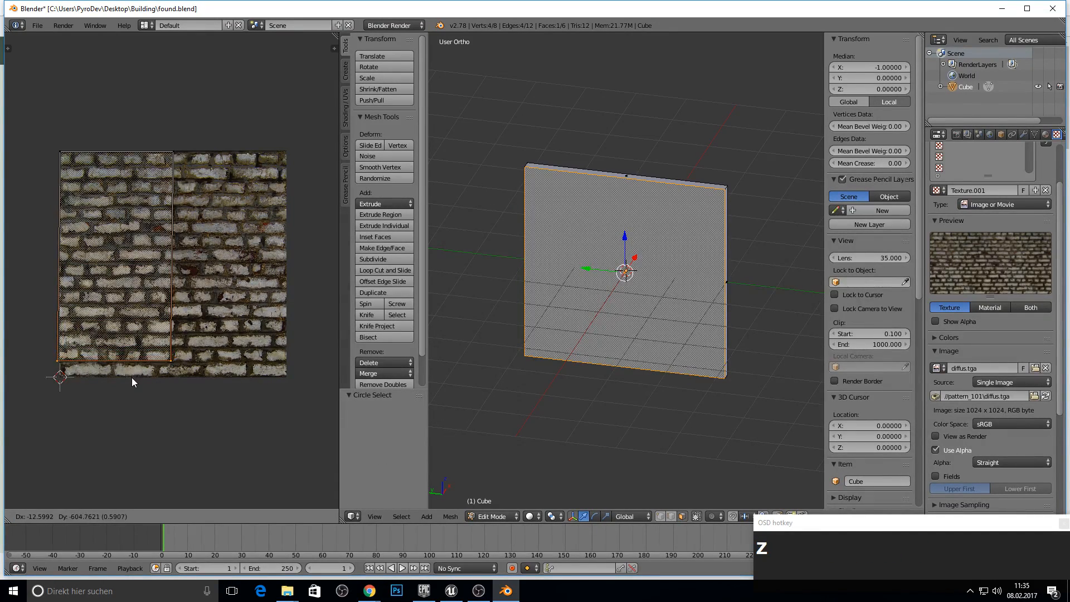
{"action": "key", "text": "shift"}
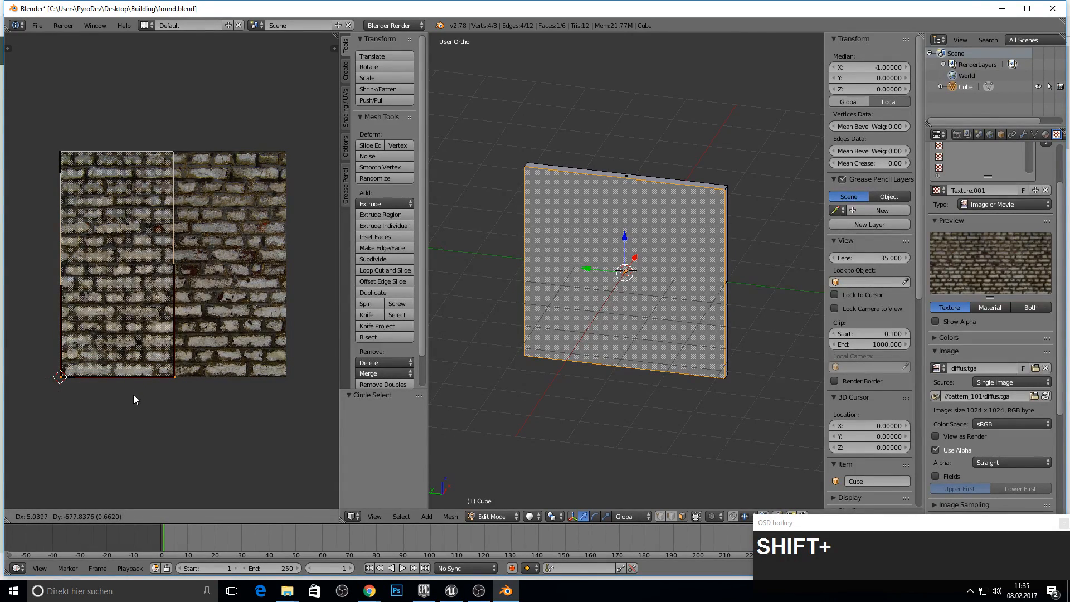
{"action": "left_click", "coordinate": [131, 395]}
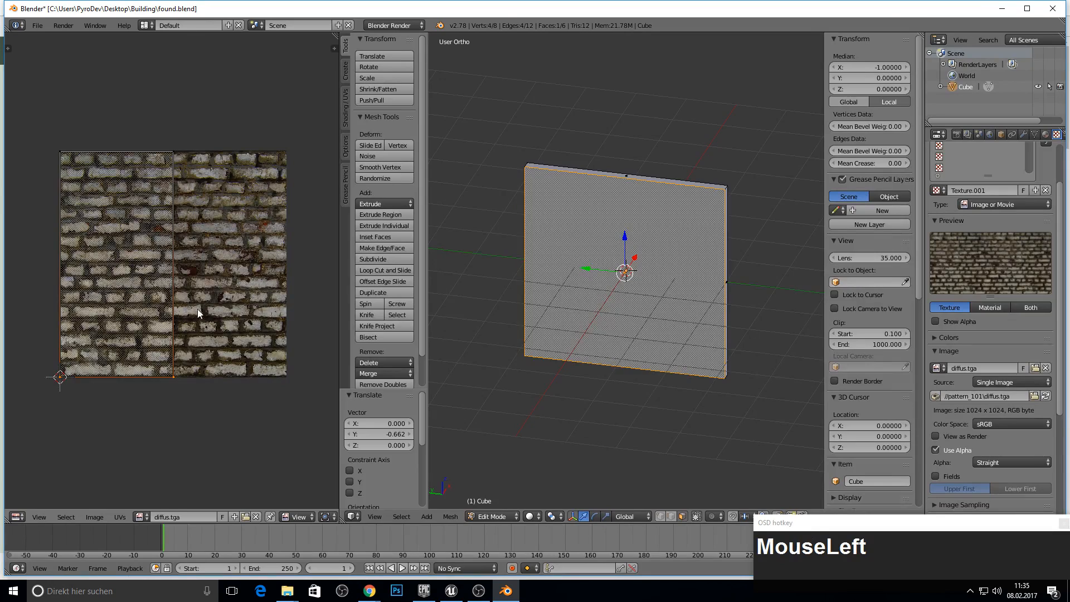
Step: Move the right UV edge of the -X face 0.5 along X so the island covers the whole brick image
{"action": "key", "text": "a"}
{"action": "key", "text": "c"}
{"action": "left_click_drag", "start_coordinate": [179, 411], "coordinate": [178, 412]}
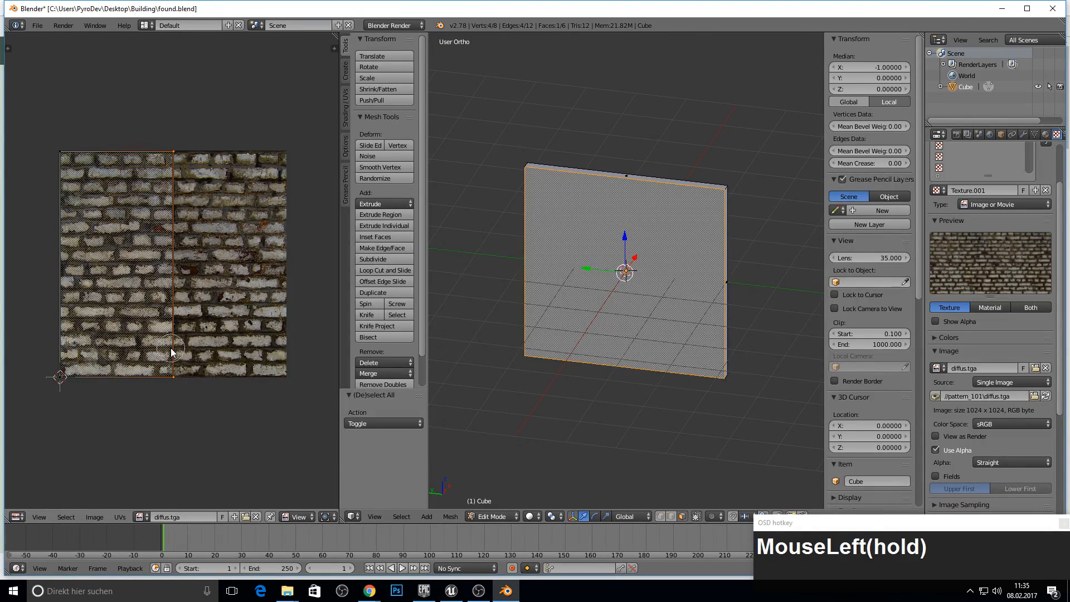
{"action": "left_click_drag", "start_coordinate": [171, 352], "coordinate": [173, 348]}
{"action": "right_click", "coordinate": [194, 285]}
{"action": "key", "text": "g"}
{"action": "key", "text": "x"}
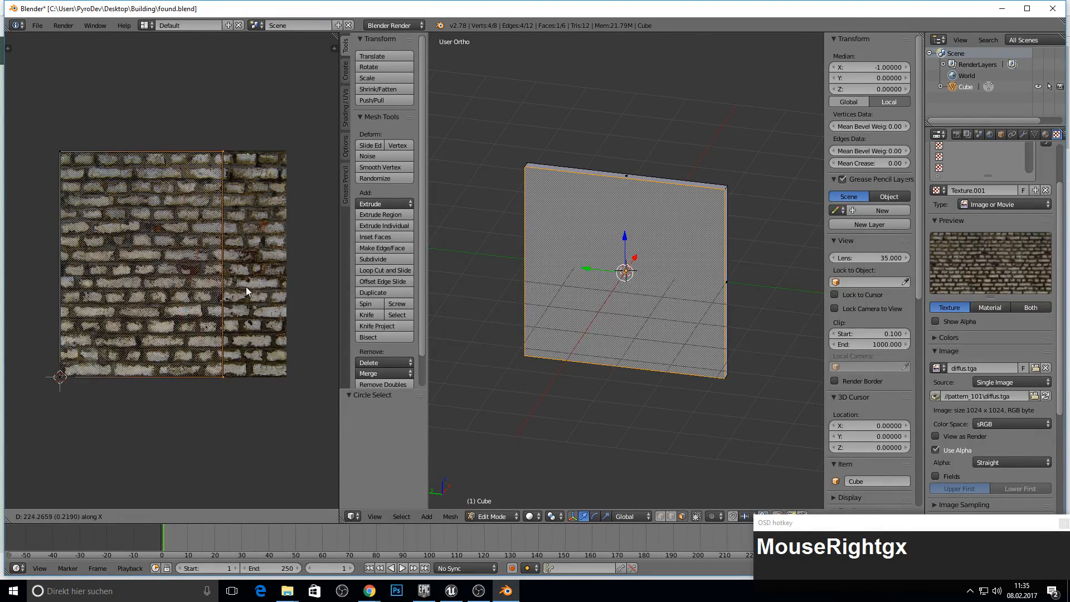
{"action": "left_click", "coordinate": [307, 289]}
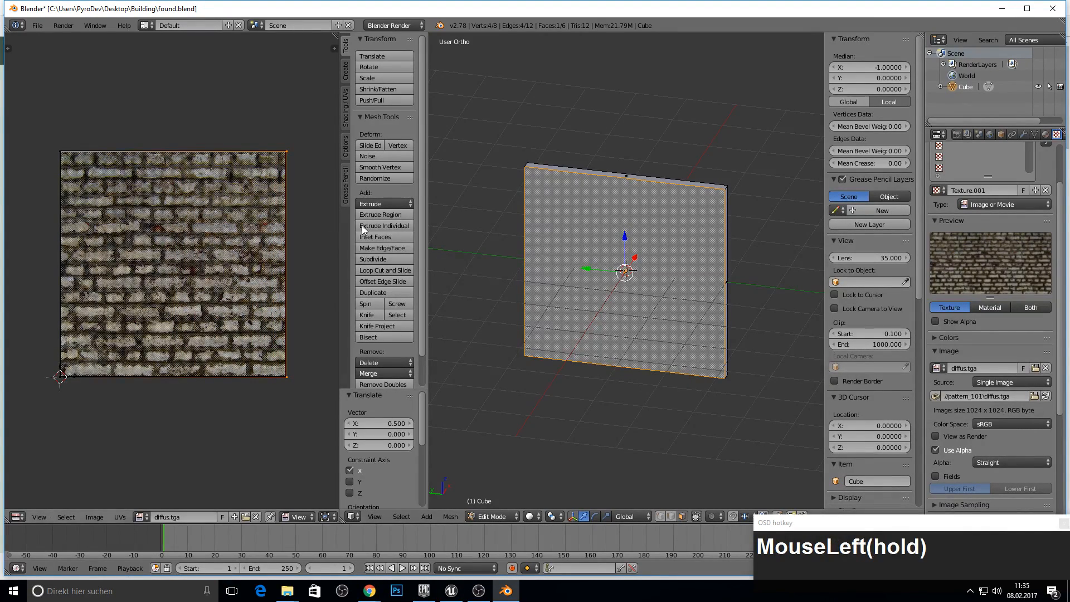
Step: Select the wall's top face and move its UV island by -0.5 in X and -0.327 in Y to the image's lower-left corner
{"action": "right_click", "coordinate": [587, 171]}
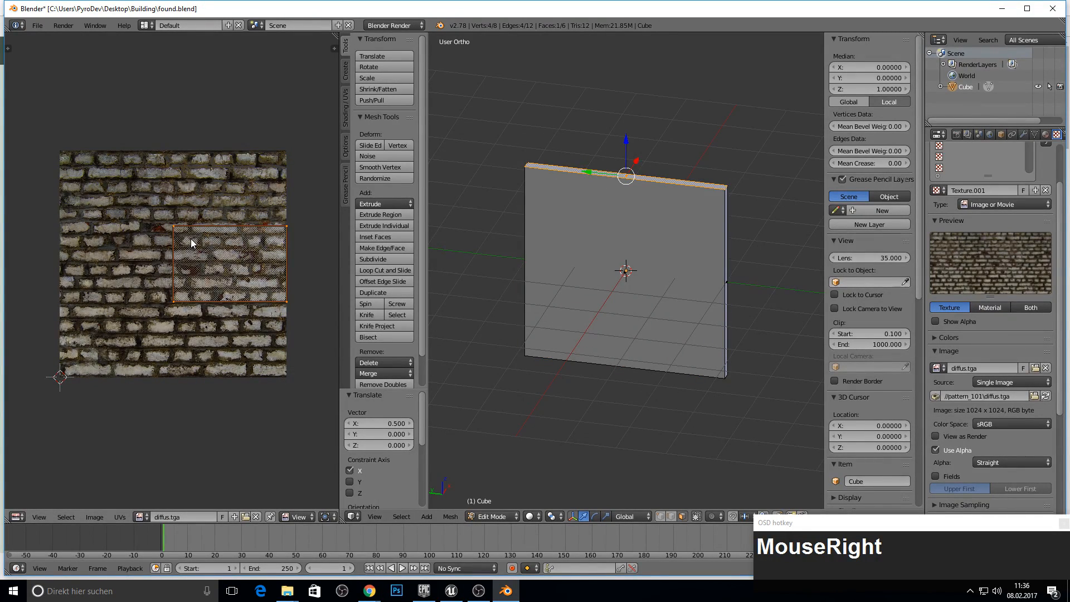
{"action": "key", "text": "g"}
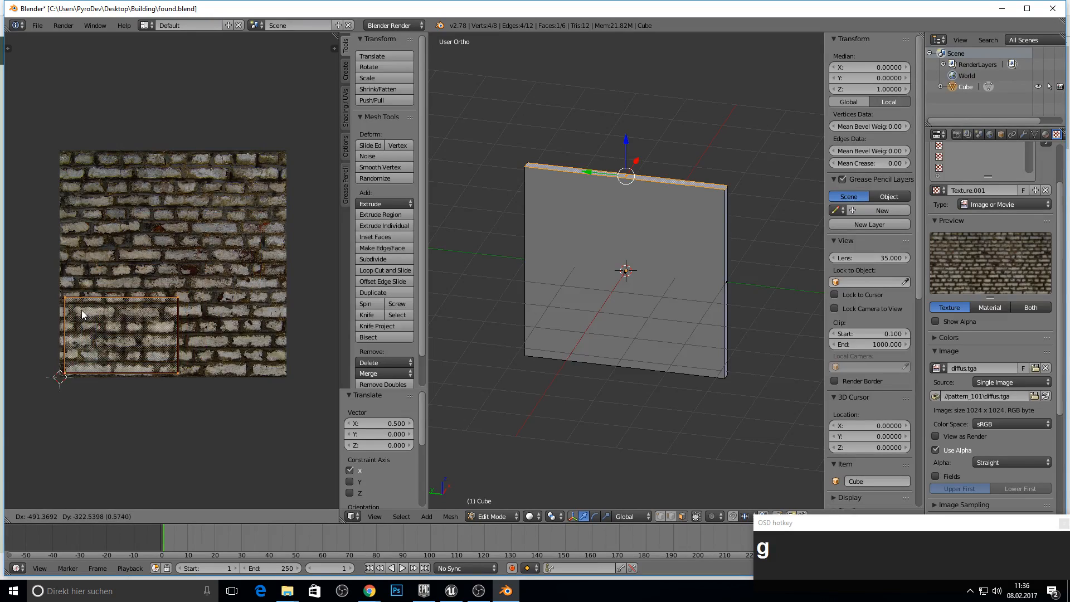
{"action": "left_click", "coordinate": [78, 317]}
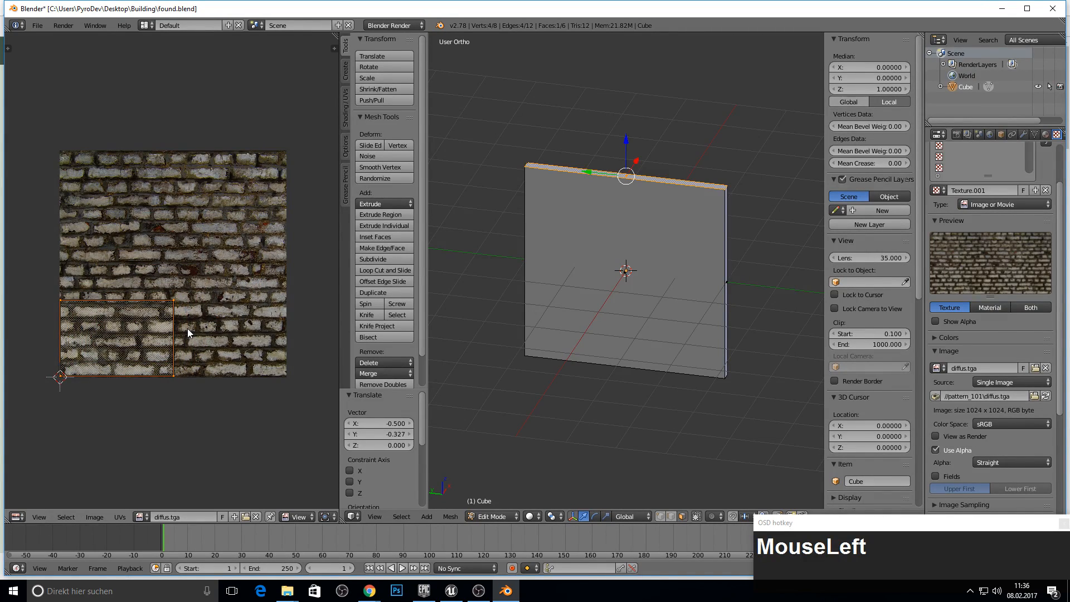
Step: Stretch the top face's UV island across the image width by moving its right edge 0.497 along X
{"action": "key", "text": "a"}
{"action": "key", "text": "c"}
{"action": "mouse_move", "coordinate": [179, 305]}
{"action": "left_mouse_down"}
{"action": "mouse_move", "coordinate": [188, 382]}
{"action": "mouse_move", "coordinate": [168, 382]}
{"action": "left_mouse_up"}
{"action": "right_click", "coordinate": [167, 382]}
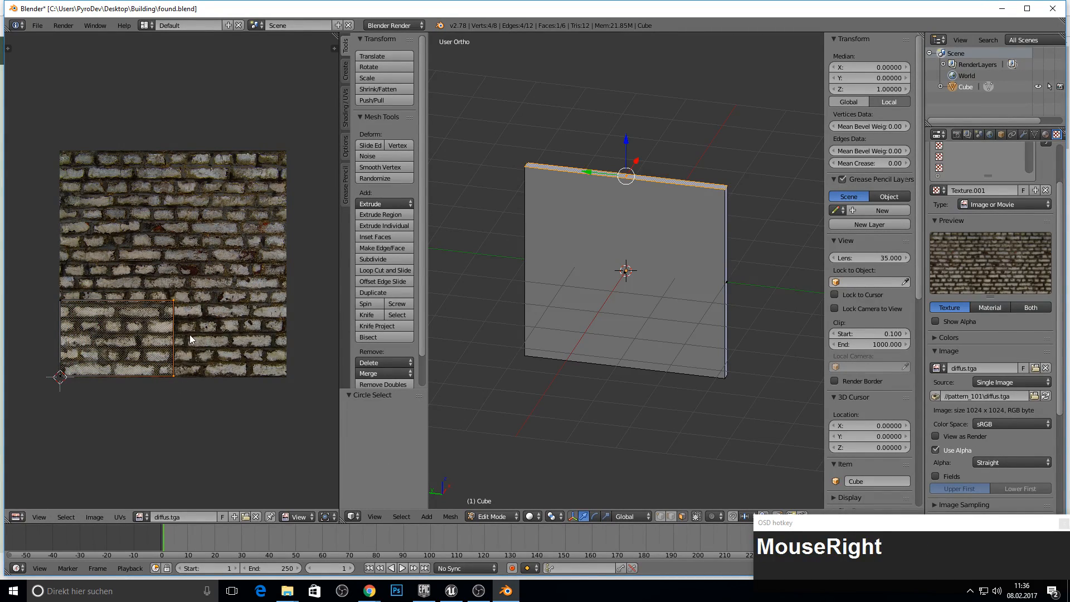
{"action": "key", "text": "g"}
{"action": "key", "text": "x"}
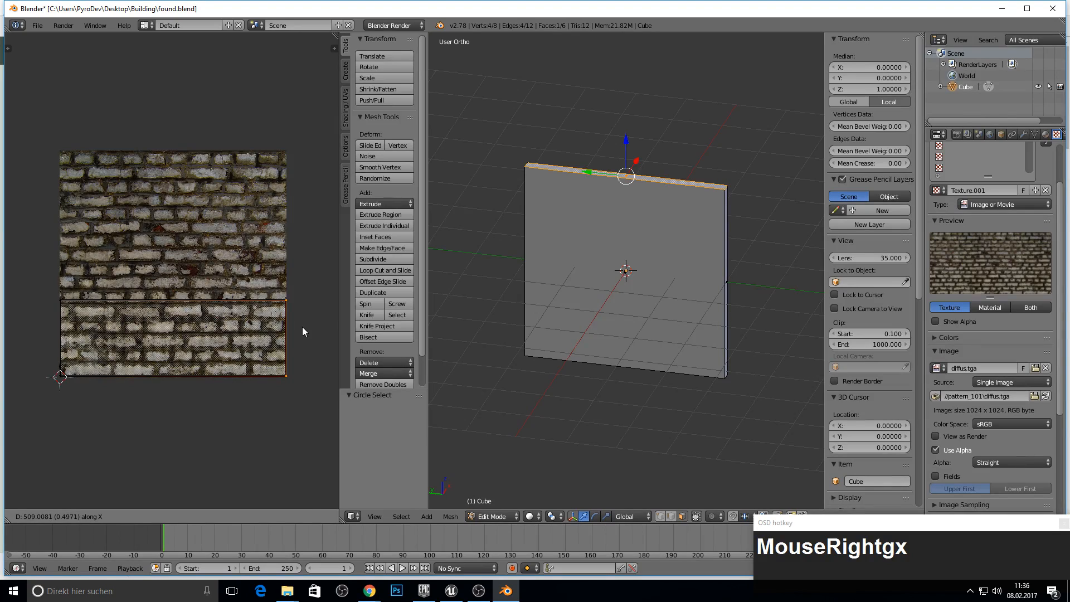
{"action": "left_click", "coordinate": [302, 326]}
Step: Select the narrow -Y end face and move its top UV edge up about 0.664 along Y to the image's upper border
{"action": "middle_click_drag", "start_coordinate": [722, 229], "coordinate": [685, 231]}
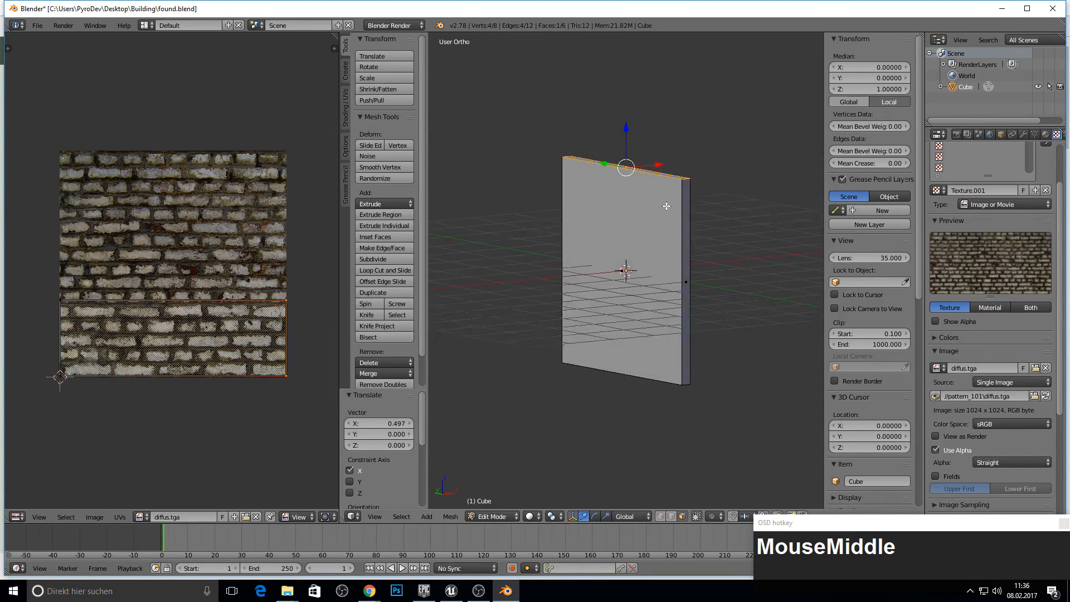
{"action": "right_click", "coordinate": [684, 233]}
{"action": "key", "text": "a"}
{"action": "key", "text": "c"}
{"action": "left_click", "coordinate": [169, 302]}
{"action": "left_click", "coordinate": [276, 299]}
{"action": "right_click", "coordinate": [304, 299]}
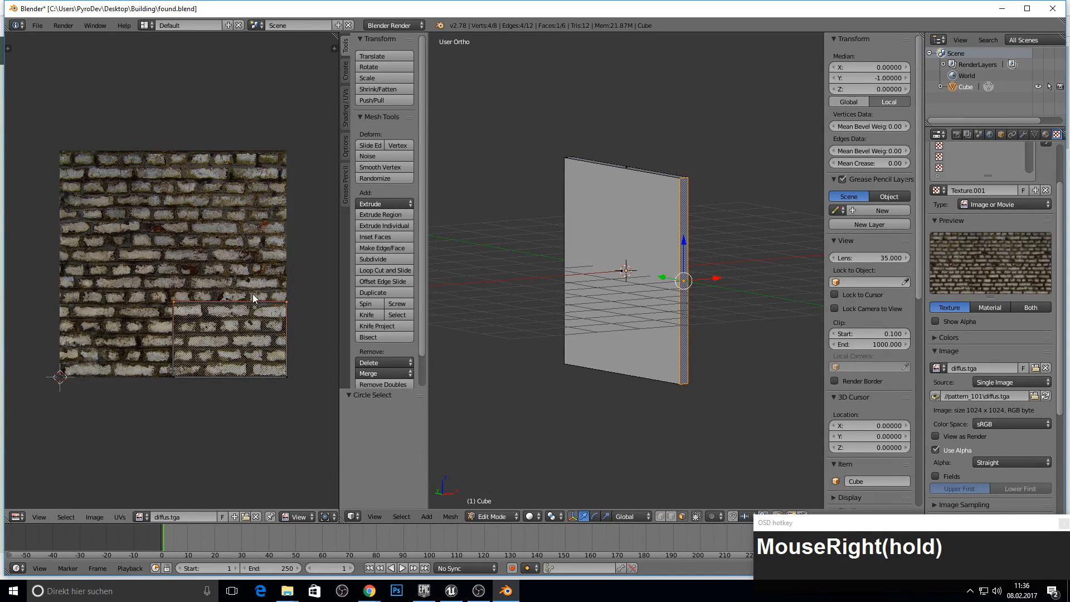
{"action": "key", "text": "g"}
{"action": "key", "text": "z"}
{"action": "key", "text": "y"}
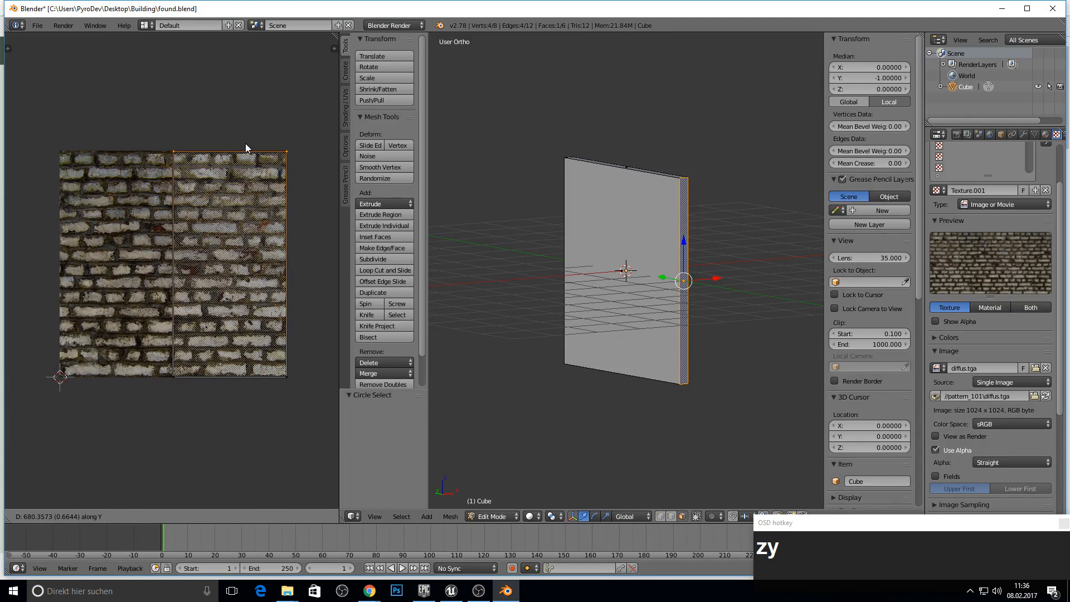
{"action": "left_click", "coordinate": [245, 143]}
Step: Select the left UV edge of the -Y end face and offset it by 0.3 along X
{"action": "key", "text": "a"}
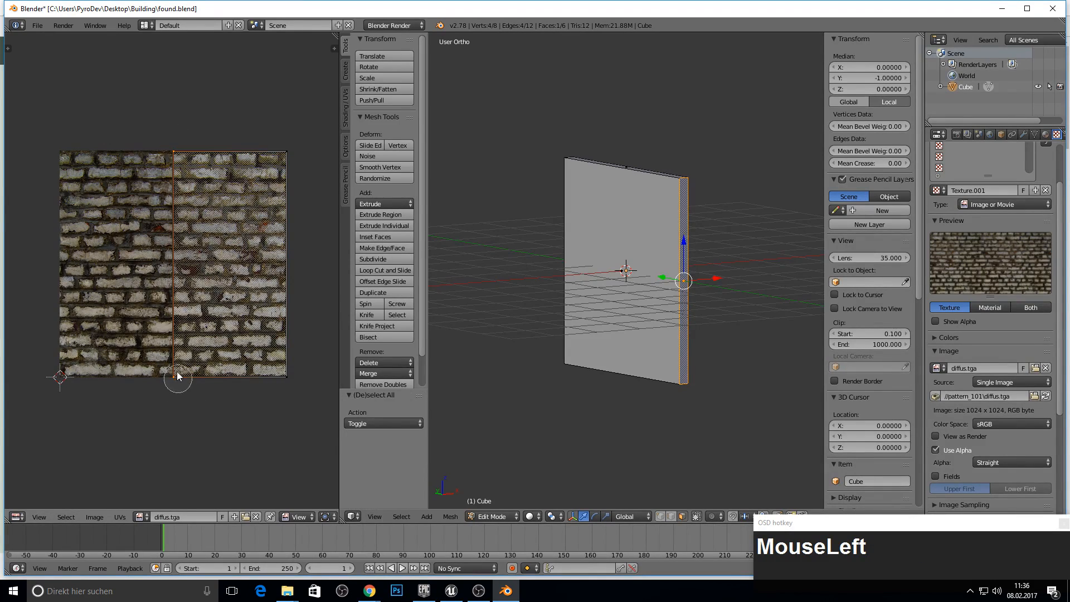
{"action": "right_click", "coordinate": [178, 378]}
{"action": "key", "text": "g"}
{"action": "key", "text": "x"}
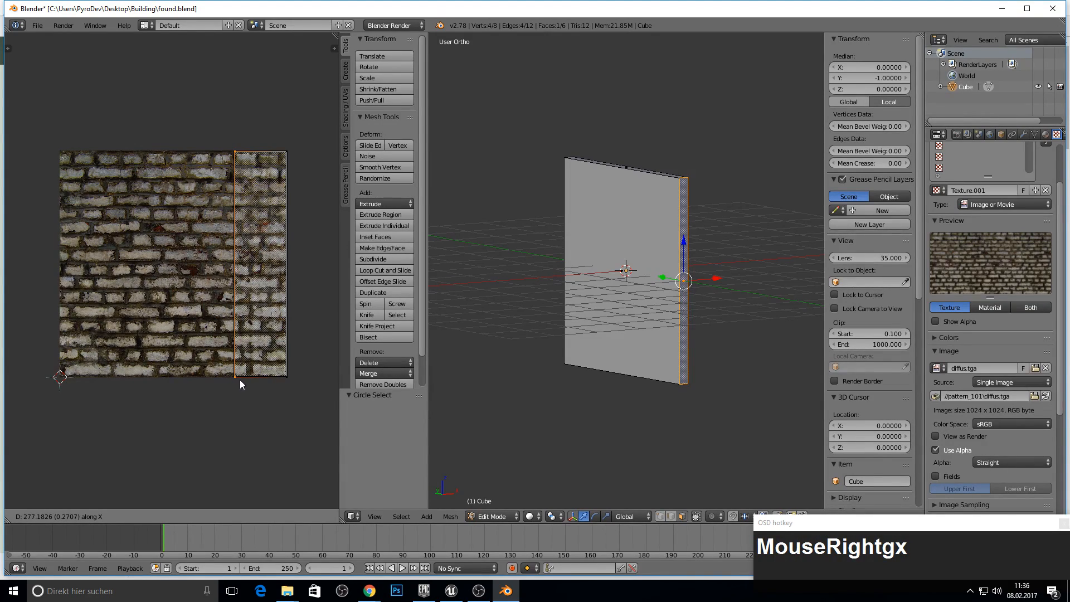
{"action": "type", "text": "0.3"}
{"action": "key", "text": "Return"}
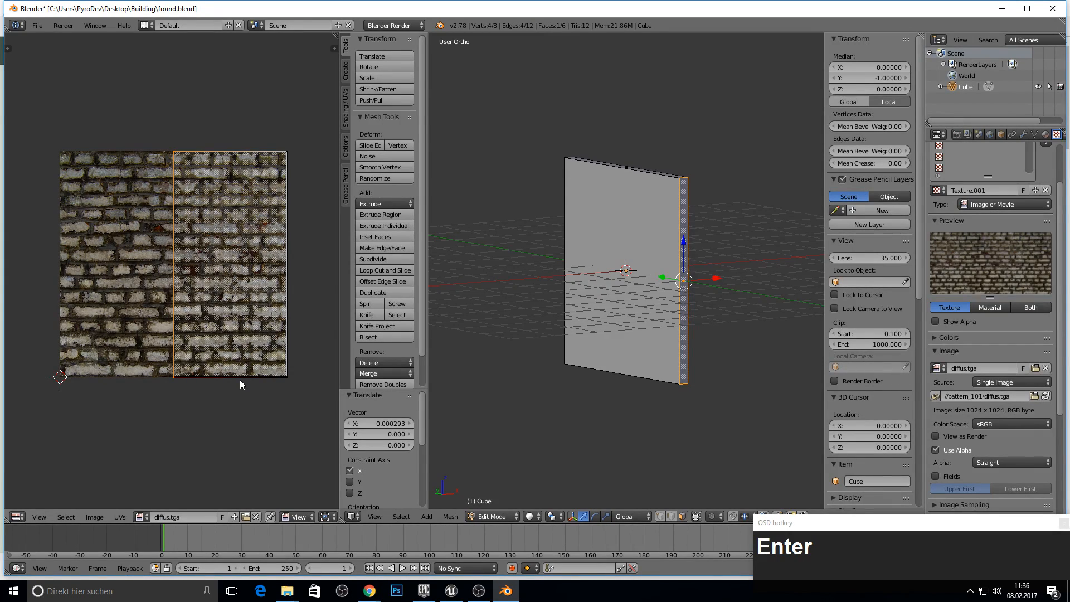
{"action": "type", "text": "g"}
{"action": "type", "text": ".2"}
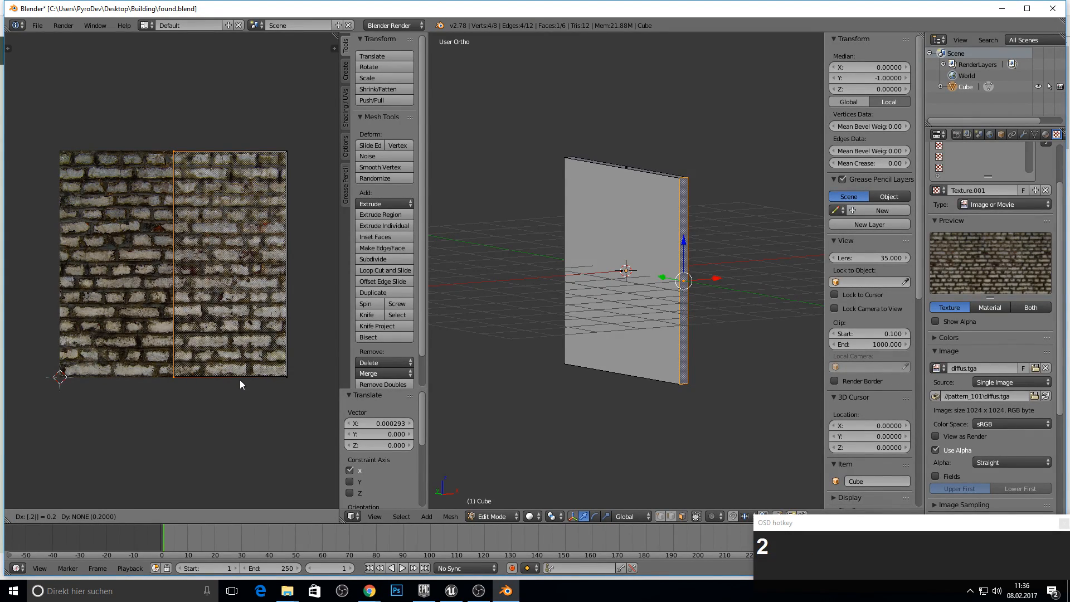
{"action": "key", "text": "Escape"}
{"action": "key", "text": "g"}
{"action": "key", "text": "x"}
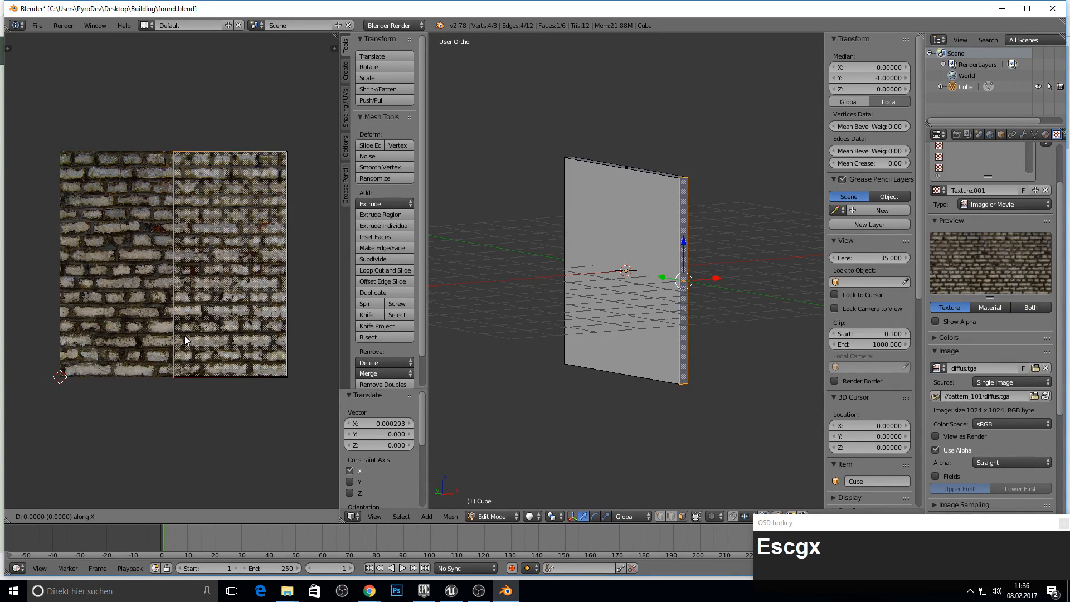
{"action": "key", "text": "Escape"}
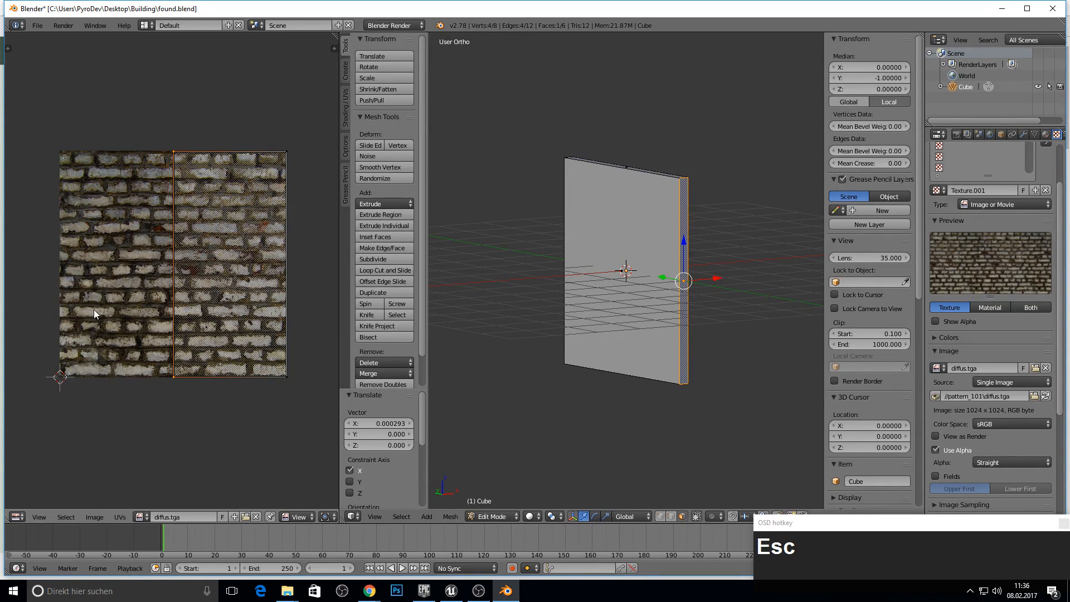
Step: Narrow the -Y end face's UV island by moving its left edge 0.273 along X
{"action": "key", "text": "g"}
{"action": "key", "text": "x"}
{"action": "left_click", "coordinate": [155, 306]}
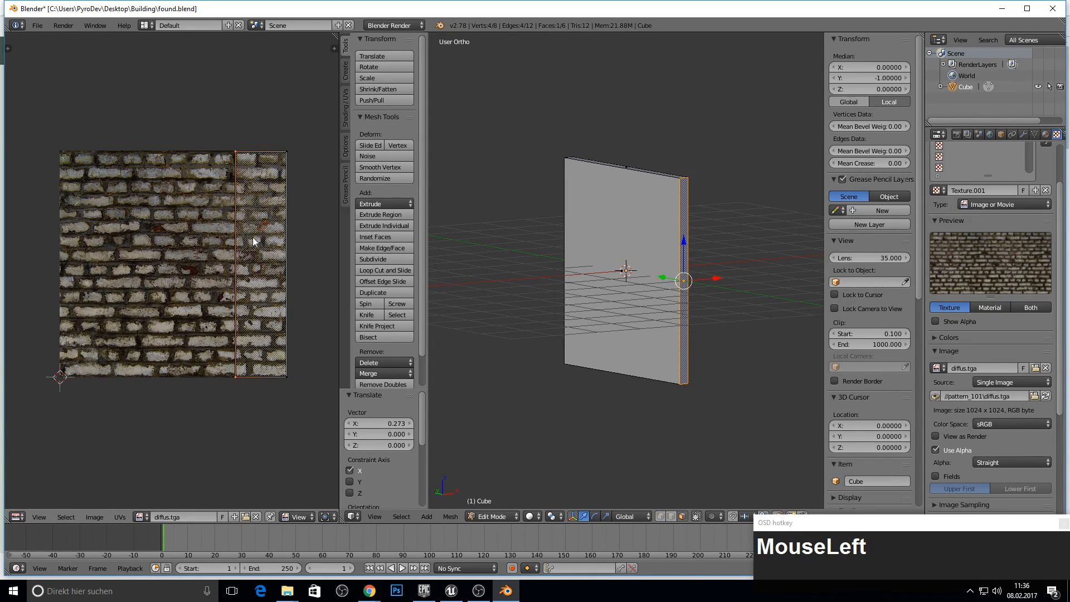
Step: Move the -Y end face's whole UV island by -0.775 along X to the brick image's left border
{"action": "key", "text": "a"}
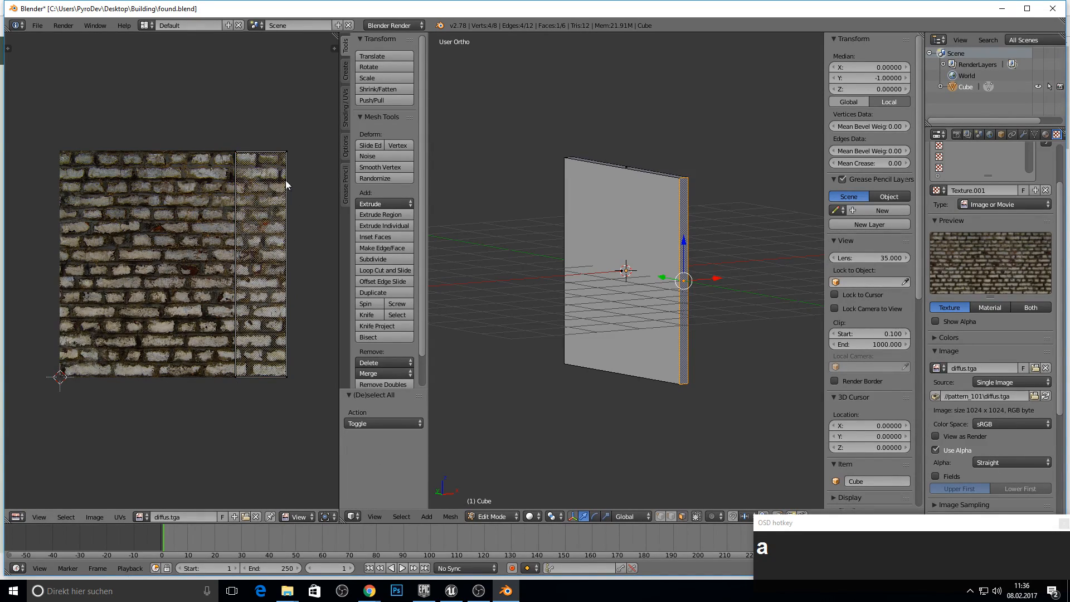
{"action": "middle_click_drag", "start_coordinate": [659, 222], "coordinate": [260, 256]}
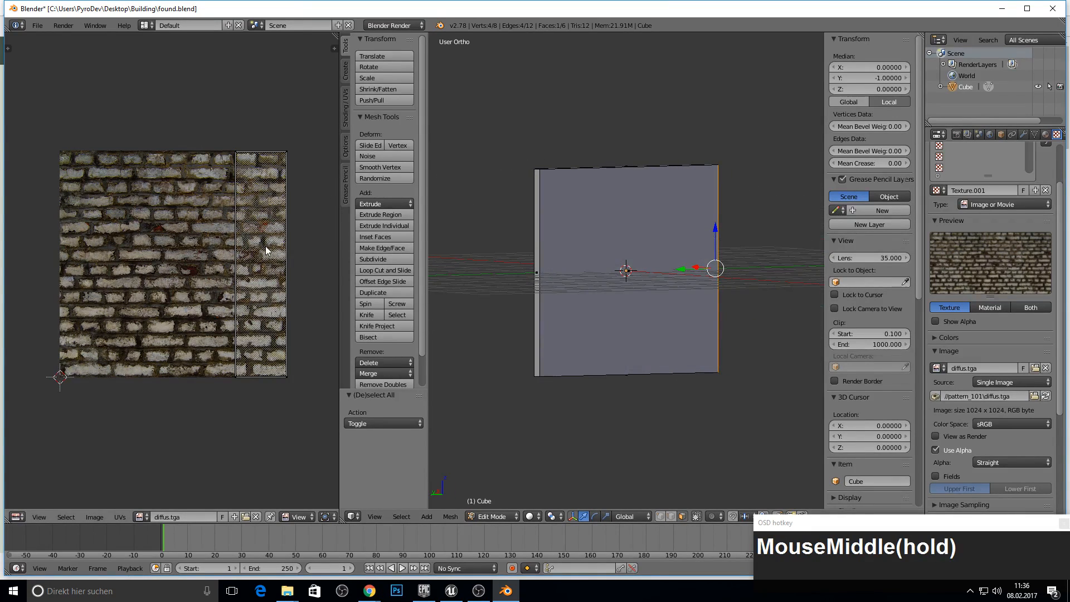
{"action": "middle_click_drag", "start_coordinate": [677, 212], "coordinate": [512, 141]}
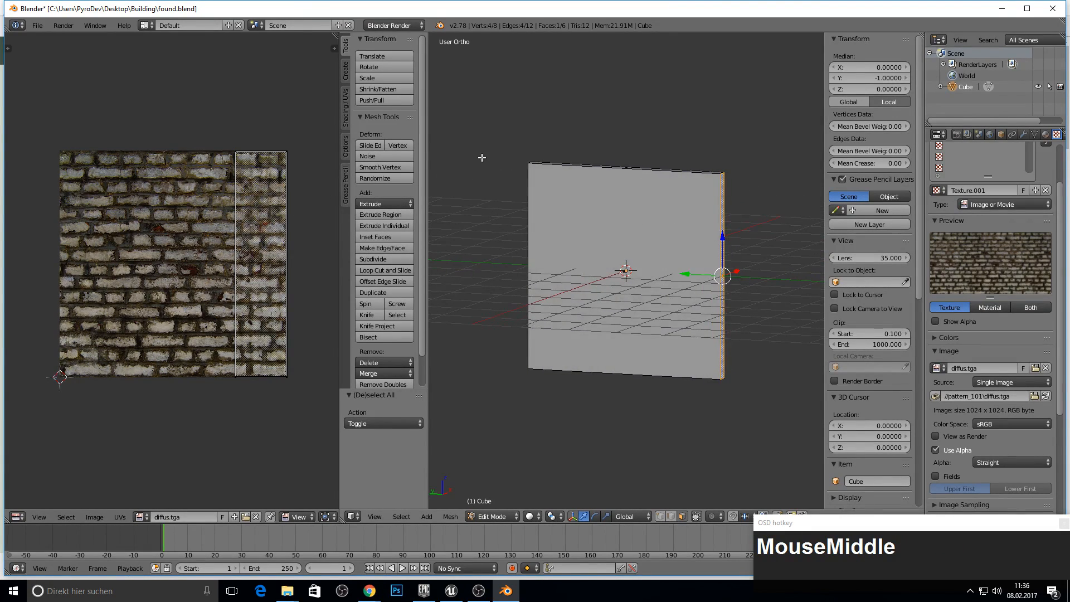
{"action": "middle_click_drag", "start_coordinate": [589, 211], "coordinate": [601, 229]}
{"action": "key", "text": "a"}
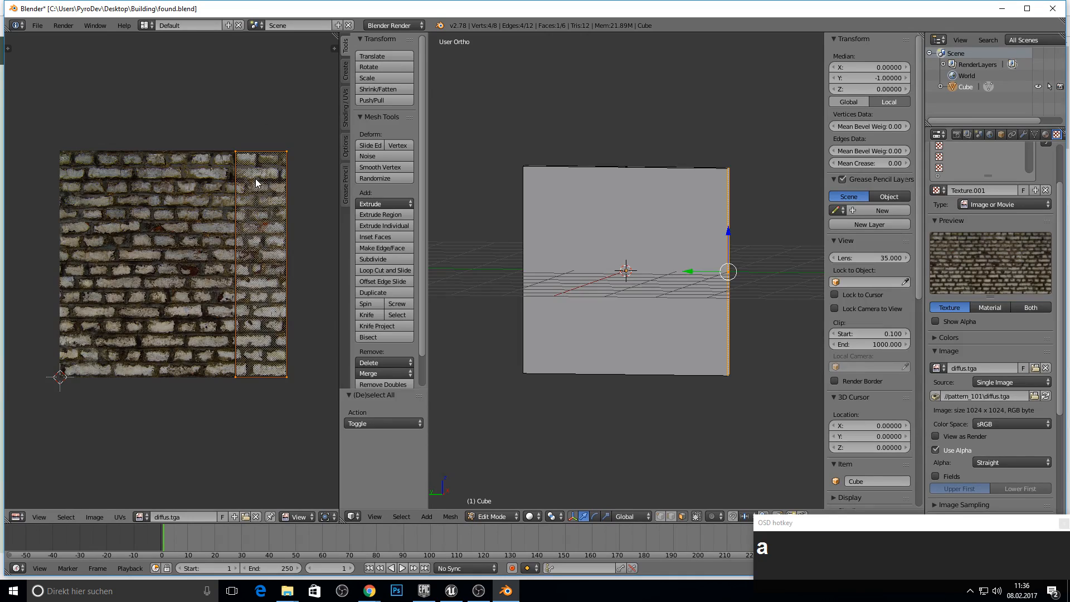
{"action": "key", "text": "g"}
{"action": "key", "text": "x"}
{"action": "key", "text": "y"}
{"action": "key", "text": "x"}
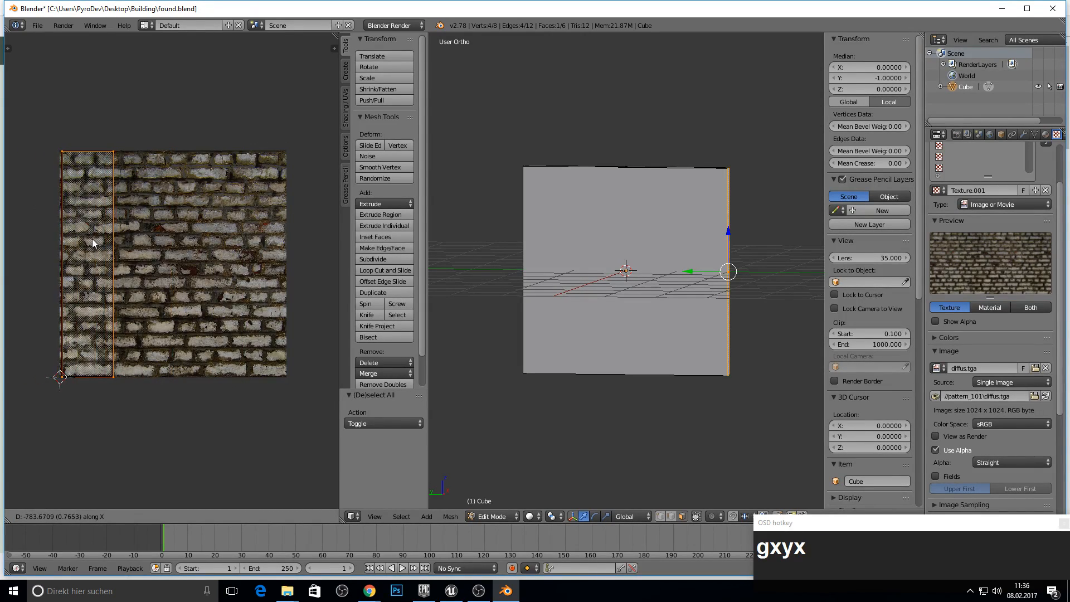
{"action": "left_click", "coordinate": [92, 242]}
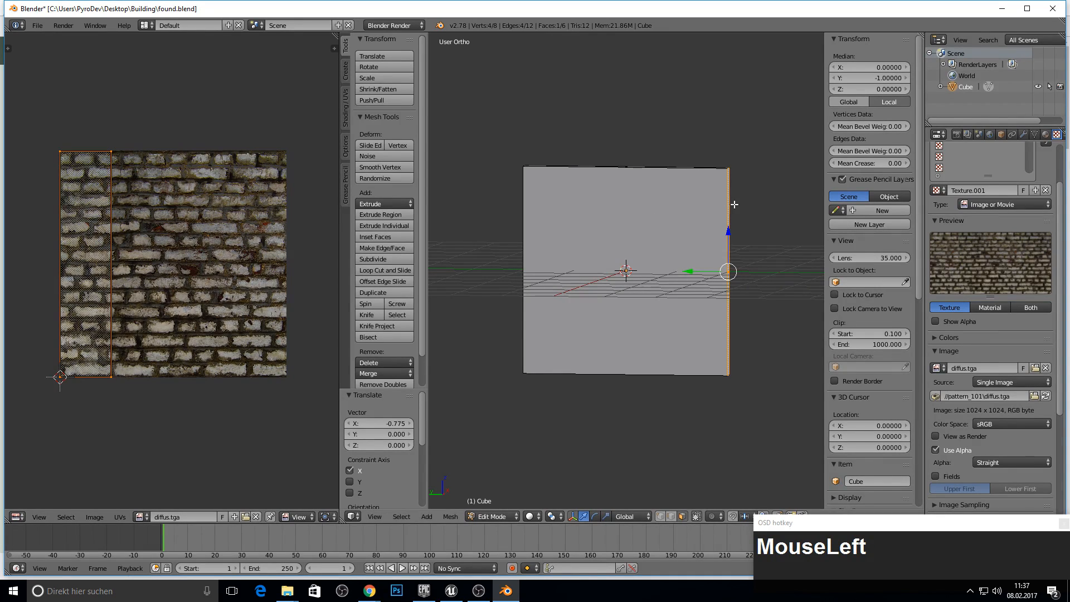
Step: Select the narrow +Y end face and raise its top UV edge 0.667 along Y to the image's upper border
{"action": "middle_click_drag", "start_coordinate": [635, 218], "coordinate": [680, 219]}
{"action": "middle_click_drag", "start_coordinate": [579, 219], "coordinate": [572, 249]}
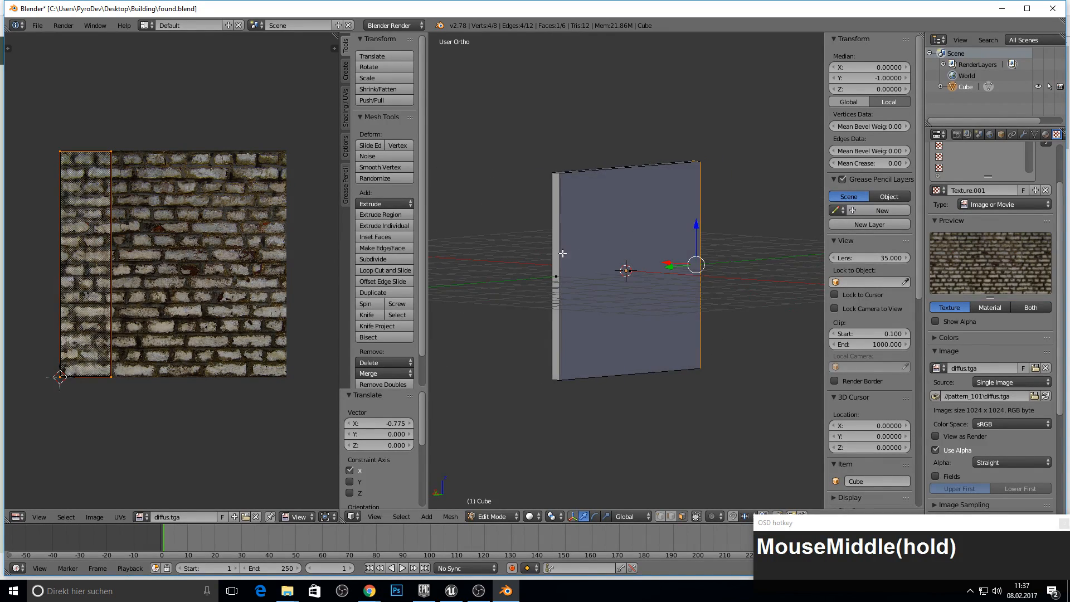
{"action": "right_click", "coordinate": [557, 258]}
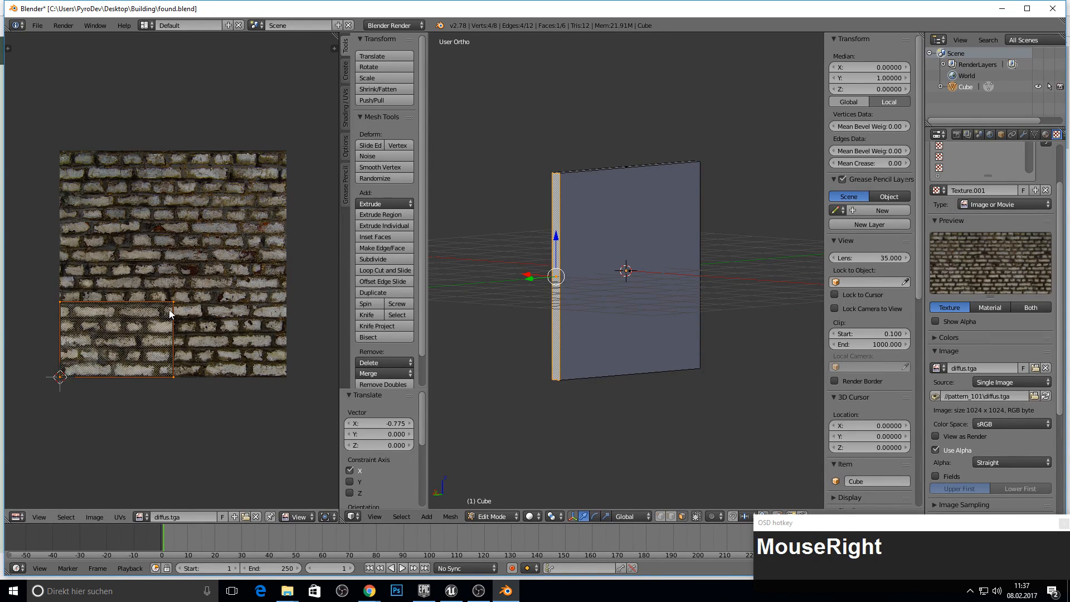
{"action": "key", "text": "a"}
{"action": "right_click", "coordinate": [103, 287]}
{"action": "key", "text": "g"}
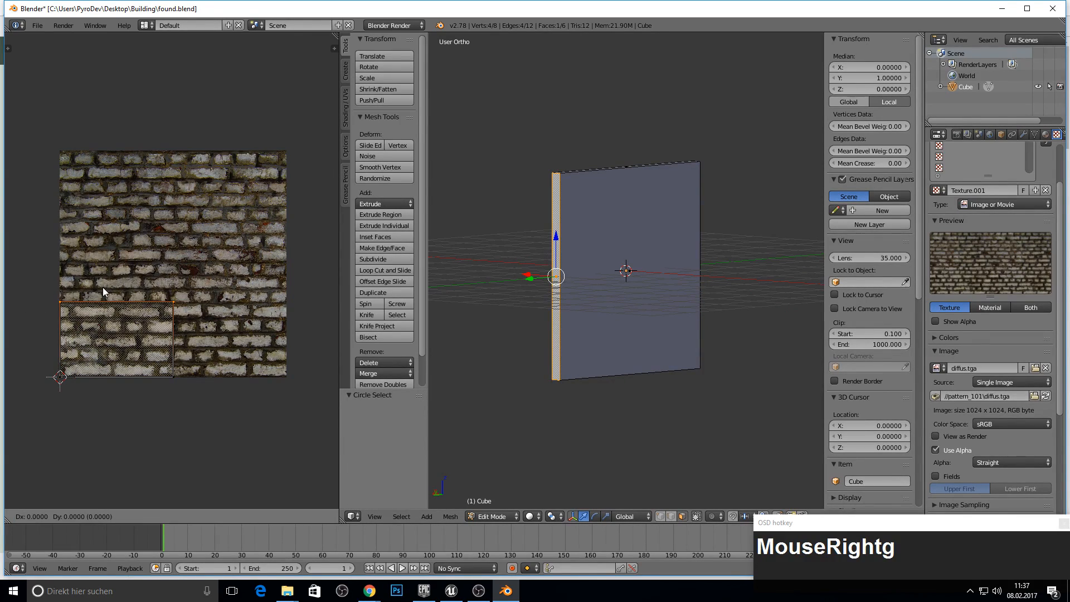
{"action": "key", "text": "y"}
{"action": "left_click", "coordinate": [97, 141]}
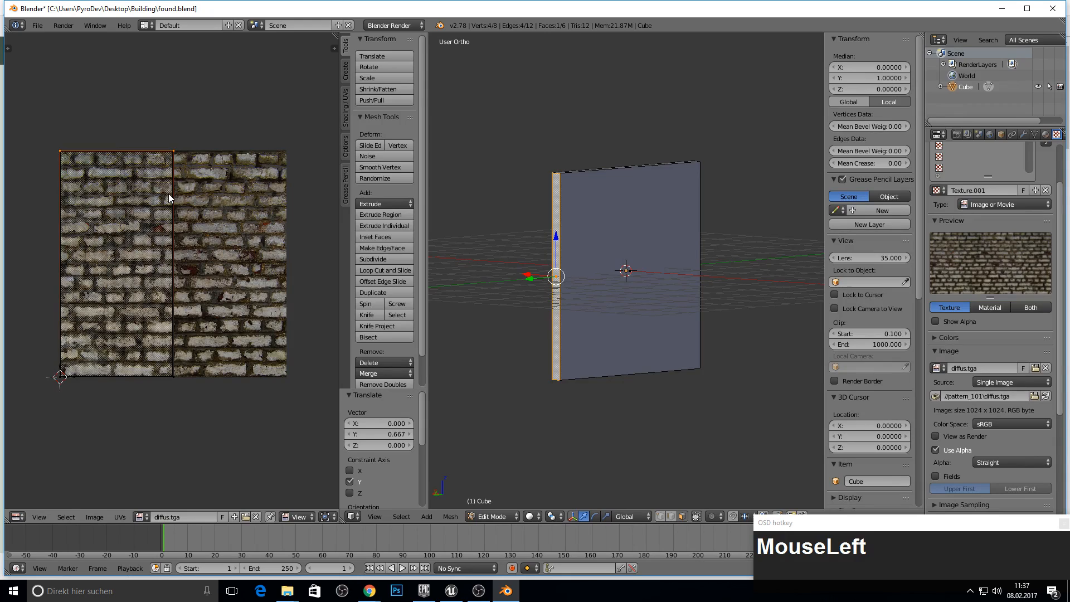
Step: Move the +Y end face's whole UV island along X to the brick image's right border
{"action": "key", "text": "a"}
{"action": "key", "text": "g"}
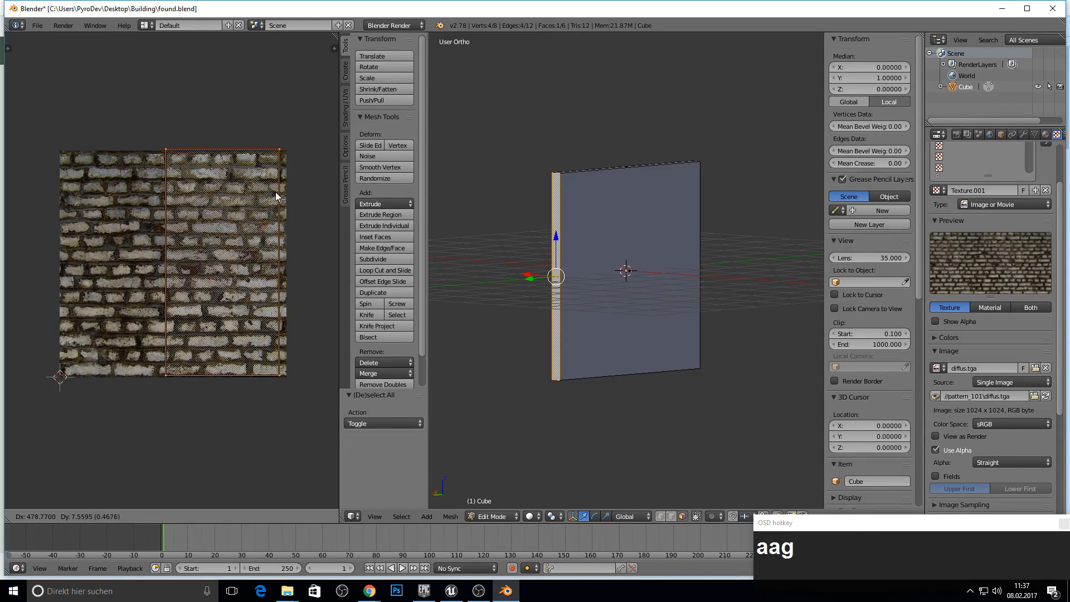
{"action": "key", "text": "x"}
{"action": "left_click", "coordinate": [283, 200]}
Step: Narrow the +Y end face's UV island by moving its left edge along X to the brick image's right border, and clear the selection
{"action": "key", "text": "c"}
{"action": "left_click_drag", "start_coordinate": [180, 142], "coordinate": [181, 384]}
{"action": "right_click", "coordinate": [245, 275]}
{"action": "key", "text": "g"}
{"action": "key", "text": "x"}
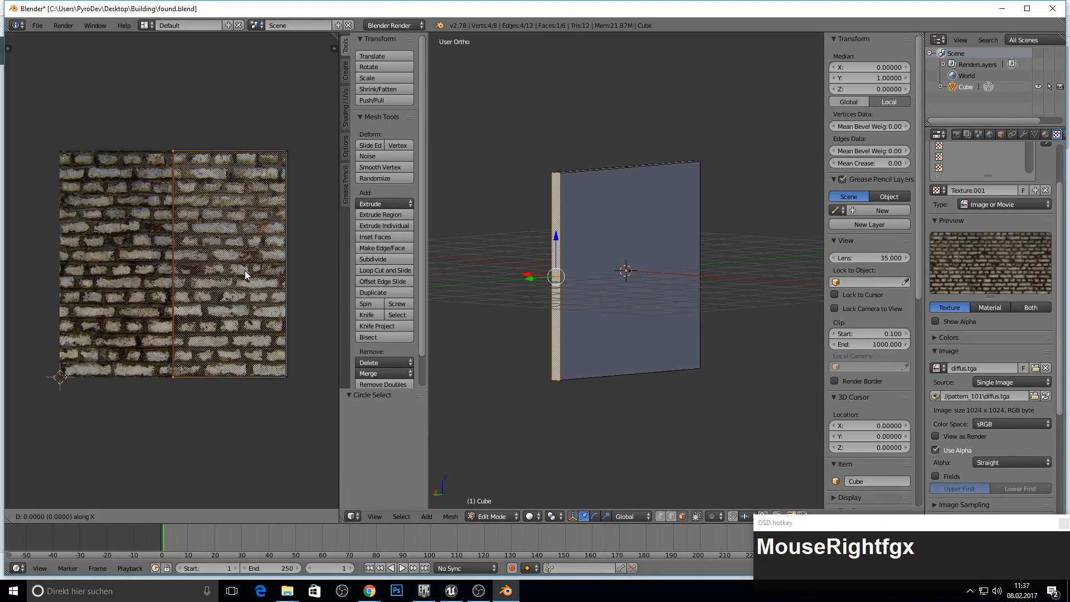
{"action": "left_click", "coordinate": [301, 273]}
{"action": "middle_click_drag", "start_coordinate": [532, 172], "coordinate": [568, 139]}
{"action": "key", "text": "a"}
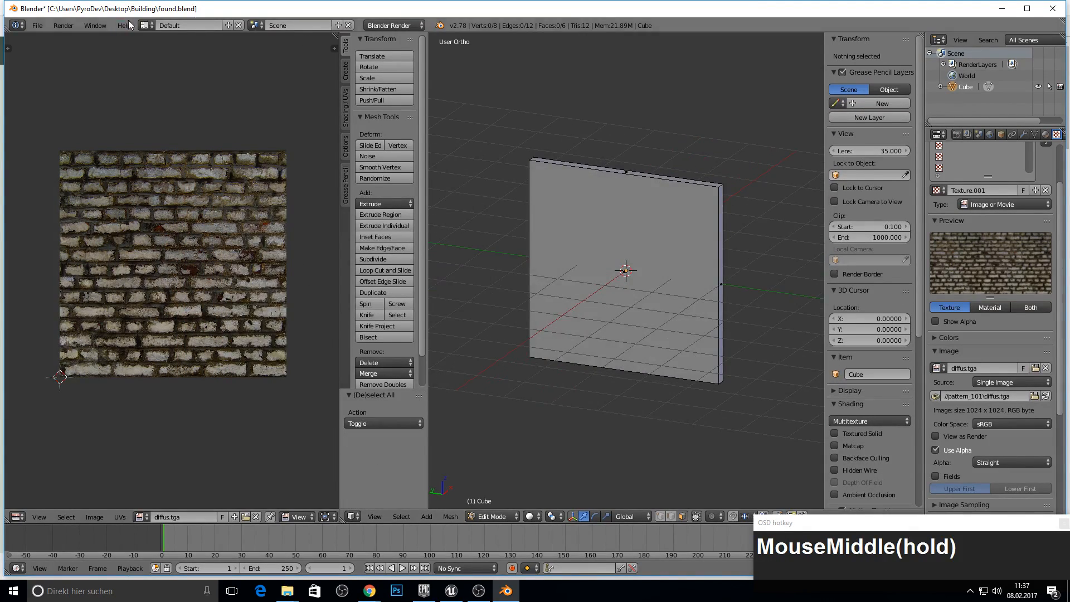
Step: Save the current Blender file, and save it again under the name Wall.blend in the Building folder
{"action": "left_click", "coordinate": [37, 25]}
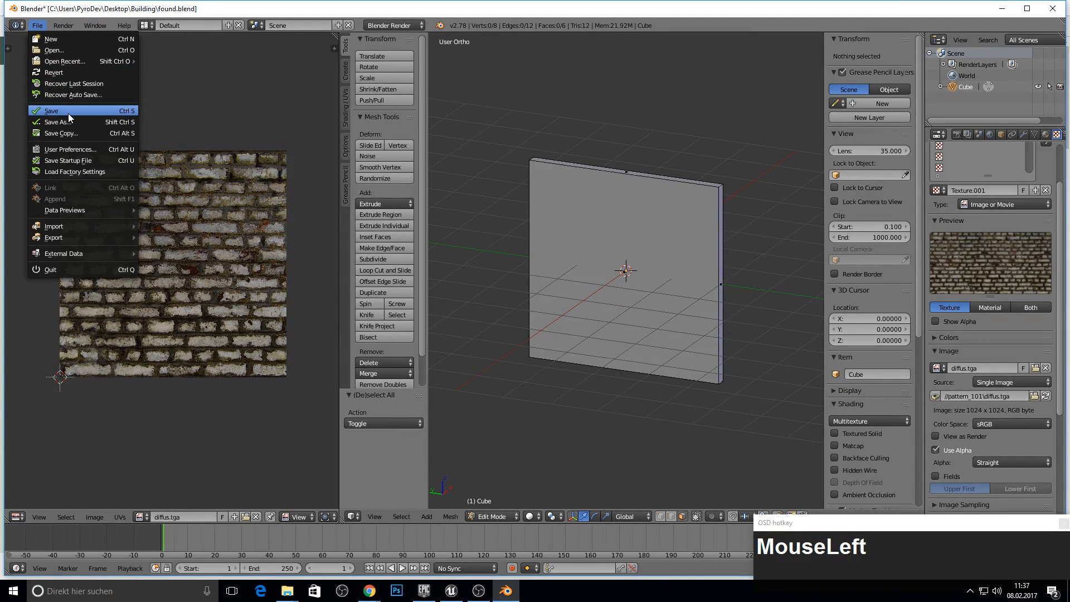
{"action": "left_click", "coordinate": [68, 110]}
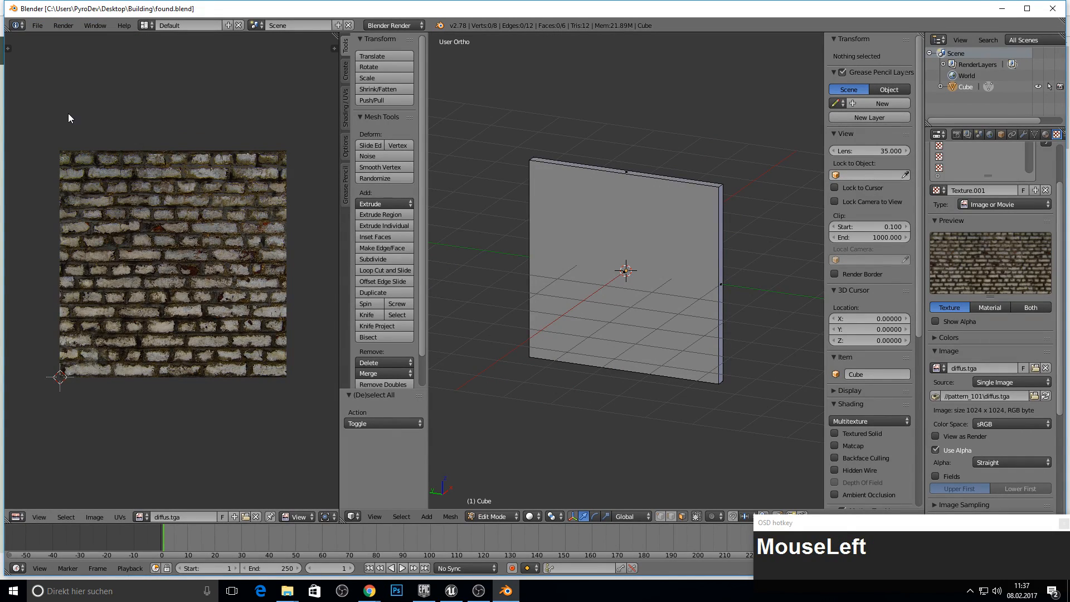
{"action": "left_click", "coordinate": [37, 26]}
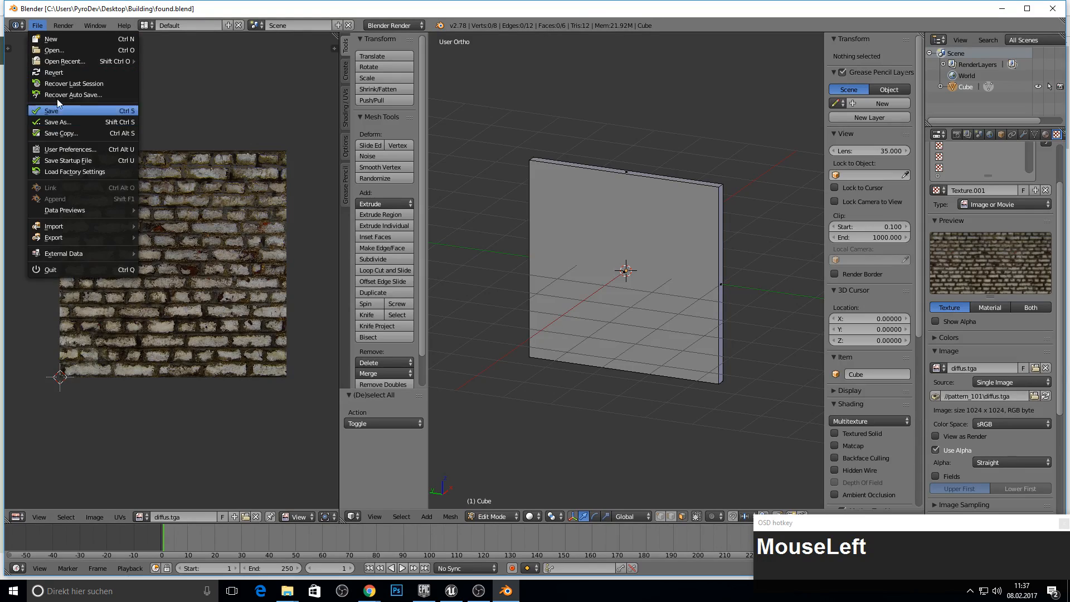
{"action": "left_click", "coordinate": [70, 123]}
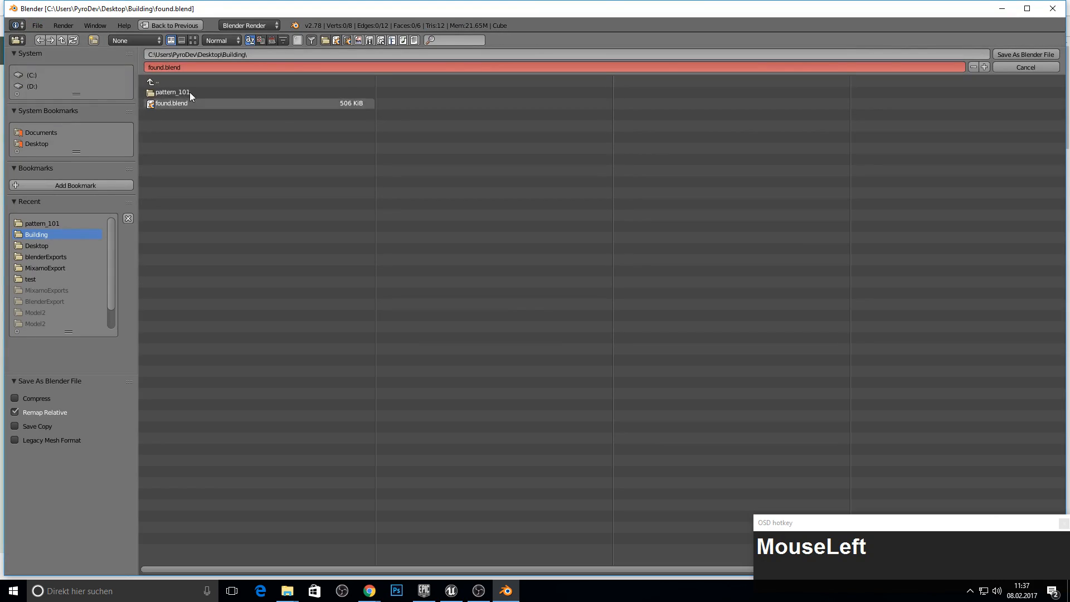
{"action": "left_click", "coordinate": [167, 66]}
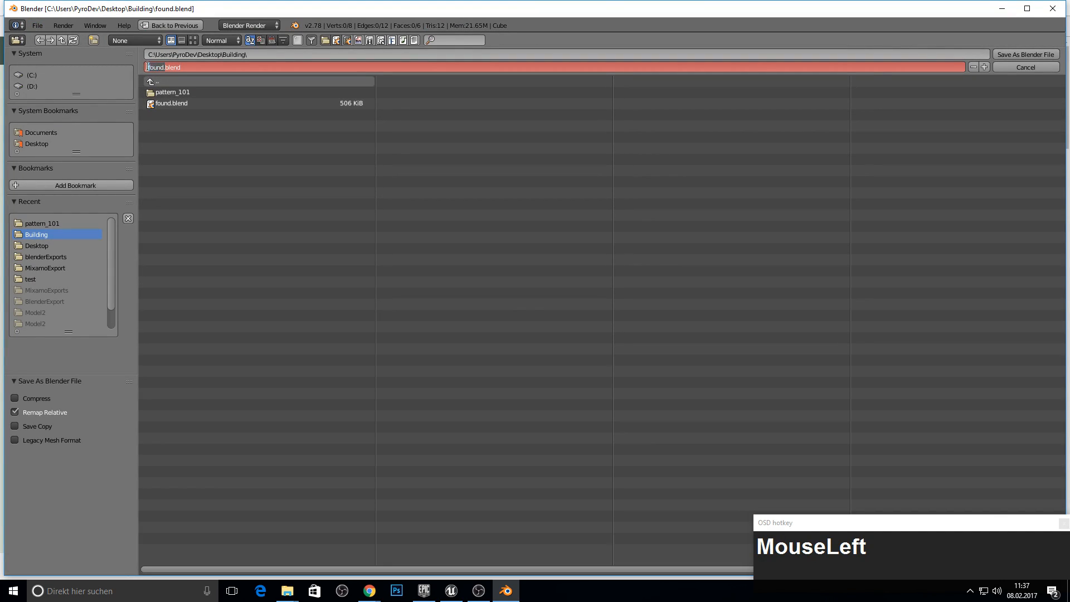
{"action": "type", "text": "Wall"}
{"action": "left_click", "coordinate": [1028, 55]}
Step: Export the wall model as Wall.fbx into the Building folder
{"action": "left_click", "coordinate": [37, 25]}
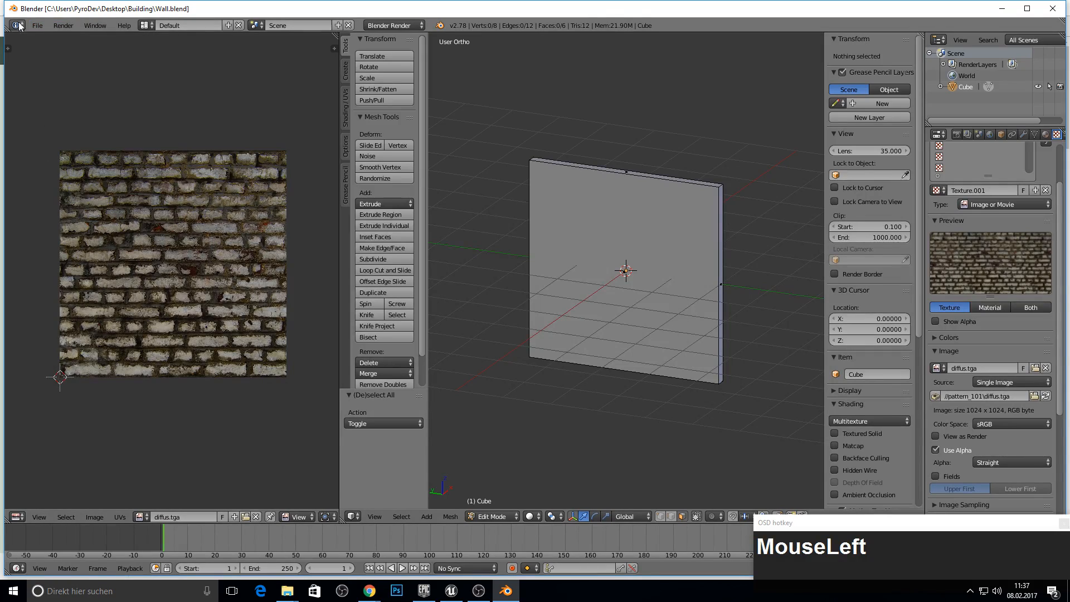
{"action": "left_click", "coordinate": [37, 25]}
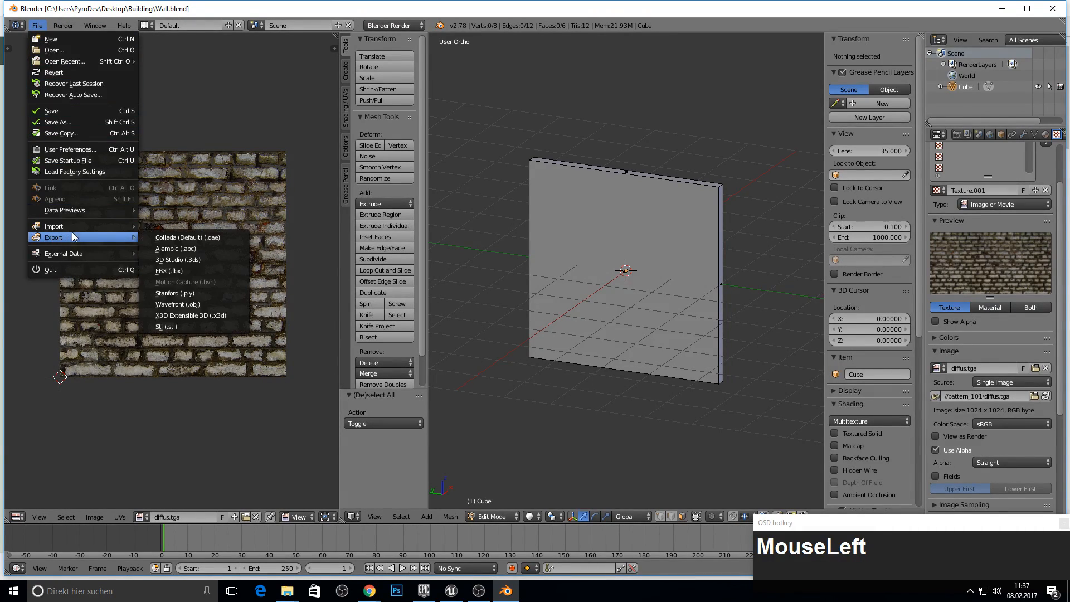
{"action": "mouse_move", "coordinate": [75, 239]}
{"action": "left_click", "coordinate": [169, 271]}
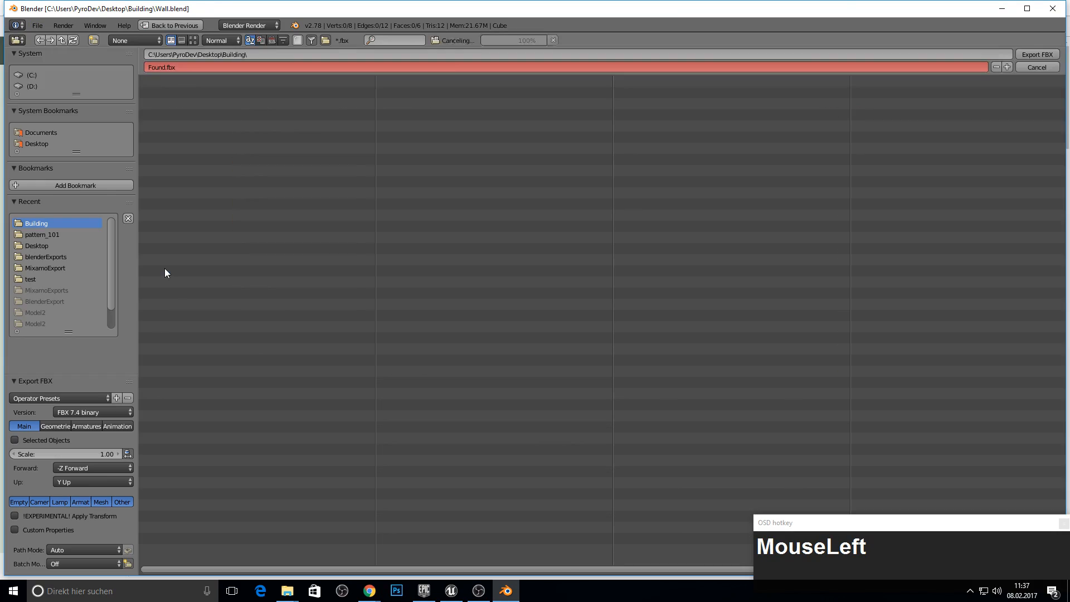
{"action": "double_click", "coordinate": [167, 66]}
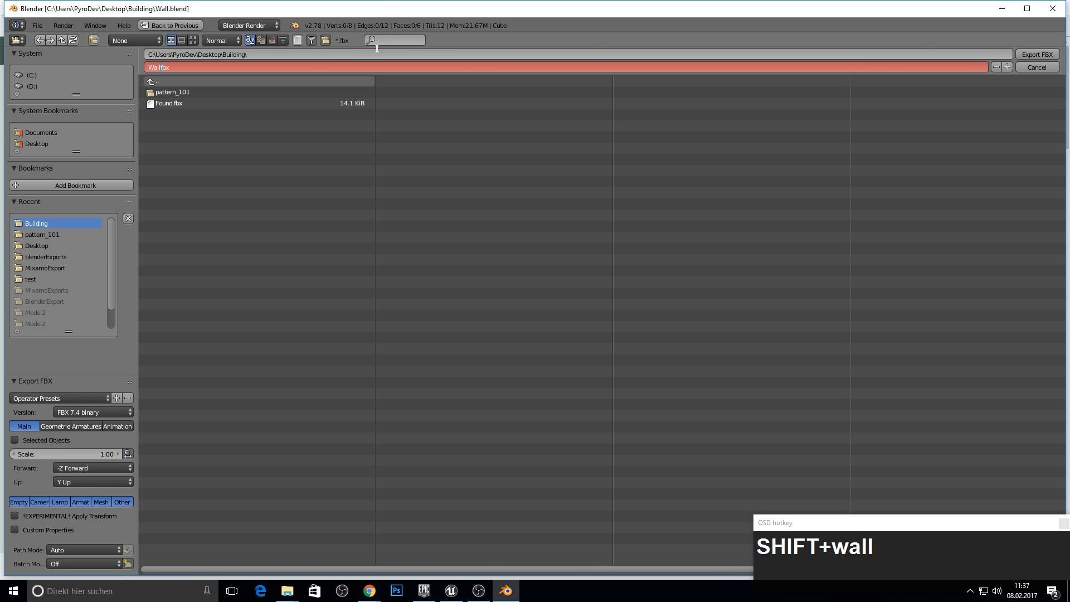
{"action": "left_click", "coordinate": [1036, 54]}
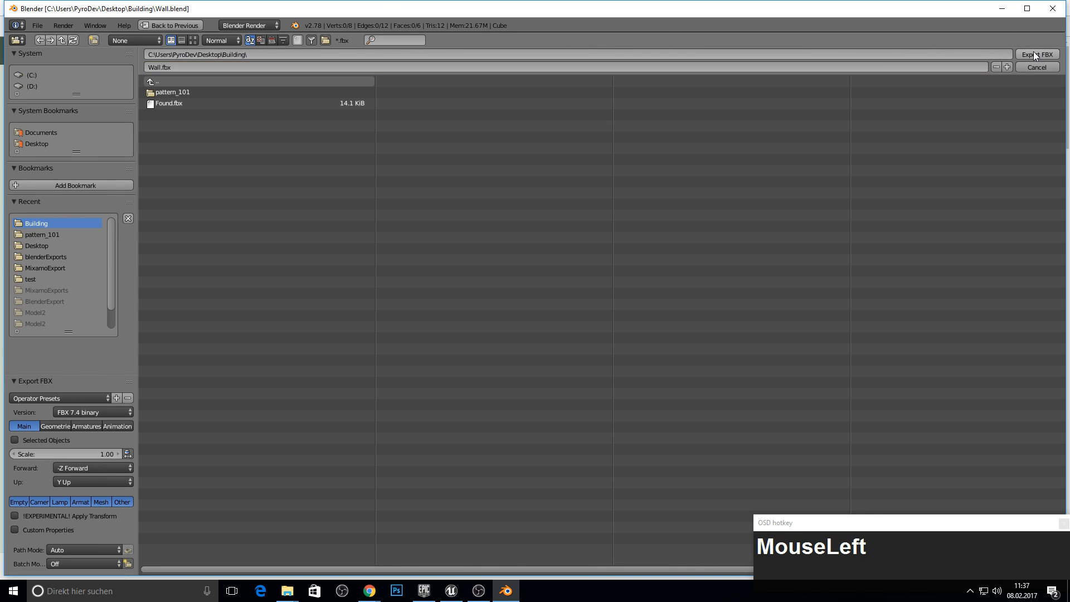
Step: Switch to the Epic Games Launcher and start Unreal Engine 4.14.3 from the library
{"action": "left_click", "coordinate": [1001, 8]}
{"action": "left_click", "coordinate": [457, 592]}
{"action": "left_click", "coordinate": [424, 591]}
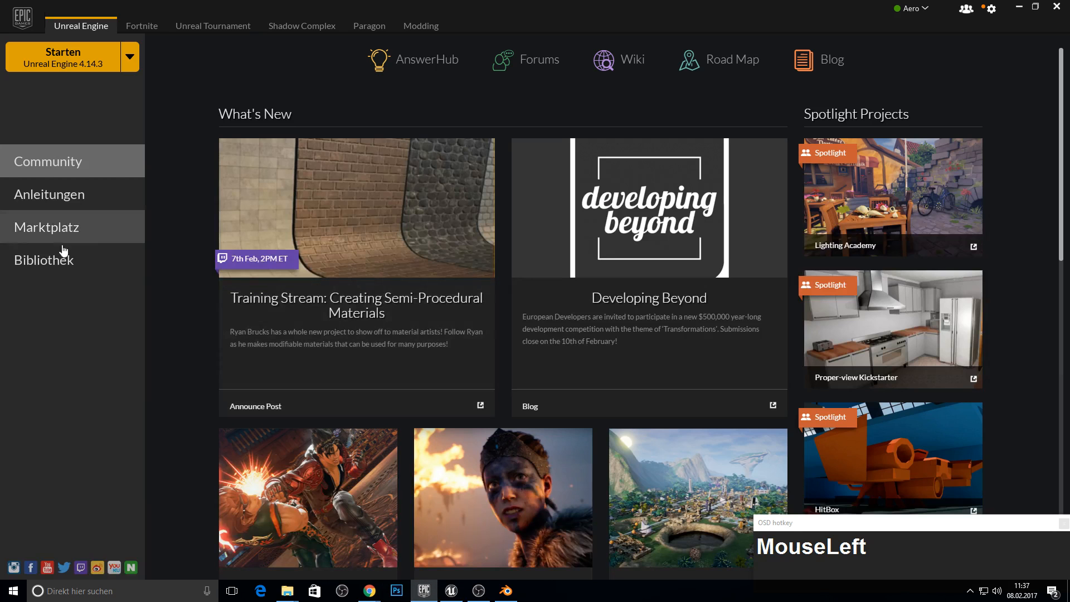
{"action": "left_click", "coordinate": [39, 259]}
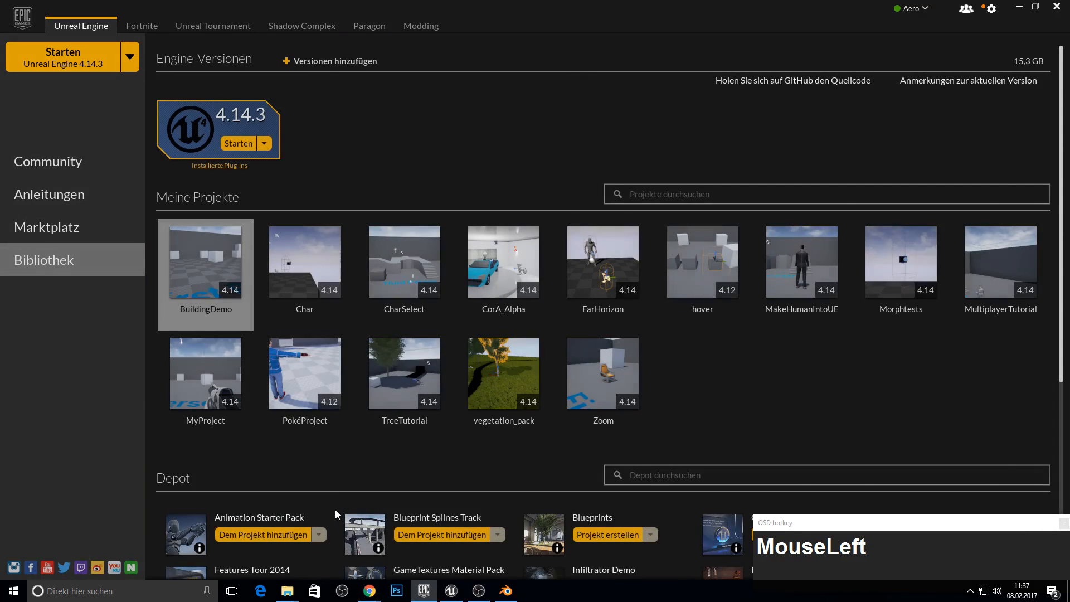
{"action": "left_click", "coordinate": [238, 145]}
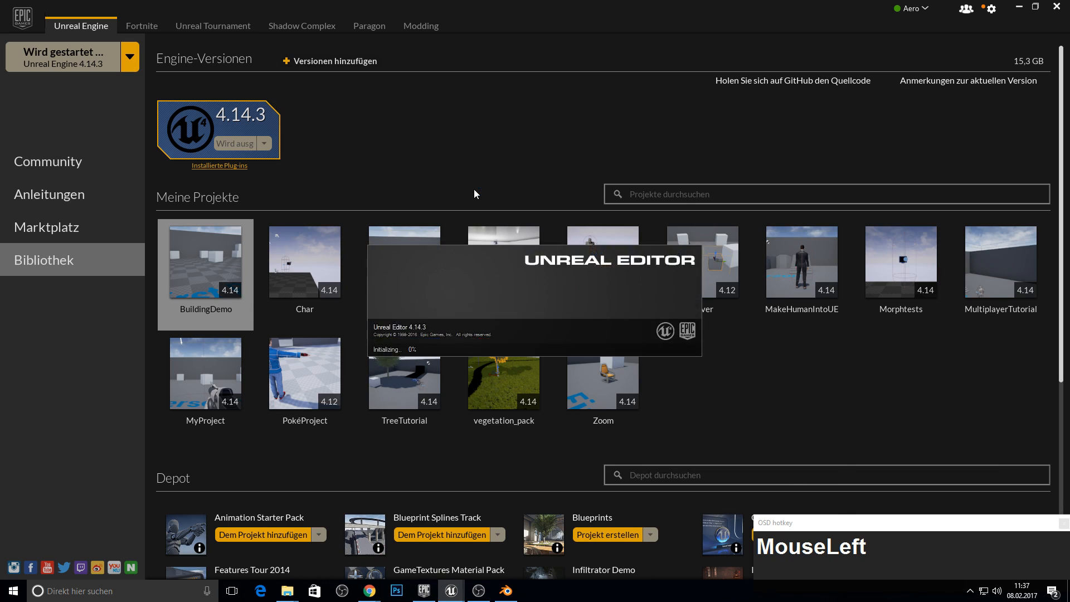
{"action": "key", "text": "F10"}
Step: Create a First Person Blueprint project named BuildTut and show the folder tree in its content browser
{"action": "left_click", "coordinate": [372, 113]}
{"action": "left_click", "coordinate": [317, 215]}
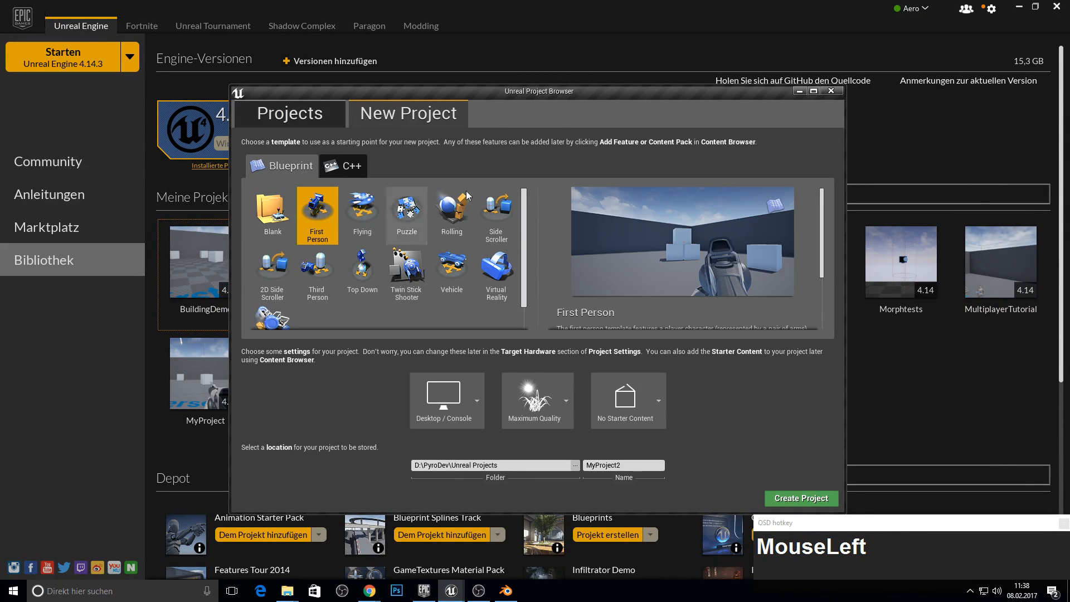
{"action": "type", "text": "BuildTut"}
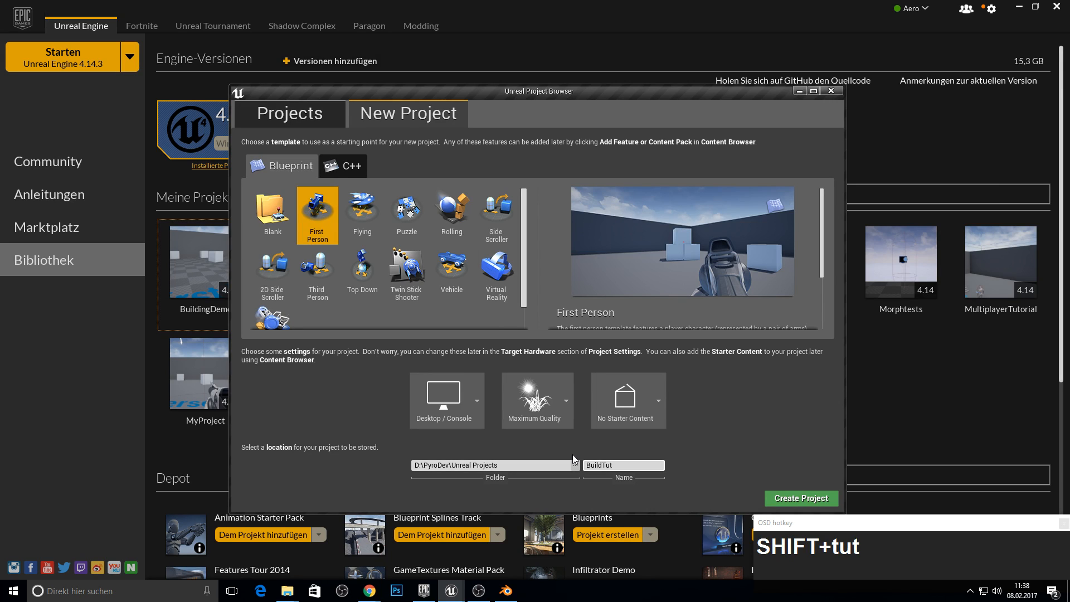
{"action": "left_click", "coordinate": [777, 498]}
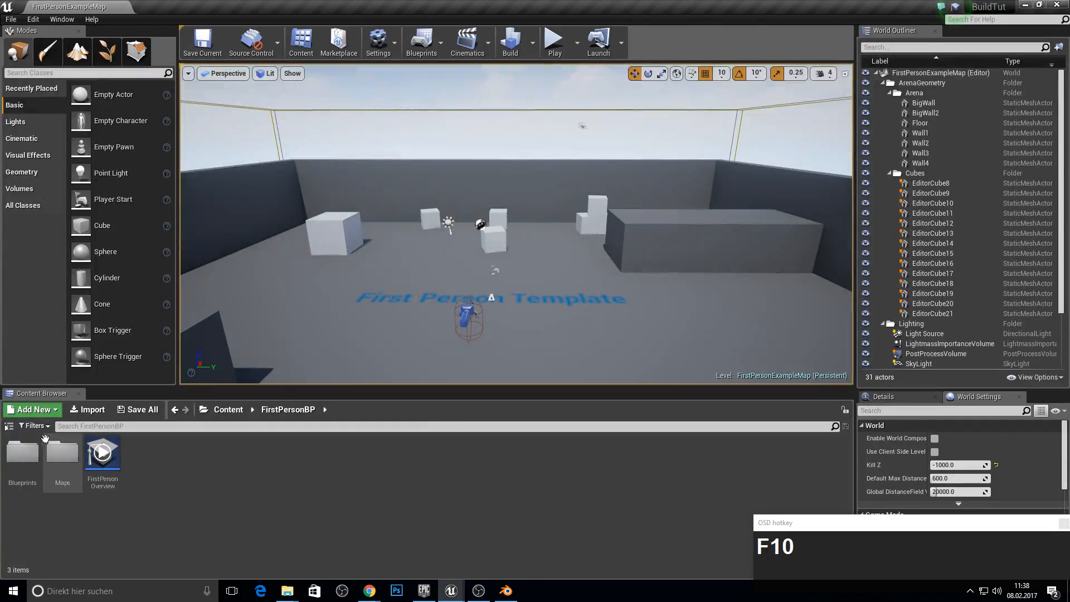
{"action": "left_click", "coordinate": [9, 427]}
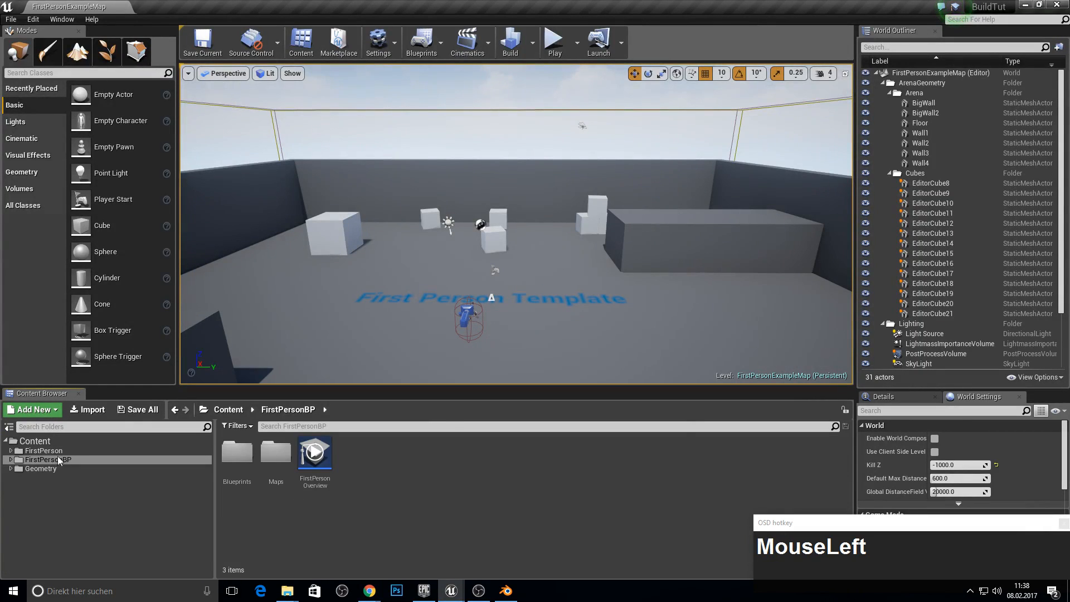
{"action": "right_click", "coordinate": [34, 459]}
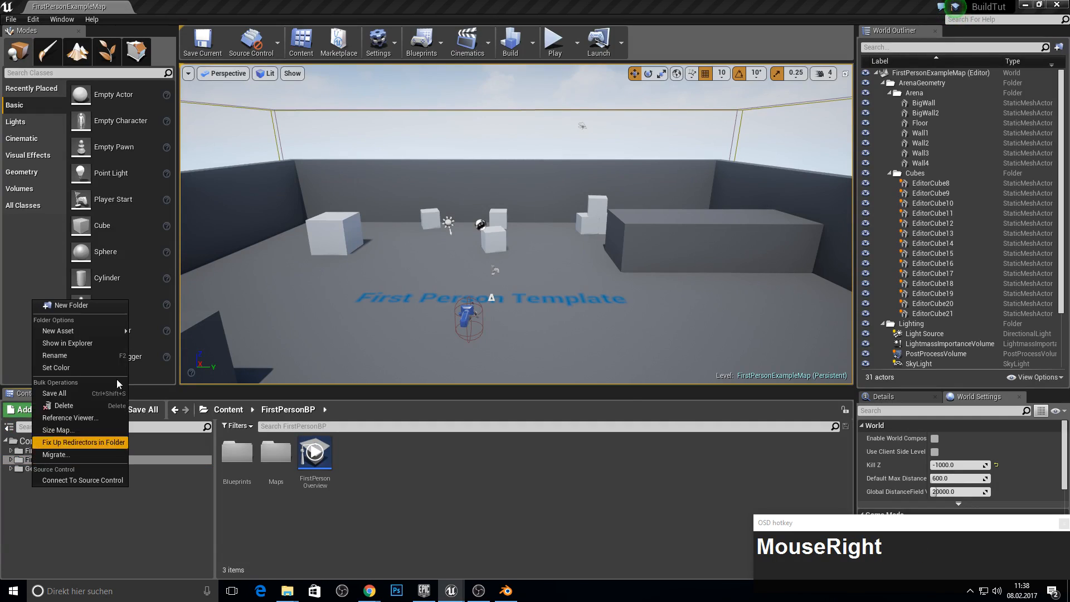
{"action": "left_click", "coordinate": [78, 305]}
{"action": "left_click", "coordinate": [47, 486]}
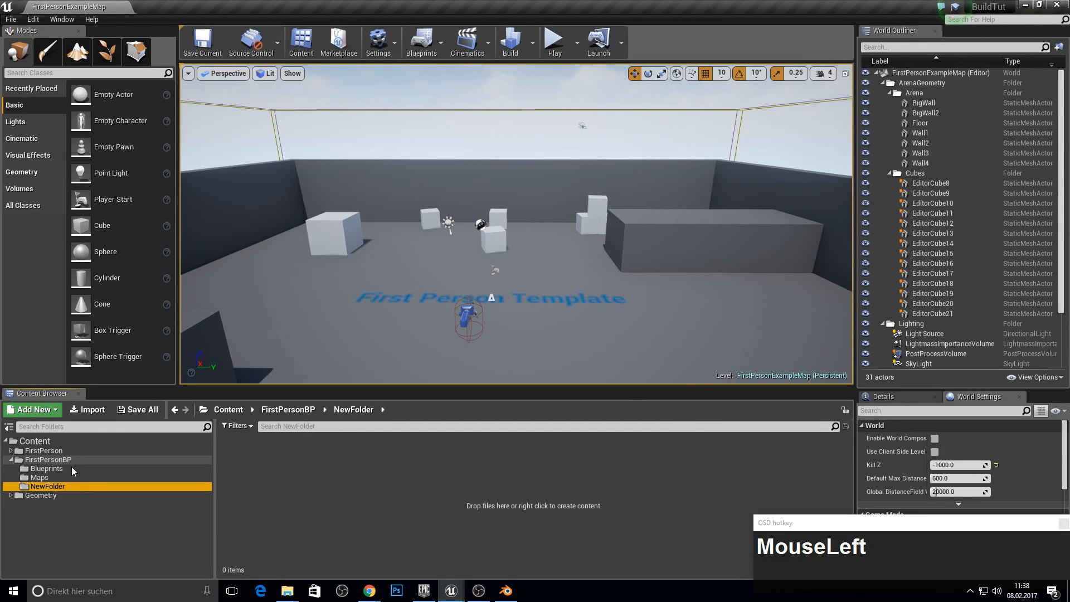
{"action": "key", "text": "Delete"}
{"action": "left_click", "coordinate": [137, 512]}
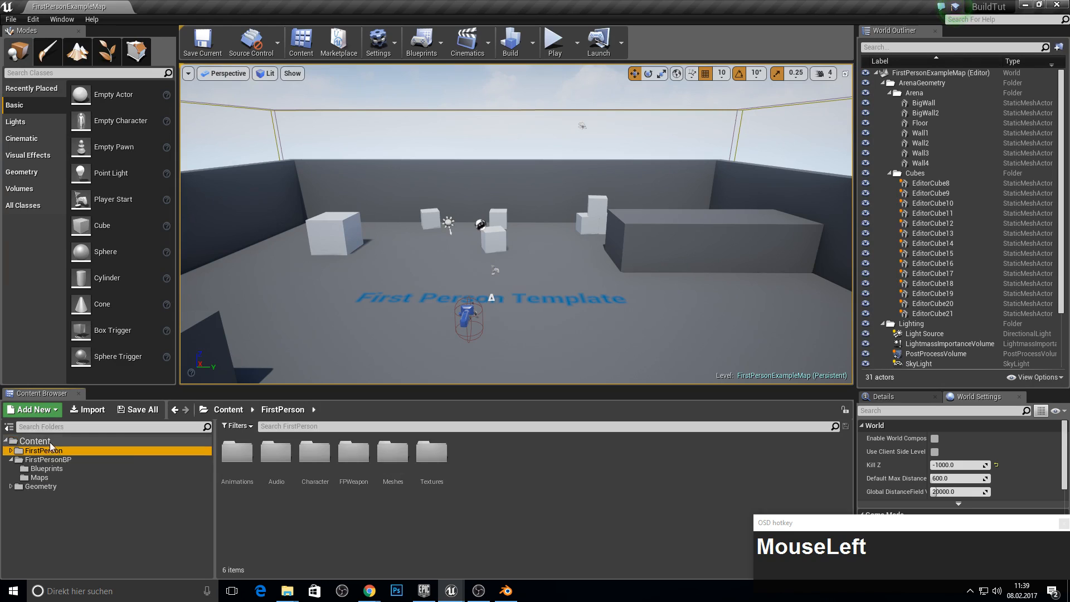
Step: Create a new folder named BuildingSystem directly under the Content folder
{"action": "right_click", "coordinate": [33, 440]}
{"action": "left_click", "coordinate": [68, 258]}
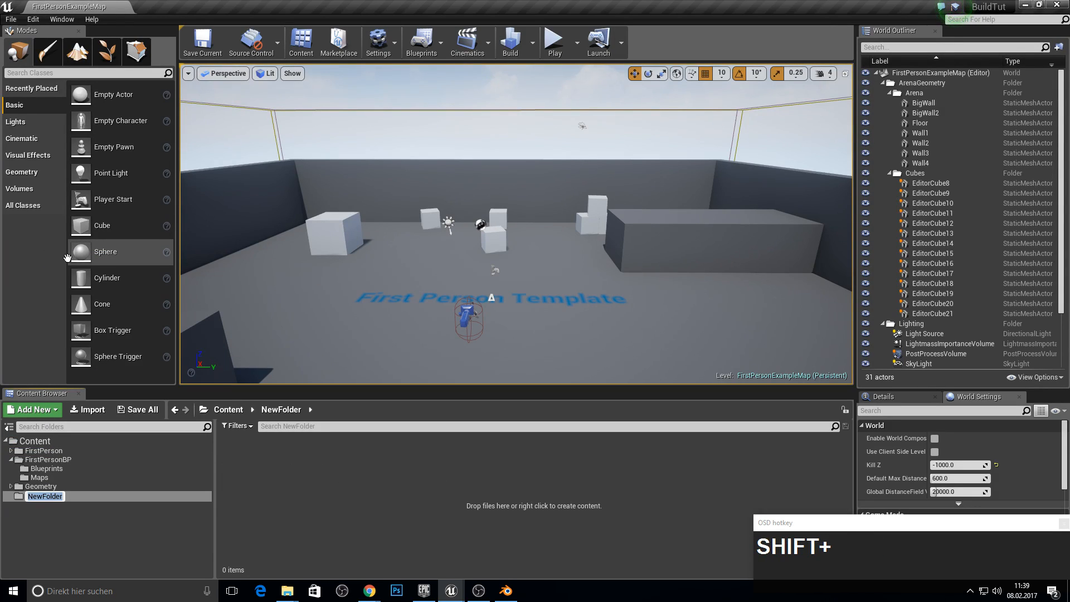
{"action": "type", "text": "BuildingSystem"}
{"action": "key", "text": "Return"}
{"action": "left_click", "coordinate": [123, 416]}
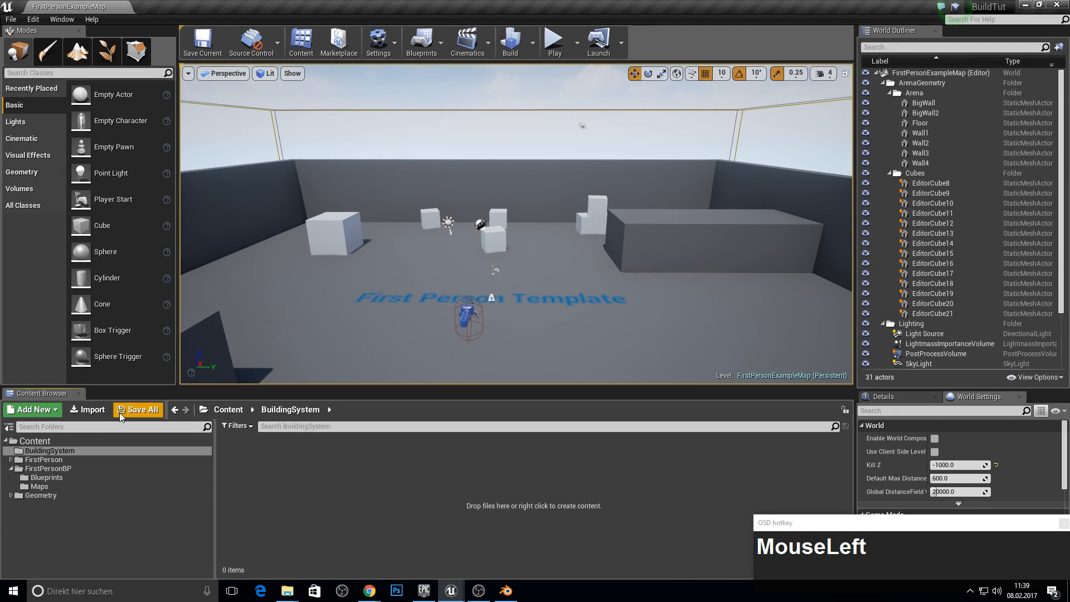
Step: Choose Found.fbx and Wall.fbx from the desktop's Building folder for import into the BuildingSystem folder
{"action": "left_click", "coordinate": [69, 411]}
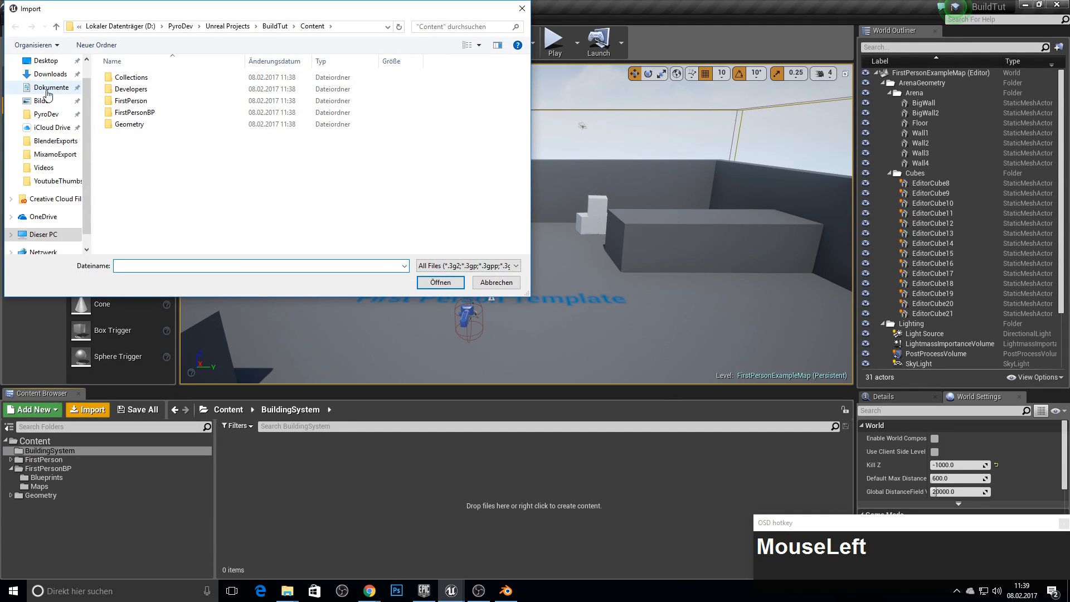
{"action": "left_click", "coordinate": [45, 60]}
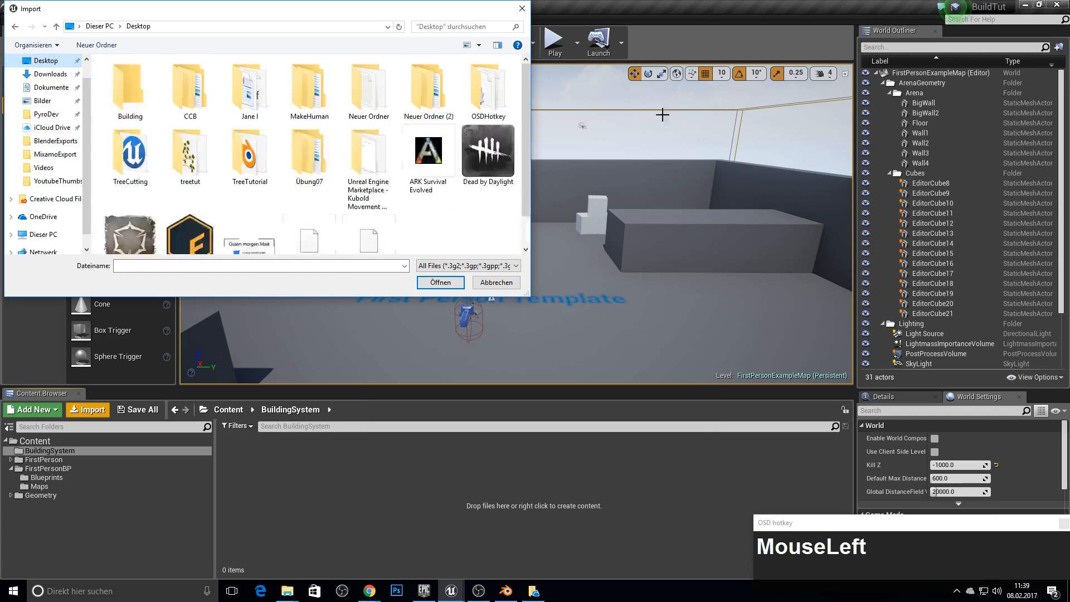
{"action": "double_click", "coordinate": [130, 89]}
{"action": "left_click", "coordinate": [134, 89]}
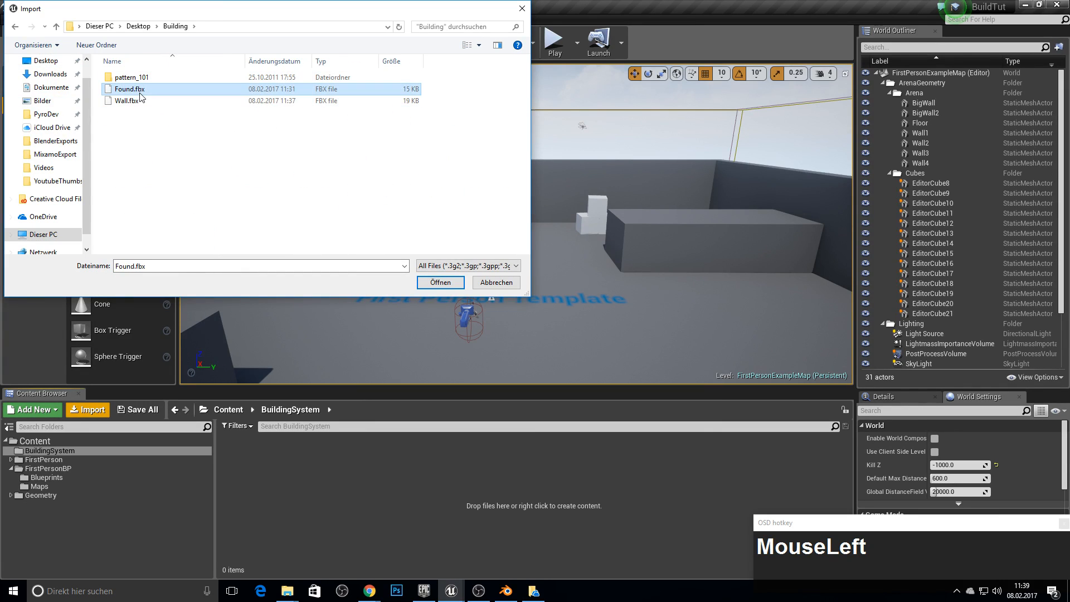
{"action": "left_click", "coordinate": [147, 103], "text": "shift"}
{"action": "left_click", "coordinate": [439, 282]}
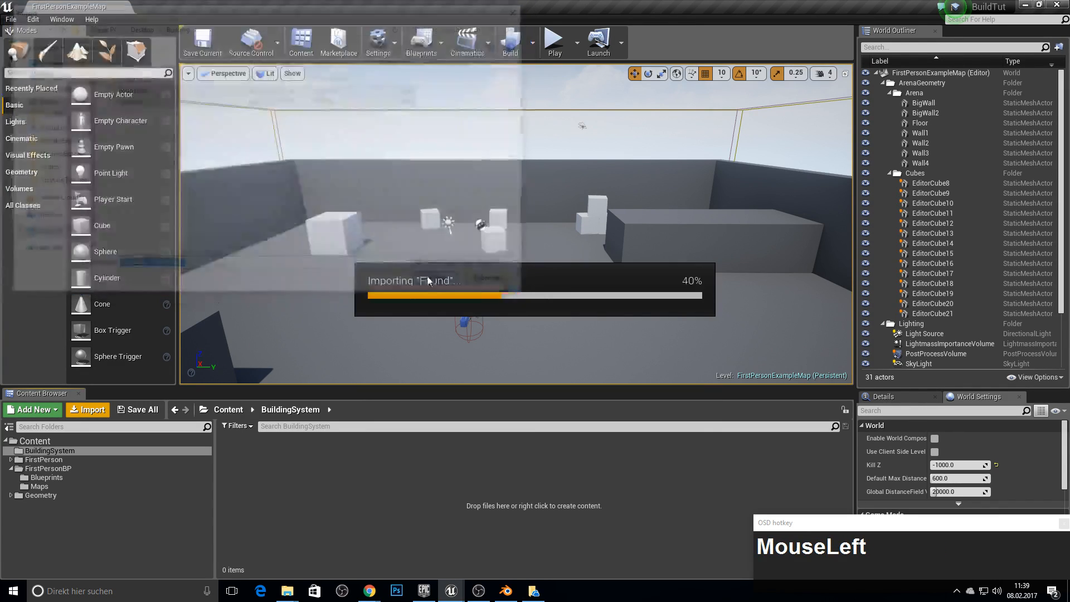
Step: Import both FBX files with normal generation set to Built In and Combine Meshes turned off, and close the message log
{"action": "left_click", "coordinate": [519, 135]}
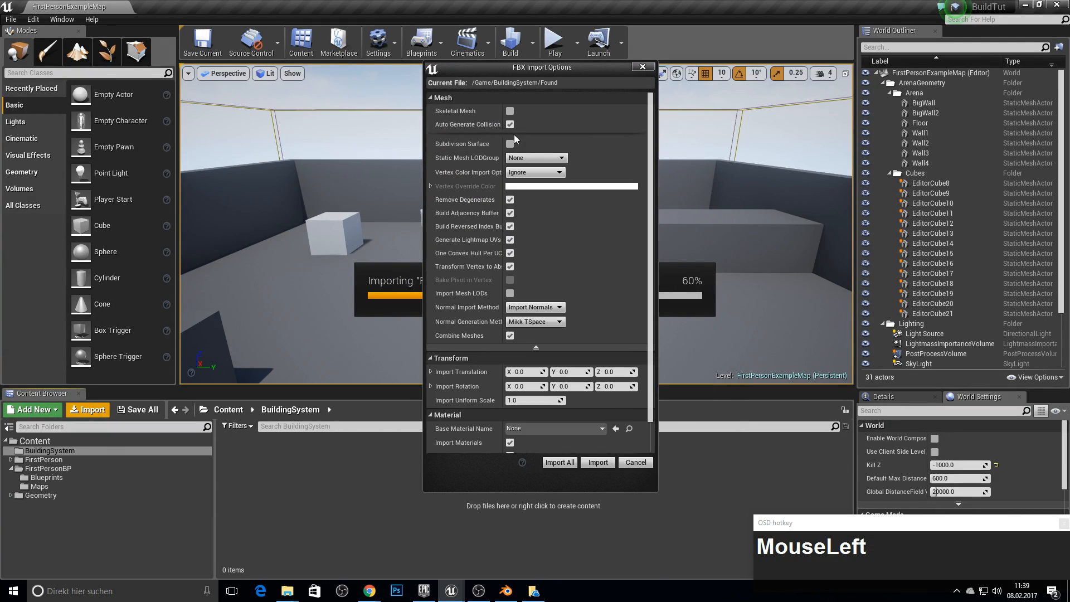
{"action": "left_click", "coordinate": [526, 321]}
{"action": "left_click", "coordinate": [516, 331]}
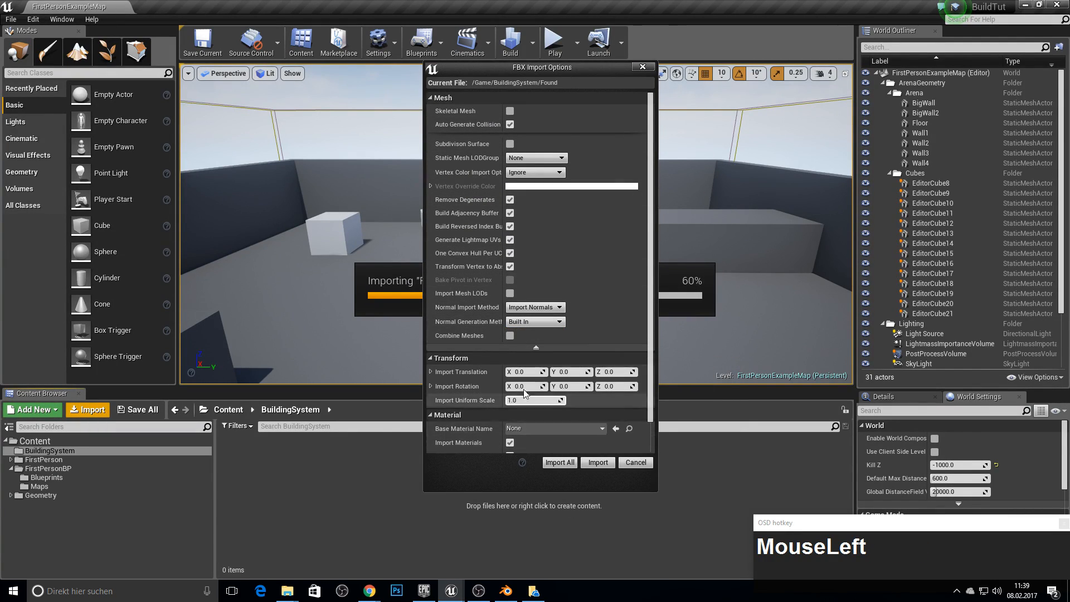
{"action": "scroll", "coordinate": [539, 380], "scroll_direction": "down", "scroll_amount": 1}
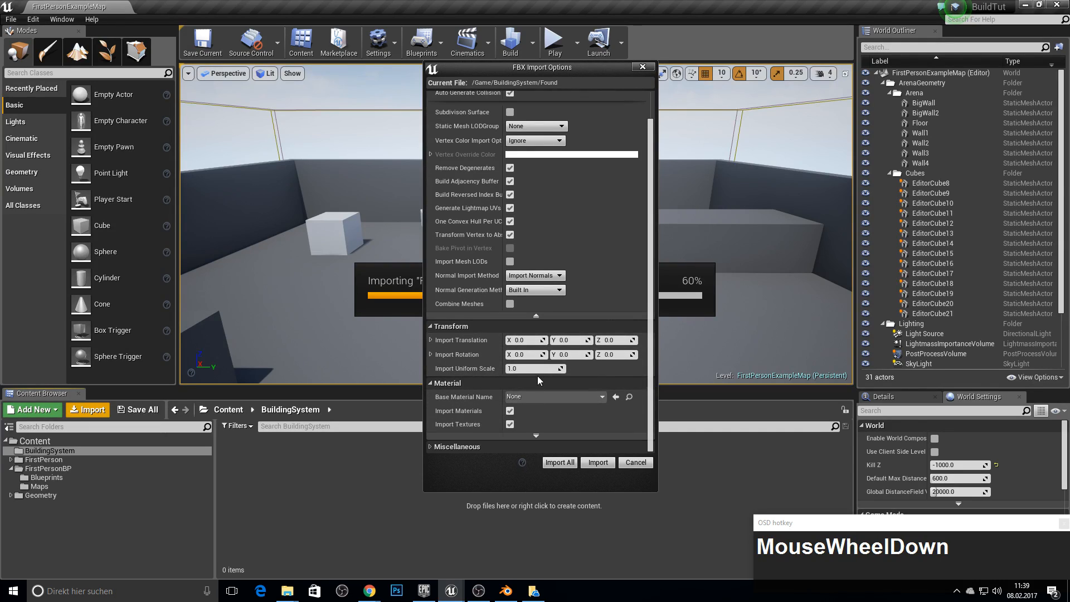
{"action": "left_click", "coordinate": [564, 463]}
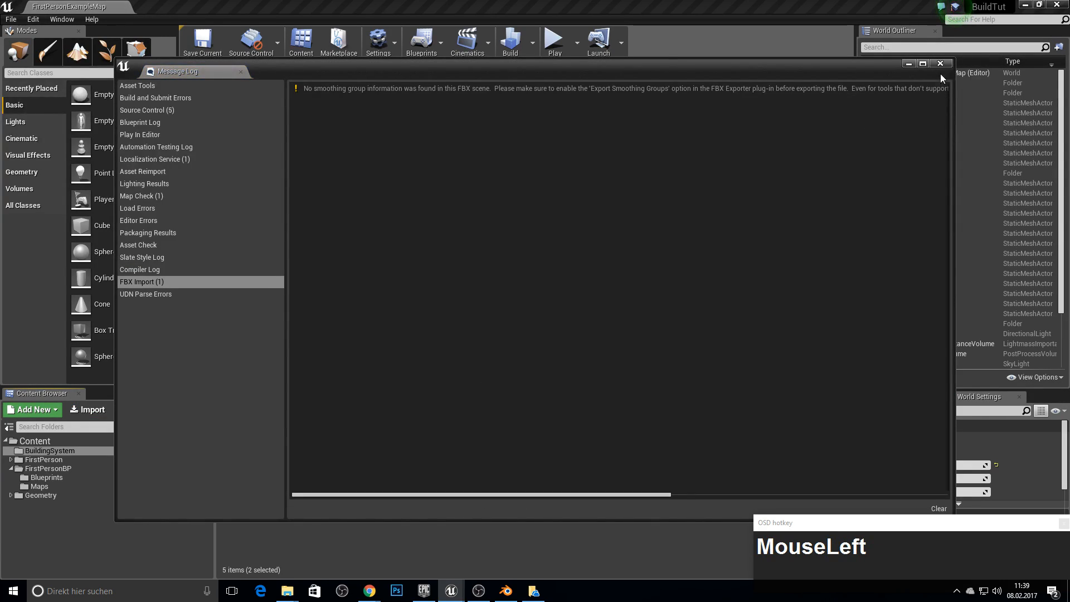
{"action": "left_click", "coordinate": [940, 63]}
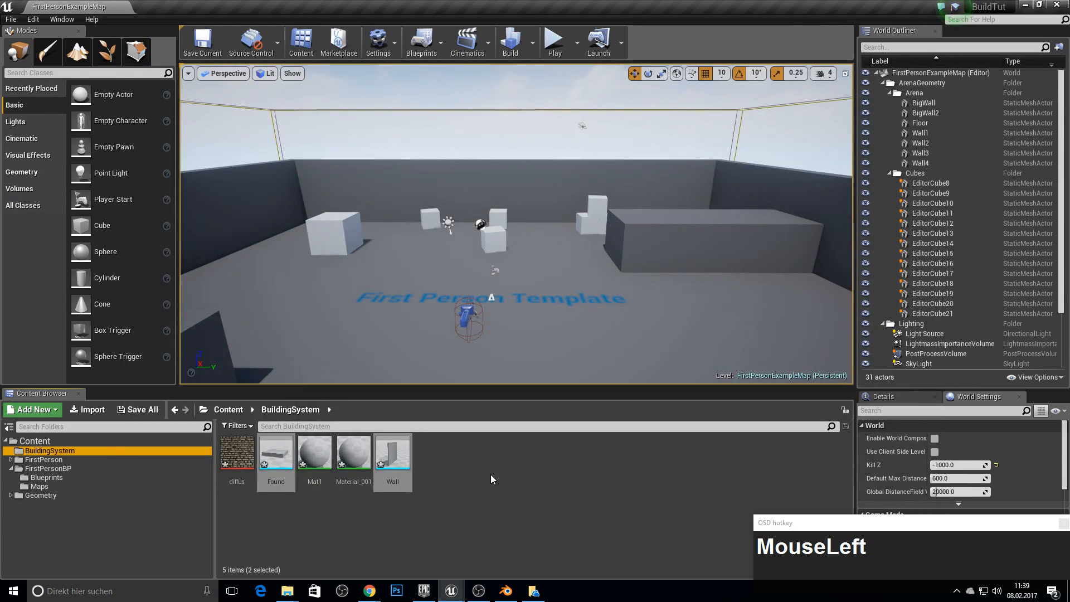
Step: Place the imported Wall mesh on the level floor beside the First Person Template text
{"action": "left_click", "coordinate": [249, 452]}
{"action": "right_click_drag", "start_coordinate": [454, 253], "coordinate": [418, 250]}
{"action": "key", "text": "w"}
{"action": "key", "text": "d"}
{"action": "key", "text": "w"}
{"action": "key", "text": "d"}
{"action": "key", "text": "w"}
{"action": "key", "text": "d"}
{"action": "key", "text": "w"}
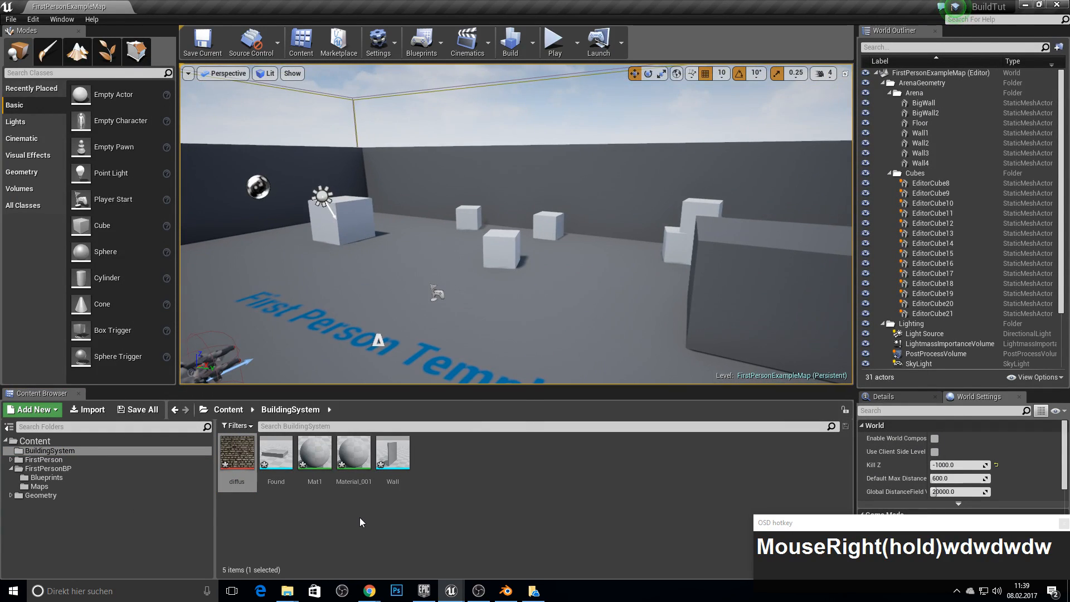
{"action": "left_click", "coordinate": [354, 452]}
{"action": "left_click", "coordinate": [315, 453]}
{"action": "left_click_drag", "start_coordinate": [362, 459], "coordinate": [445, 330]}
Step: Examine the placed wall and its brick texture orientation in the level
{"action": "right_click_drag", "start_coordinate": [444, 329], "coordinate": [454, 330]}
{"action": "key", "text": "w"}
{"action": "key", "text": "w"}
{"action": "key", "text": "w"}
{"action": "key", "text": "s"}
{"action": "key", "text": "w"}
{"action": "key", "text": "s"}
{"action": "key", "text": "w"}
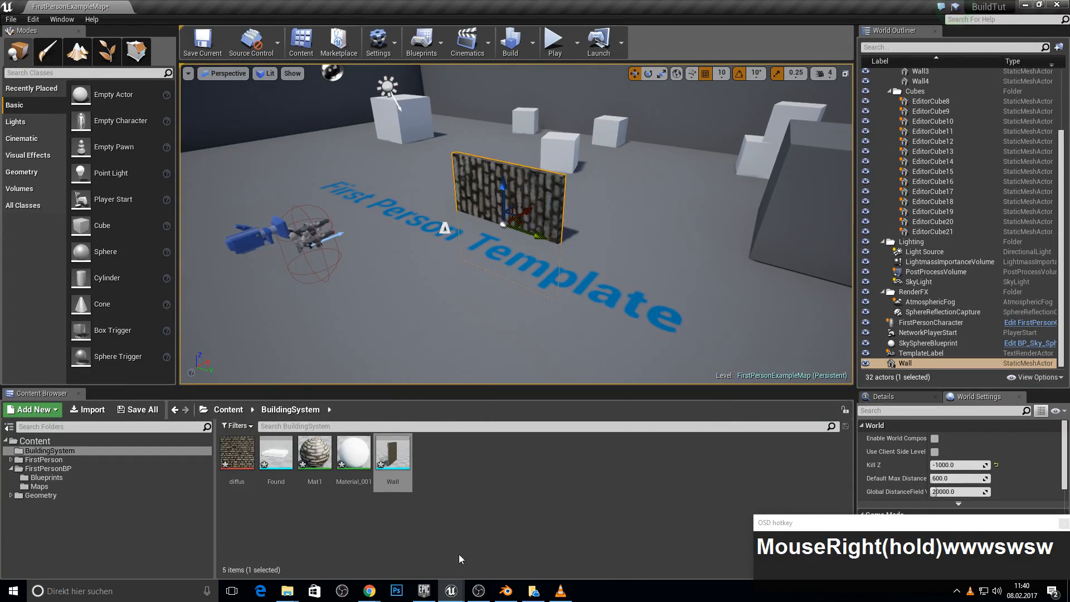
Step: Switch to Blender and rotate all UVs of the wall's selected large face by 90° in the UV editor
{"action": "left_click", "coordinate": [506, 591]}
{"action": "right_click", "coordinate": [579, 251]}
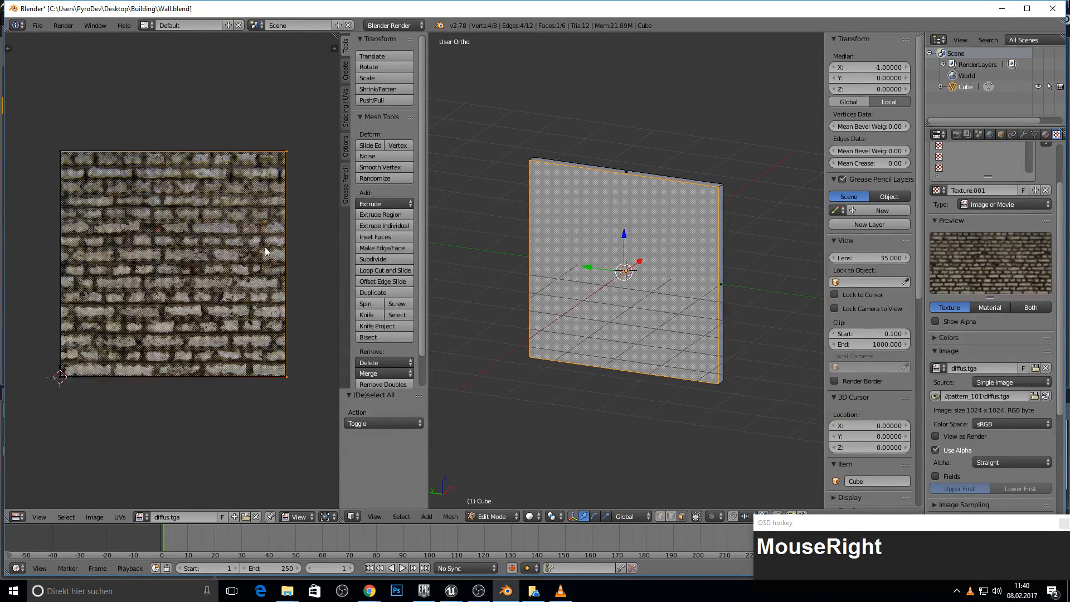
{"action": "key", "text": "a"}
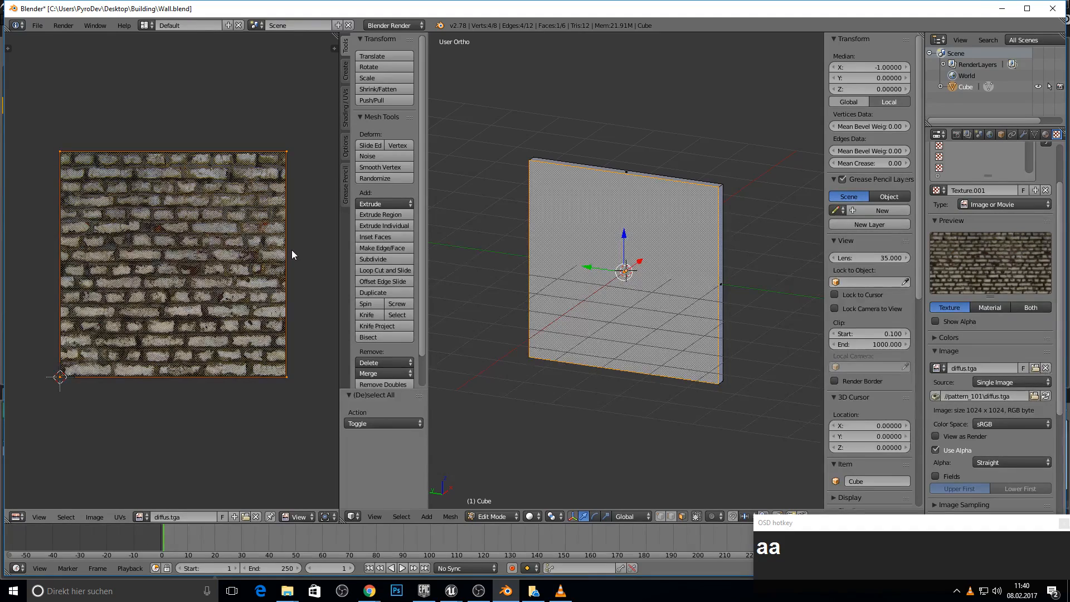
{"action": "key", "text": "r"}
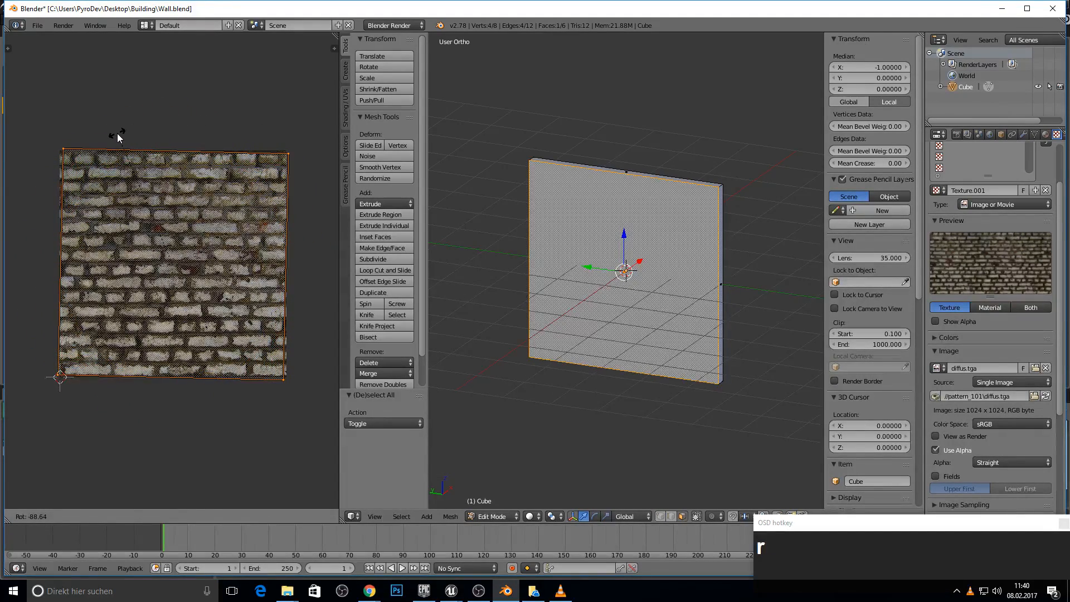
{"action": "type", "text": "90"}
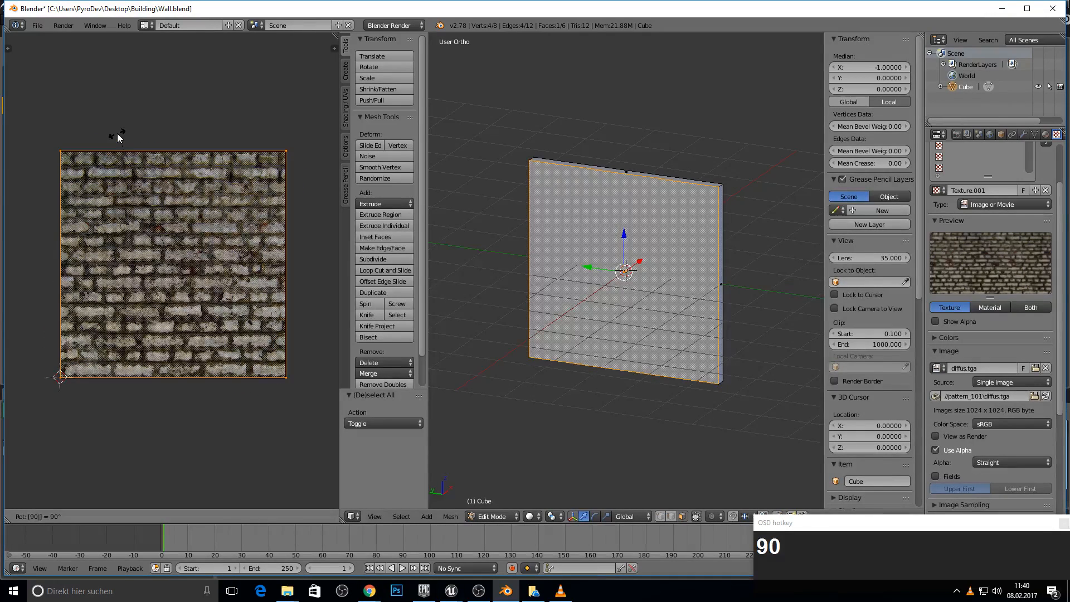
{"action": "key", "text": "Return"}
Step: Export the wall as FBX over Wall.fbx in the Building folder and return to the Unreal editor
{"action": "left_click", "coordinate": [37, 25]}
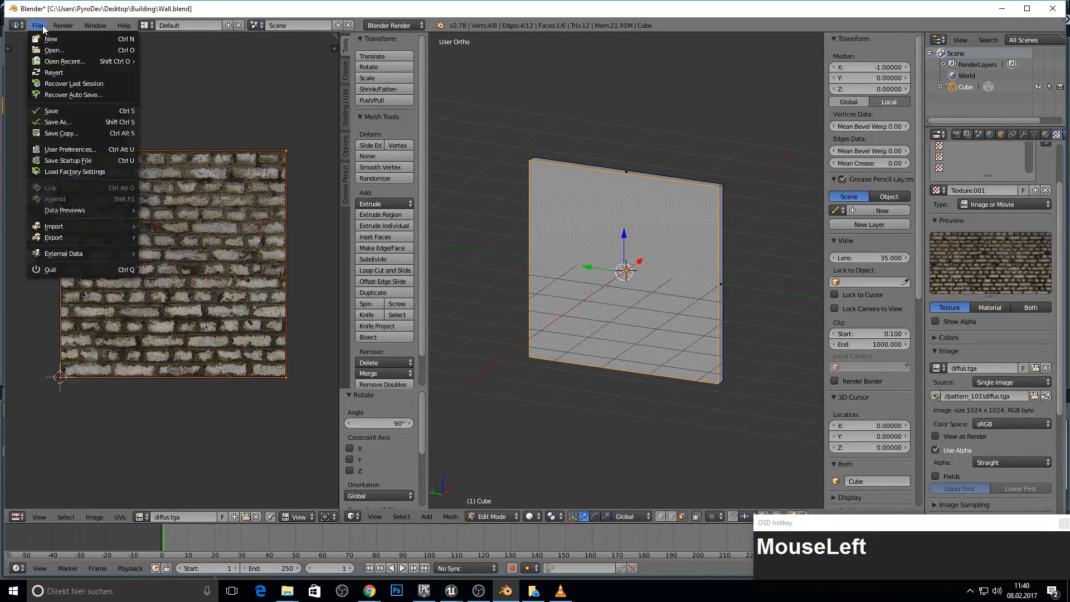
{"action": "mouse_move", "coordinate": [62, 235]}
{"action": "left_click", "coordinate": [171, 274]}
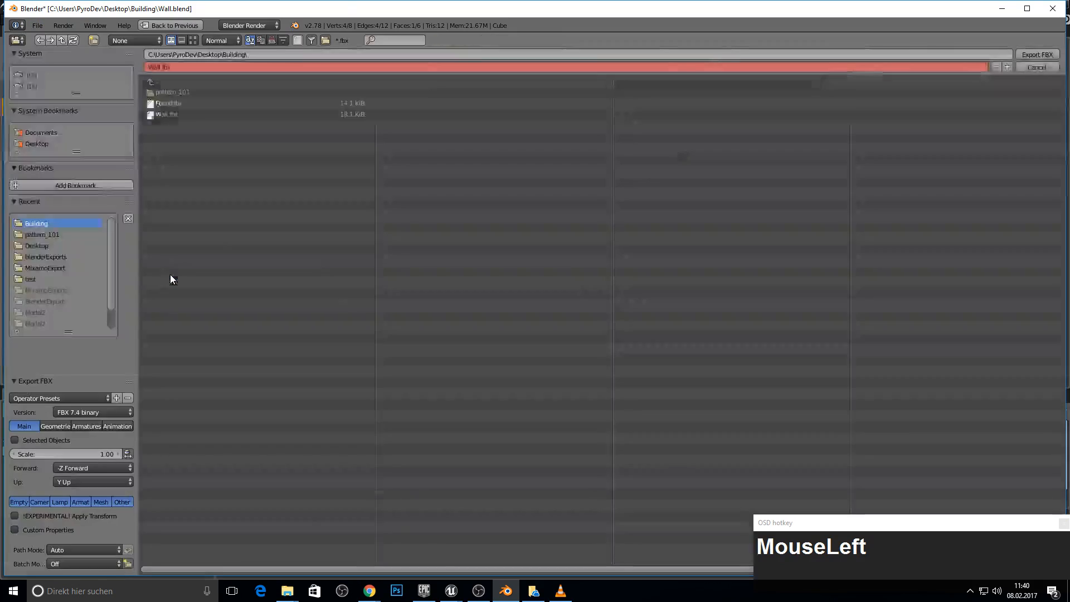
{"action": "left_click", "coordinate": [173, 113]}
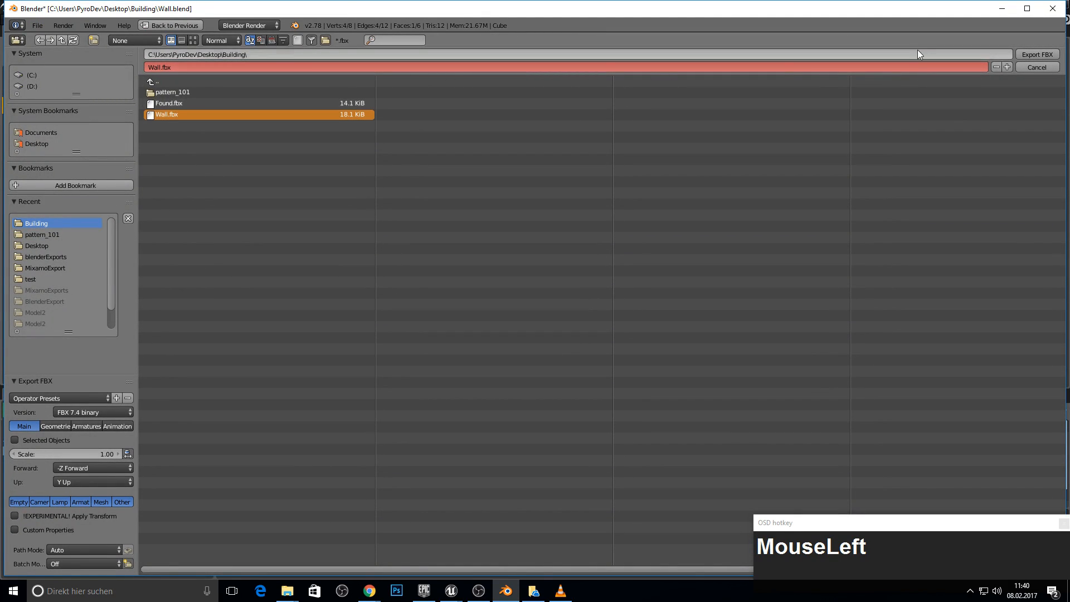
{"action": "left_click", "coordinate": [1034, 55]}
{"action": "left_click", "coordinate": [1006, 10]}
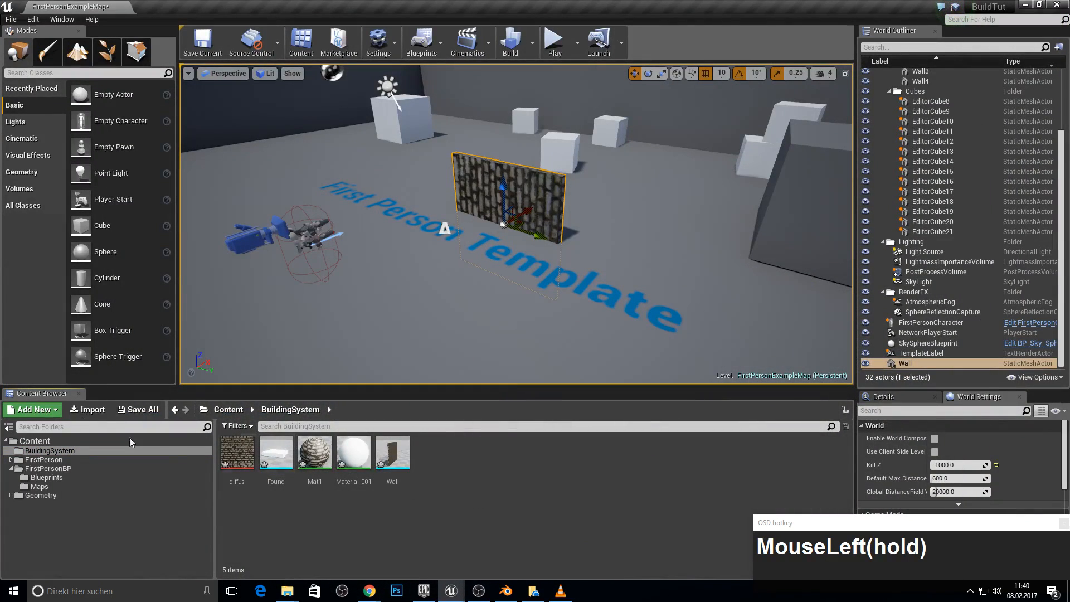
Step: Import the updated Wall.fbx into the BuildingSystem folder with the existing FBX options and close the message log
{"action": "left_click", "coordinate": [88, 409]}
{"action": "double_click", "coordinate": [137, 102]}
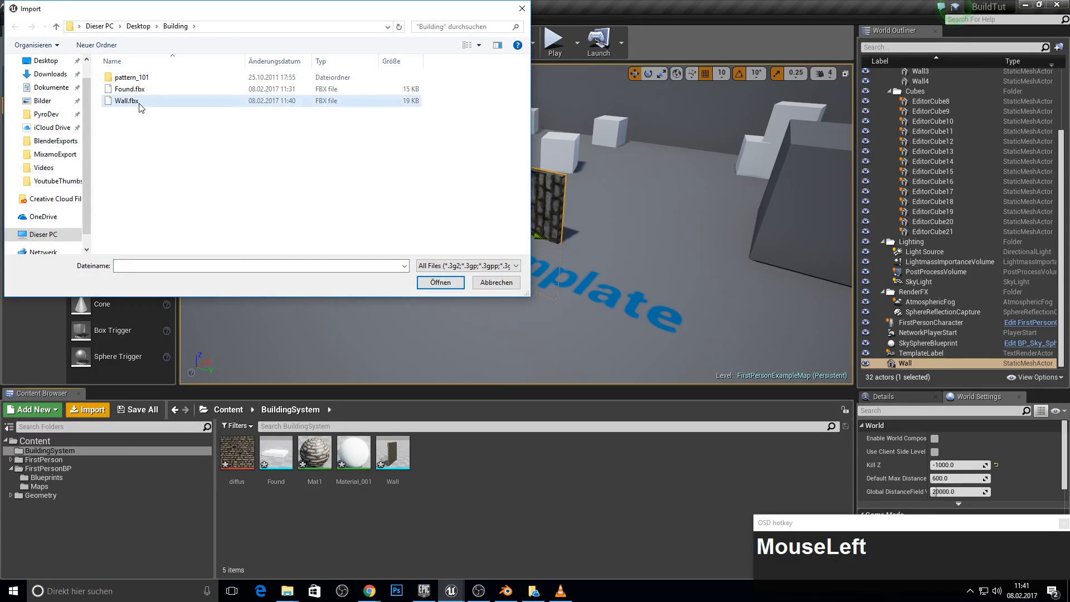
{"action": "left_click", "coordinate": [611, 336]}
{"action": "left_click_drag", "start_coordinate": [529, 250], "coordinate": [459, 9]}
{"action": "left_click", "coordinate": [453, 403]}
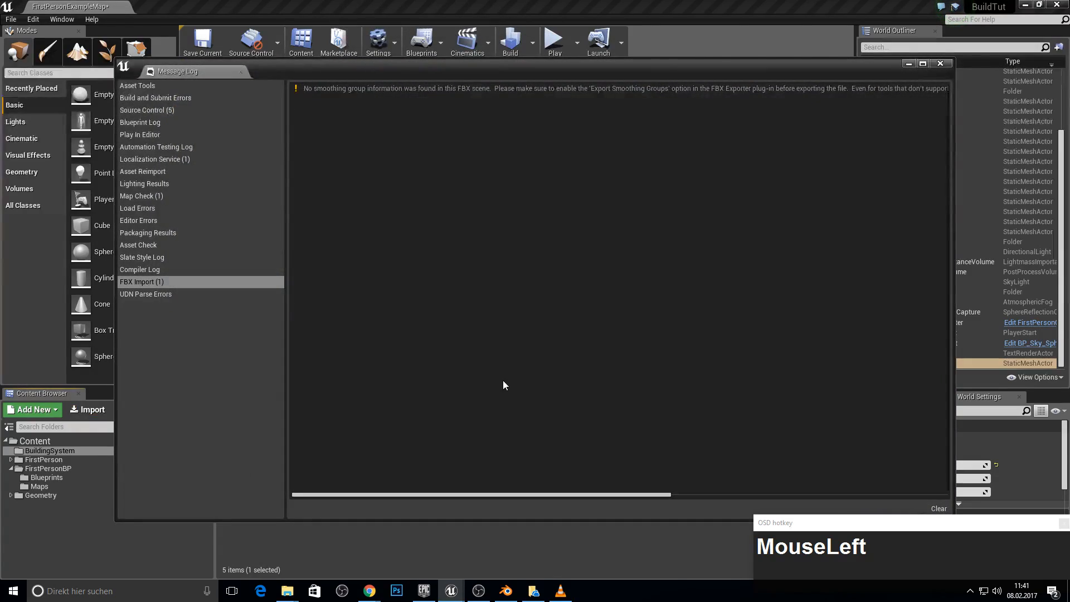
{"action": "left_click", "coordinate": [946, 65]}
Step: Examine the brick orientation on the placed wall's front, back and narrow sides in the level
{"action": "key", "text": "a"}
{"action": "key", "text": "w"}
{"action": "key", "text": "w"}
{"action": "right_click_drag", "start_coordinate": [592, 227], "coordinate": [668, 228]}
{"action": "key", "text": "a"}
{"action": "key", "text": "s"}
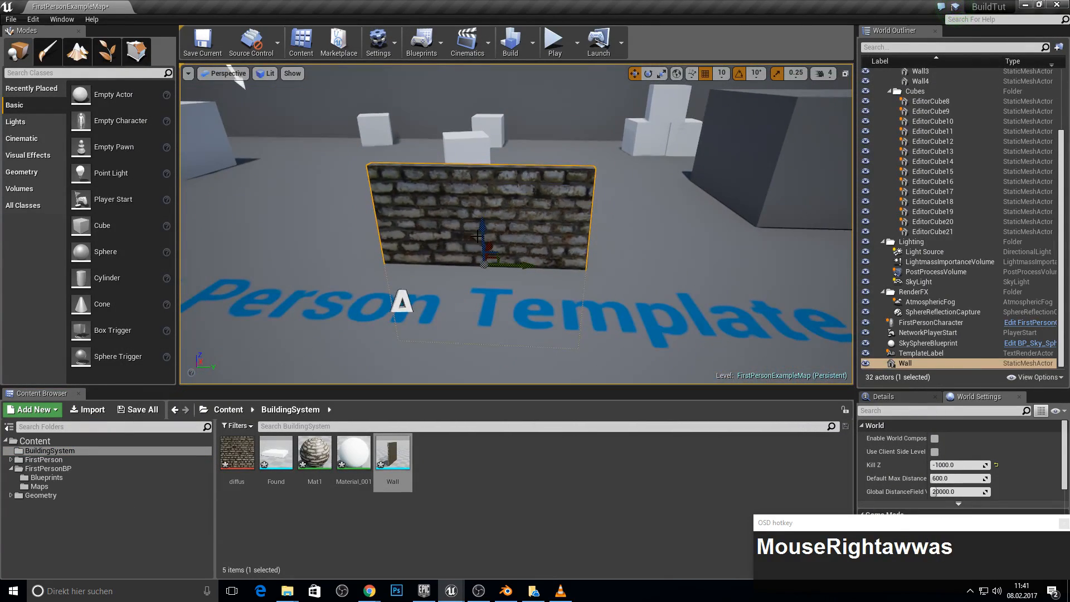
{"action": "left_click_drag", "start_coordinate": [592, 226], "coordinate": [592, 195]}
{"action": "left_click_drag", "start_coordinate": [477, 273], "coordinate": [460, 137]}
{"action": "mouse_move", "coordinate": [460, 137]}
{"action": "right_mouse_down"}
{"action": "mouse_move", "coordinate": [446, 122]}
{"action": "mouse_move", "coordinate": [312, 128]}
{"action": "mouse_move", "coordinate": [501, 134]}
{"action": "mouse_move", "coordinate": [517, 88]}
{"action": "mouse_move", "coordinate": [579, 92]}
{"action": "mouse_move", "coordinate": [524, 95]}
{"action": "mouse_move", "coordinate": [574, 117]}
{"action": "mouse_move", "coordinate": [674, 122]}
{"action": "mouse_move", "coordinate": [682, 89]}
{"action": "mouse_move", "coordinate": [702, 183]}
{"action": "mouse_move", "coordinate": [689, 195]}
{"action": "mouse_move", "coordinate": [690, 178]}
{"action": "mouse_move", "coordinate": [641, 131]}
{"action": "mouse_move", "coordinate": [569, 114]}
{"action": "mouse_move", "coordinate": [459, 118]}
{"action": "right_mouse_up"}
{"action": "key", "text": "d"}
{"action": "key", "text": "d"}
{"action": "key", "text": "d"}
{"action": "key", "text": "w"}
{"action": "key", "text": "a"}
{"action": "key", "text": "a"}
{"action": "key", "text": "a"}
{"action": "key", "text": "d"}
{"action": "key", "text": "a"}
{"action": "key", "text": "a"}
{"action": "key", "text": "a"}
{"action": "key", "text": "a"}
{"action": "key", "text": "a"}
{"action": "key", "text": "a"}
{"action": "key", "text": "d"}
{"action": "key", "text": "a"}
{"action": "key", "text": "d"}
{"action": "key", "text": "d"}
{"action": "key", "text": "s"}
{"action": "key", "text": "w"}
{"action": "key", "text": "s"}
{"action": "key", "text": "d"}
{"action": "key", "text": "d"}
{"action": "key", "text": "d"}
{"action": "key", "text": "s"}
{"action": "key", "text": "d"}
{"action": "key", "text": "d"}
{"action": "key", "text": "d"}
{"action": "key", "text": "w"}
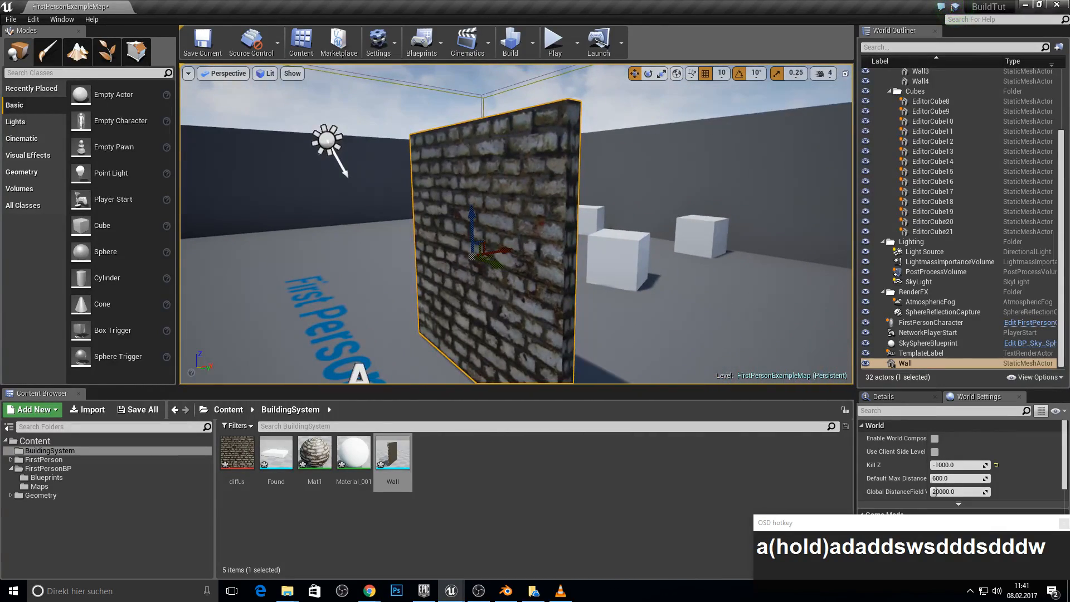
Step: Switch to Blender and rotate the UVs of the wall's selected large face by 180°
{"action": "left_click", "coordinate": [506, 591]}
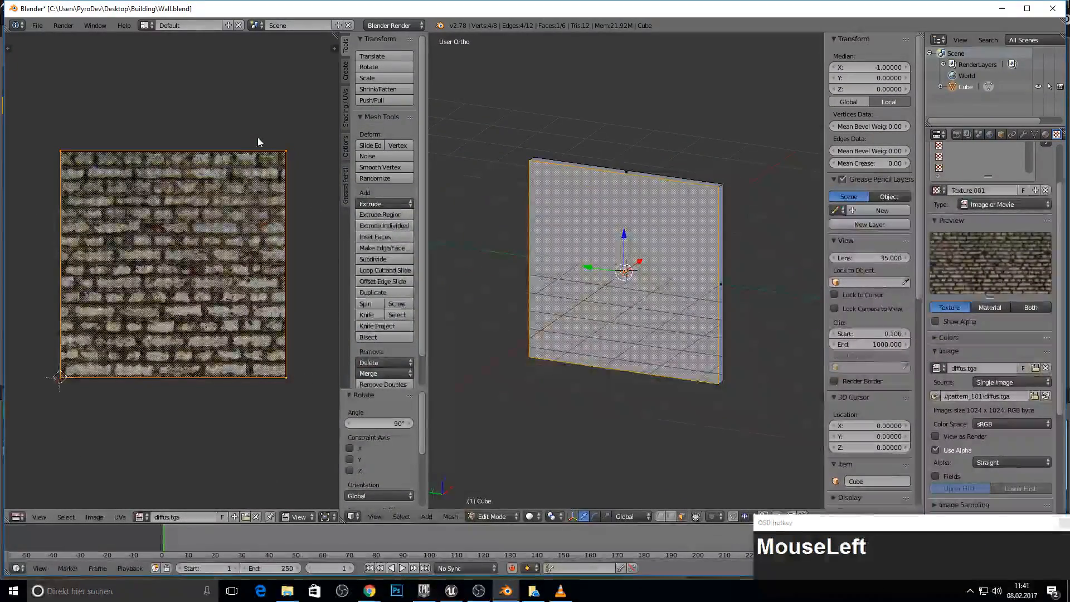
{"action": "key", "text": "r"}
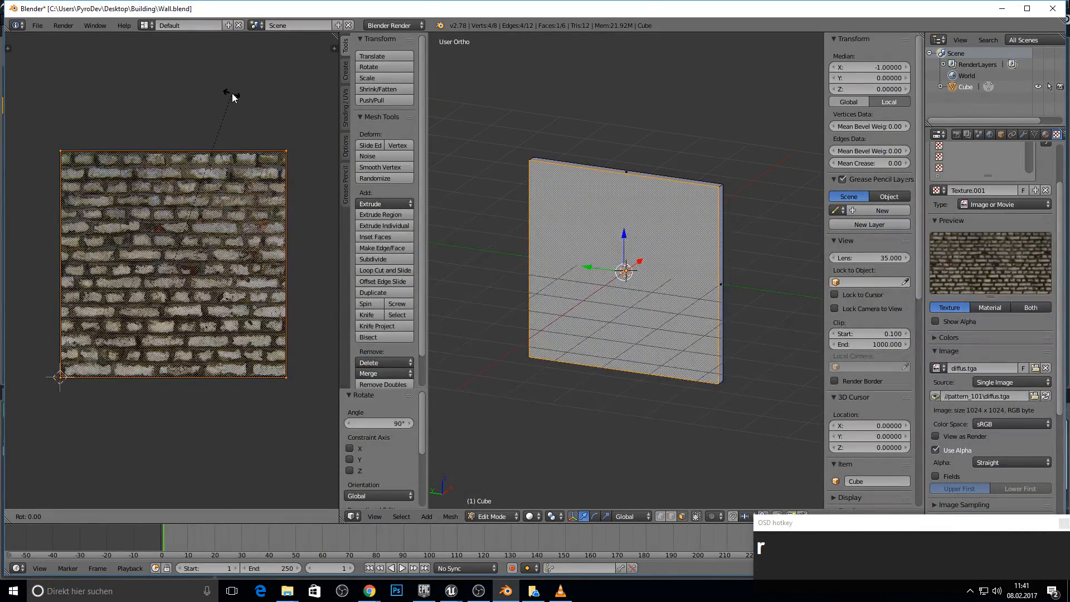
{"action": "type", "text": "180"}
{"action": "key", "text": "Return"}
Step: Select the wall's narrow side face at Y 1 and unwrap its UVs
{"action": "middle_click_drag", "start_coordinate": [496, 224], "coordinate": [607, 251]}
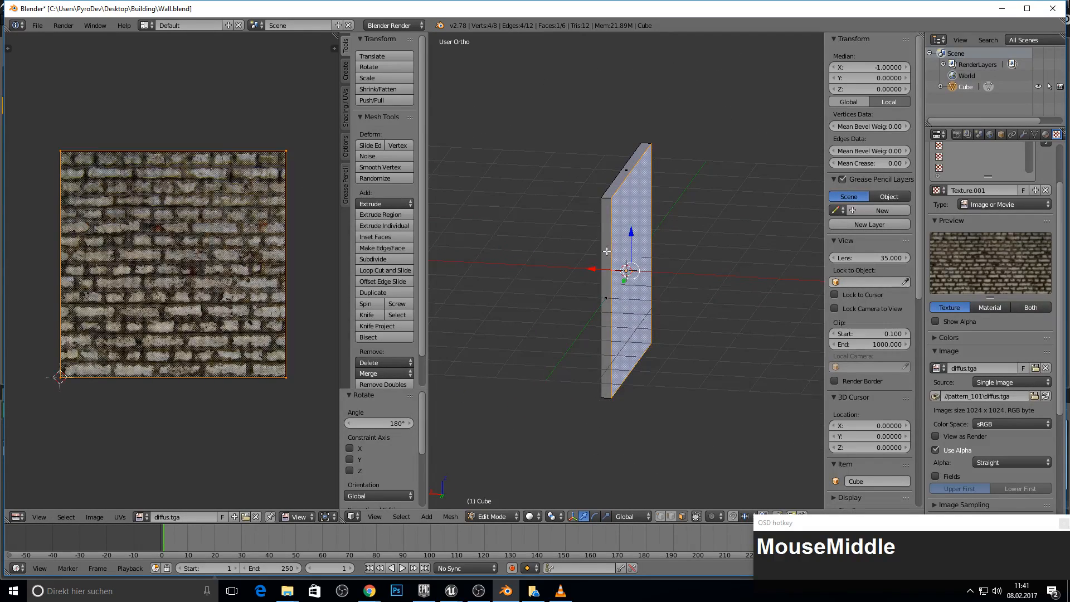
{"action": "right_click", "coordinate": [606, 254]}
{"action": "middle_click_drag", "start_coordinate": [257, 114], "coordinate": [275, 159]}
{"action": "scroll", "coordinate": [290, 127], "scroll_direction": "up", "scroll_amount": 1}
{"action": "scroll", "coordinate": [237, 162], "scroll_direction": "down", "scroll_amount": 1}
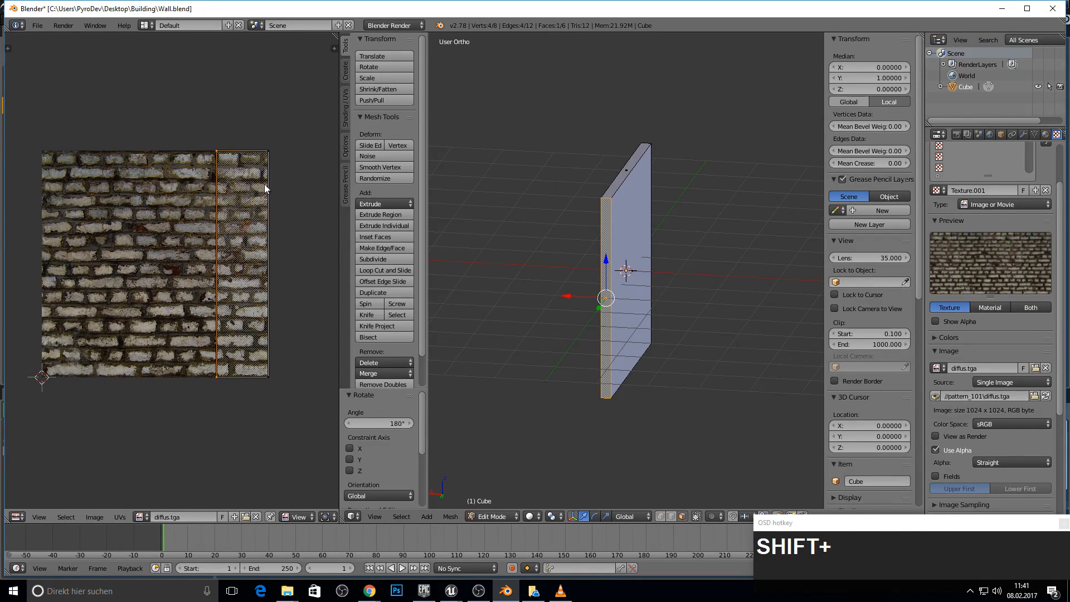
{"action": "key", "text": "u"}
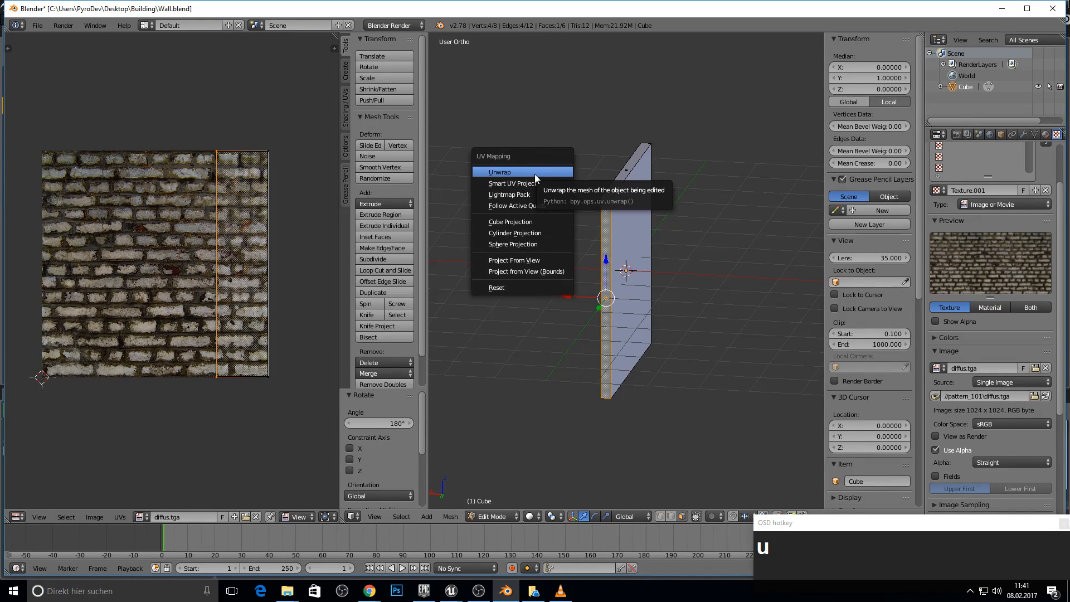
{"action": "left_click", "coordinate": [534, 173]}
{"action": "key", "text": "a"}
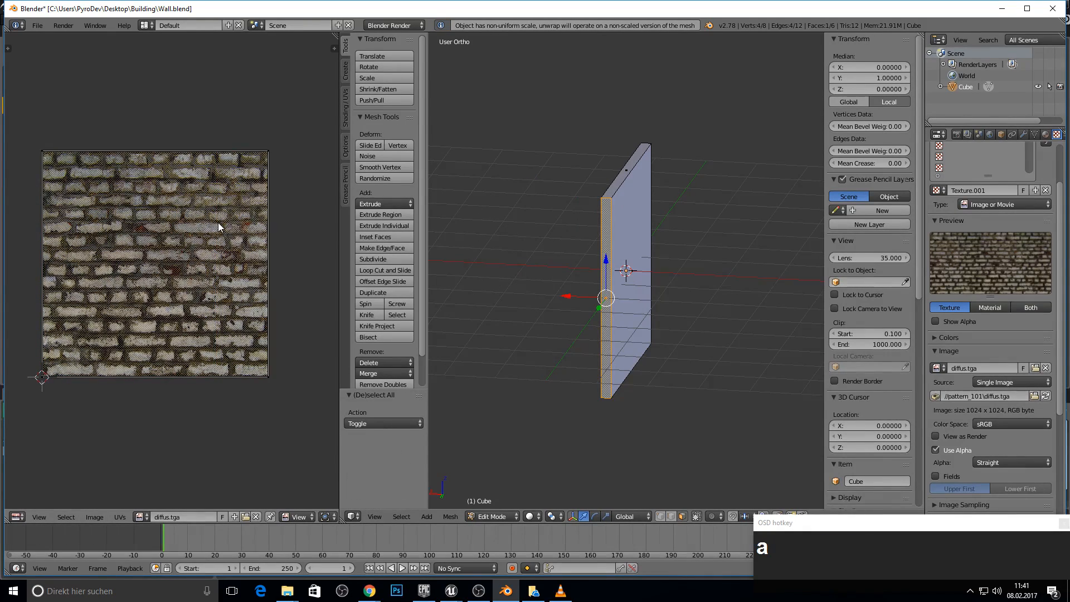
{"action": "key", "text": "g"}
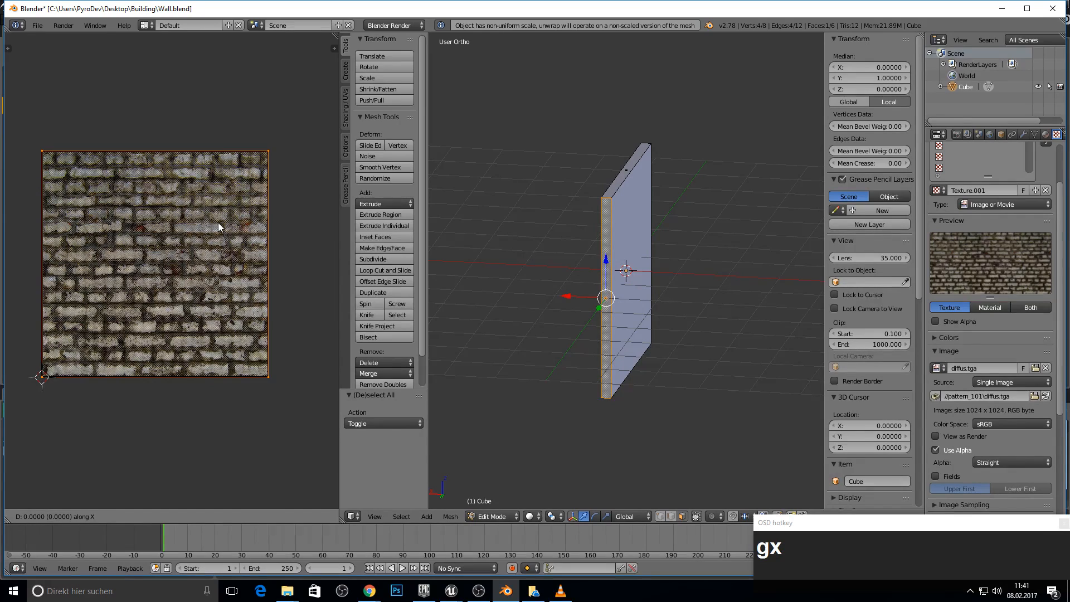
{"action": "key", "text": "Escape"}
Step: Select only the left edge of the narrow face's UVs and move it about 0.832 along X
{"action": "key", "text": "a"}
{"action": "key", "text": "c"}
{"action": "left_click_drag", "start_coordinate": [38, 138], "coordinate": [38, 386]}
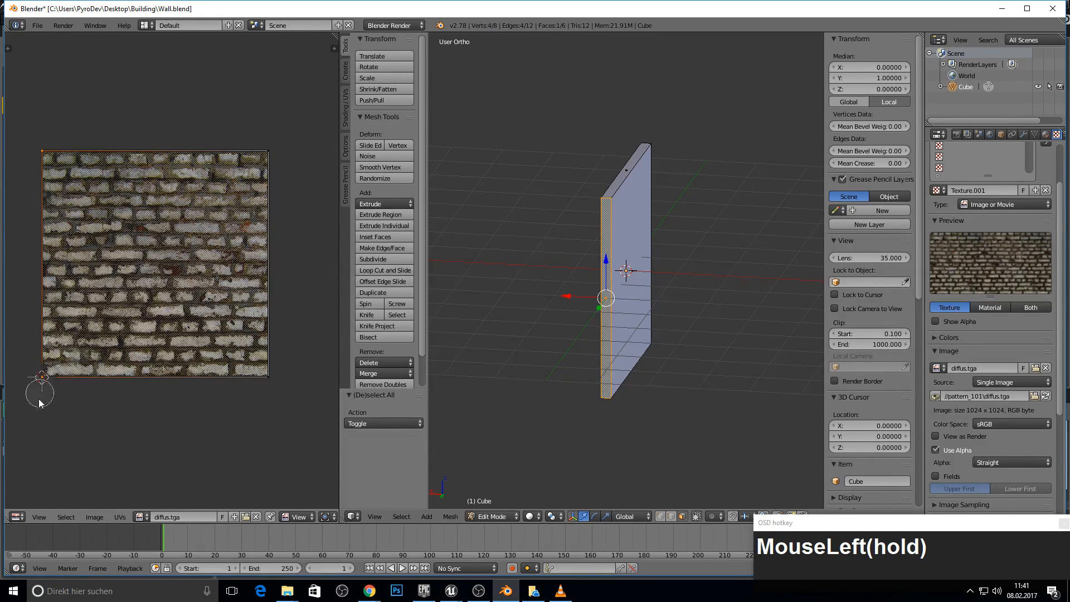
{"action": "right_click", "coordinate": [114, 287]}
{"action": "key", "text": "g"}
{"action": "key", "text": "x"}
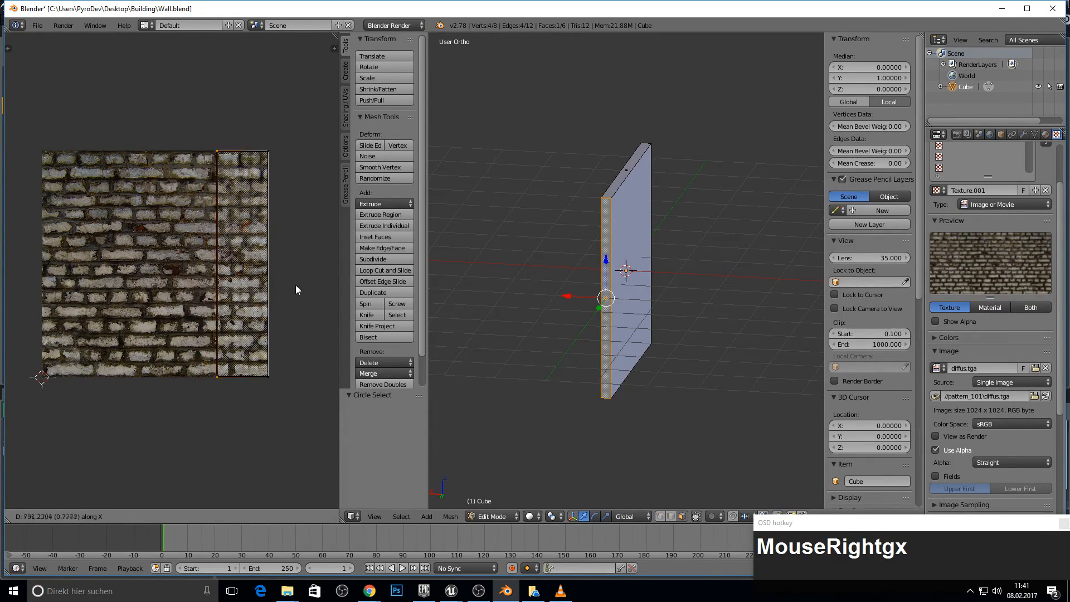
{"action": "left_click", "coordinate": [304, 283]}
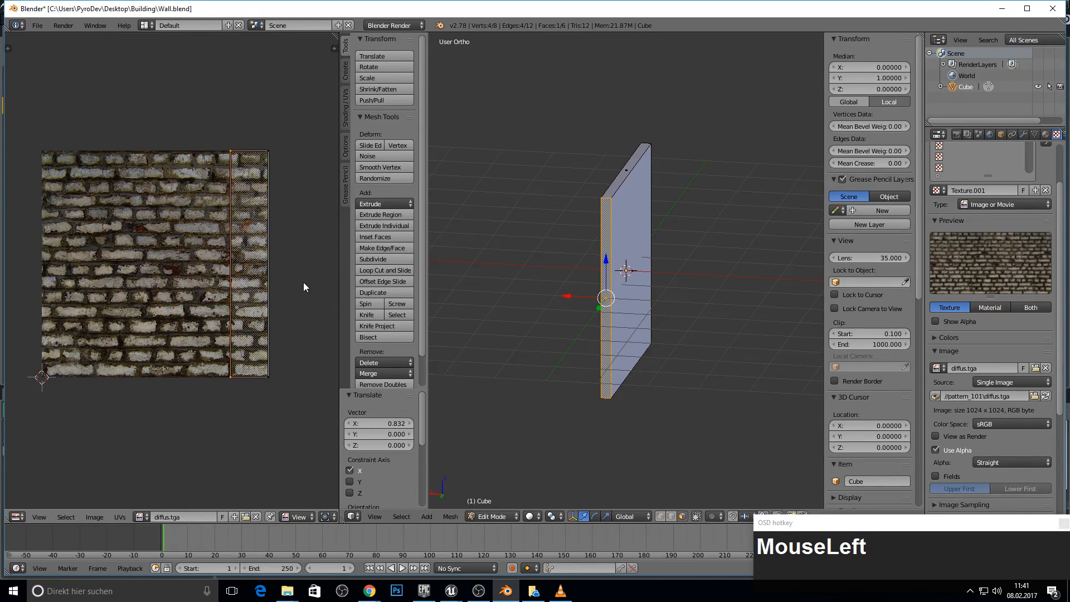
Step: Narrow the side face's UV strip further by moving its left edge about 0.039 along X
{"action": "scroll", "coordinate": [294, 197], "scroll_direction": "up", "scroll_amount": 2}
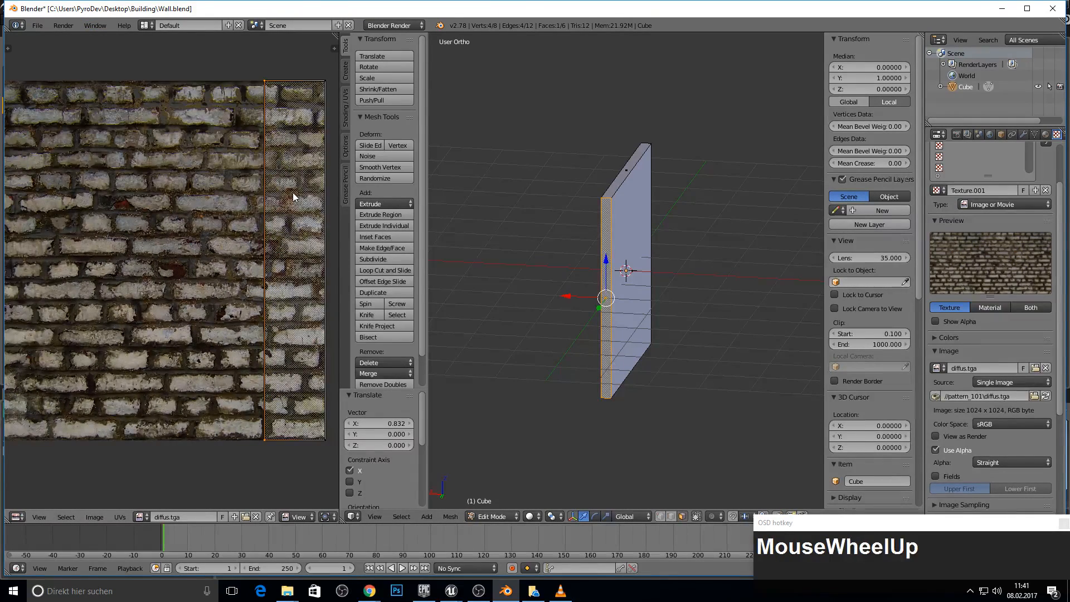
{"action": "scroll", "coordinate": [291, 197], "scroll_direction": "down", "scroll_amount": 2}
{"action": "scroll", "coordinate": [247, 205], "scroll_direction": "up", "scroll_amount": 1}
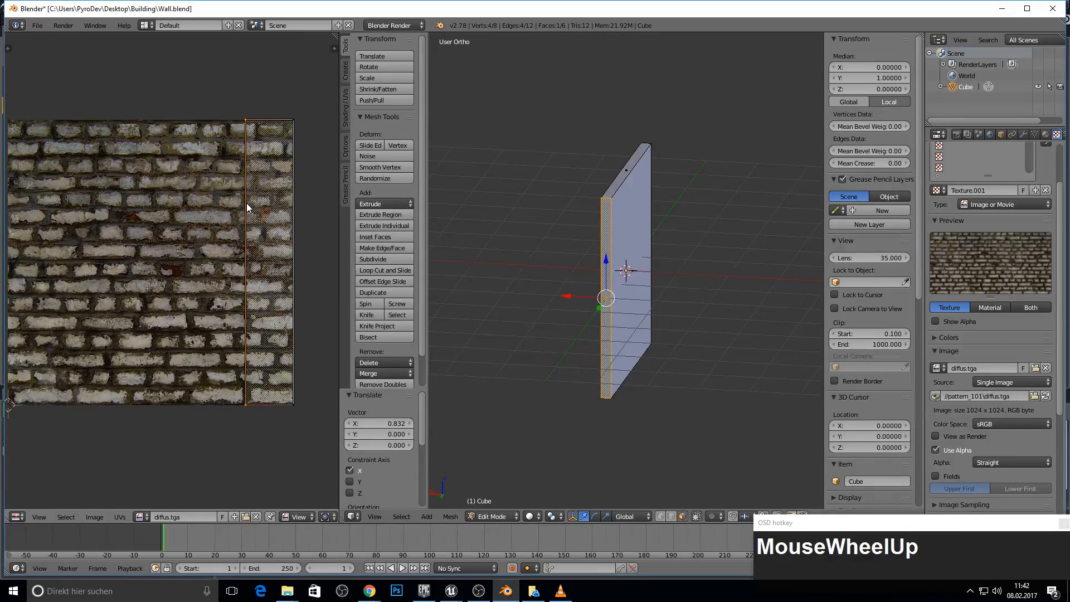
{"action": "key", "text": "g"}
{"action": "key", "text": "x"}
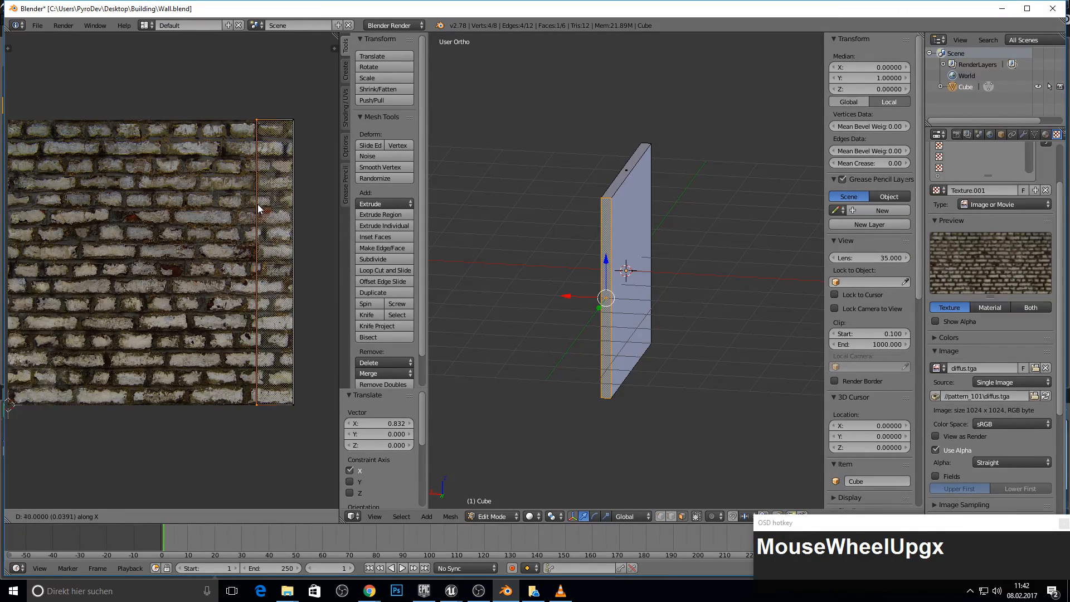
{"action": "left_click", "coordinate": [257, 209]}
Step: Select the opposite narrow side face and move the right edge of its UV strip about -0.068 along X
{"action": "middle_click_drag", "start_coordinate": [445, 211], "coordinate": [489, 202]}
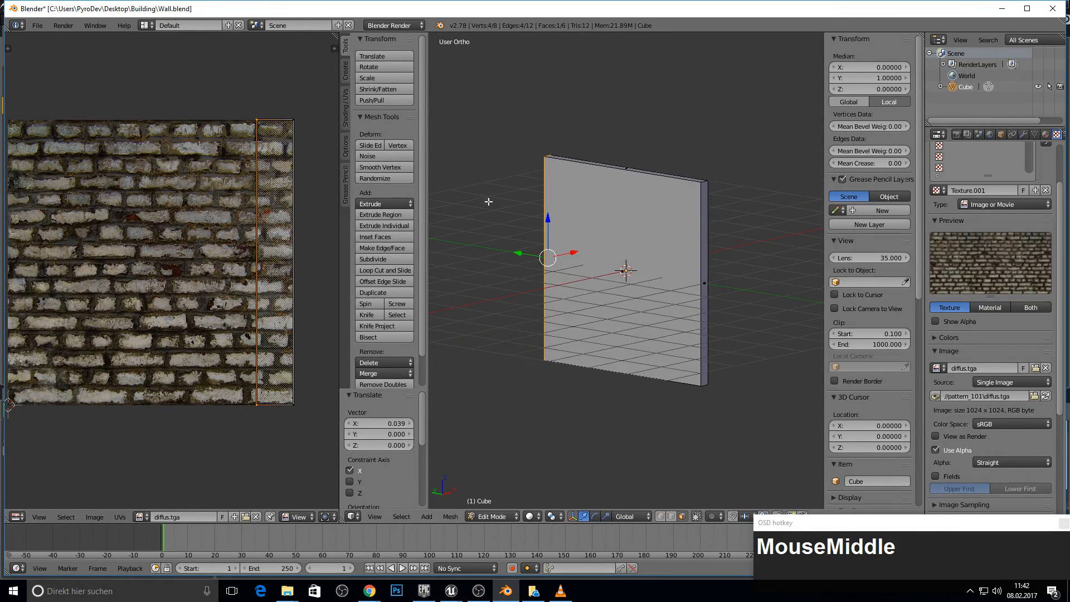
{"action": "right_click", "coordinate": [703, 256]}
{"action": "middle_click_drag", "start_coordinate": [151, 221], "coordinate": [195, 218]}
{"action": "key", "text": "a"}
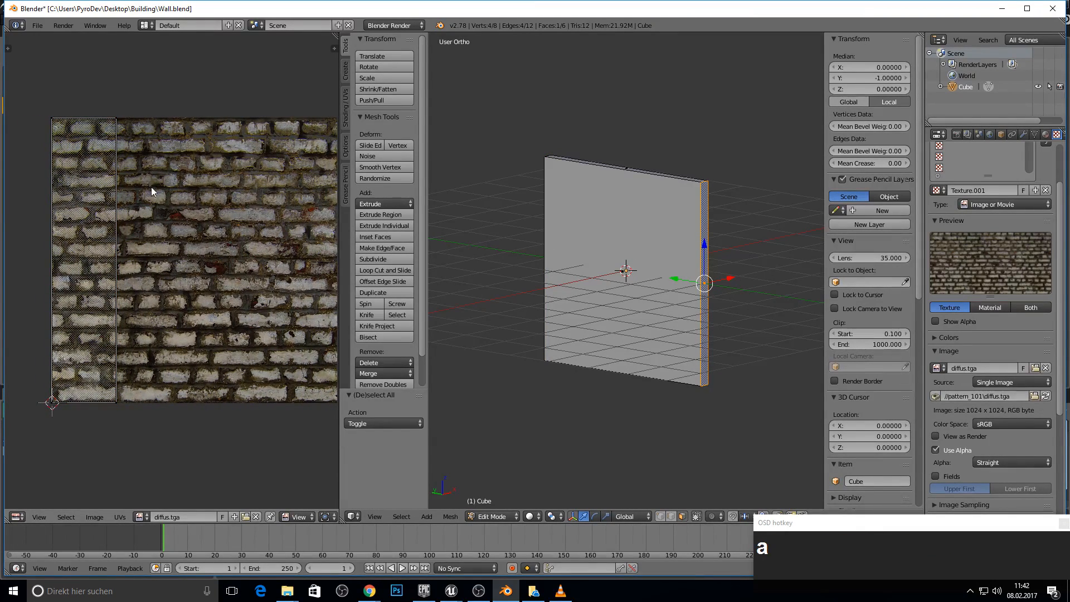
{"action": "left_click_drag", "start_coordinate": [118, 255], "coordinate": [121, 259]}
{"action": "right_click", "coordinate": [187, 259]}
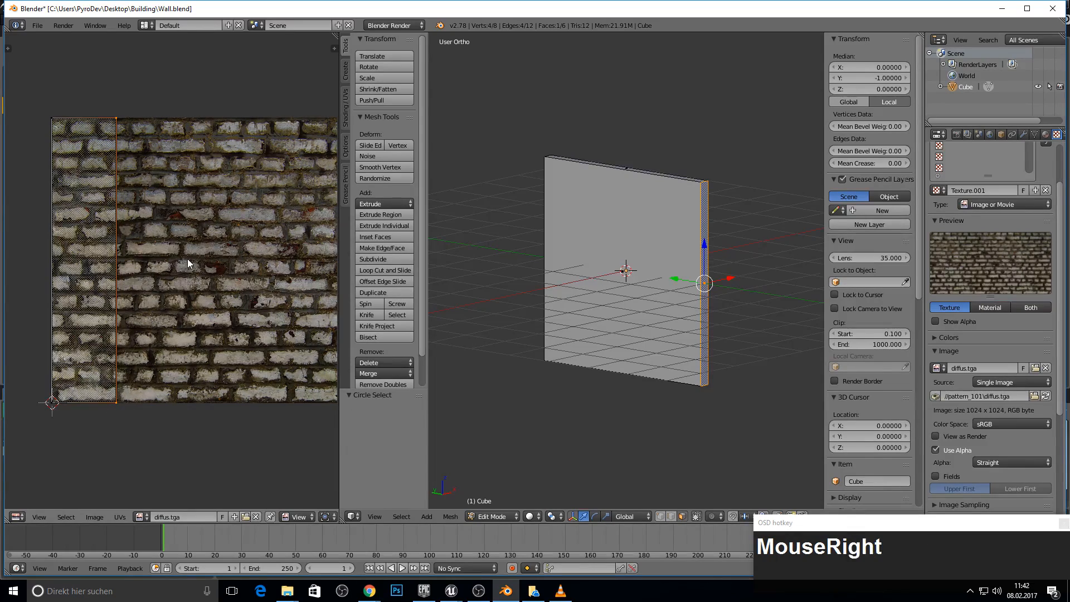
{"action": "key", "text": "g"}
{"action": "key", "text": "x"}
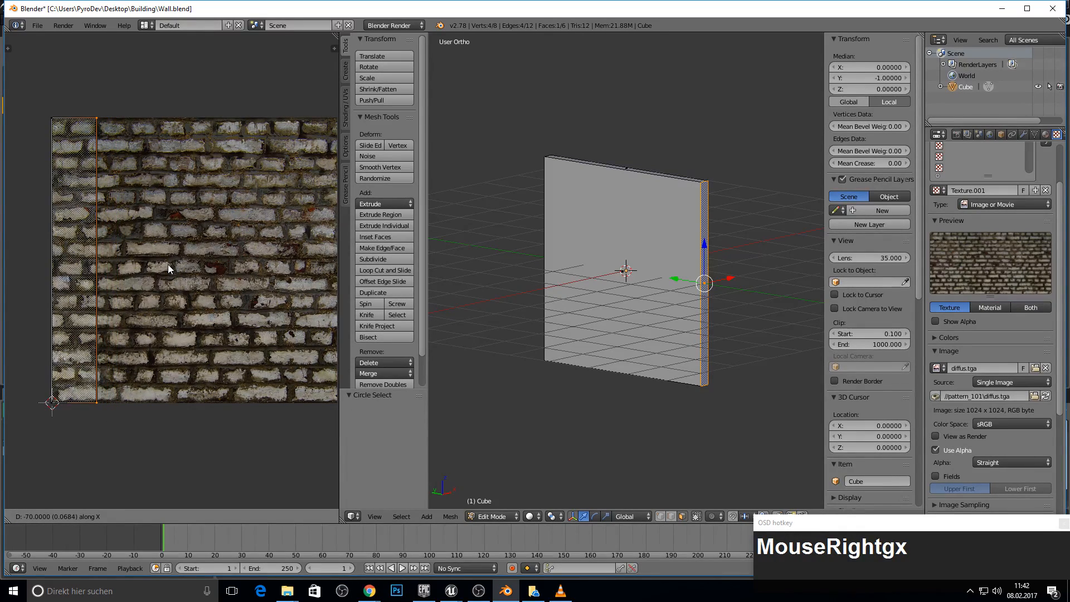
{"action": "left_click", "coordinate": [168, 264]}
Step: Export the wall with the adjusted side UVs as FBX, overwriting Wall.fbx, and return to the Unreal editor
{"action": "left_click", "coordinate": [37, 26]}
{"action": "left_click", "coordinate": [38, 25]}
{"action": "mouse_move", "coordinate": [56, 237]}
{"action": "left_click", "coordinate": [170, 271]}
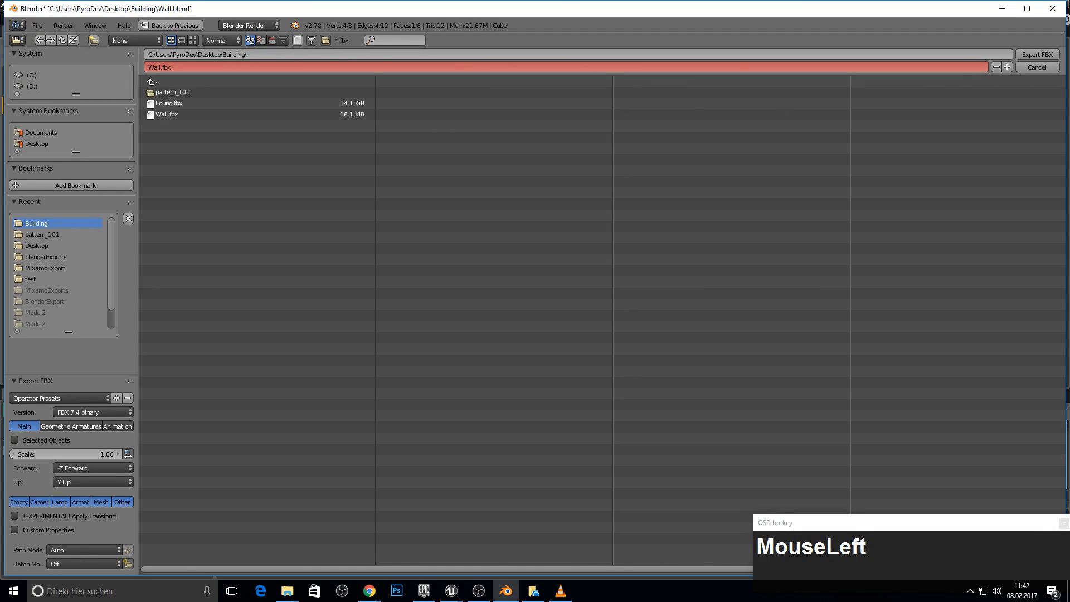
{"action": "left_click", "coordinate": [1034, 54]}
{"action": "left_click", "coordinate": [1001, 9]}
Step: Reimport Wall.fbx with the adjusted side UVs into the BuildingSystem folder and close the message log
{"action": "left_click", "coordinate": [561, 509]}
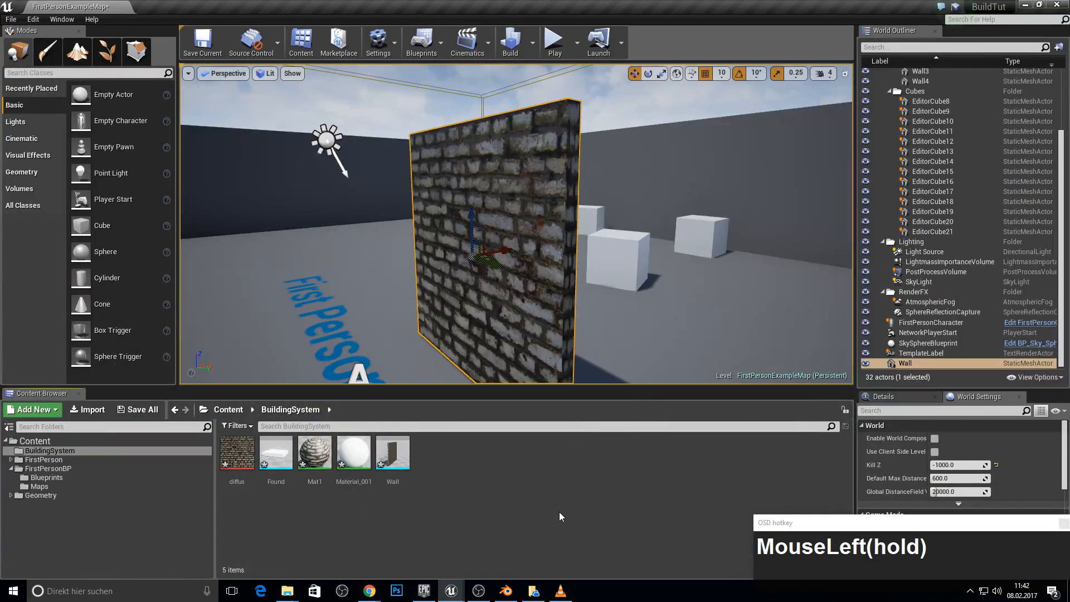
{"action": "key", "text": "F10"}
{"action": "left_click", "coordinate": [151, 103]}
{"action": "left_click", "coordinate": [437, 279]}
{"action": "left_click", "coordinate": [611, 336]}
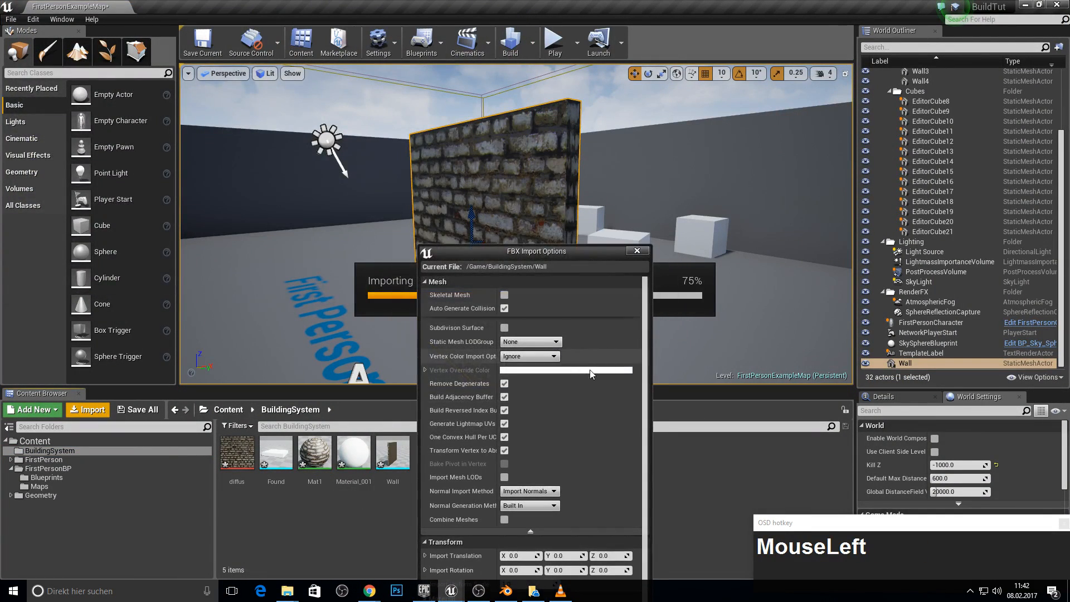
{"action": "left_click", "coordinate": [547, 522]}
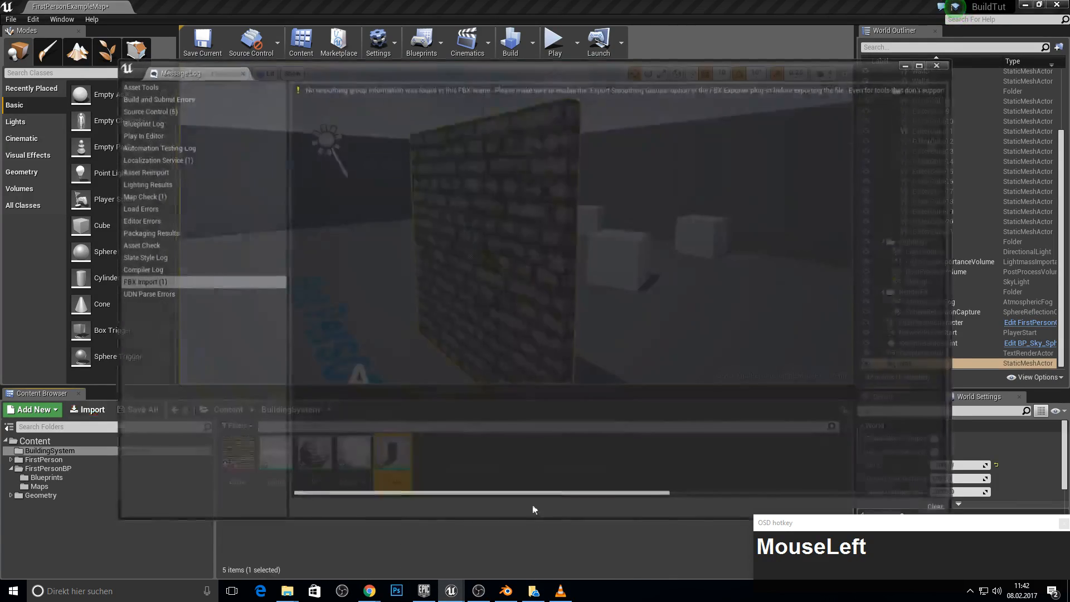
{"action": "left_click", "coordinate": [940, 63]}
Step: Inspect how the brick texture lines up at the reimported wall's corners, narrow sides and back
{"action": "right_click_drag", "start_coordinate": [669, 223], "coordinate": [670, 225]}
{"action": "key", "text": "a"}
{"action": "key", "text": "w"}
{"action": "key", "text": "d"}
{"action": "key", "text": "w"}
{"action": "key", "text": "w"}
{"action": "right_click_drag", "start_coordinate": [483, 218], "coordinate": [442, 233]}
{"action": "key", "text": "a"}
{"action": "key", "text": "a"}
{"action": "key", "text": "a"}
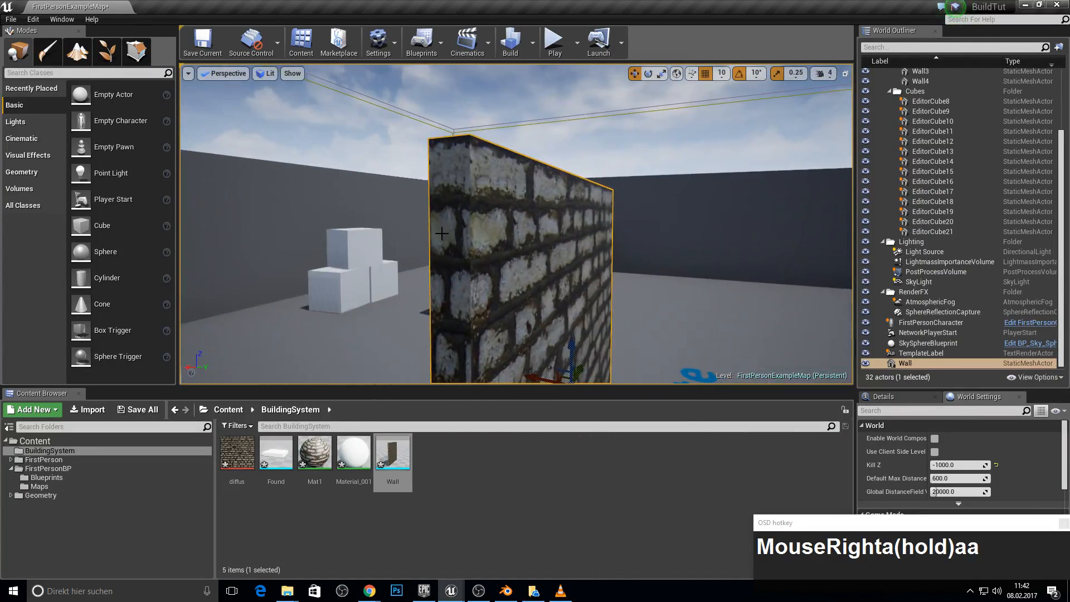
{"action": "key", "text": "d"}
{"action": "key", "text": "s"}
{"action": "right_click_drag", "start_coordinate": [442, 193], "coordinate": [528, 204]}
{"action": "key", "text": "a"}
{"action": "key", "text": "w"}
{"action": "key", "text": "a"}
{"action": "key", "text": "d"}
{"action": "key", "text": "d"}
{"action": "key", "text": "d"}
{"action": "key", "text": "d"}
{"action": "key", "text": "d"}
{"action": "key", "text": "w"}
{"action": "key", "text": "a"}
{"action": "key", "text": "s"}
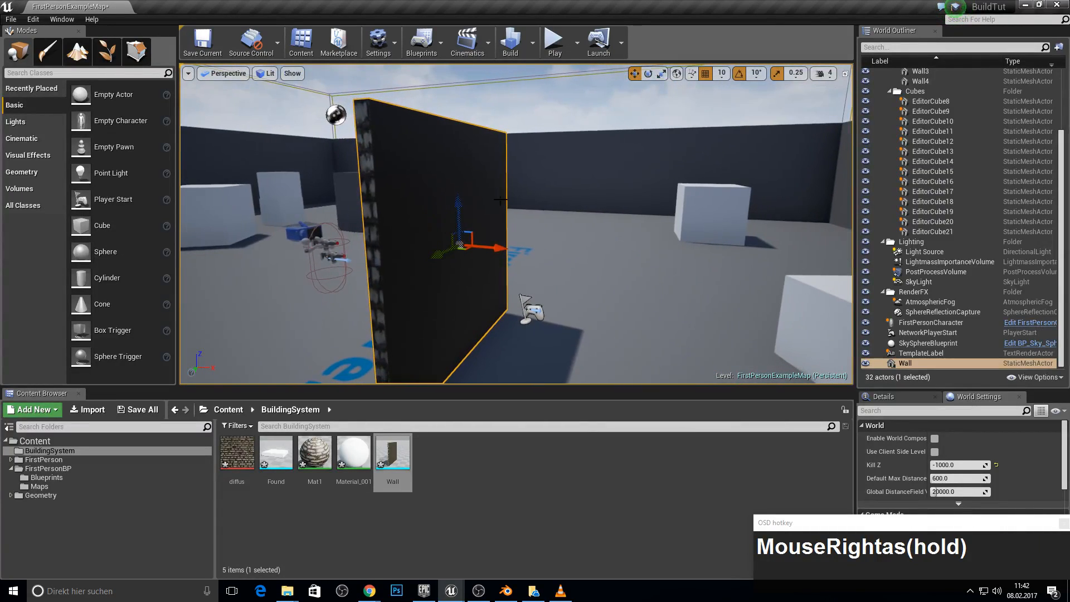
Step: Place the Found static mesh on the level floor beside the brick wall
{"action": "key", "text": "a"}
{"action": "key", "text": "d"}
{"action": "right_click_drag", "start_coordinate": [466, 259], "coordinate": [440, 229]}
{"action": "key", "text": "w"}
{"action": "key", "text": "a"}
{"action": "key", "text": "s"}
{"action": "key", "text": "d"}
{"action": "key", "text": "w"}
{"action": "key", "text": "d"}
{"action": "key", "text": "a"}
{"action": "left_click_drag", "start_coordinate": [276, 454], "coordinate": [640, 323]}
{"action": "key", "text": "a"}
{"action": "right_click_drag", "start_coordinate": [640, 323], "coordinate": [618, 320]}
{"action": "key", "text": "d"}
{"action": "key", "text": "d"}
{"action": "key", "text": "w"}
{"action": "key", "text": "s"}
{"action": "key", "text": "w"}
{"action": "key", "text": "a"}
{"action": "key", "text": "s"}
{"action": "key", "text": "a"}
{"action": "key", "text": "F10"}
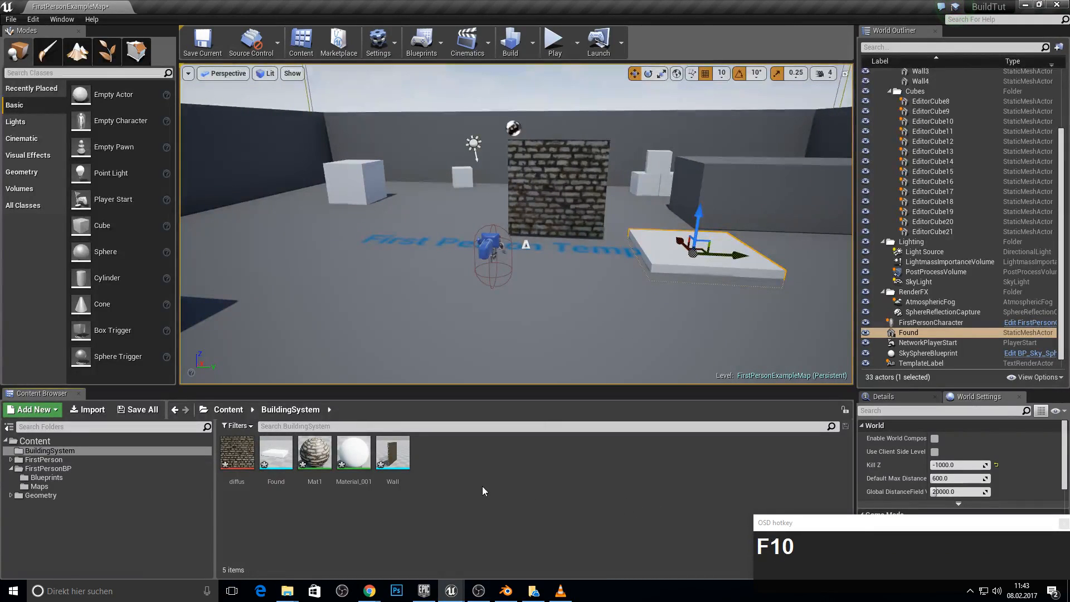
Step: Create an Actor Blueprint Class named BuildActor in the BuildingSystem folder
{"action": "right_click", "coordinate": [467, 469]}
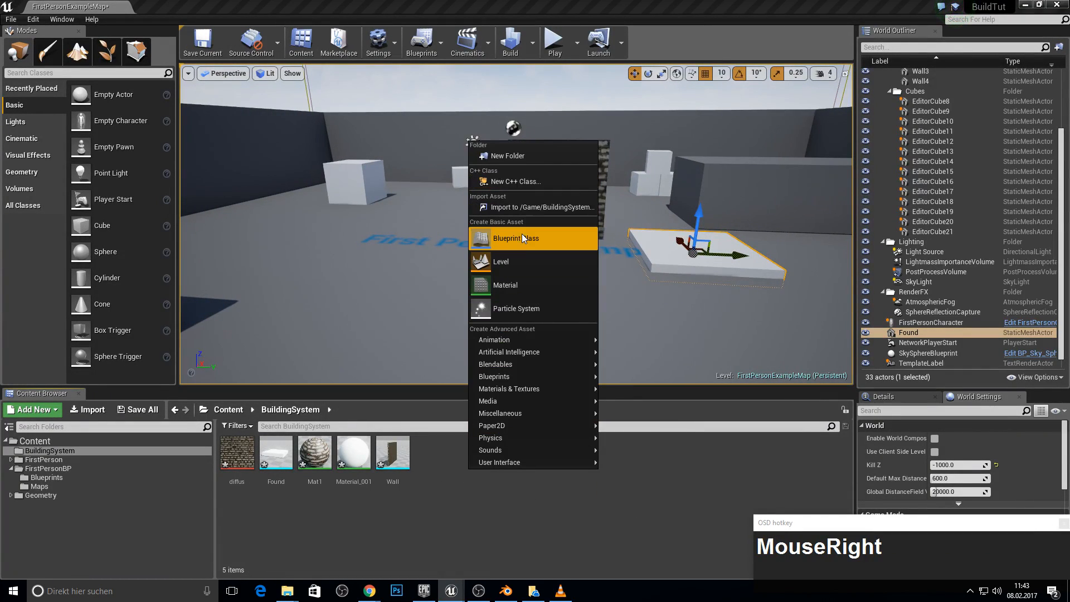
{"action": "left_click", "coordinate": [486, 227]}
{"action": "left_click", "coordinate": [441, 184]}
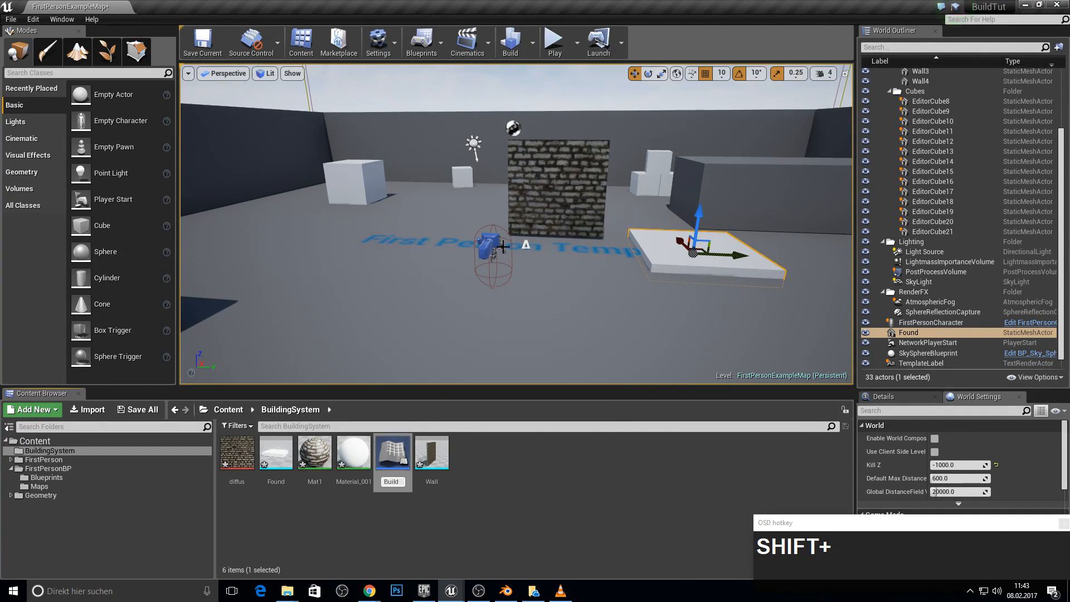
{"action": "type", "text": "BuildActor"}
{"action": "key", "text": "Return"}
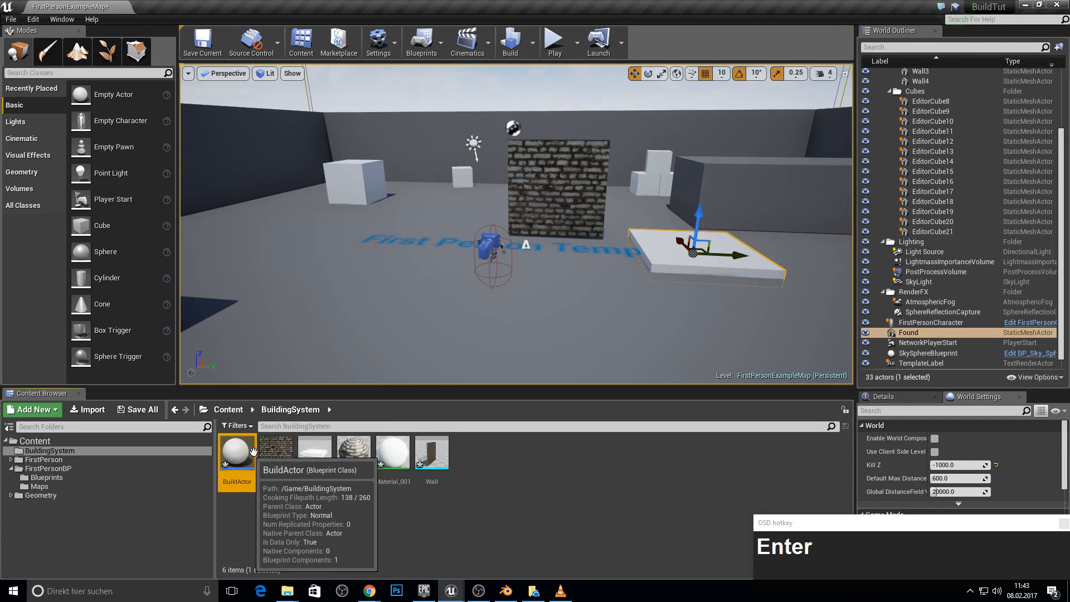
{"action": "left_click", "coordinate": [261, 507]}
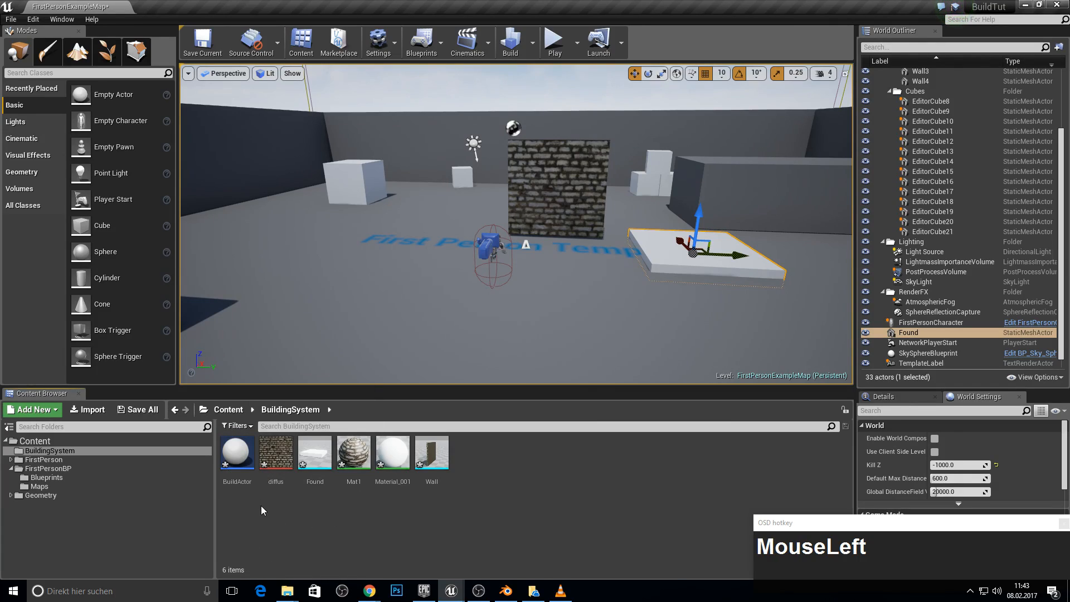
Step: Create a Blueprint Interface named BuildInterface in the BuildingSystem folder
{"action": "right_click", "coordinate": [518, 465]}
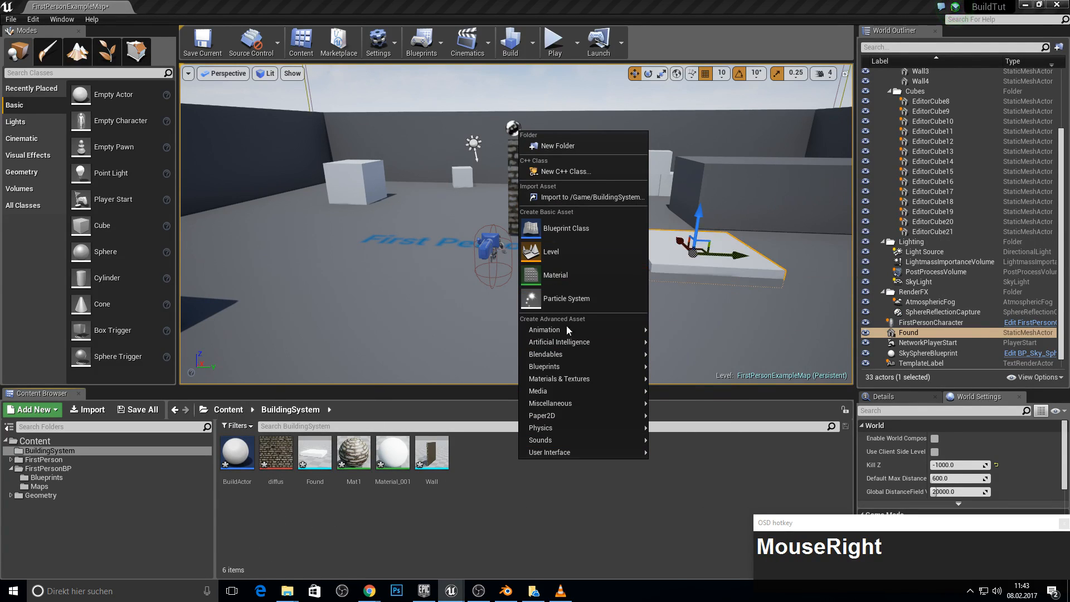
{"action": "left_click", "coordinate": [577, 365]}
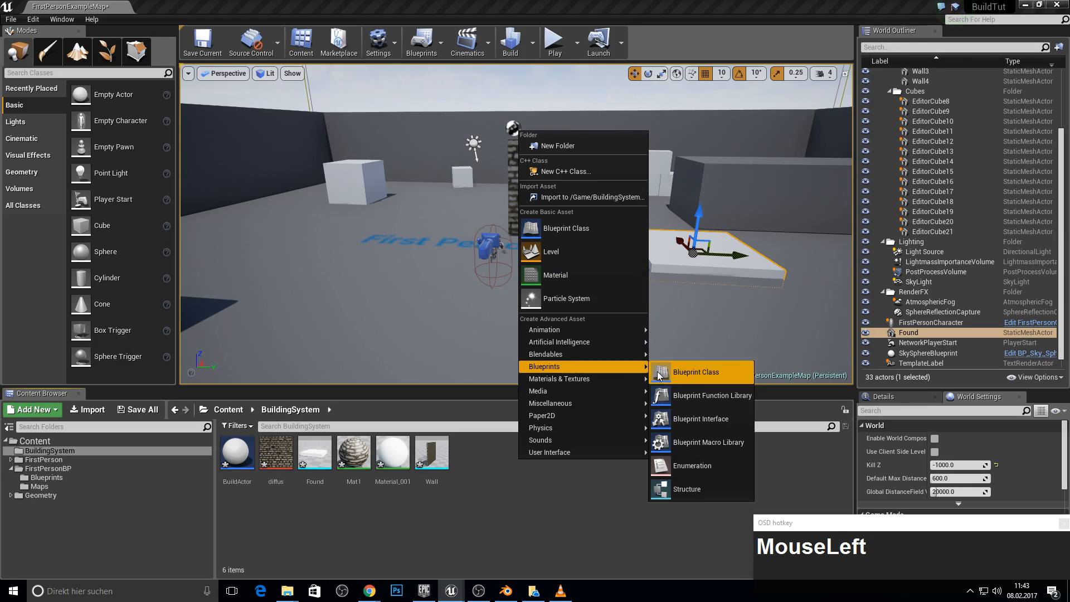
{"action": "left_click", "coordinate": [680, 415]}
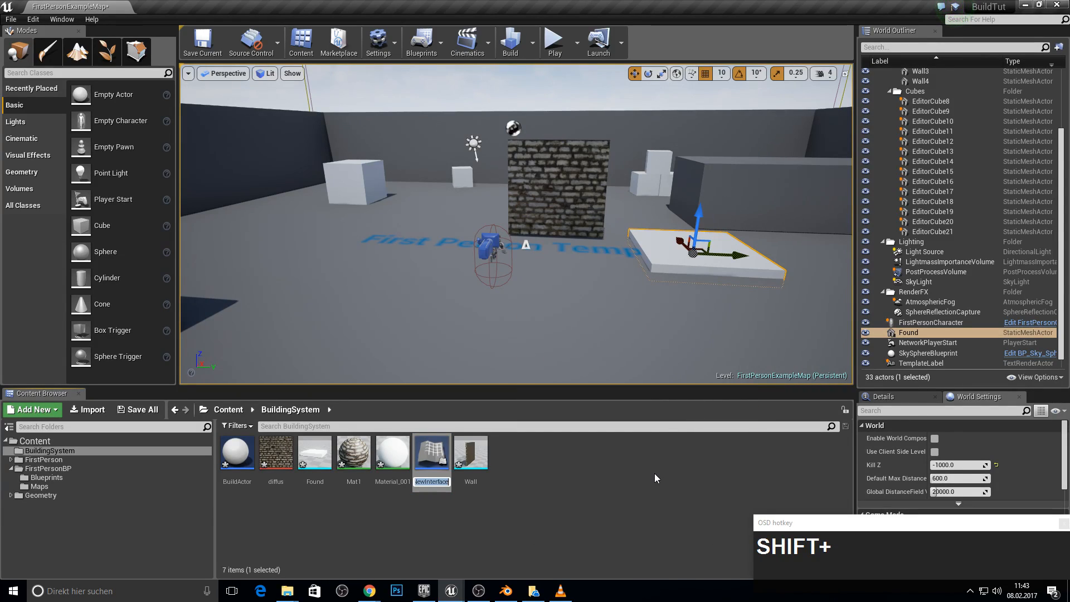
{"action": "type", "text": "BuildInterface"}
{"action": "key", "text": "Return"}
{"action": "left_click", "coordinate": [296, 529]}
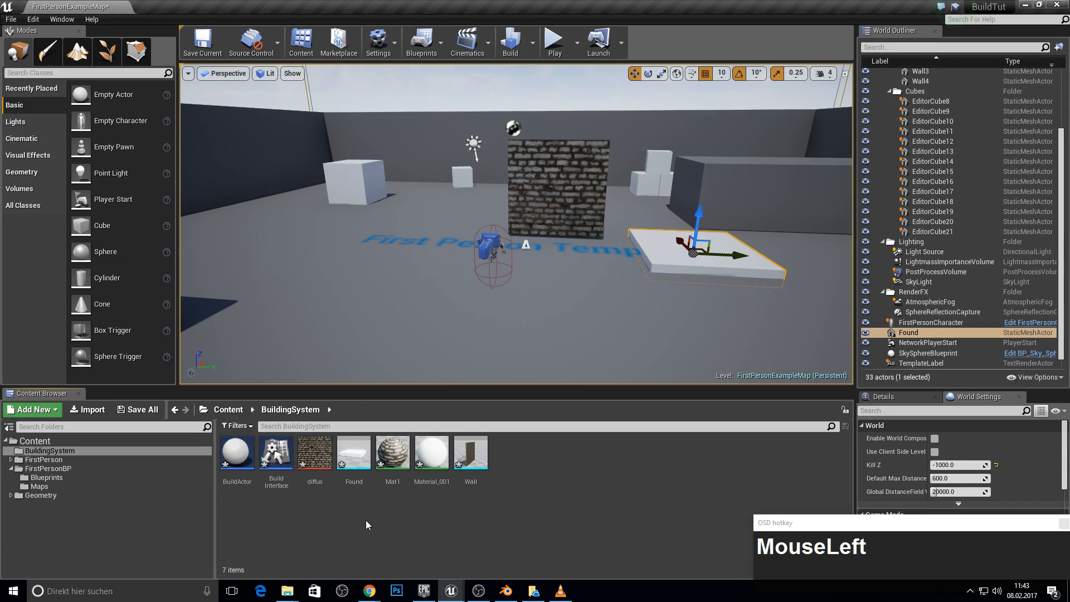
Step: Open the BuildActor blueprint, add a Scene component and make it the root in place of DefaultSceneRoot
{"action": "double_click", "coordinate": [238, 454]}
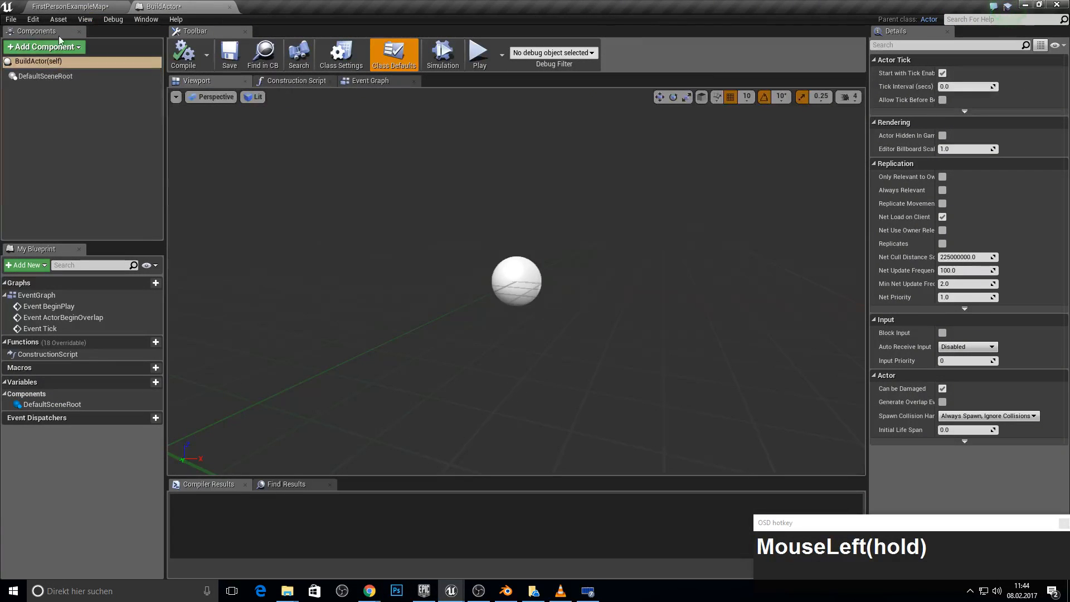
{"action": "left_click", "coordinate": [56, 47]}
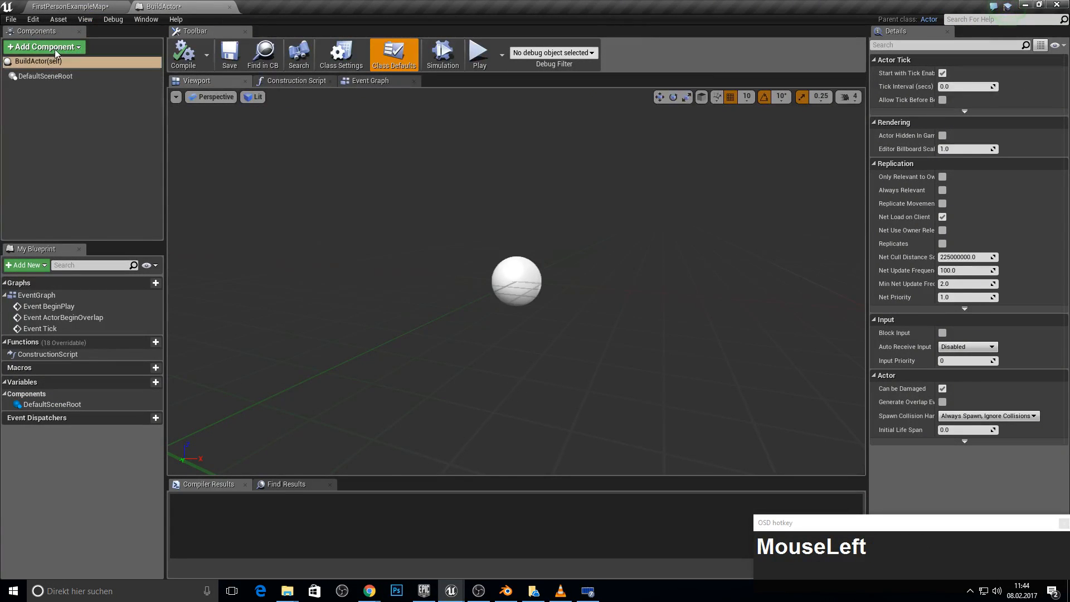
{"action": "type", "text": "sc"}
{"action": "key", "text": "Down"}
{"action": "key", "text": "Down"}
{"action": "key", "text": "Return"}
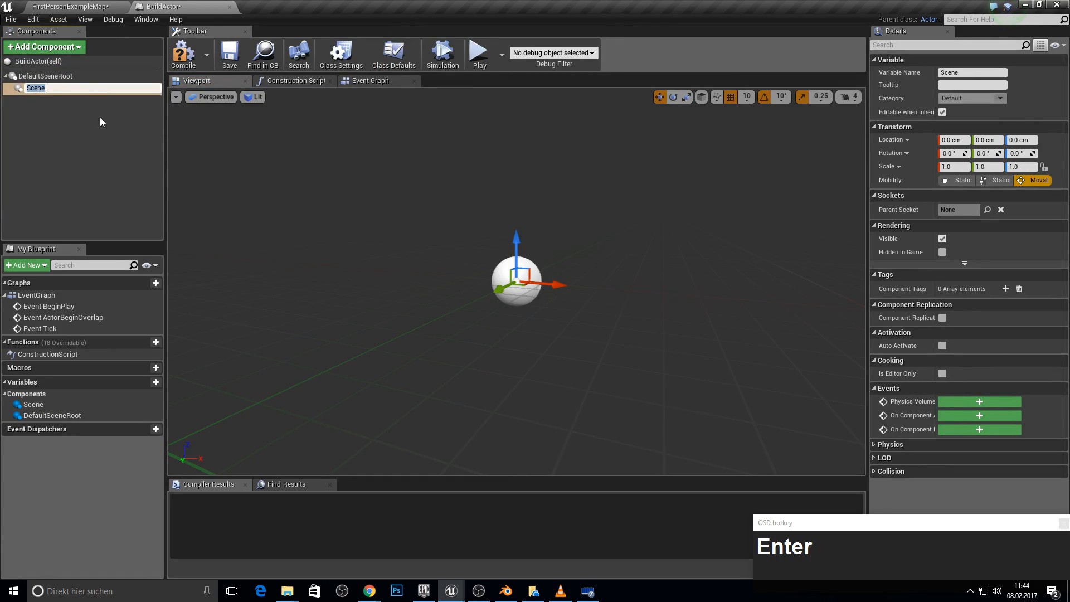
{"action": "left_click", "coordinate": [59, 118]}
{"action": "mouse_move", "coordinate": [89, 88]}
{"action": "left_mouse_down"}
{"action": "mouse_move", "coordinate": [55, 69]}
{"action": "mouse_move", "coordinate": [74, 76]}
{"action": "left_mouse_up"}
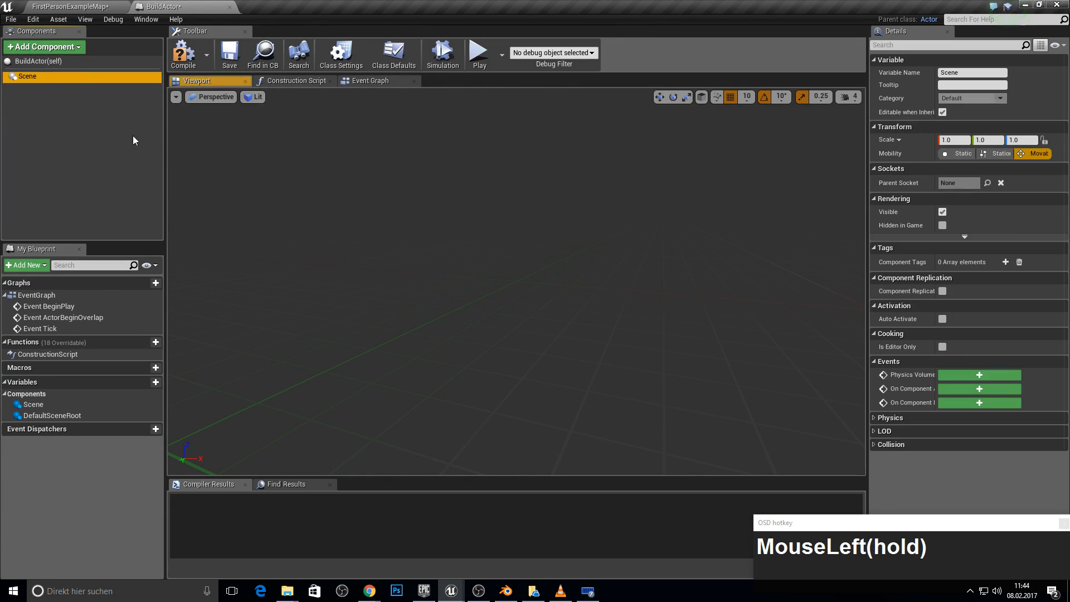
{"action": "left_click", "coordinate": [131, 119]}
Step: Add a Static Mesh component under the Scene root and name it Floor
{"action": "left_click", "coordinate": [49, 49]}
{"action": "type", "text": "S"}
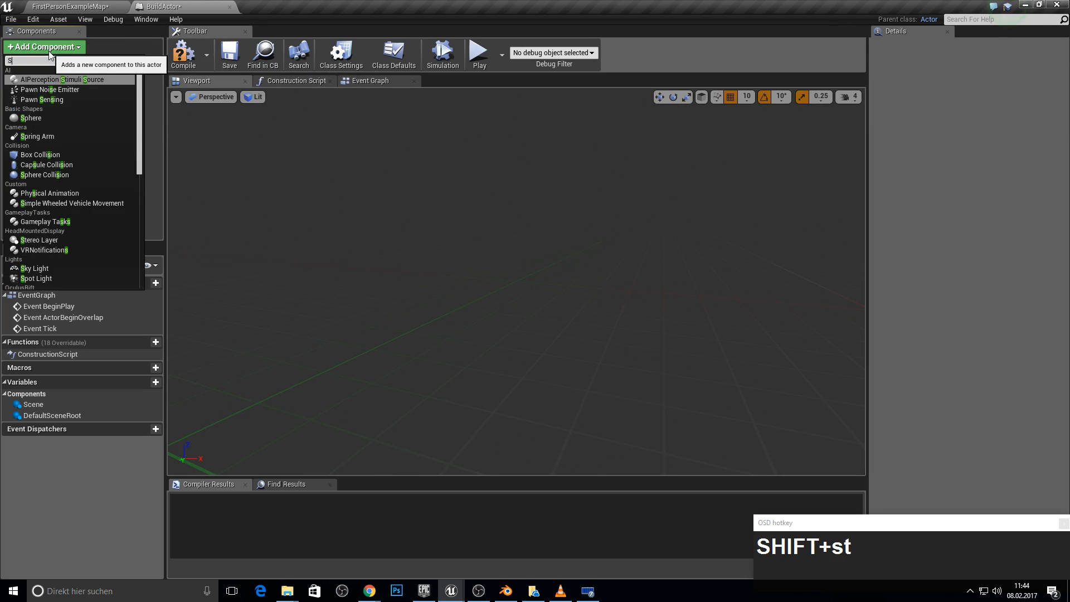
{"action": "type", "text": "ta"}
{"action": "key", "text": "Down"}
{"action": "key", "text": "Down"}
{"action": "key", "text": "Return"}
{"action": "type", "text": "Floor"}
{"action": "key", "text": "Return"}
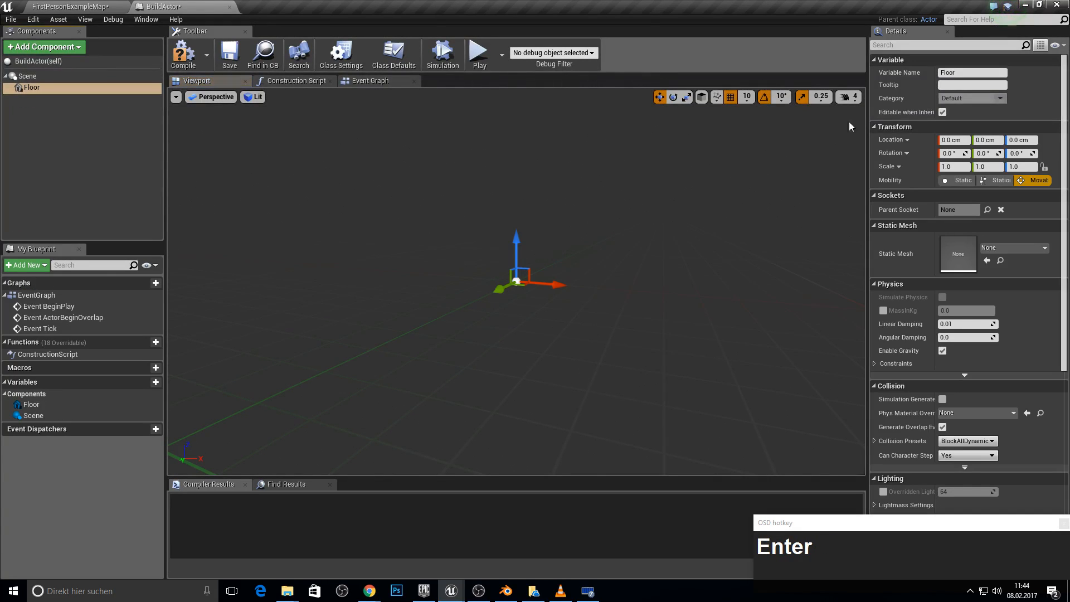
Step: Assign the Found mesh to the Floor component and compile the blueprint
{"action": "left_click", "coordinate": [1006, 247]}
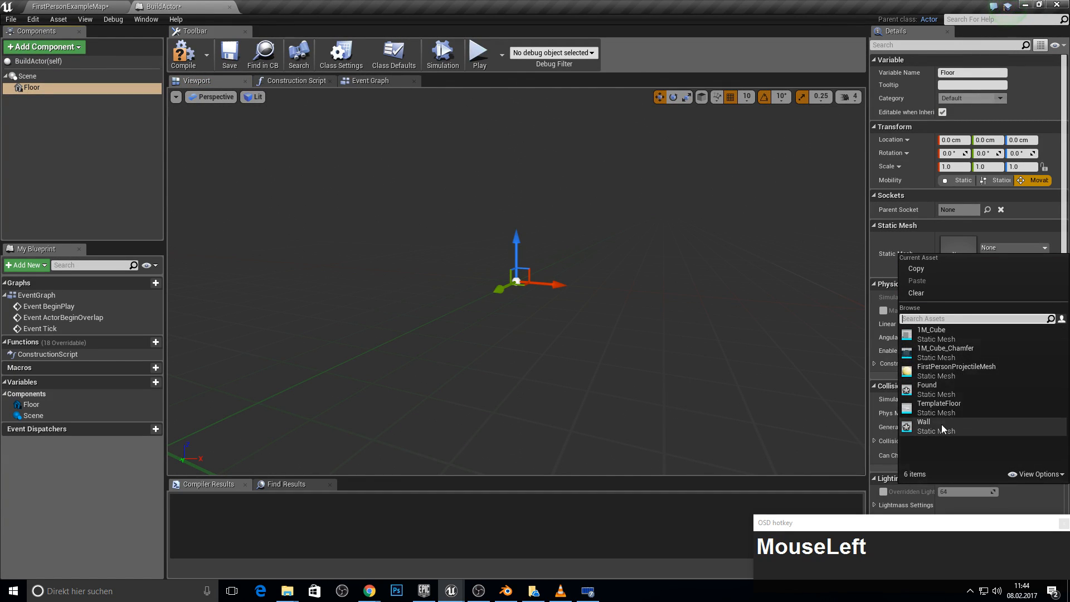
{"action": "left_click", "coordinate": [894, 379]}
{"action": "key", "text": "s"}
{"action": "right_click_drag", "start_coordinate": [724, 323], "coordinate": [702, 318]}
{"action": "key", "text": "a"}
{"action": "key", "text": "w"}
{"action": "key", "text": "d"}
{"action": "key", "text": "w"}
{"action": "key", "text": "a"}
{"action": "key", "text": "w"}
{"action": "key", "text": "d"}
{"action": "key", "text": "s"}
{"action": "left_click", "coordinate": [183, 60]}
{"action": "left_click", "coordinate": [183, 59]}
{"action": "mouse_move", "coordinate": [390, 222]}
{"action": "right_mouse_down"}
{"action": "mouse_move", "coordinate": [423, 268]}
{"action": "mouse_move", "coordinate": [390, 212]}
{"action": "mouse_move", "coordinate": [396, 234]}
{"action": "right_mouse_up"}
{"action": "key", "text": "s"}
{"action": "key", "text": "a"}
{"action": "key", "text": "w"}
{"action": "key", "text": "s"}
{"action": "key", "text": "w"}
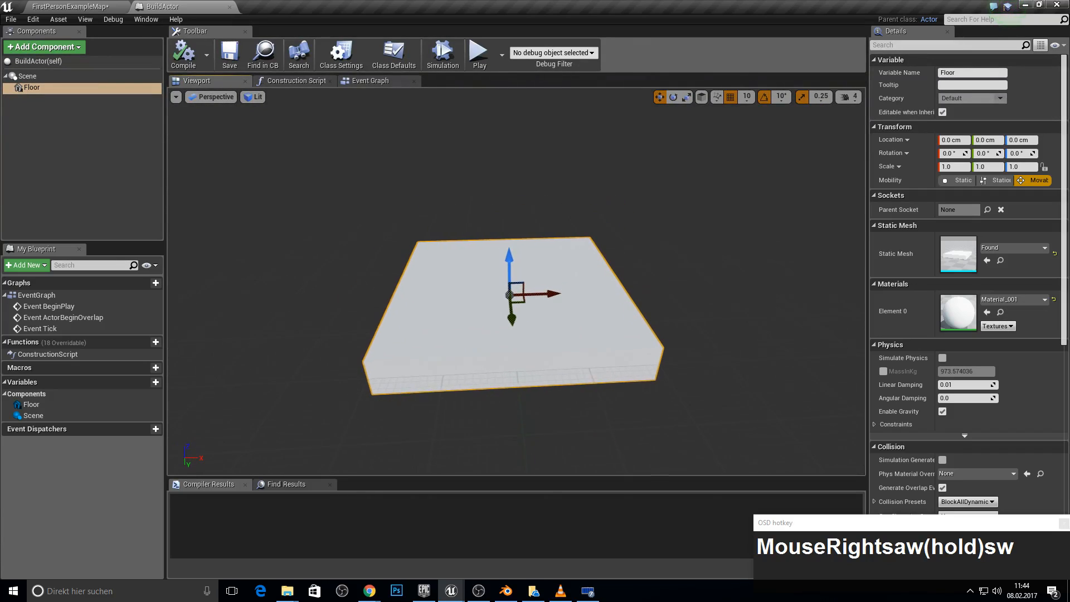
Step: Add a Box Collision component to BuildActor and compile the blueprint
{"action": "left_click", "coordinate": [45, 47]}
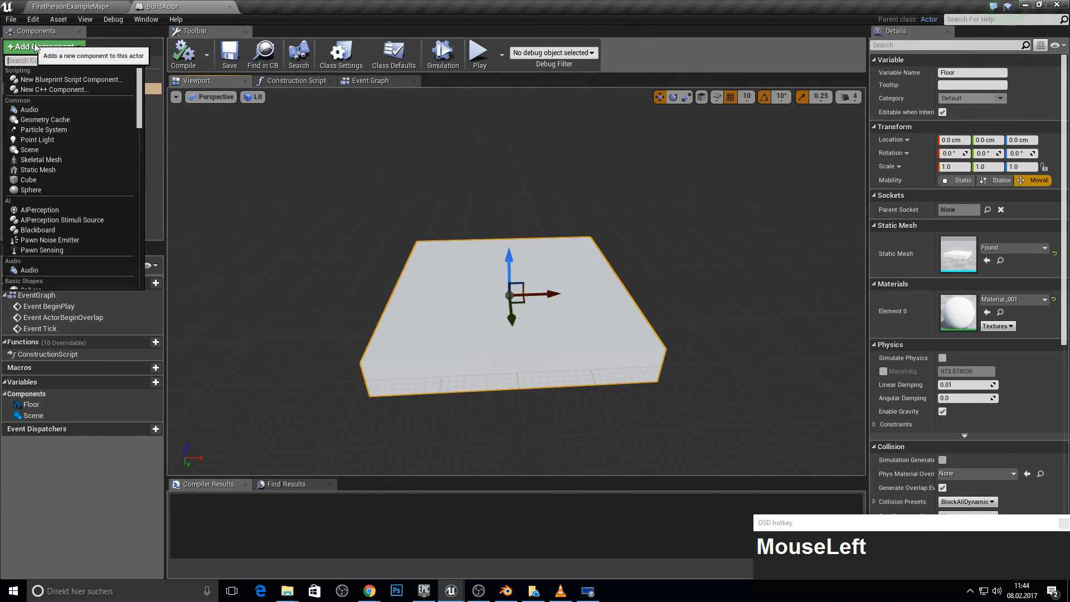
{"action": "type", "text": "foun"}
{"action": "key", "text": "BackSpace"}
{"action": "key", "text": "BackSpace"}
{"action": "key", "text": "BackSpace"}
{"action": "key", "text": "BackSpace"}
{"action": "type", "text": "box"}
{"action": "key", "text": "Return"}
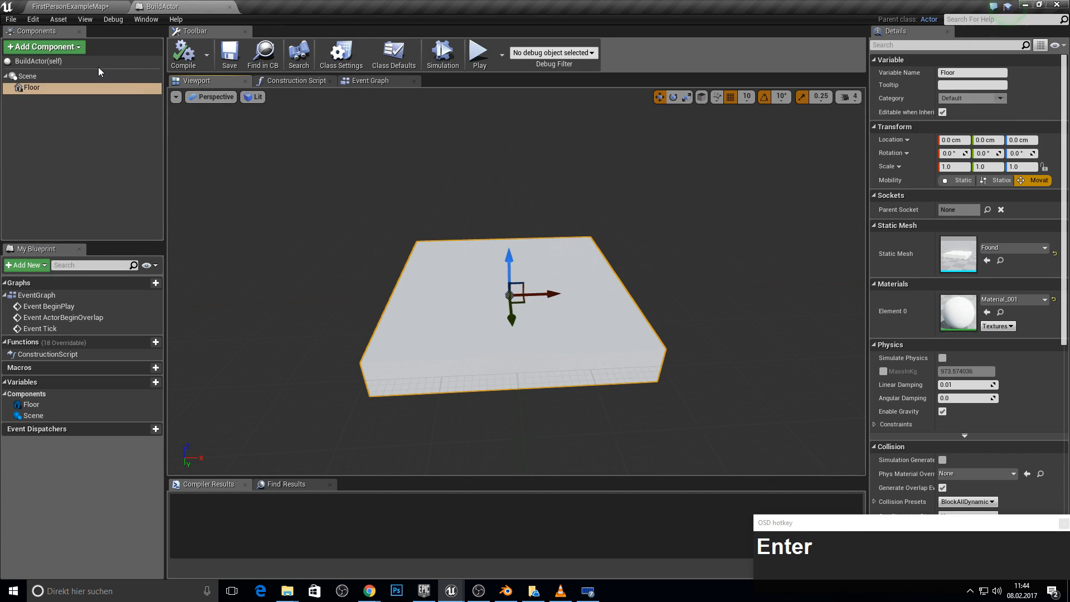
{"action": "left_click", "coordinate": [183, 53]}
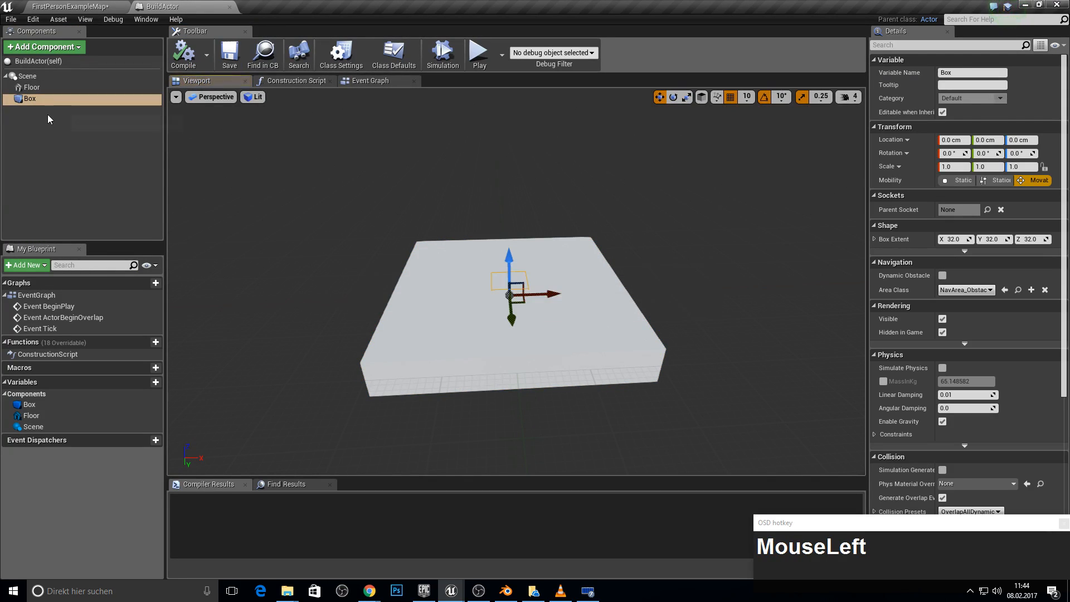
Step: Rename the Box collision component as Found1
{"action": "left_click", "coordinate": [59, 99]}
{"action": "key", "text": "F2"}
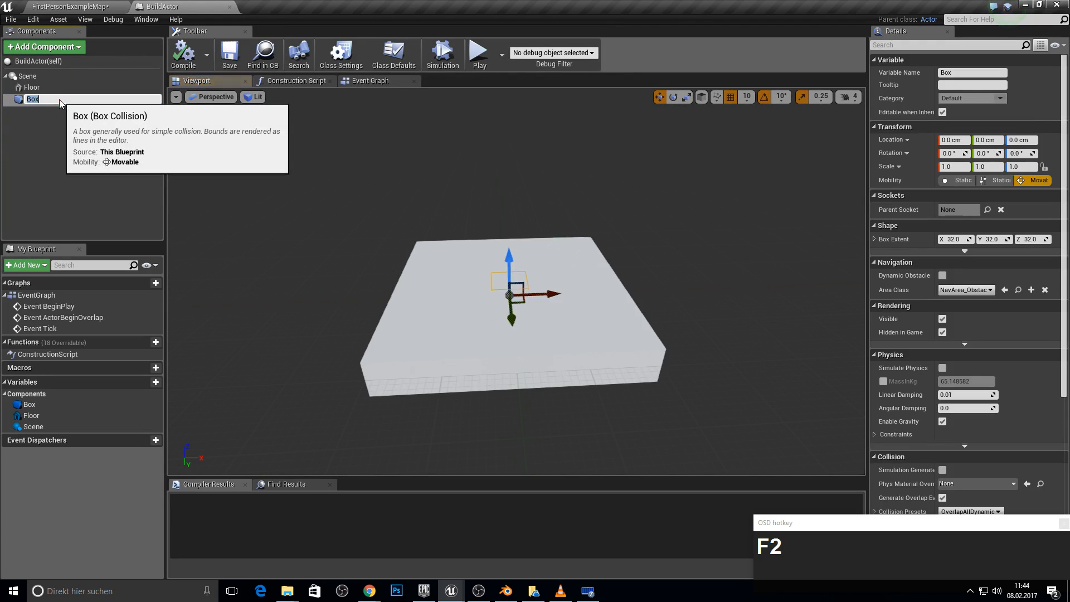
{"action": "type", "text": "Found1"}
{"action": "key", "text": "Return"}
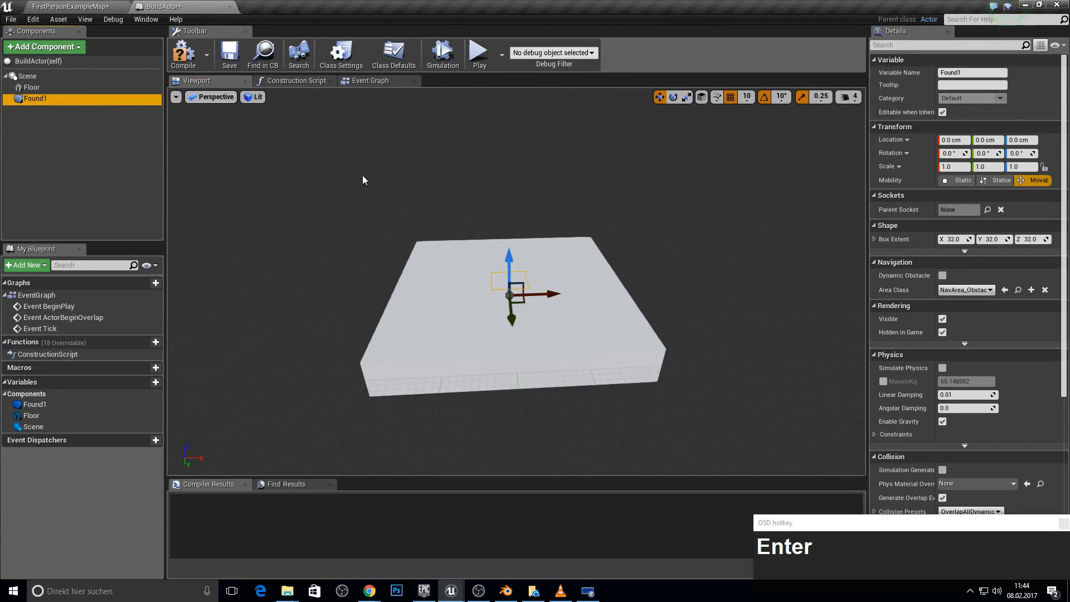
Step: Set Found1's box extent to 200 in X and 200 in Y to match the floor mesh
{"action": "key", "text": "w"}
{"action": "right_click_drag", "start_coordinate": [517, 283], "coordinate": [311, 157]}
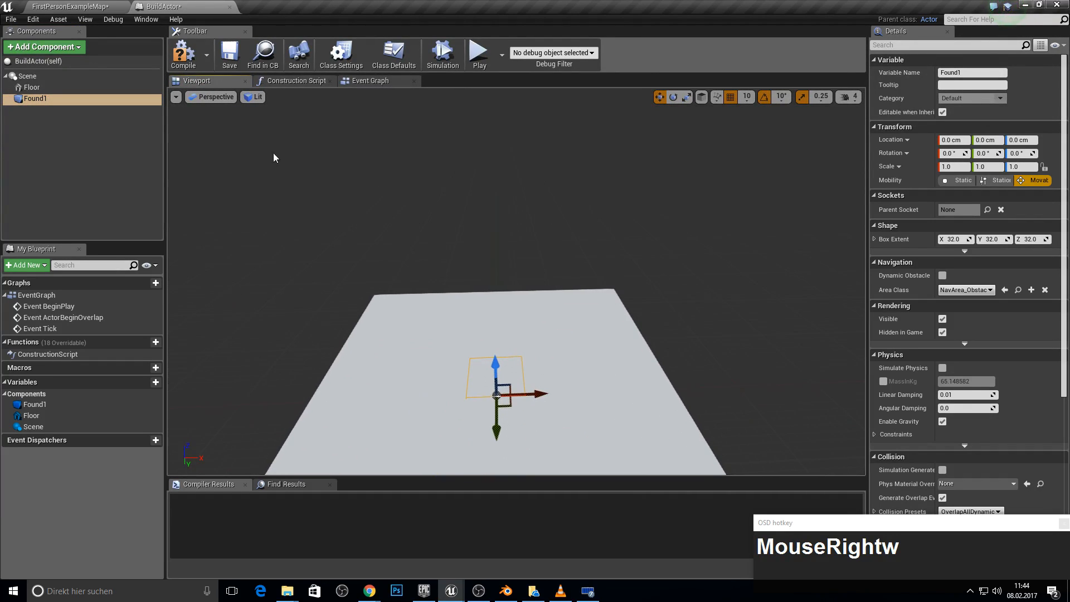
{"action": "left_click", "coordinate": [213, 99]}
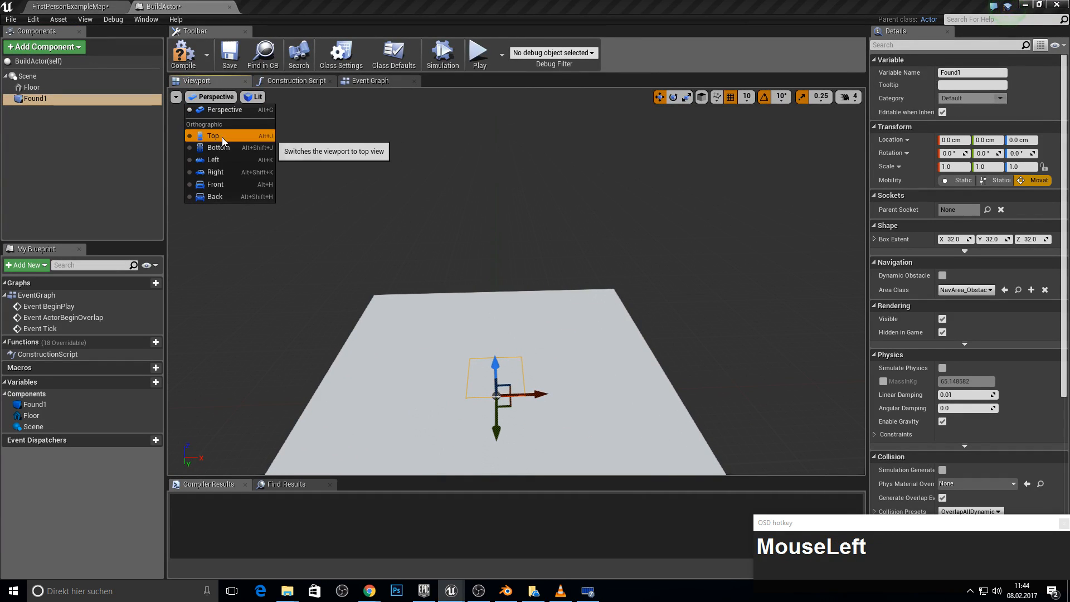
{"action": "left_click", "coordinate": [222, 134]}
{"action": "scroll", "coordinate": [501, 280], "scroll_direction": "up", "scroll_amount": 3}
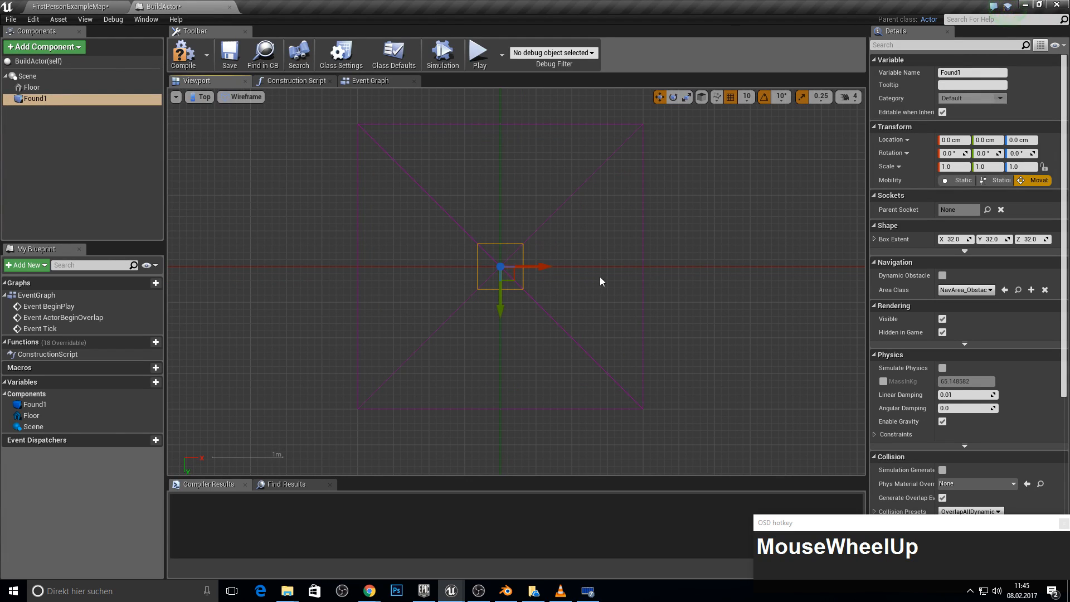
{"action": "left_click", "coordinate": [954, 239]}
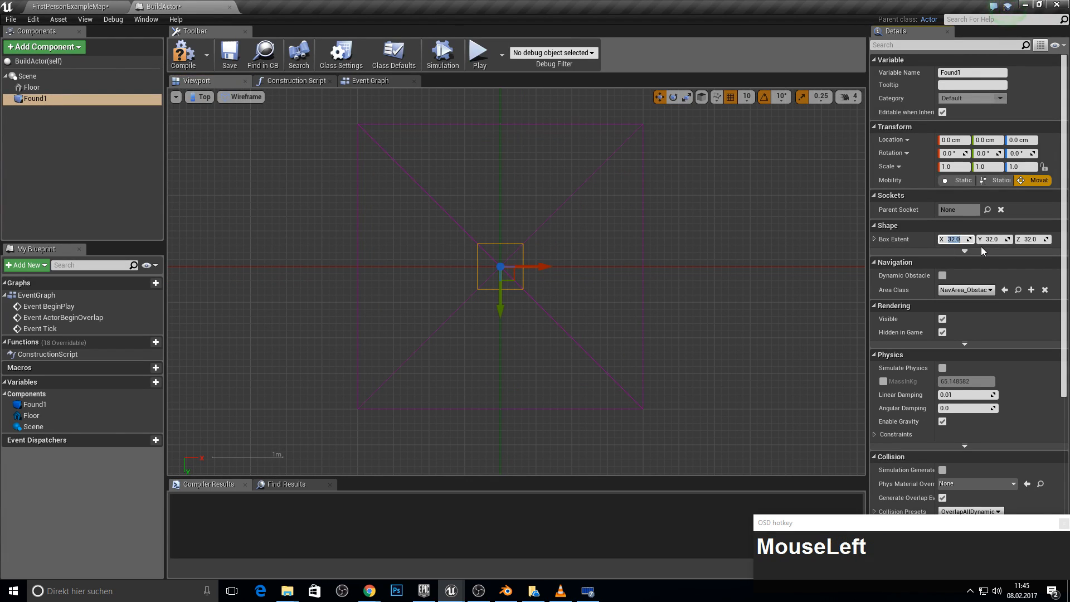
{"action": "type", "text": "40"}
{"action": "type", "text": "0.0"}
{"action": "key", "text": "BackSpace"}
{"action": "key", "text": "Return"}
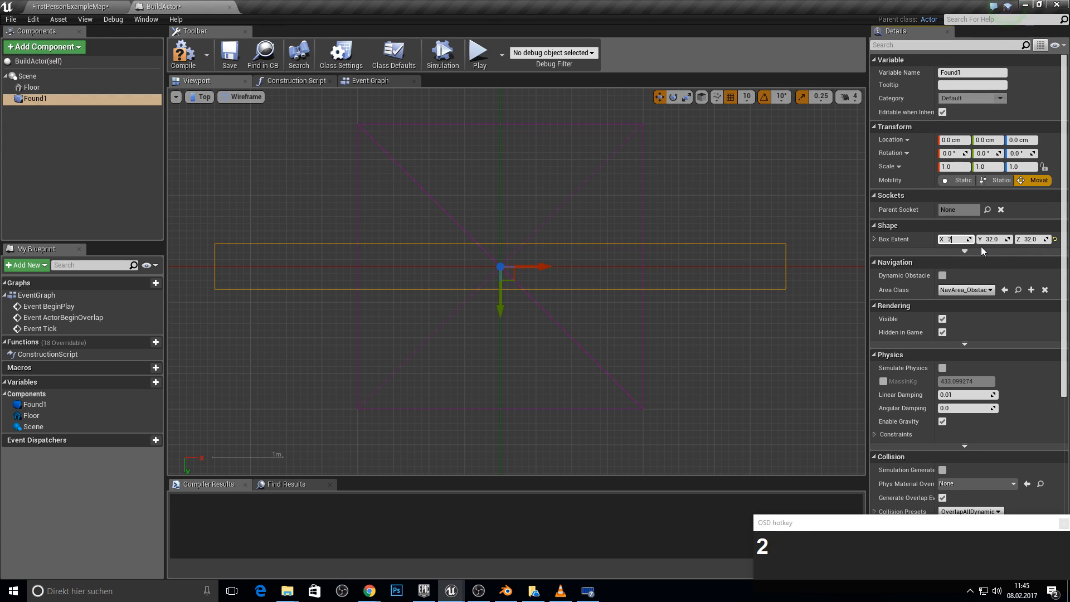
{"action": "key", "text": "Return"}
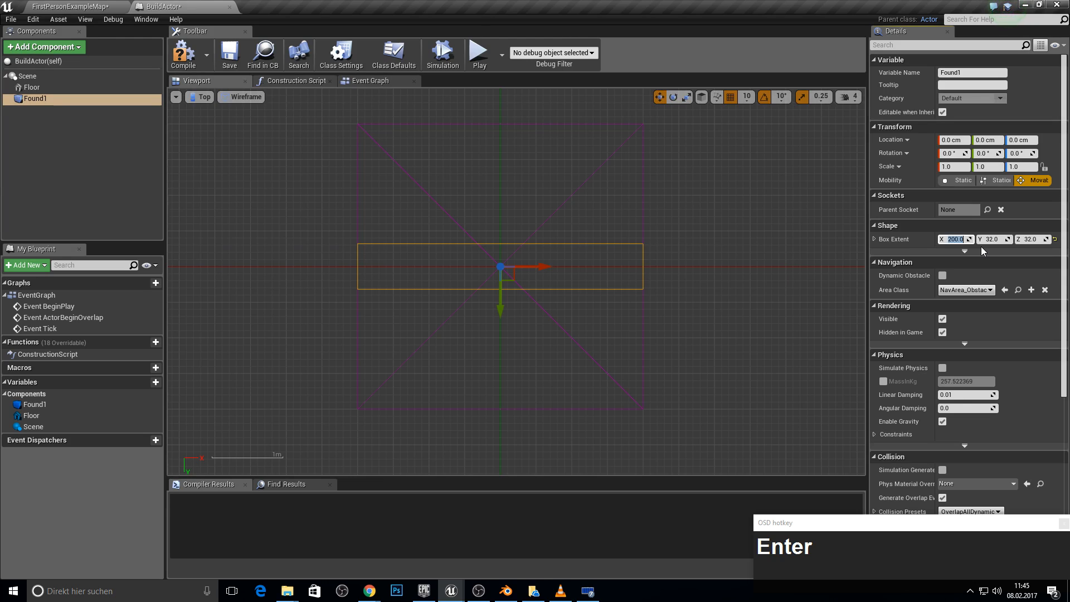
{"action": "left_click", "coordinate": [998, 240]}
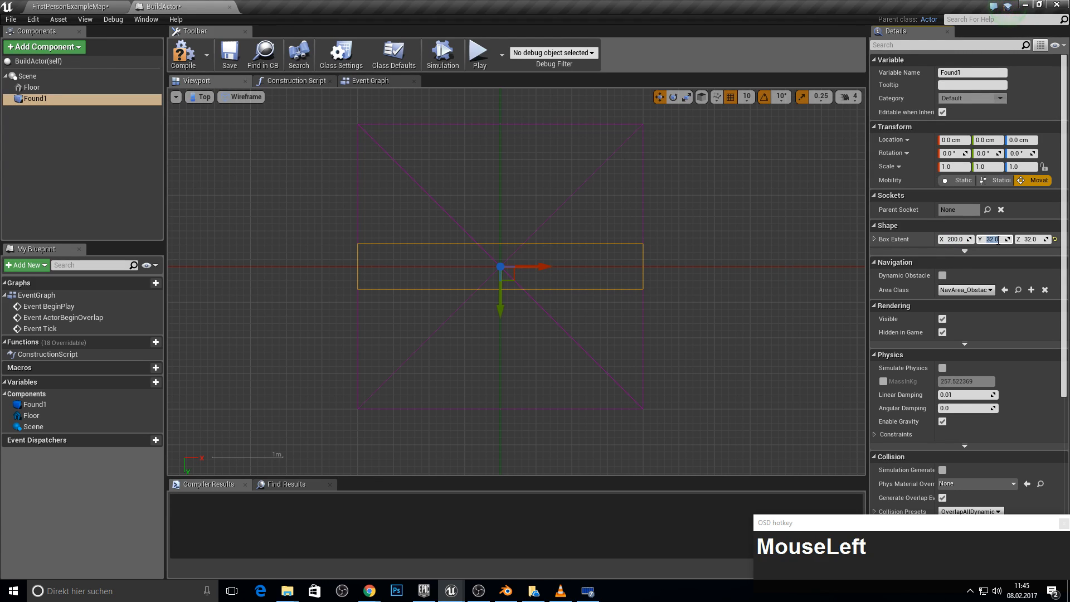
{"action": "type", "text": "200"}
{"action": "key", "text": "Return"}
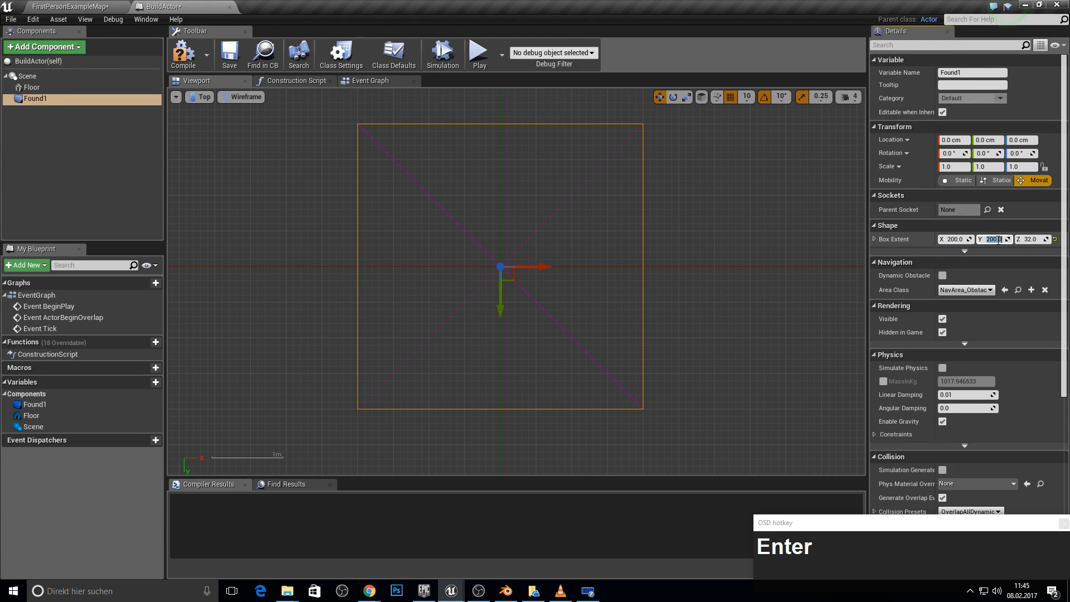
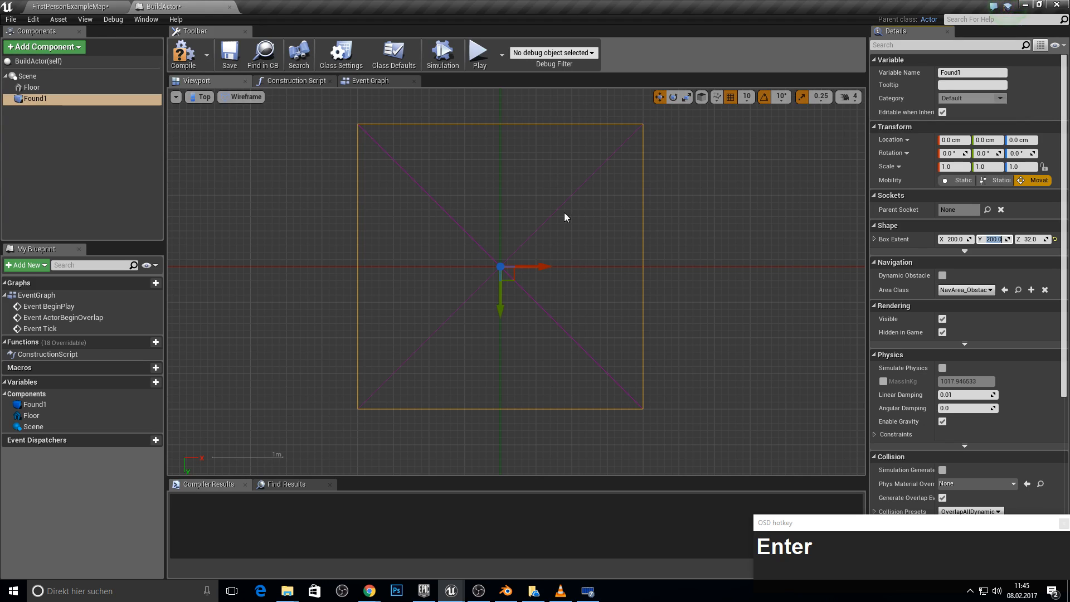
Step: In the front view, move the Found1 box along the X axis to -400 cm, directly beside the floor mesh
{"action": "left_click", "coordinate": [201, 96]}
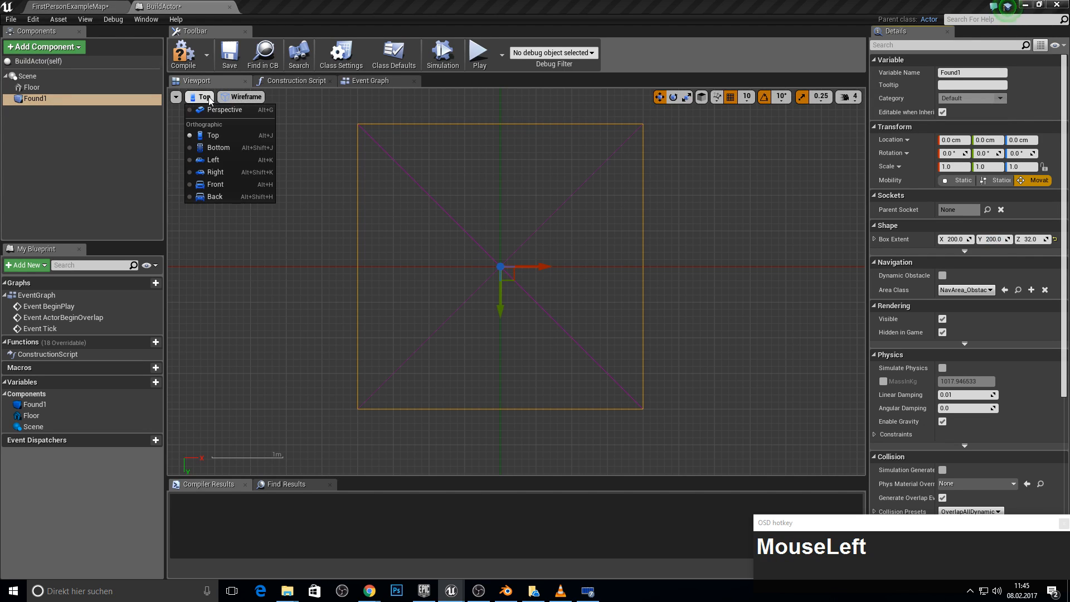
{"action": "left_click", "coordinate": [214, 184]}
{"action": "scroll", "coordinate": [474, 278], "scroll_direction": "up", "scroll_amount": 2}
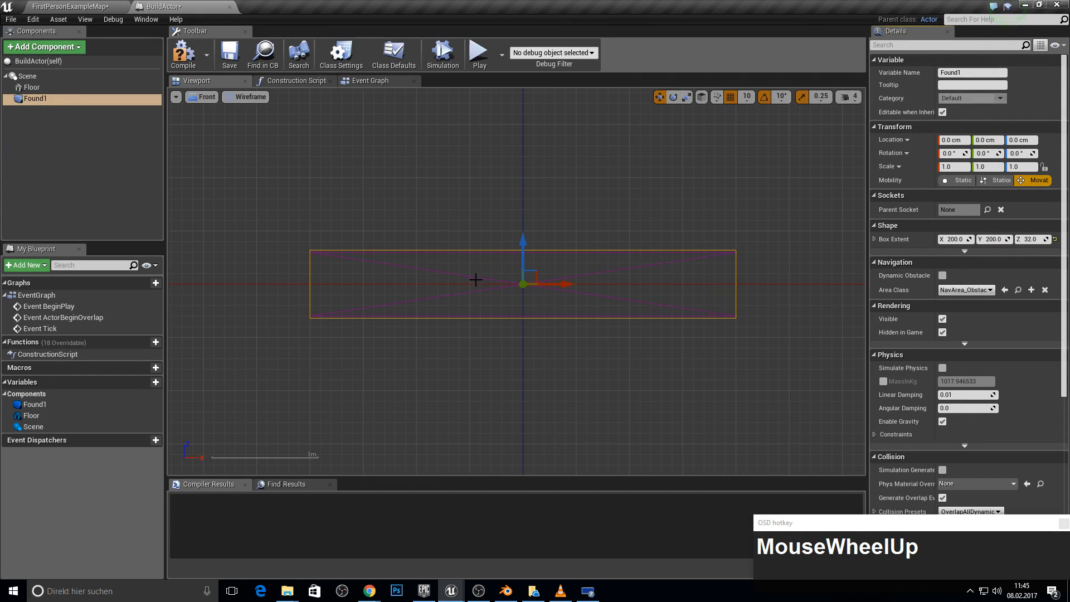
{"action": "scroll", "coordinate": [491, 255], "scroll_direction": "down", "scroll_amount": 1}
{"action": "scroll", "coordinate": [489, 253], "scroll_direction": "up", "scroll_amount": 1}
{"action": "scroll", "coordinate": [489, 263], "scroll_direction": "down", "scroll_amount": 1}
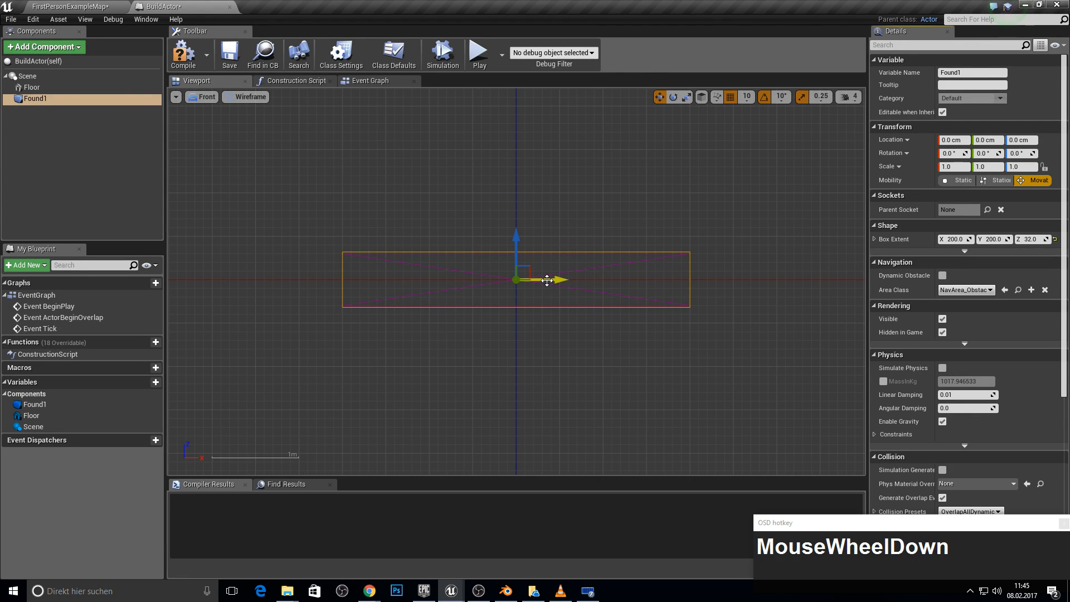
{"action": "left_click_drag", "start_coordinate": [557, 278], "coordinate": [210, 287]}
{"action": "right_click_drag", "start_coordinate": [254, 356], "coordinate": [419, 329]}
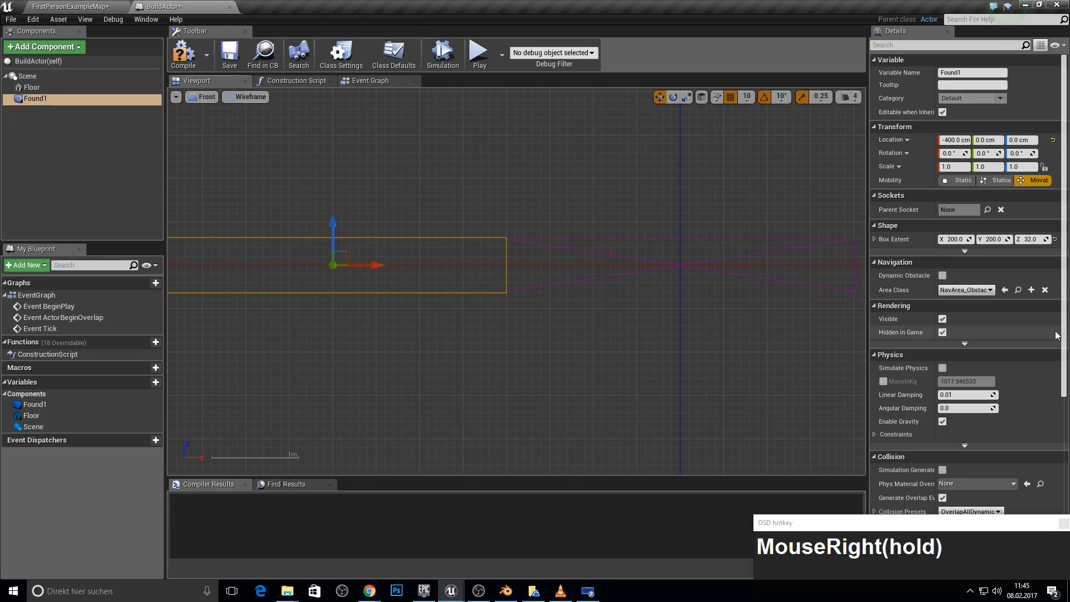
{"action": "key", "text": "w"}
{"action": "key", "text": "a"}
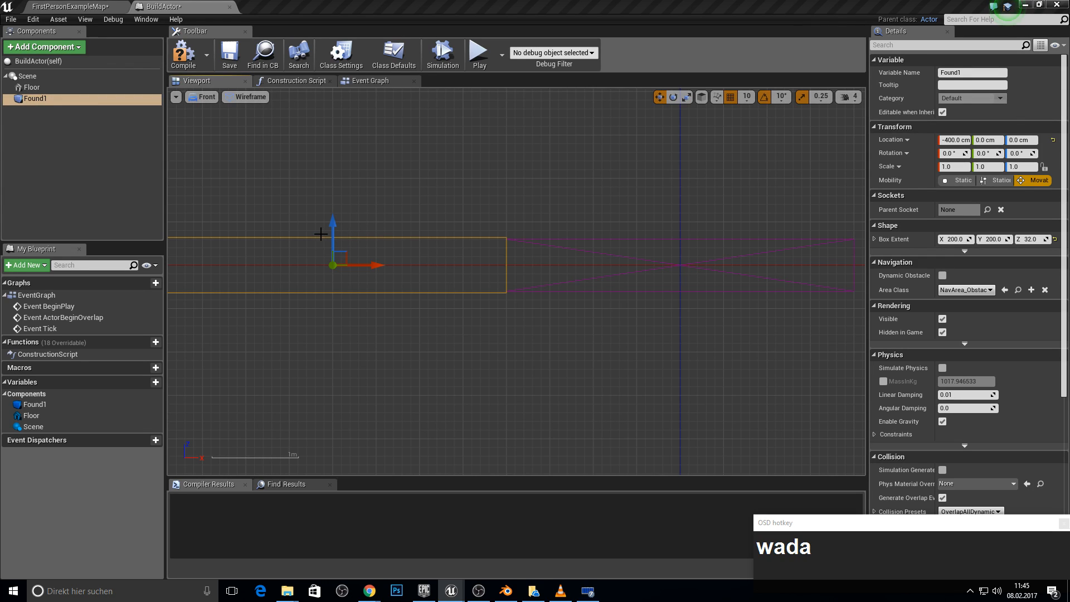
{"action": "left_click", "coordinate": [1008, 6]}
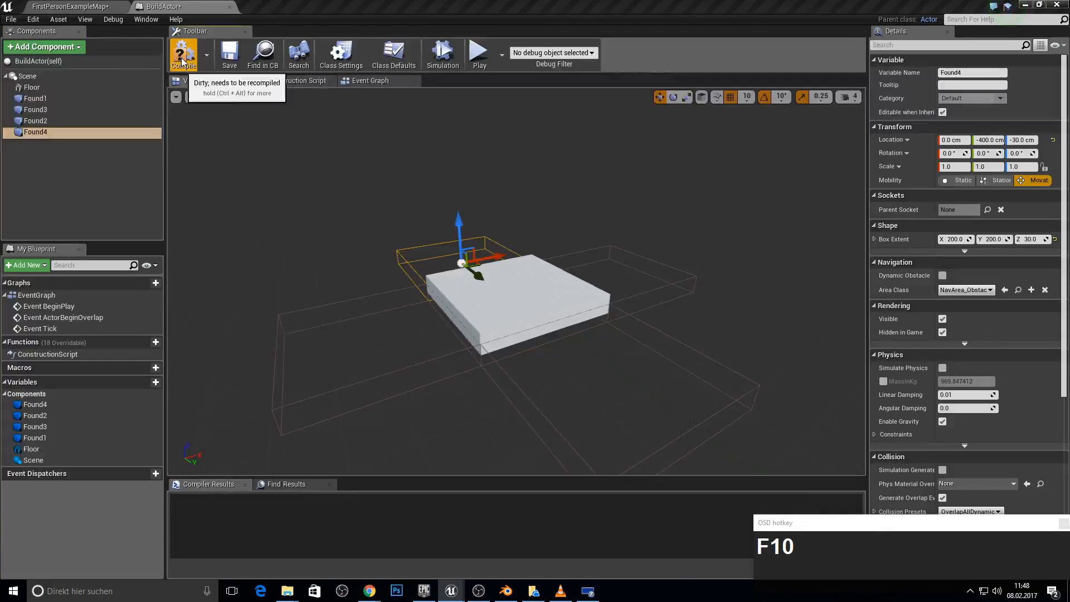
Step: Compile and save BuildActor, and open the FirstPersonCharacter blueprint from the FirstPersonBP Blueprints folder
{"action": "left_click", "coordinate": [181, 51]}
{"action": "left_click", "coordinate": [220, 49]}
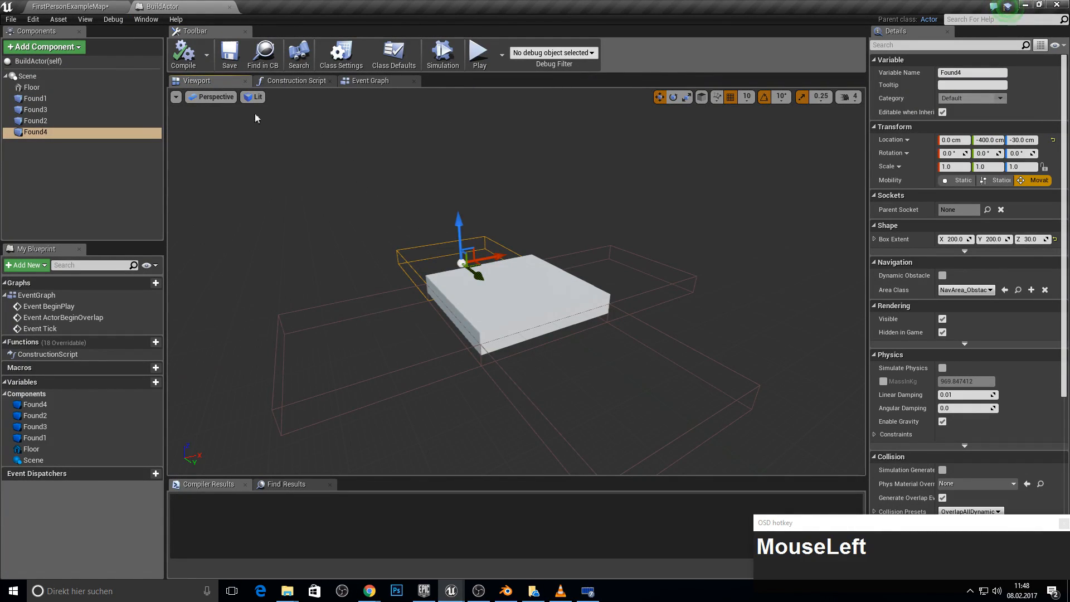
{"action": "left_click", "coordinate": [55, 7]}
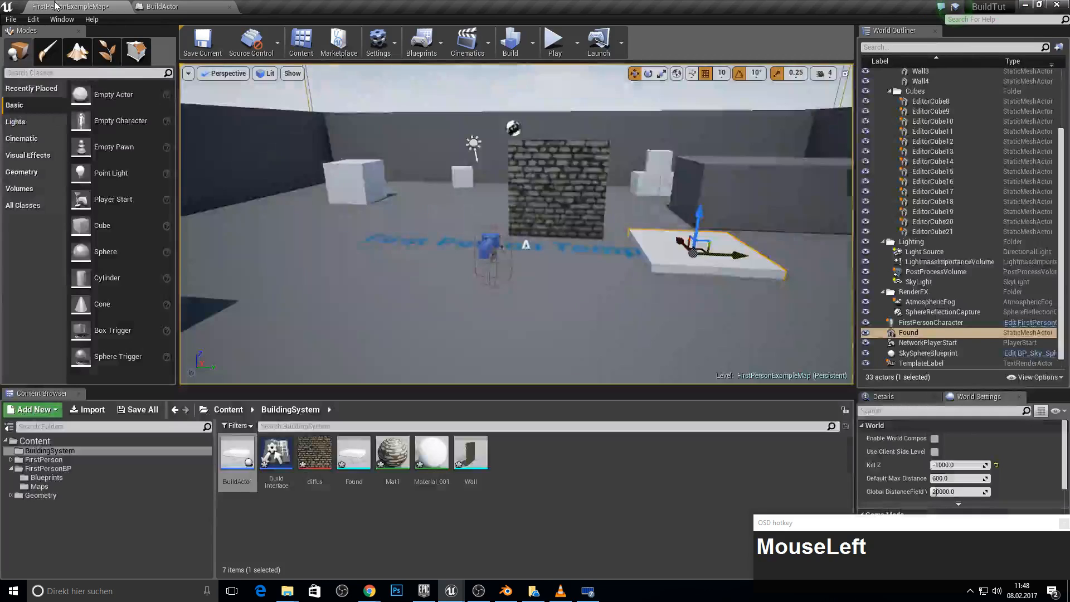
{"action": "left_click", "coordinate": [45, 478]}
{"action": "double_click", "coordinate": [237, 454]}
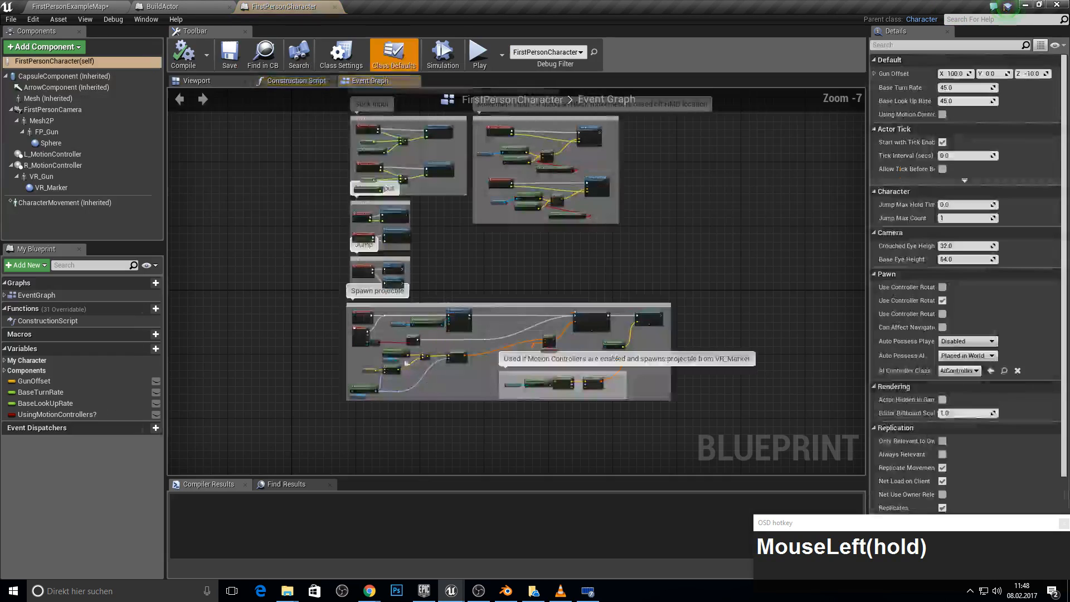
Step: Add an F keyboard event in an empty area of the FirstPersonCharacter event graph
{"action": "mouse_move", "coordinate": [405, 242]}
{"action": "right_mouse_down"}
{"action": "mouse_move", "coordinate": [447, 296]}
{"action": "mouse_move", "coordinate": [398, 259]}
{"action": "right_mouse_up"}
{"action": "scroll", "coordinate": [370, 257], "scroll_direction": "up", "scroll_amount": 2}
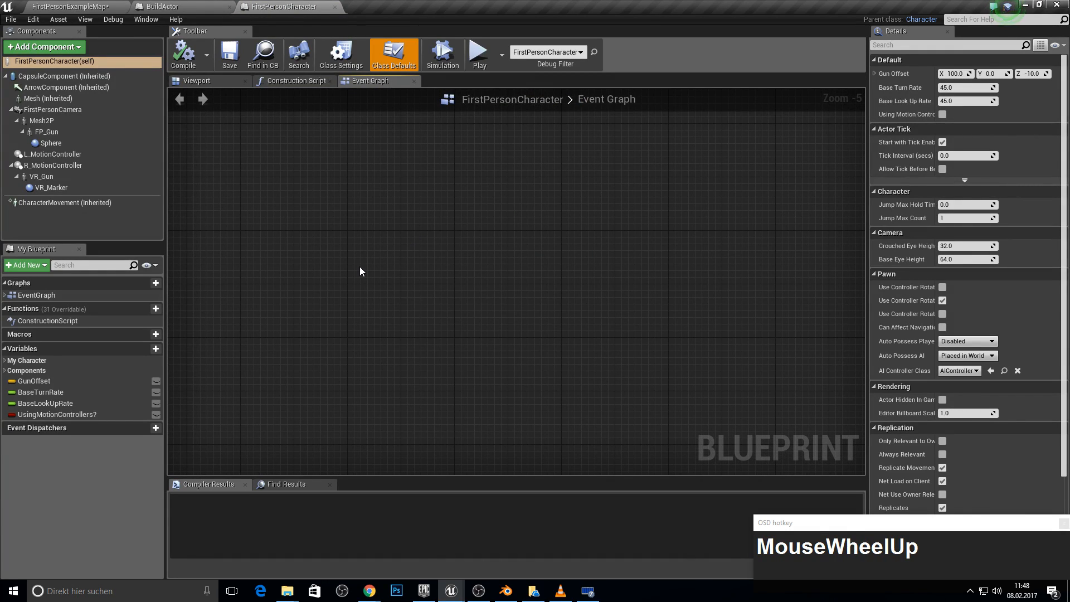
{"action": "right_click_drag", "start_coordinate": [295, 249], "coordinate": [352, 217]}
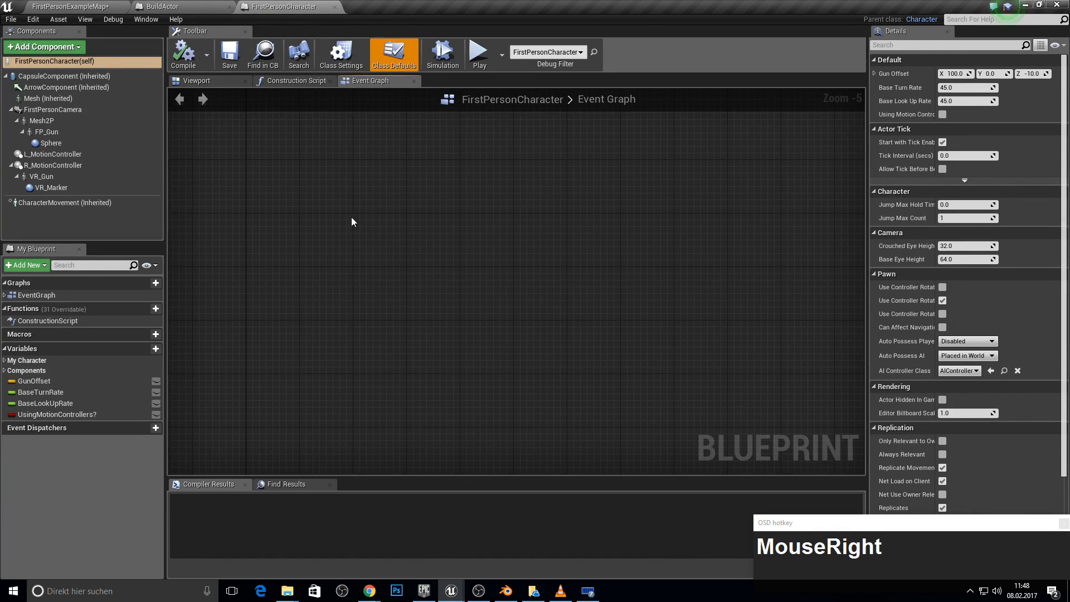
{"action": "right_click", "coordinate": [344, 222]}
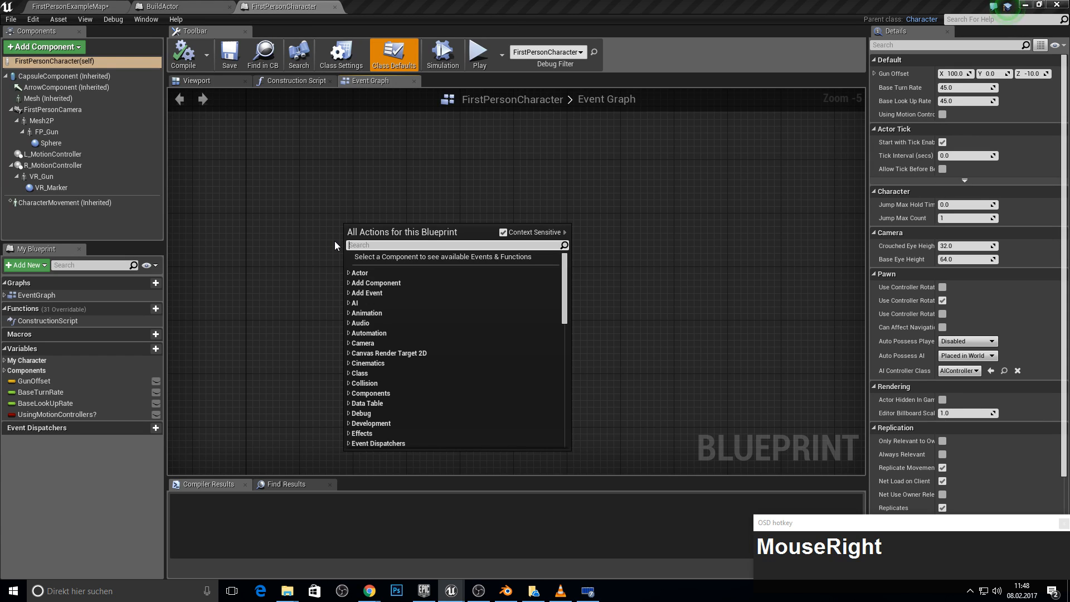
{"action": "type", "text": "f"}
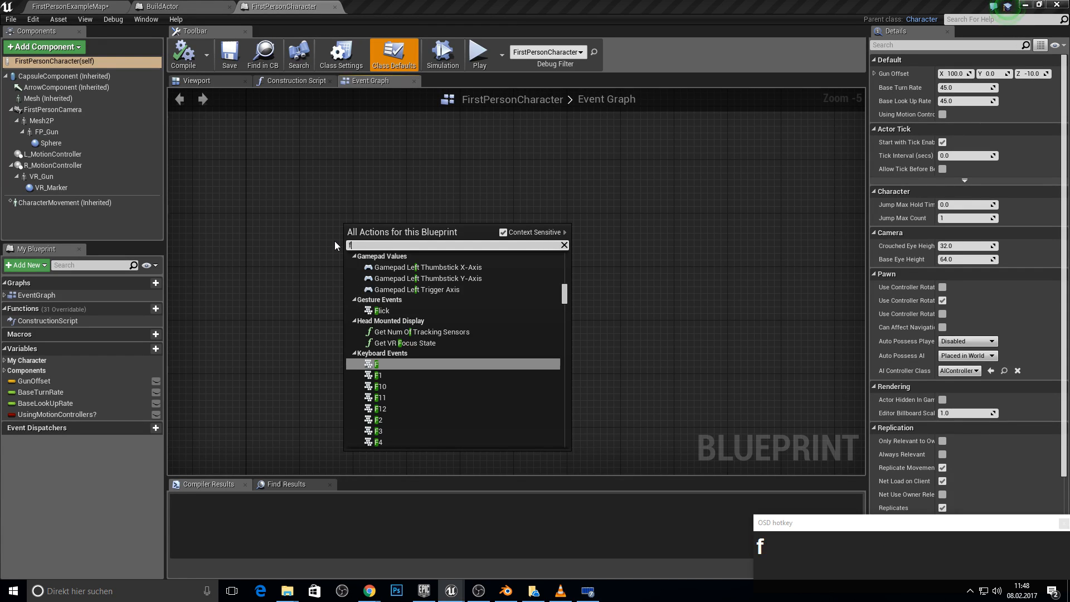
{"action": "key", "text": "Return"}
{"action": "scroll", "coordinate": [334, 241], "scroll_direction": "up", "scroll_amount": 2}
{"action": "right_click_drag", "start_coordinate": [385, 255], "coordinate": [379, 248]}
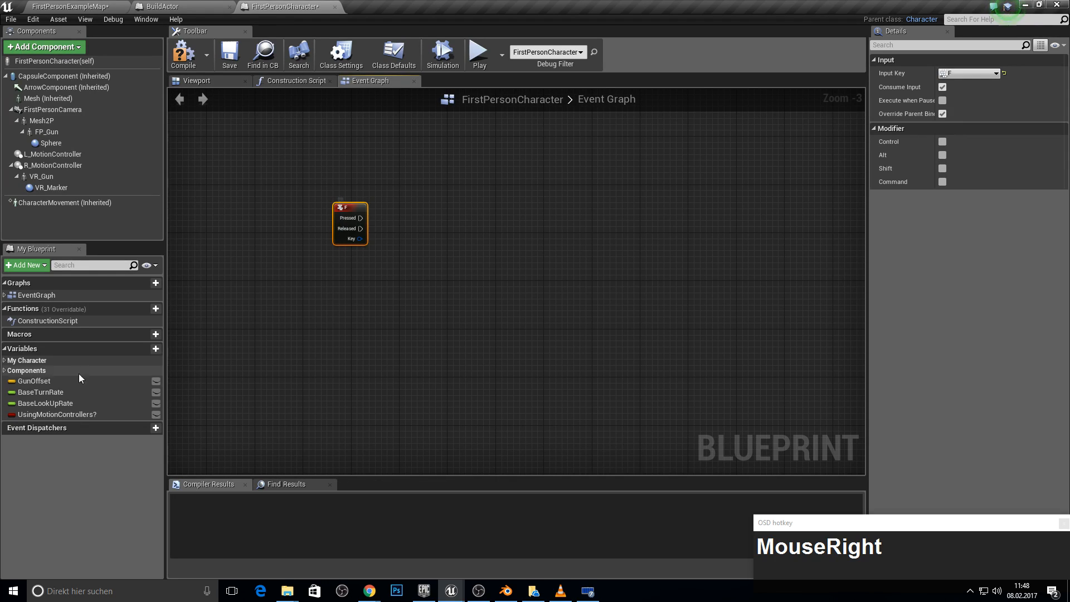
Step: Create a Boolean variable named AreWeBuilding? in FirstPersonCharacter, and compile and save the blueprint
{"action": "left_click", "coordinate": [156, 349]}
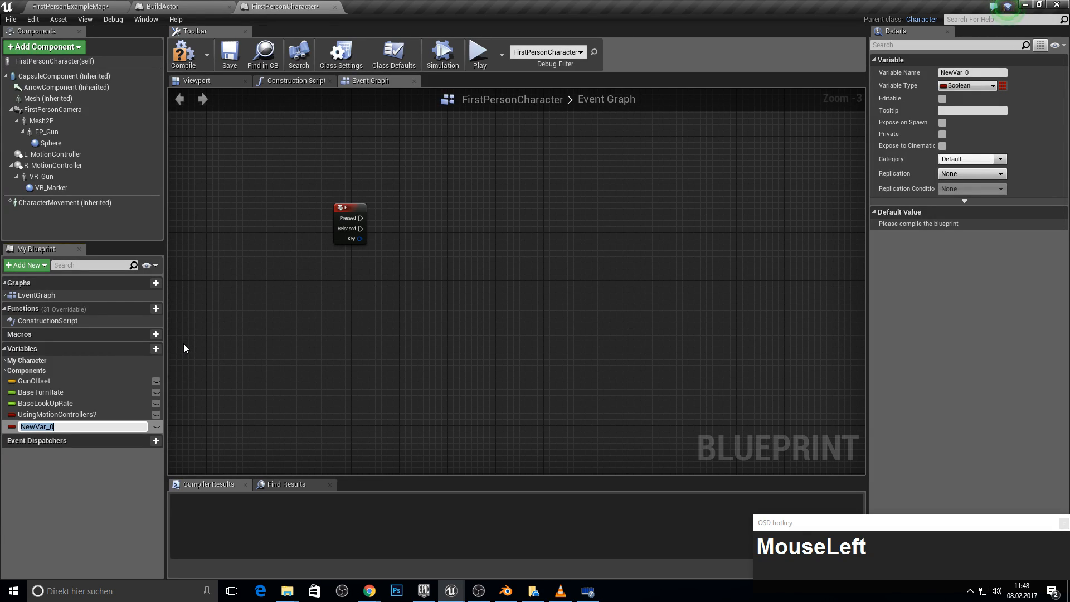
{"action": "type", "text": "AreWe"}
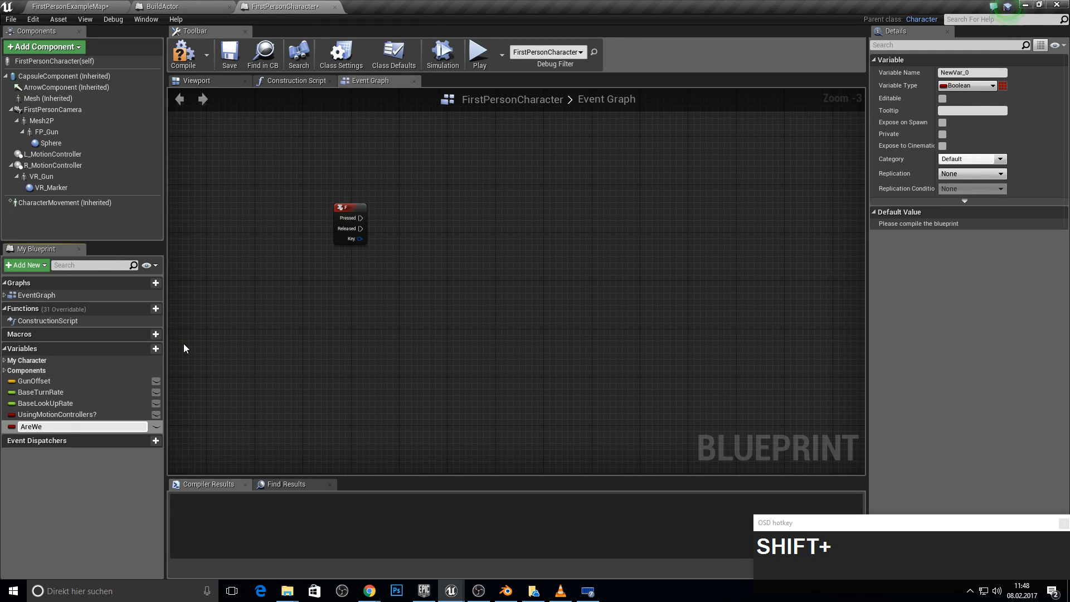
{"action": "type", "text": "Building?"}
{"action": "key", "text": "Return"}
{"action": "left_click", "coordinate": [184, 54]}
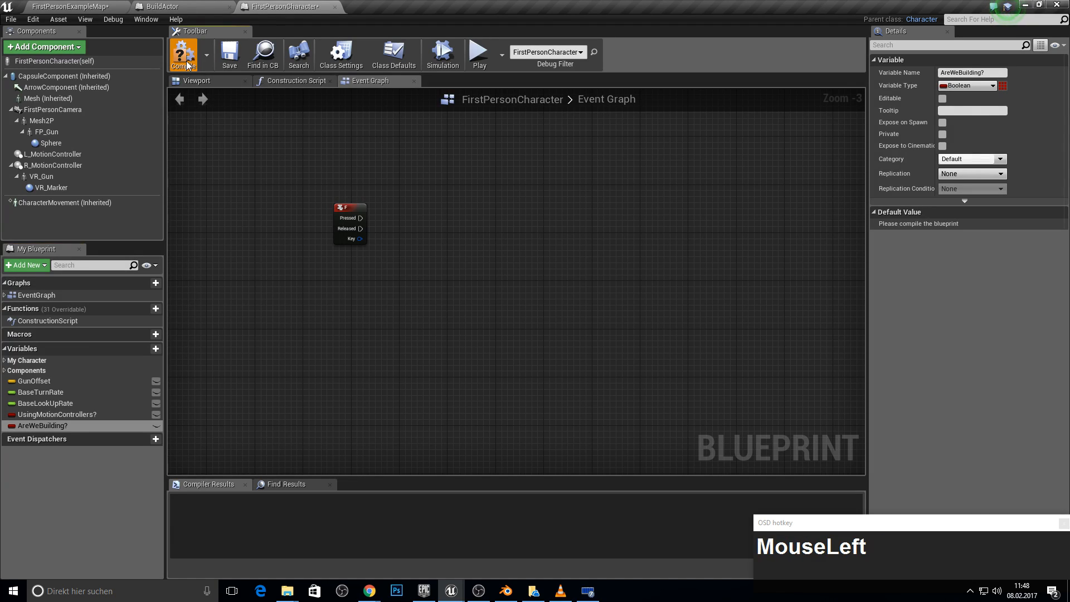
{"action": "left_click", "coordinate": [229, 54]}
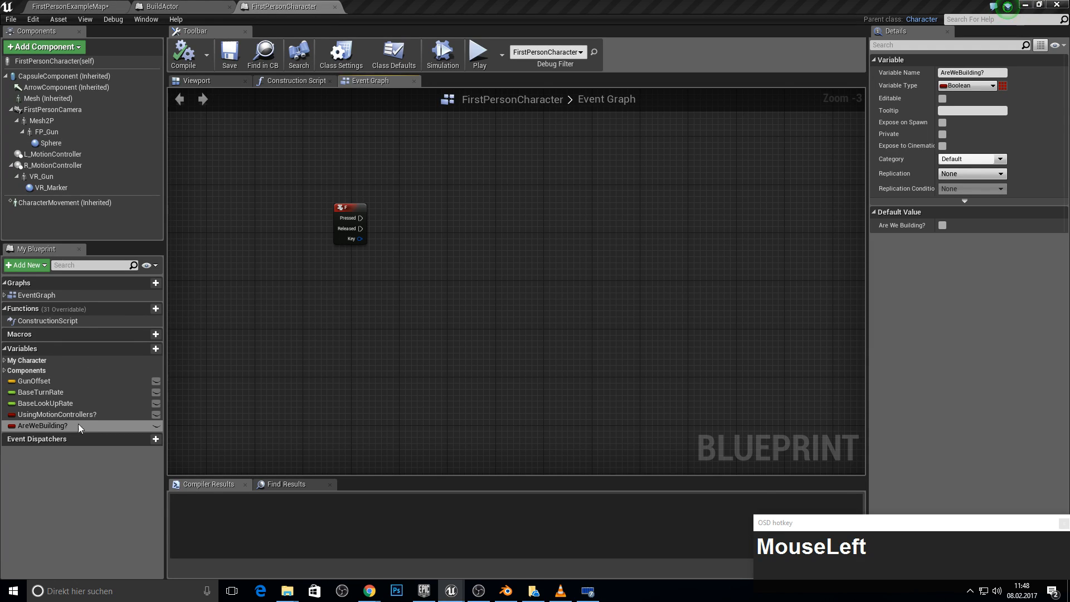
Step: Place a getter for AreWeBuilding? below the F key event
{"action": "right_click", "coordinate": [262, 387]}
{"action": "left_click_drag", "start_coordinate": [101, 424], "coordinate": [321, 304]}
{"action": "right_click", "coordinate": [467, 223]}
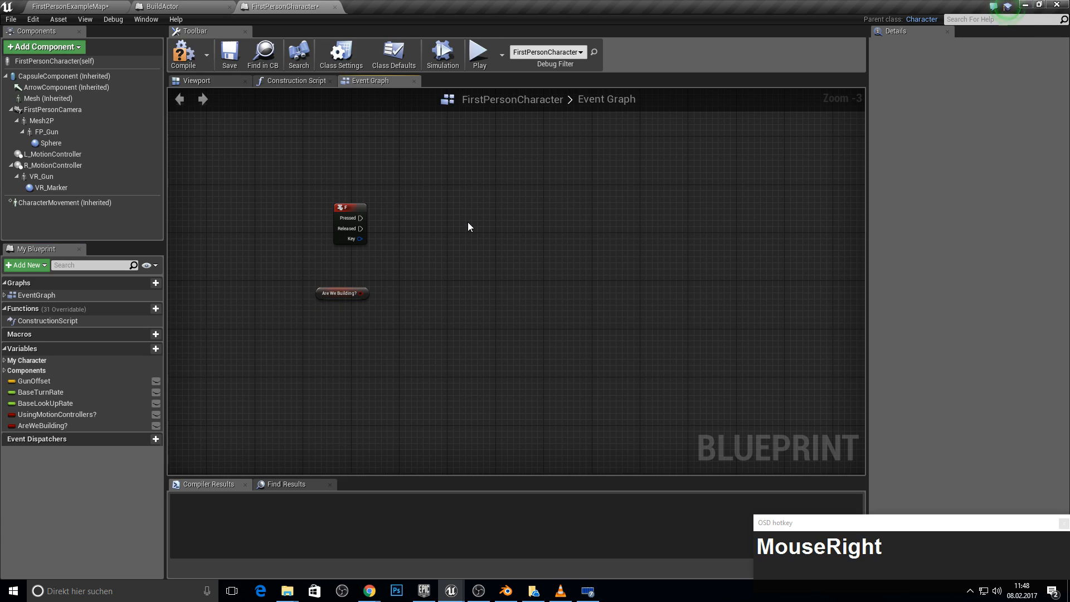
{"action": "type", "text": "bra"}
{"action": "key", "text": "Return"}
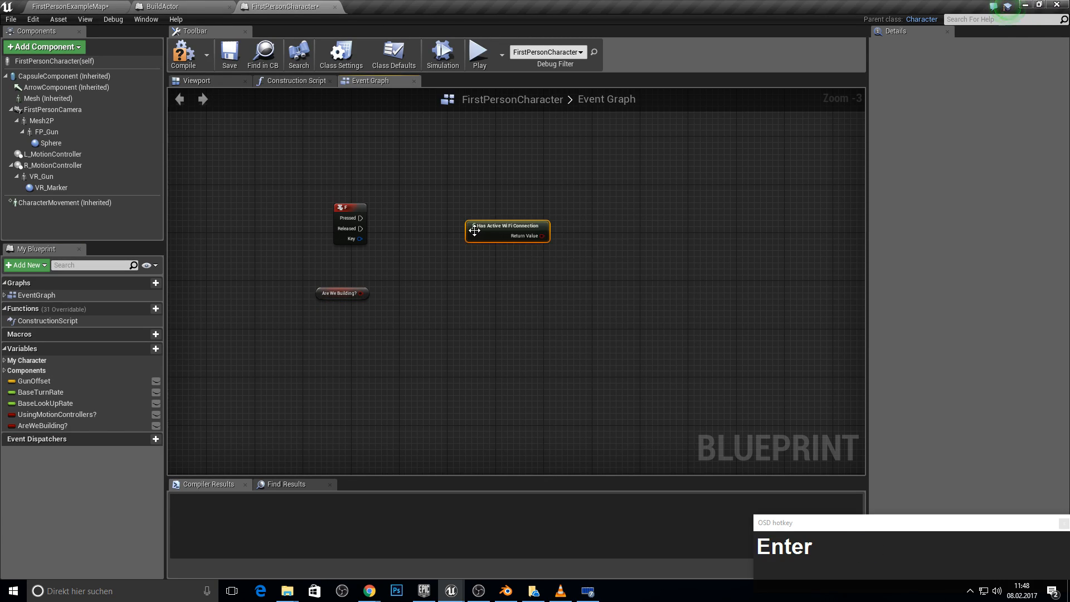
{"action": "key", "text": "Delete"}
Step: Add a Branch beside the F event, wired from Pressed, with AreWeBuilding? as its condition
{"action": "right_click", "coordinate": [461, 231]}
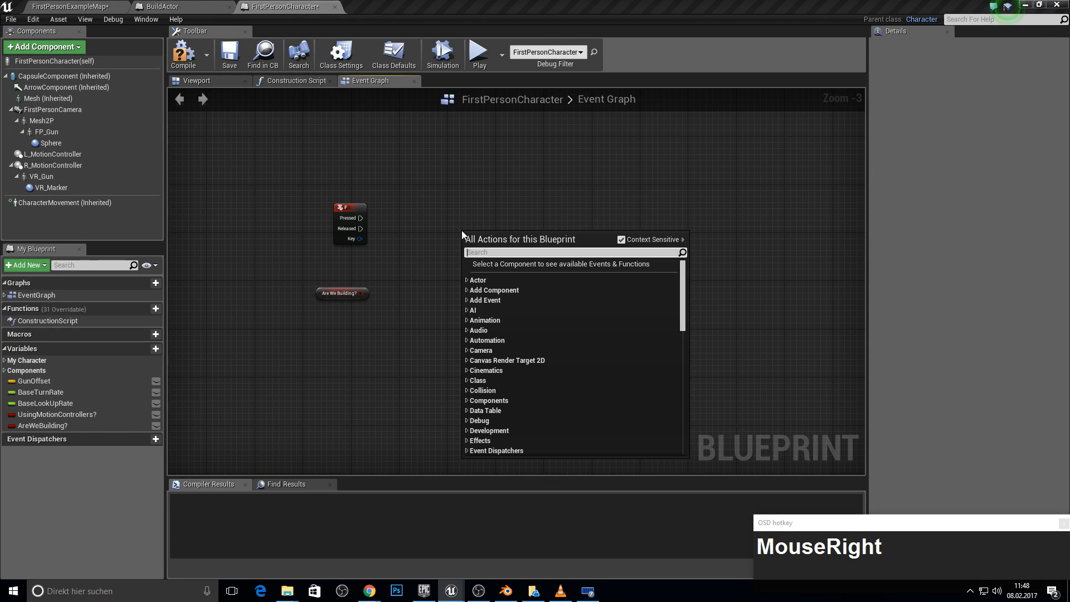
{"action": "type", "text": "if"}
{"action": "left_click", "coordinate": [499, 361]}
{"action": "left_click_drag", "start_coordinate": [465, 248], "coordinate": [360, 218]}
{"action": "left_click_drag", "start_coordinate": [484, 261], "coordinate": [360, 293]}
{"action": "left_click_drag", "start_coordinate": [508, 243], "coordinate": [449, 213]}
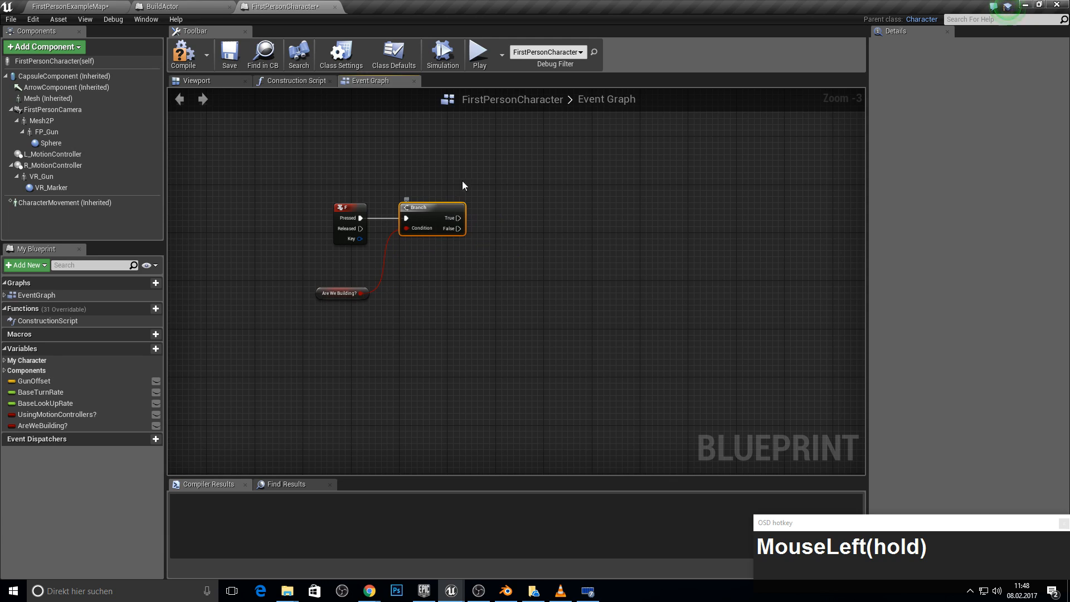
Step: Add a Set node for AreWeBuilding?, unticked, executed from the Branch's True output, and place it above the Branch's level
{"action": "right_click_drag", "start_coordinate": [464, 203], "coordinate": [434, 194]}
{"action": "left_click", "coordinate": [285, 283]}
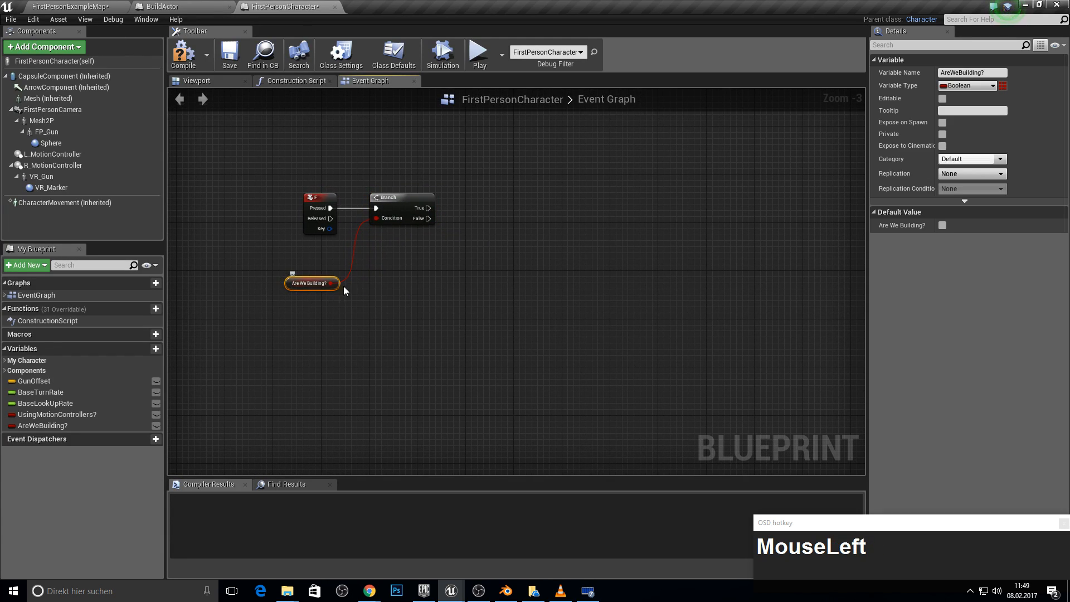
{"action": "key", "text": "ctrl+c"}
{"action": "left_click_drag", "start_coordinate": [39, 425], "coordinate": [428, 208]}
{"action": "left_click", "coordinate": [518, 195]}
{"action": "left_click_drag", "start_coordinate": [537, 192], "coordinate": [537, 186]}
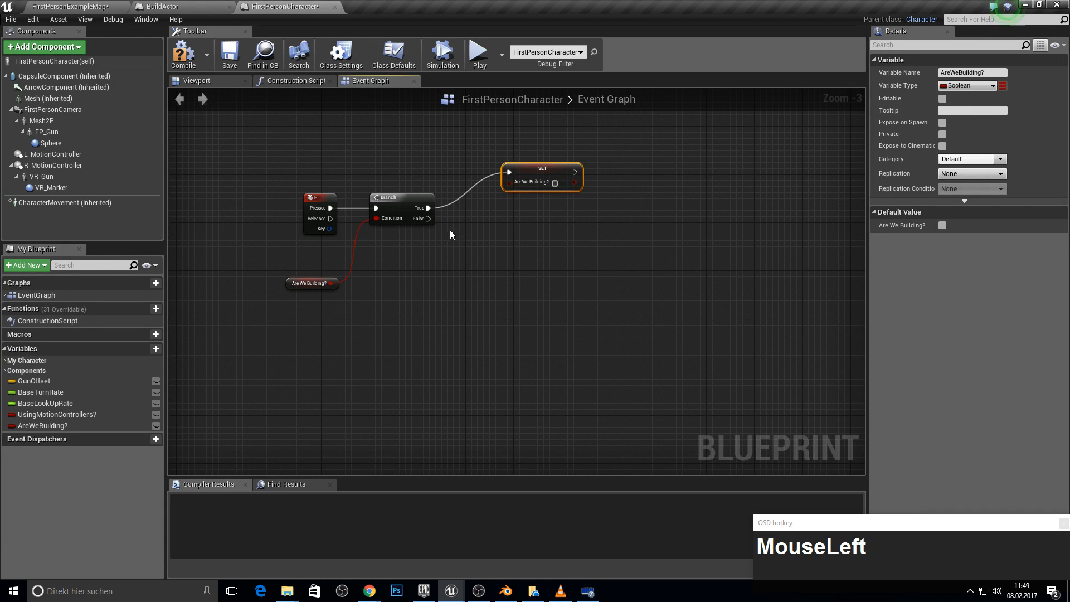
Step: Add a second Set node for AreWeBuilding? on the Branch's False output and tick its value to true
{"action": "left_click_drag", "start_coordinate": [103, 430], "coordinate": [502, 225]}
{"action": "left_click", "coordinate": [517, 249]}
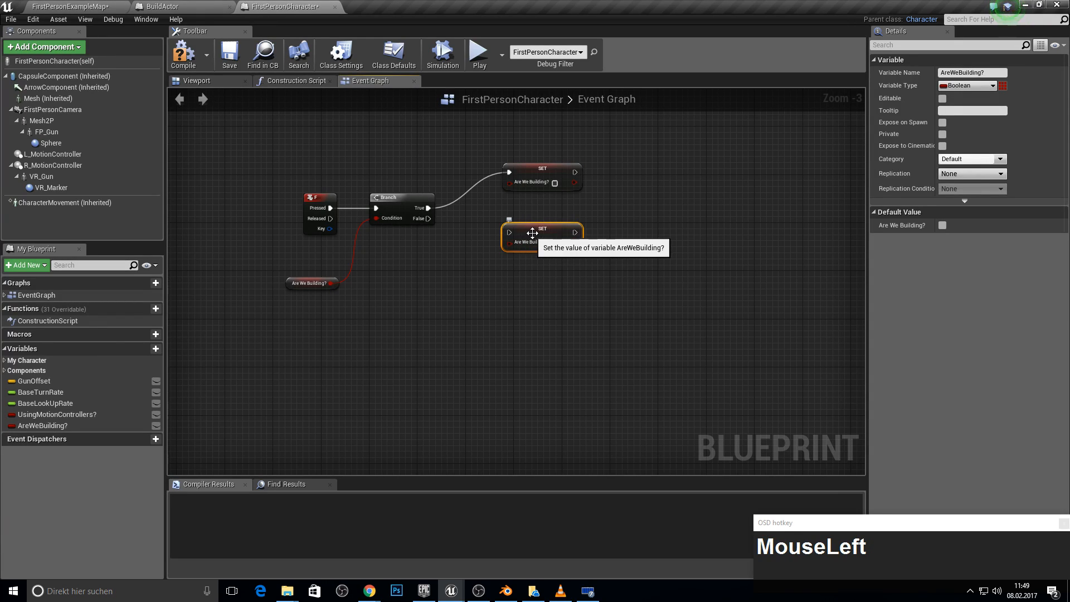
{"action": "left_click_drag", "start_coordinate": [427, 219], "coordinate": [521, 240]}
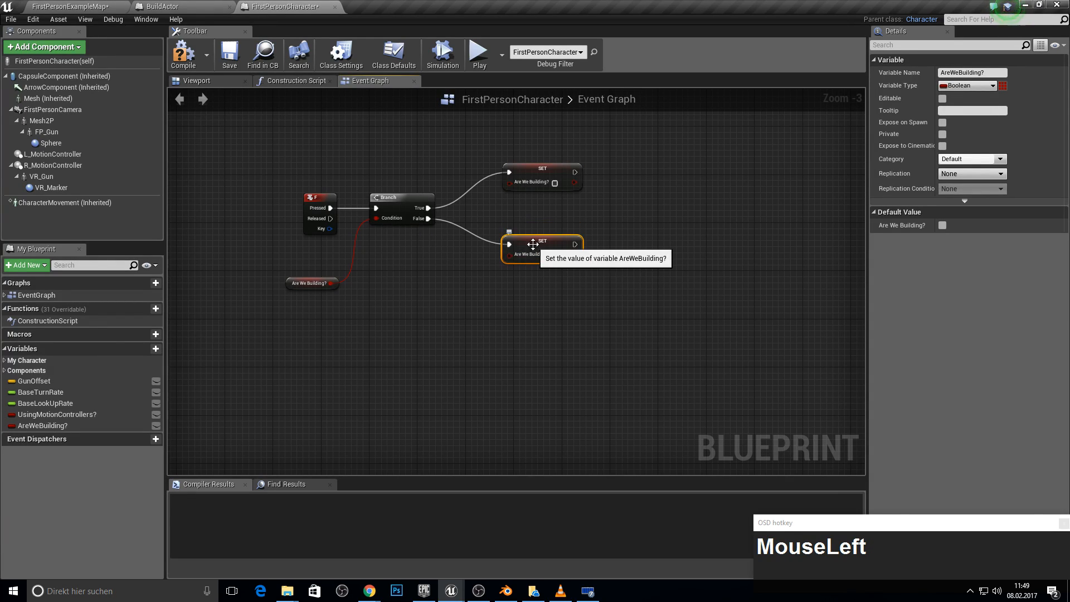
{"action": "left_click", "coordinate": [555, 255]}
Step: Add a Sequence node executed after the ticked AreWeBuilding? setter and align it beside that setter
{"action": "right_click_drag", "start_coordinate": [557, 243], "coordinate": [454, 213]}
{"action": "left_click_drag", "start_coordinate": [454, 213], "coordinate": [567, 216]}
{"action": "type", "text": "sequence"}
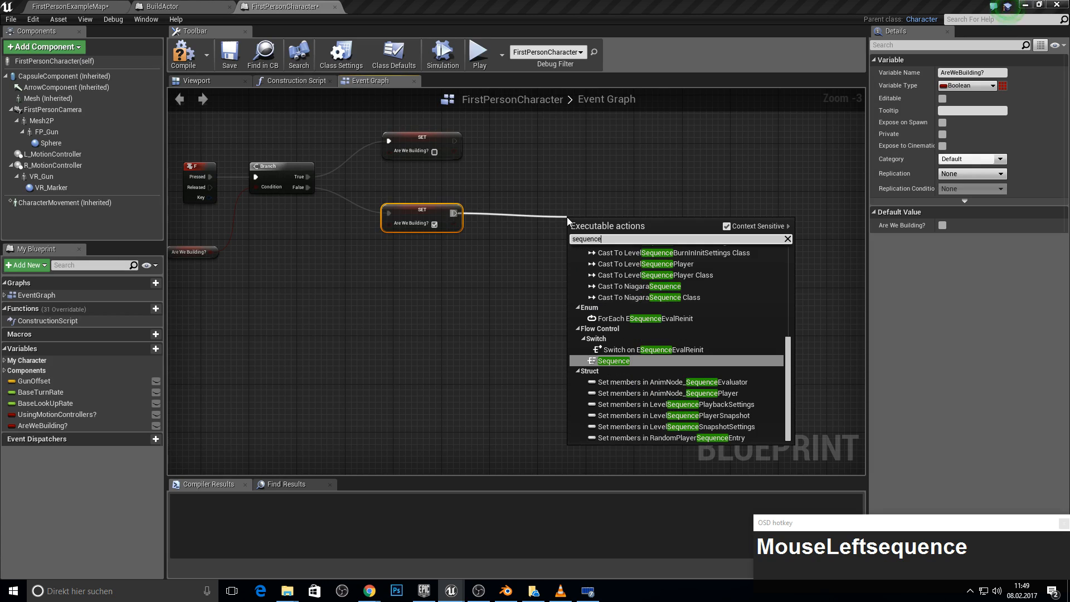
{"action": "key", "text": "Return"}
{"action": "left_click_drag", "start_coordinate": [585, 224], "coordinate": [548, 205]}
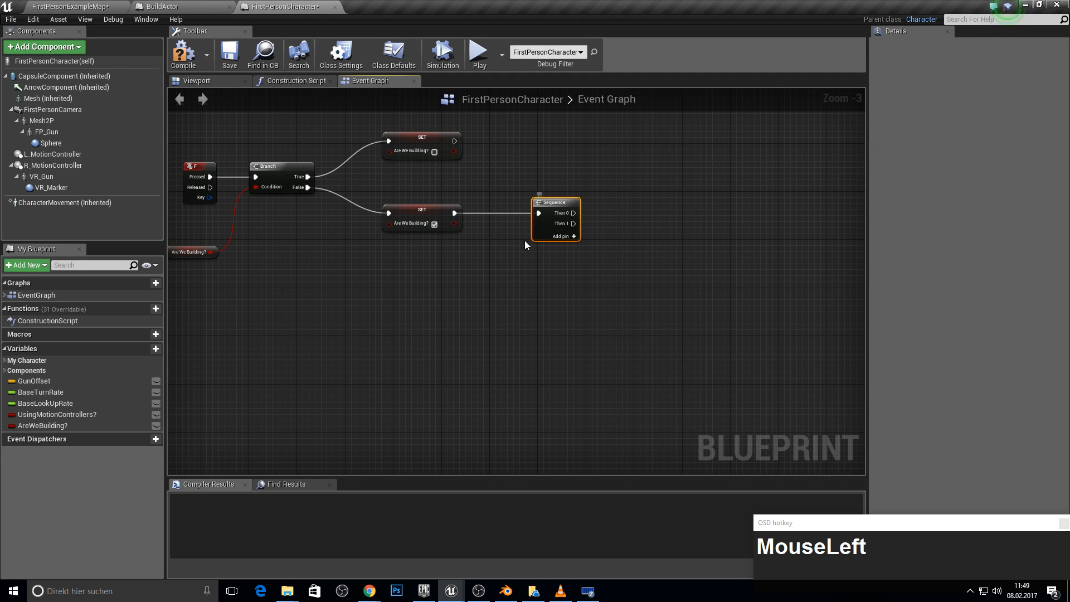
Step: Add a LineTraceByChannel node executed from the Sequence's Then 0 output
{"action": "left_click_drag", "start_coordinate": [563, 214], "coordinate": [644, 214]}
{"action": "type", "text": "line trace"}
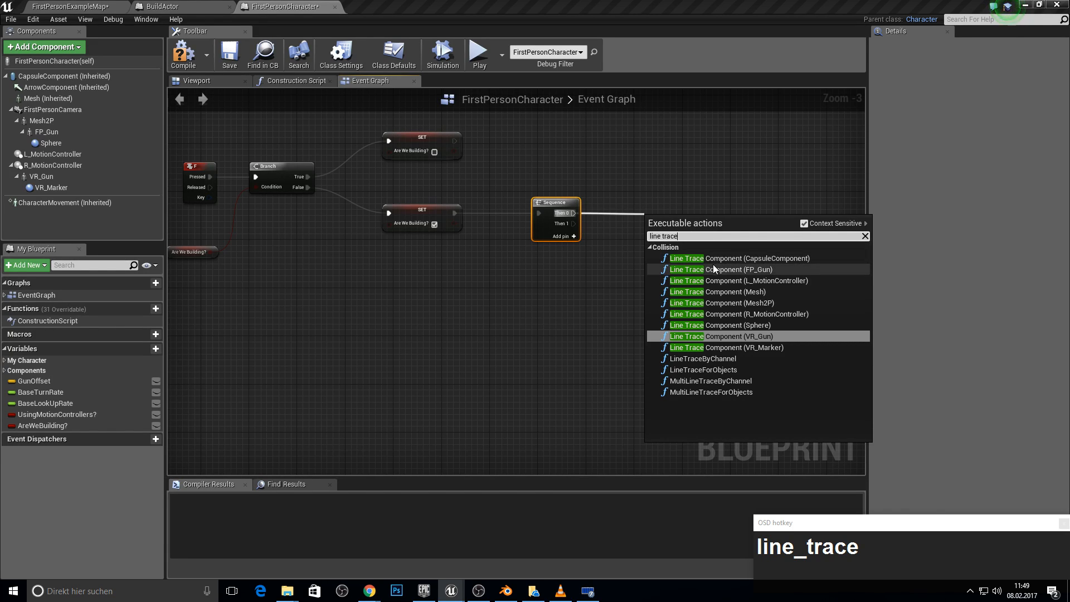
{"action": "left_click", "coordinate": [716, 357]}
{"action": "left_click_drag", "start_coordinate": [688, 205], "coordinate": [684, 211]}
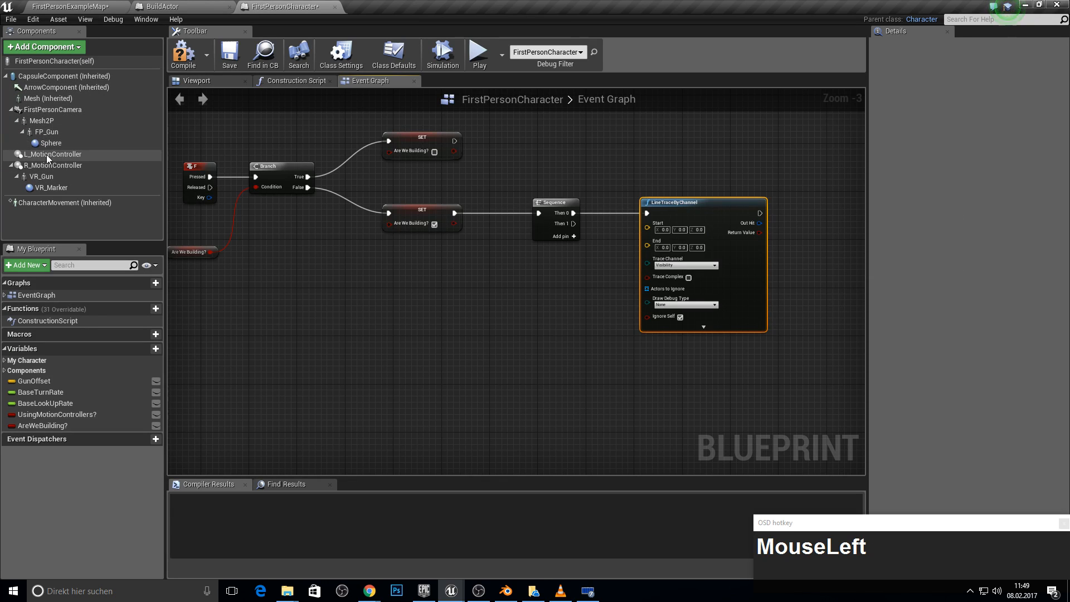
Step: Place a reference to the FirstPersonCamera component in the graph below the Branch
{"action": "left_click_drag", "start_coordinate": [53, 109], "coordinate": [345, 275]}
{"action": "type", "text": "get wo"}
{"action": "key", "text": "Return"}
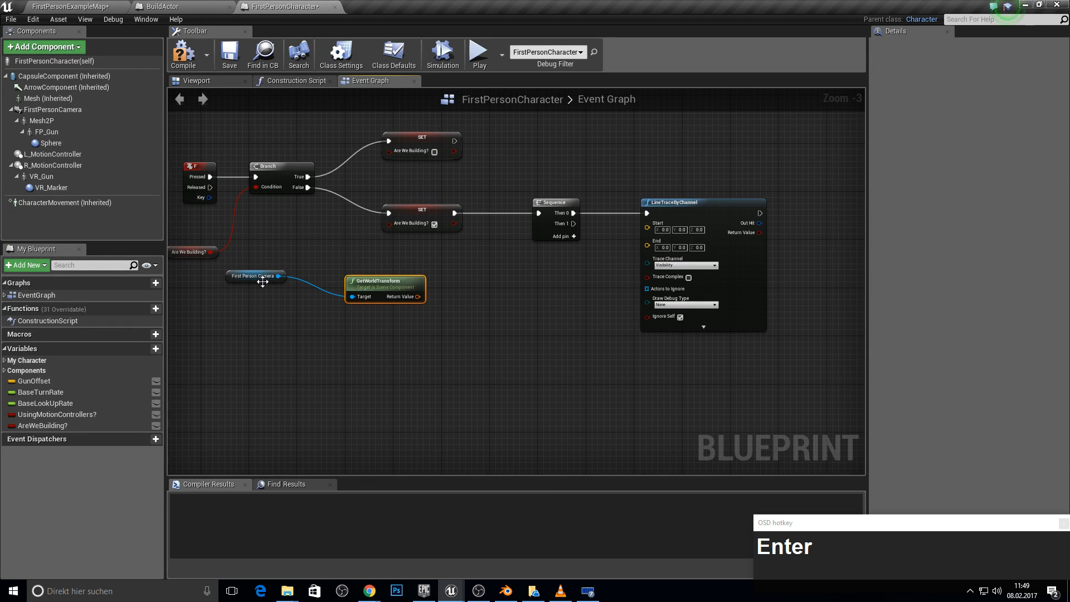
{"action": "key", "text": "Delete"}
Step: Add a GetWorldLocation node that takes First Person Camera as its target
{"action": "left_click_drag", "start_coordinate": [278, 276], "coordinate": [337, 285]}
{"action": "type", "text": "gh"}
{"action": "key", "text": "BackSpace"}
{"action": "key", "text": "BackSpace"}
{"action": "type", "text": "get world lo"}
{"action": "key", "text": "Return"}
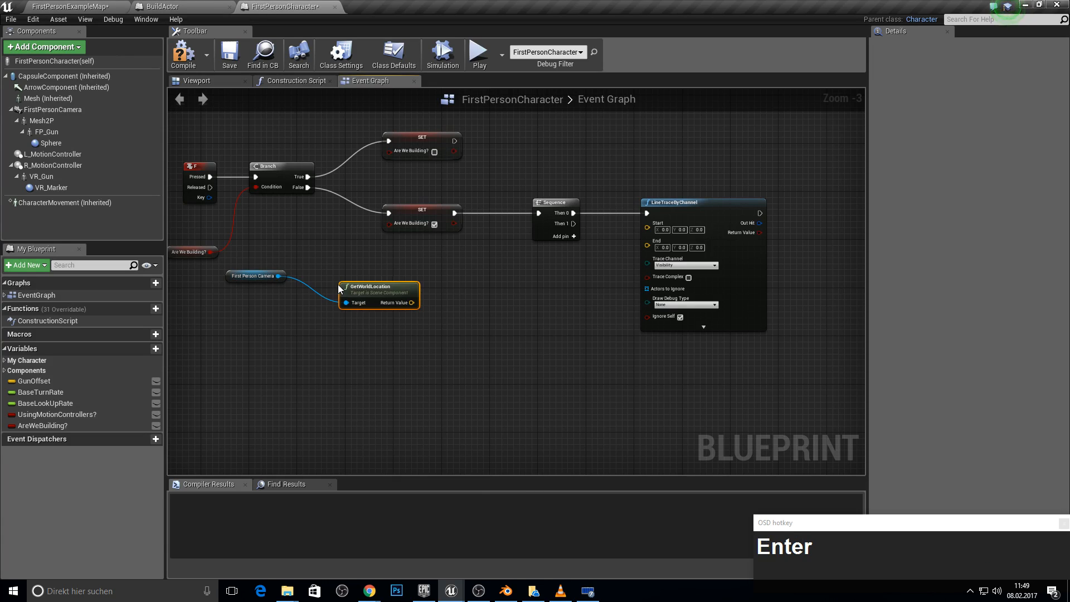
Step: Add a Get Forward Vector node targeting First Person Camera, and move GetWorldLocation up to make room
{"action": "left_click_drag", "start_coordinate": [278, 276], "coordinate": [368, 389]}
{"action": "type", "text": "get"}
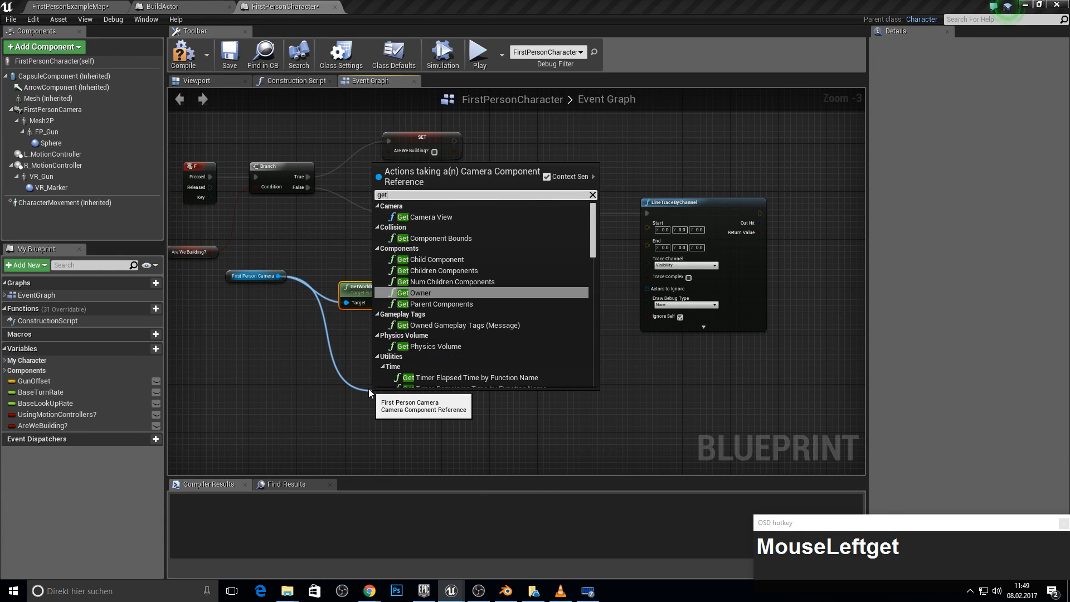
{"action": "type", "text": " forwa"}
{"action": "key", "text": "Return"}
{"action": "left_click_drag", "start_coordinate": [378, 299], "coordinate": [383, 276]}
Step: Multiply the forward vector's return value by a float of 1000 with a vector * float node
{"action": "left_click_drag", "start_coordinate": [412, 398], "coordinate": [439, 362]}
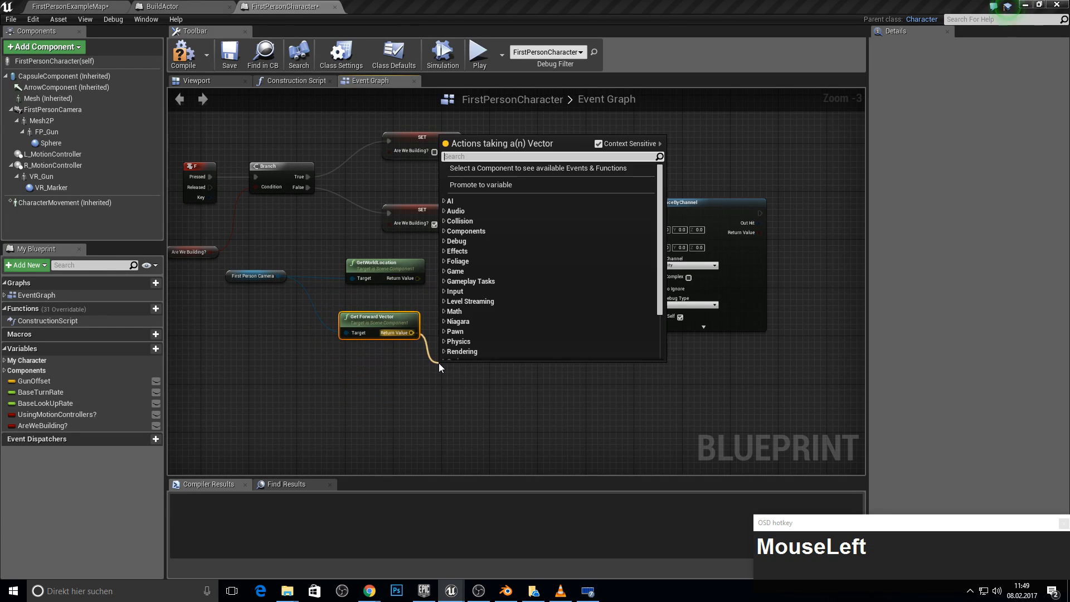
{"action": "type", "text": "*"}
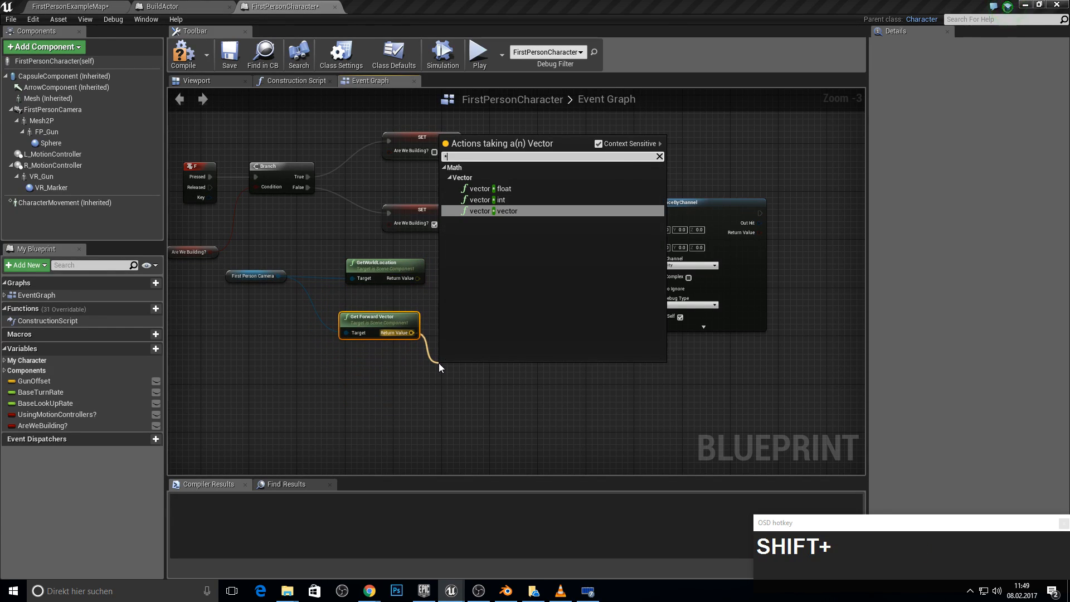
{"action": "left_click", "coordinate": [494, 190]}
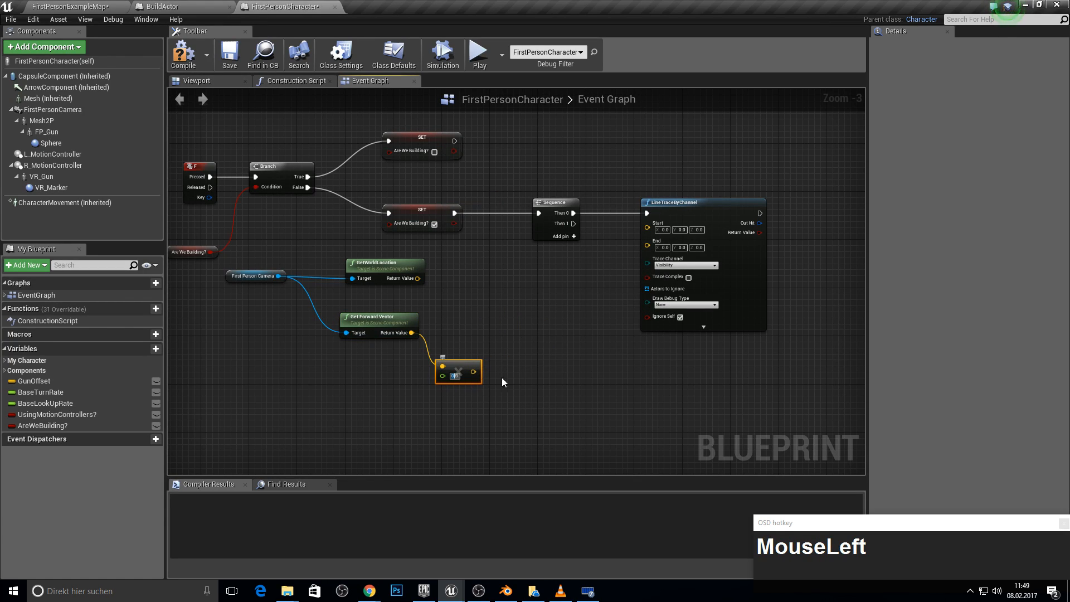
{"action": "key", "text": "BackSpace"}
{"action": "key", "text": "Delete"}
{"action": "key", "text": "Delete"}
{"action": "key", "text": "Delete"}
{"action": "key", "text": "Delete"}
{"action": "key", "text": "Delete"}
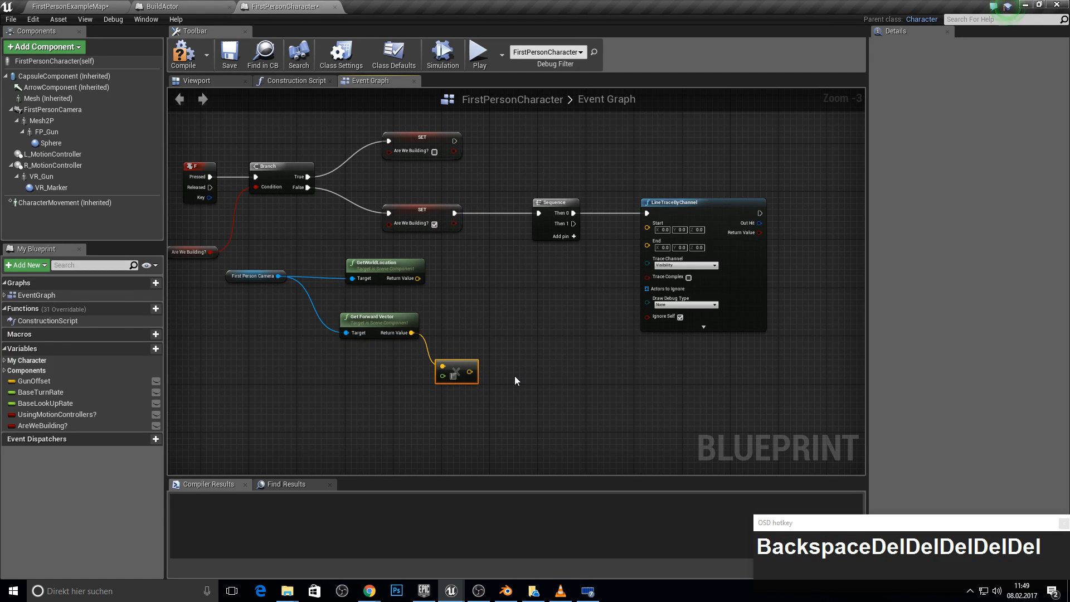
{"action": "type", "text": "1000"}
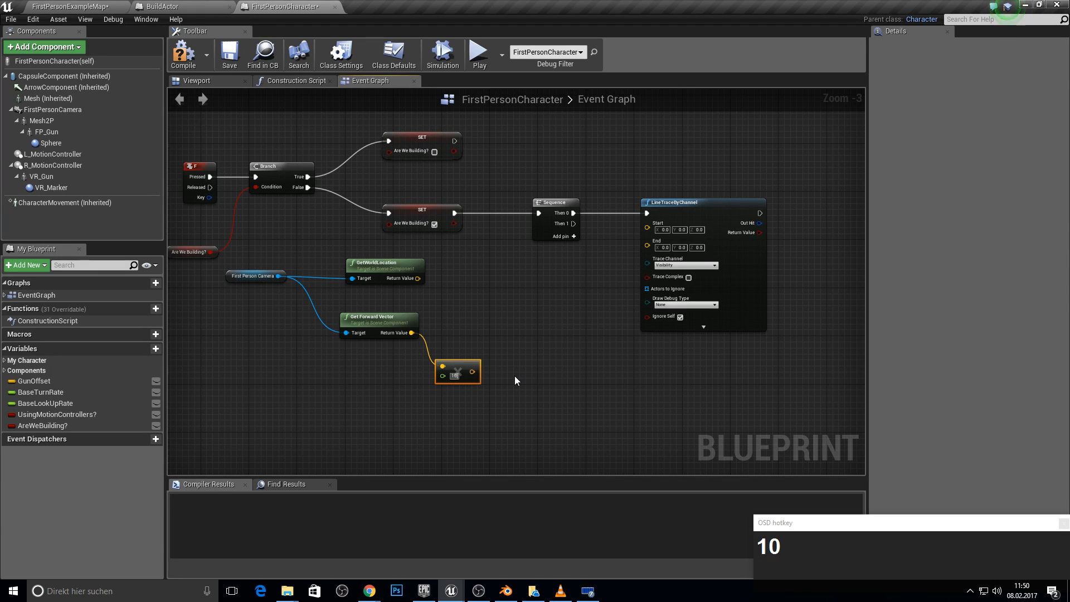
{"action": "key", "text": "Return"}
Step: Add a vector + vector node fed by GetWorldLocation's return value, placed to the right of the camera nodes
{"action": "left_click_drag", "start_coordinate": [418, 278], "coordinate": [508, 296]}
{"action": "type", "text": "+"}
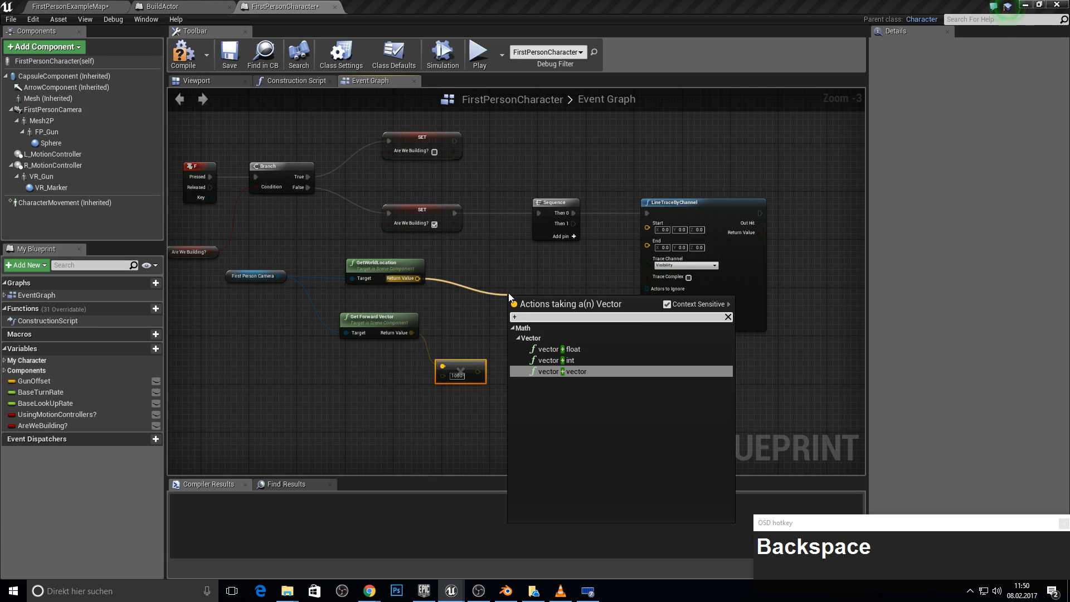
{"action": "key", "text": "Up"}
{"action": "key", "text": "Up"}
{"action": "key", "text": "Down"}
{"action": "key", "text": "Down"}
{"action": "key", "text": "Return"}
{"action": "mouse_move", "coordinate": [515, 300]}
{"action": "left_mouse_down"}
{"action": "mouse_move", "coordinate": [498, 357]}
{"action": "mouse_move", "coordinate": [510, 314]}
{"action": "left_mouse_up"}
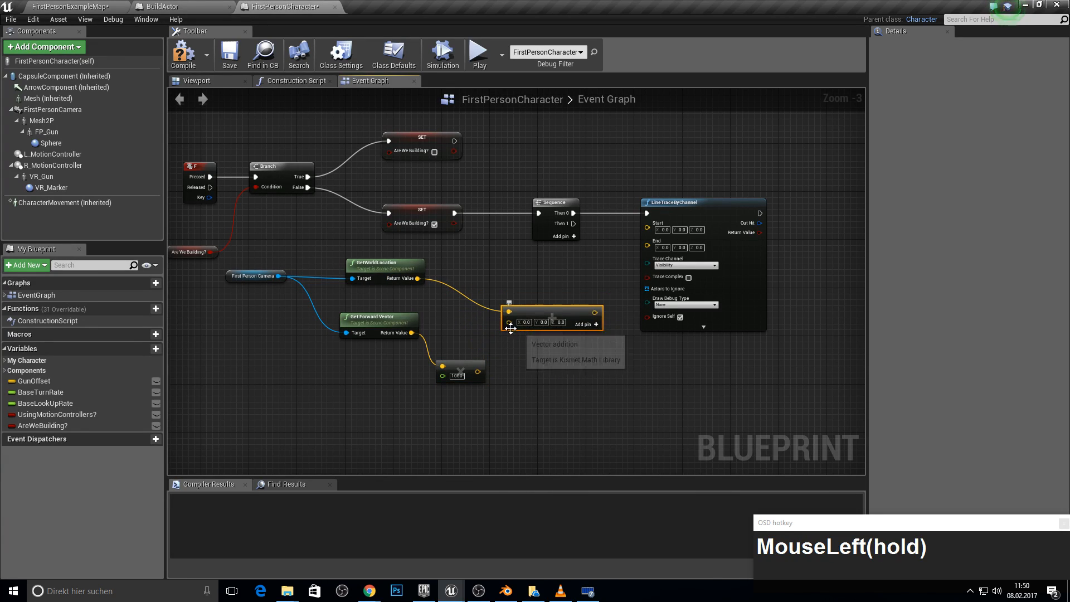
Step: Feed the multiplied forward vector into the addition node and connect the sum to LineTraceByChannel's End
{"action": "left_click_drag", "start_coordinate": [478, 372], "coordinate": [652, 243]}
{"action": "right_click_drag", "start_coordinate": [695, 198], "coordinate": [539, 187]}
{"action": "left_click_drag", "start_coordinate": [553, 210], "coordinate": [633, 207]}
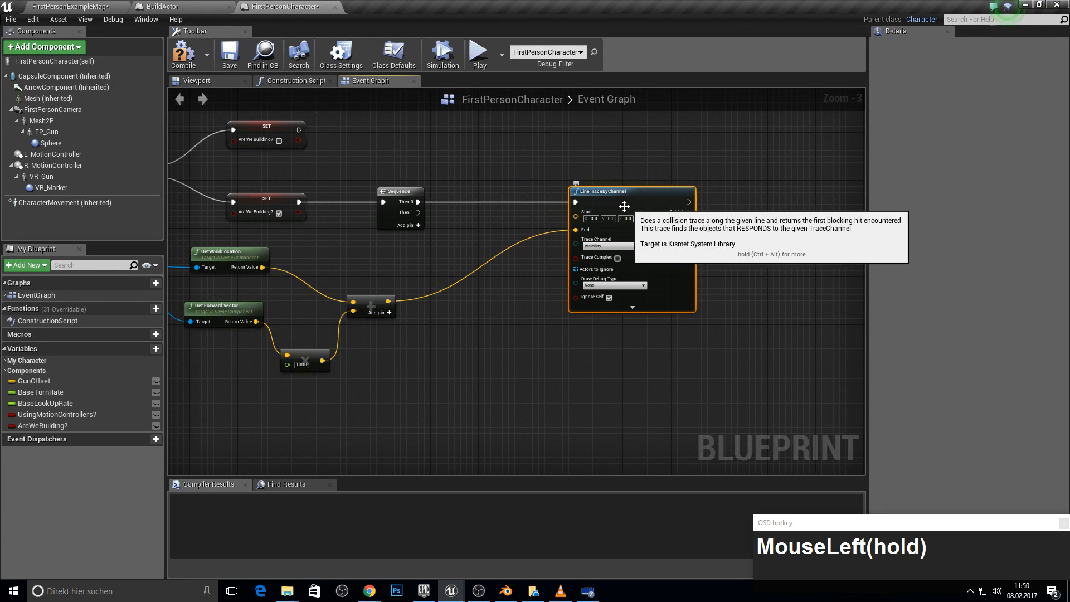
Step: Connect GetWorldLocation's return value to LineTraceByChannel's Start and move the trace node closer to the Sequence
{"action": "right_click_drag", "start_coordinate": [419, 249], "coordinate": [536, 245]}
{"action": "left_click_drag", "start_coordinate": [379, 256], "coordinate": [703, 216]}
{"action": "right_click_drag", "start_coordinate": [730, 243], "coordinate": [666, 245]}
{"action": "scroll", "coordinate": [667, 246], "scroll_direction": "up", "scroll_amount": 1}
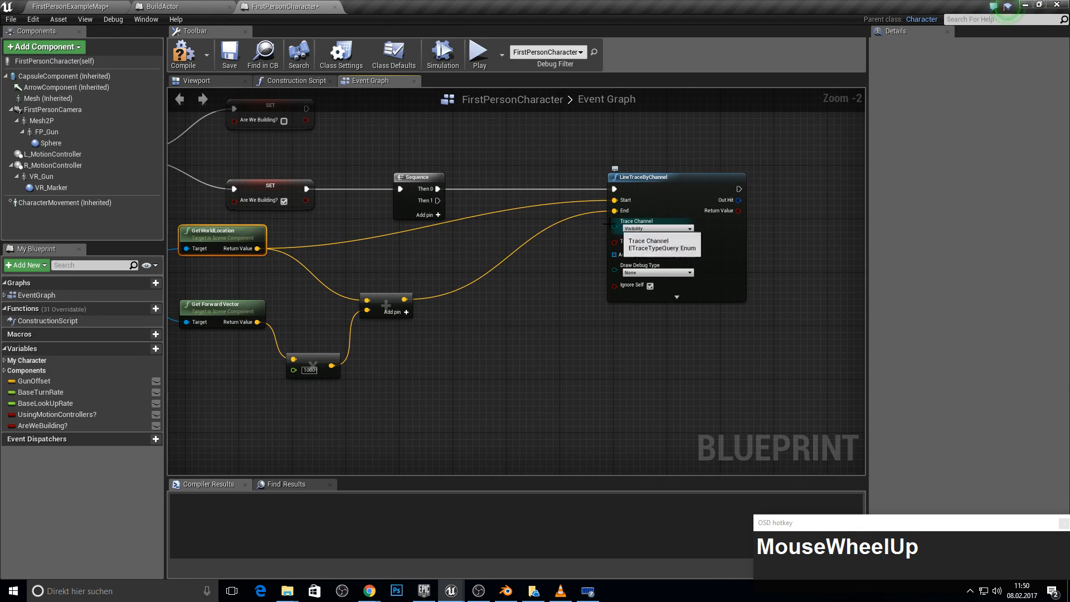
{"action": "left_click", "coordinate": [638, 202]}
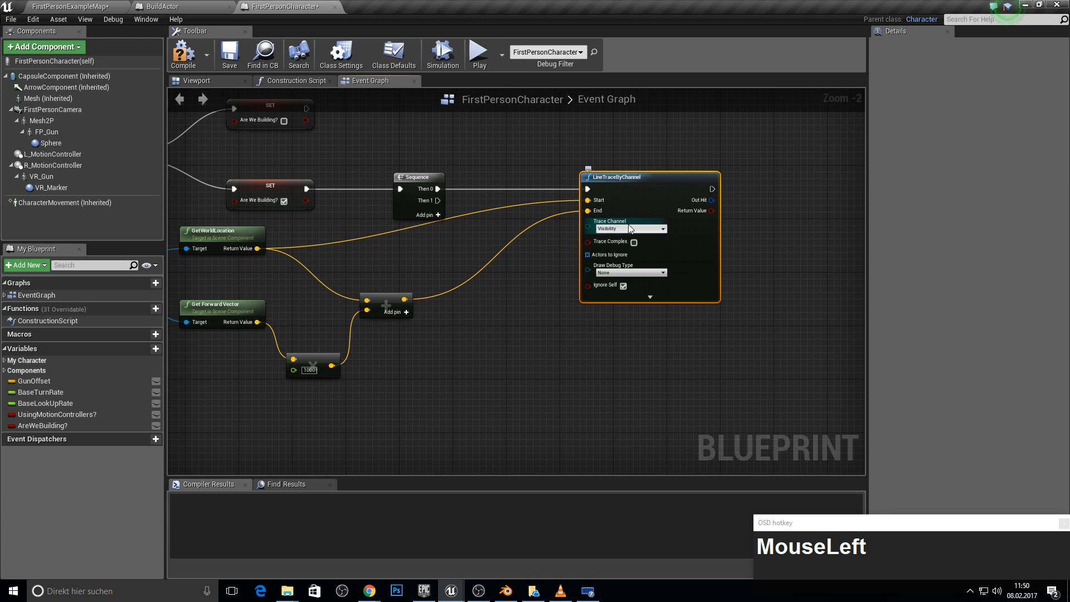
Step: Open the engine's Collision page in the Project Settings
{"action": "left_click", "coordinate": [73, 6]}
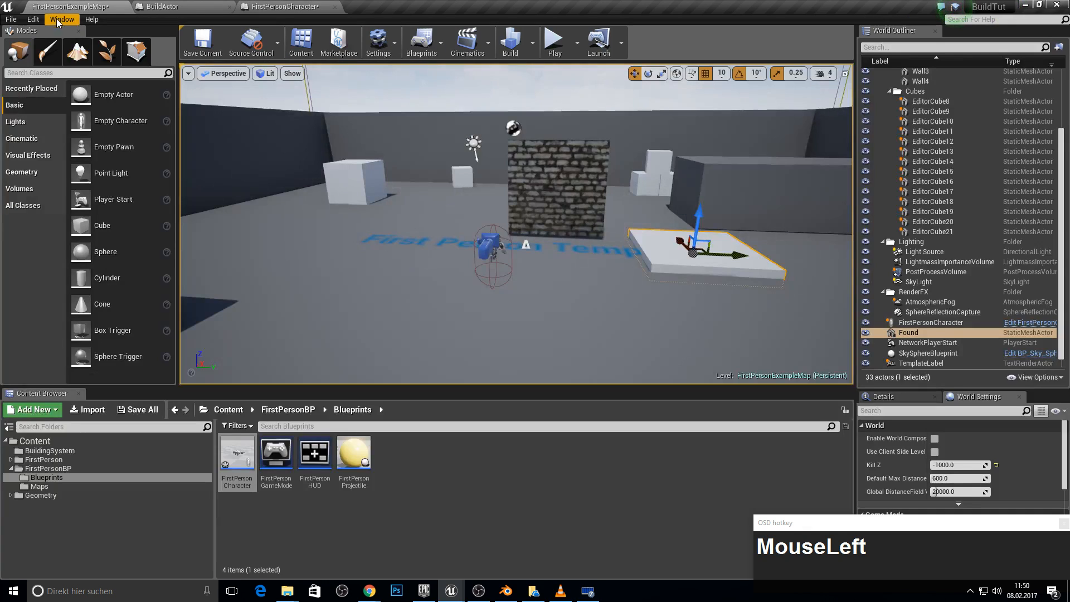
{"action": "left_click", "coordinate": [19, 20]}
{"action": "mouse_move", "coordinate": [33, 19]}
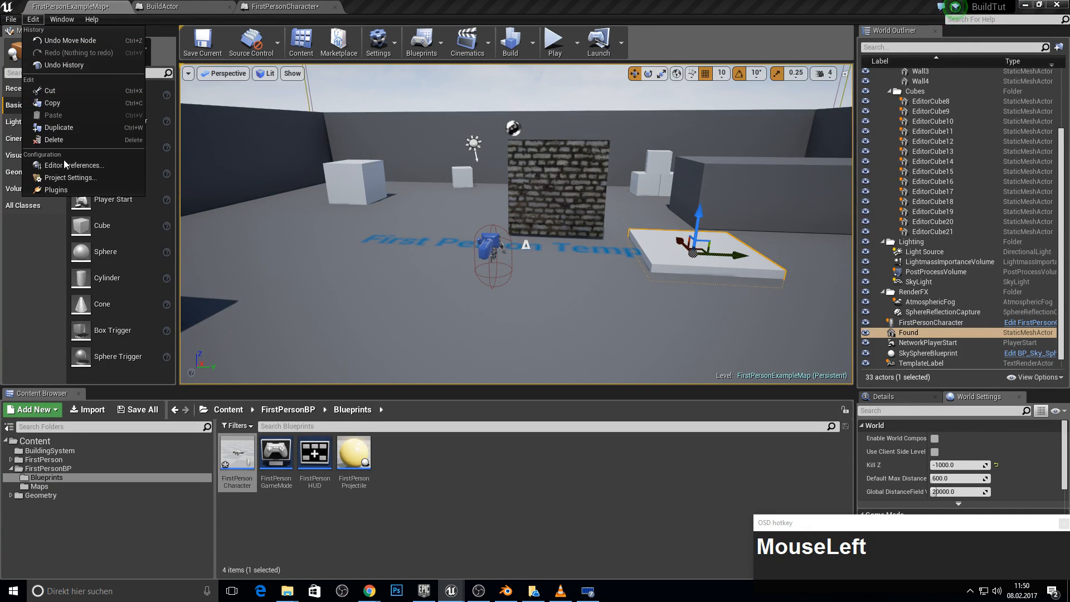
{"action": "left_click", "coordinate": [69, 180]}
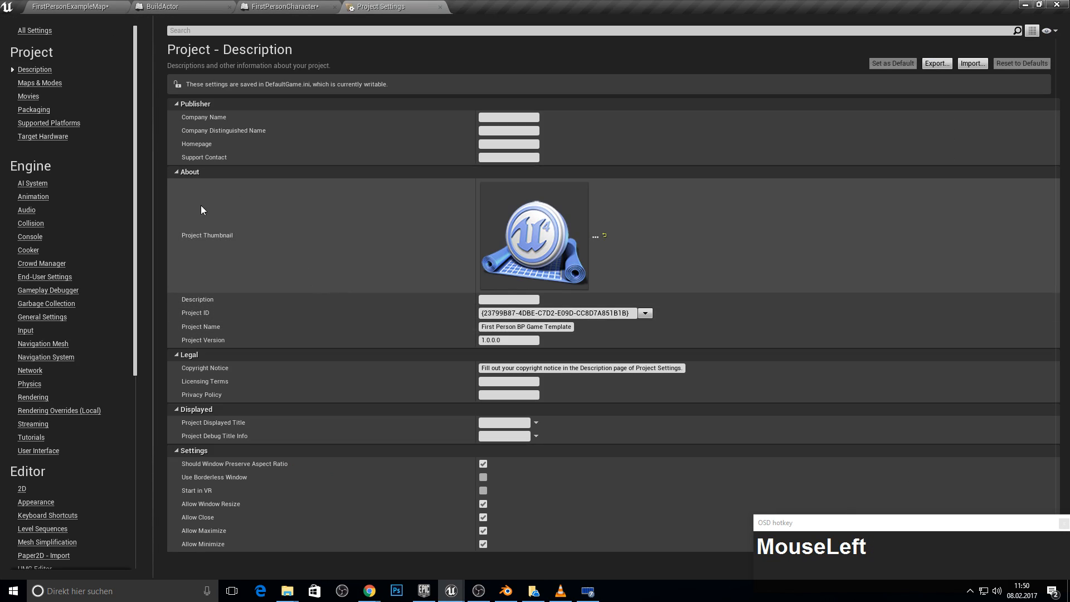
{"action": "left_click", "coordinate": [34, 398]}
{"action": "left_click", "coordinate": [49, 411]}
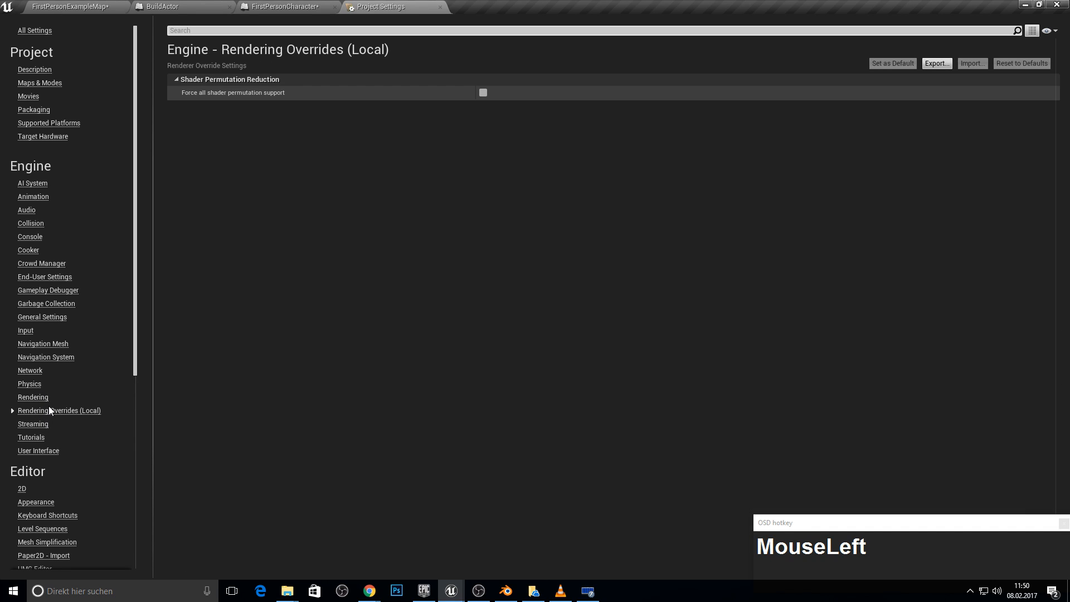
{"action": "left_click", "coordinate": [31, 224]}
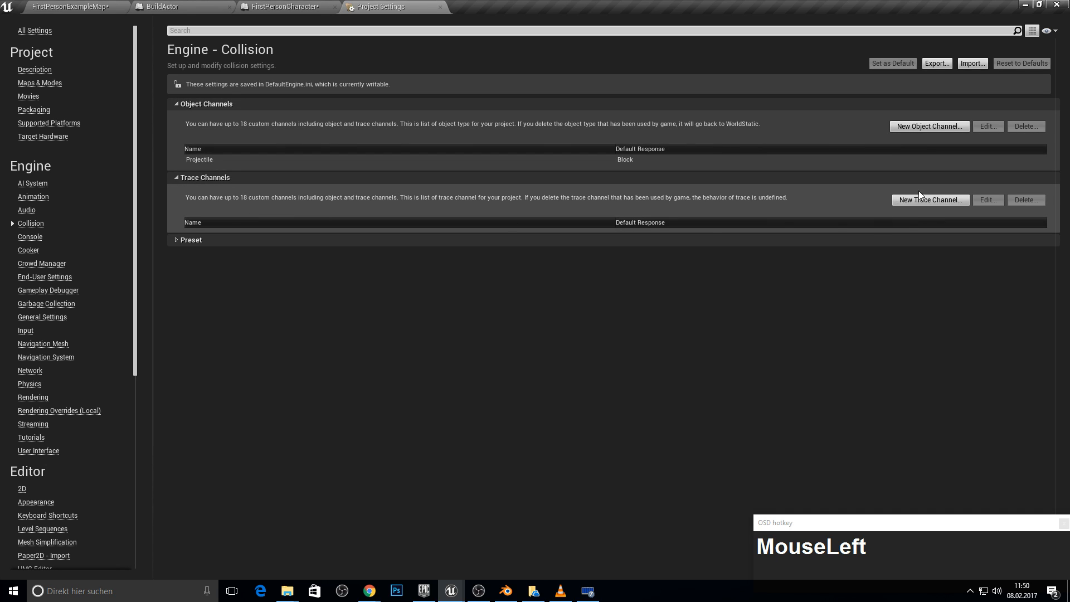
Step: Create a new trace channel named BuildingTrace with the default response Block
{"action": "left_click", "coordinate": [941, 200]}
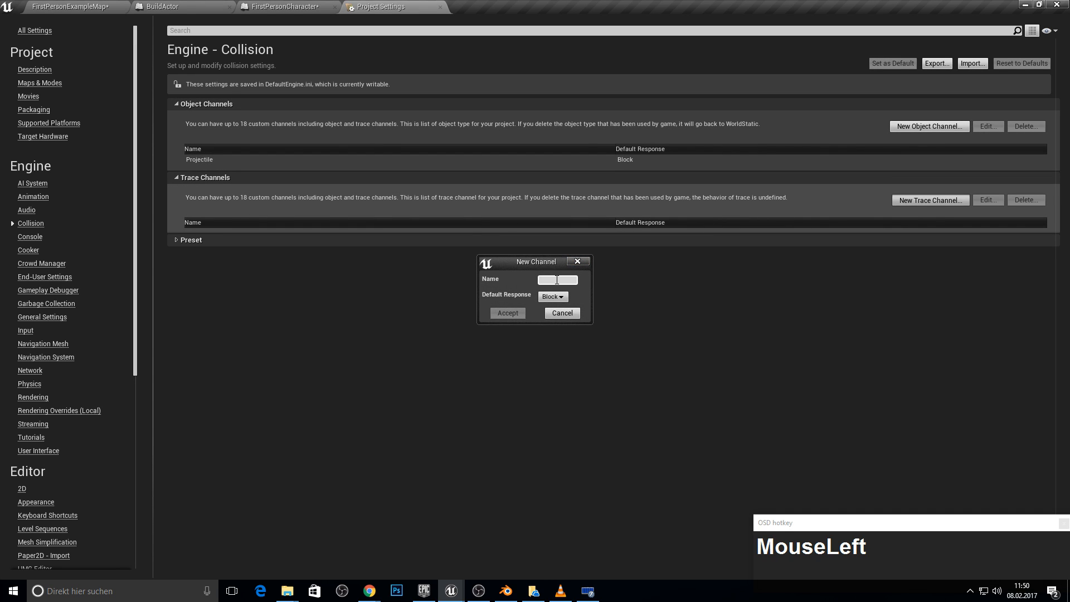
{"action": "type", "text": "BuildingTrace"}
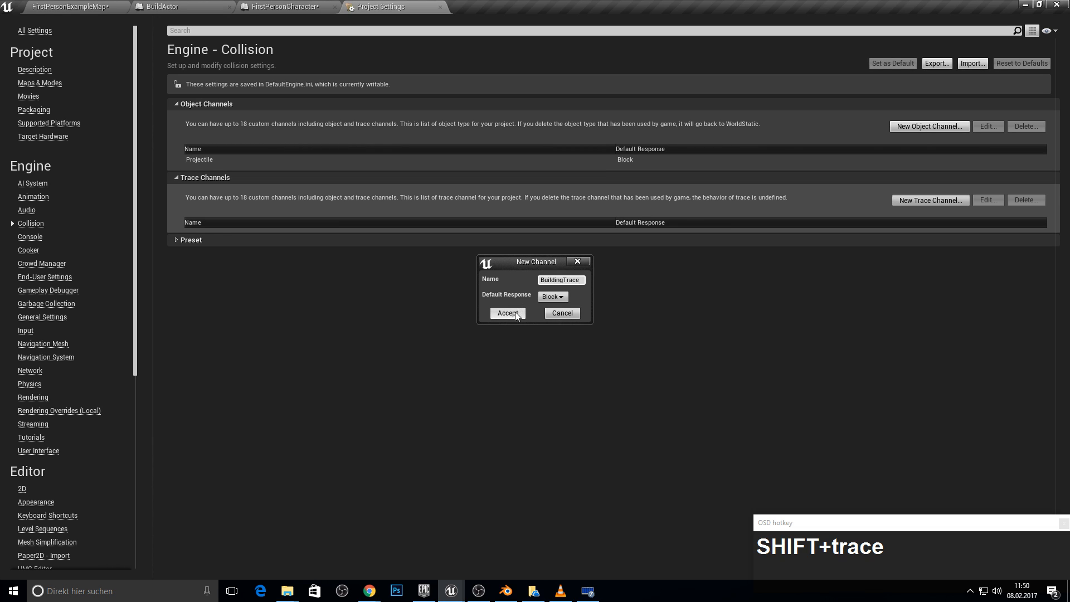
{"action": "left_click", "coordinate": [512, 313]}
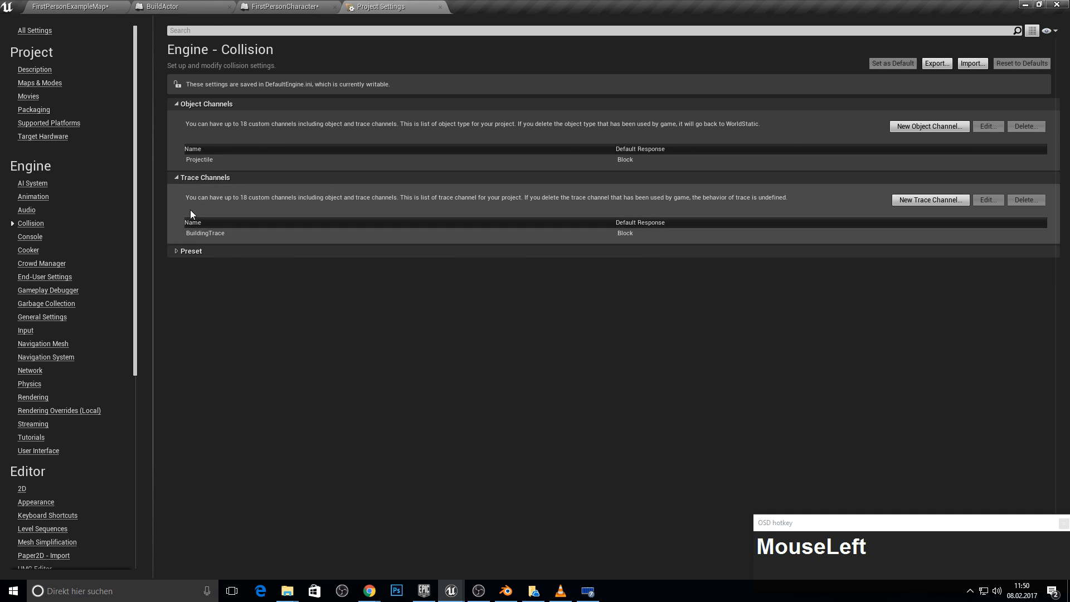
Step: Check LineTraceByChannel's Trace Channel options in FirstPersonCharacter, compile that blueprint and close the BuildActor editor
{"action": "left_click", "coordinate": [284, 6]}
{"action": "left_click", "coordinate": [629, 228]}
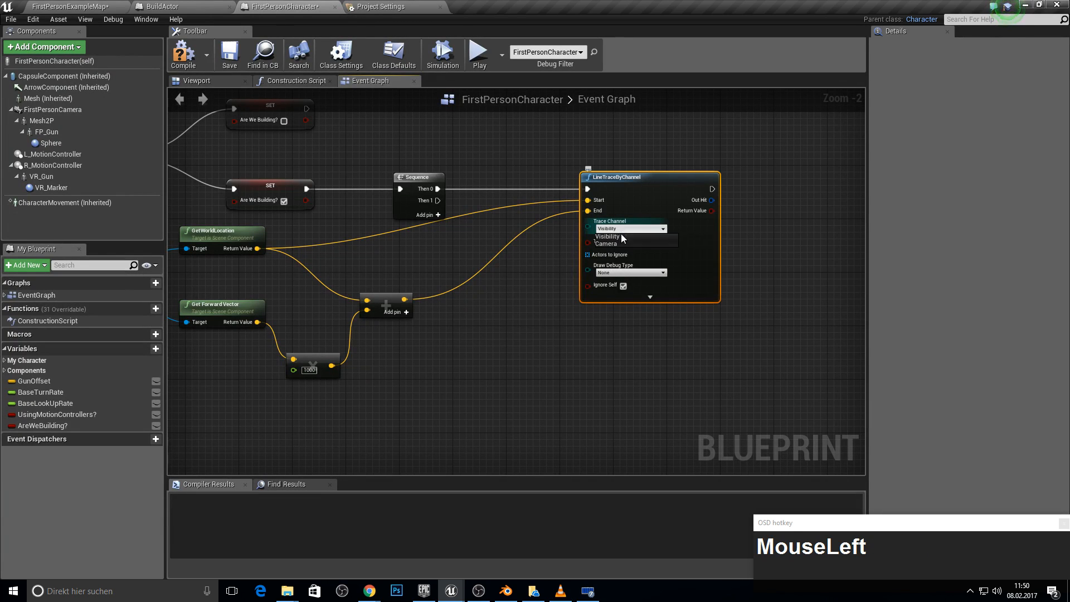
{"action": "left_click", "coordinate": [194, 69]}
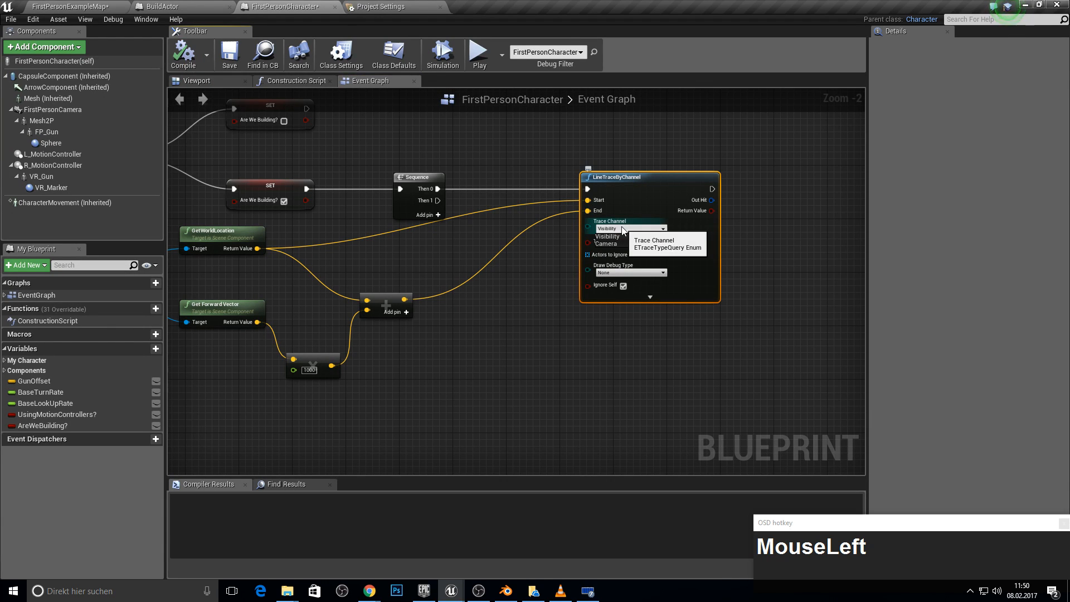
{"action": "left_click", "coordinate": [229, 7]}
Step: Create a new object channel named BuildChannel with the default response Block in the project's collision settings
{"action": "left_click", "coordinate": [274, 7]}
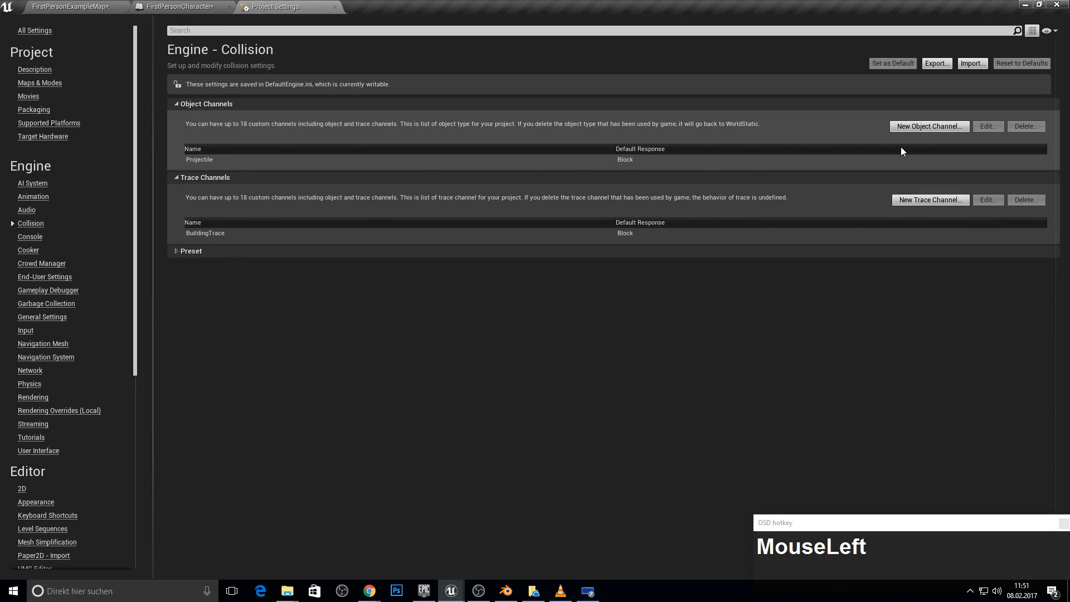
{"action": "left_click", "coordinate": [922, 129]}
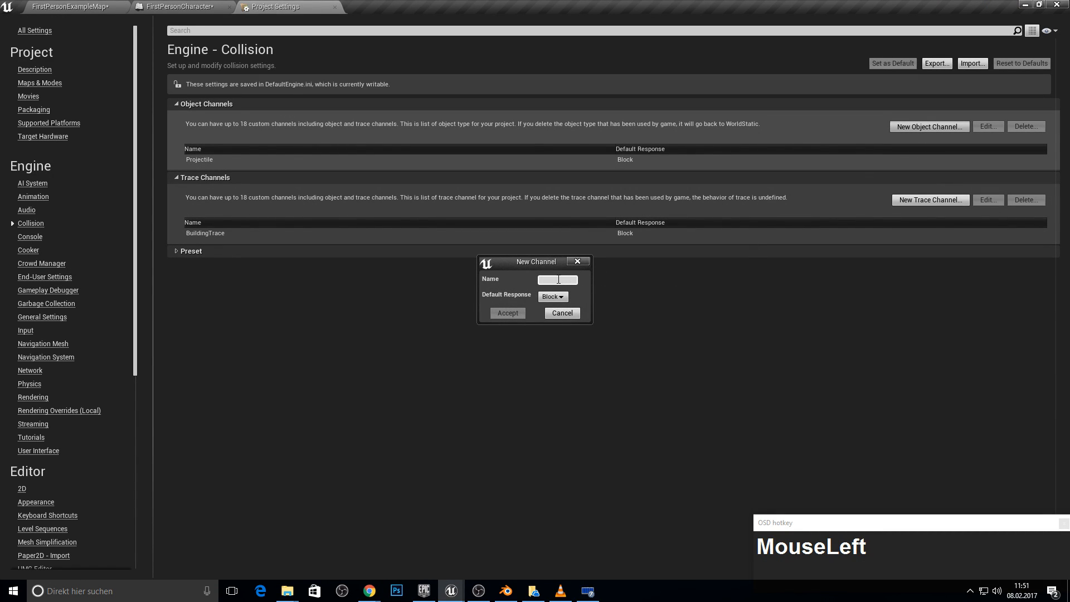
{"action": "type", "text": "BuildChannel"}
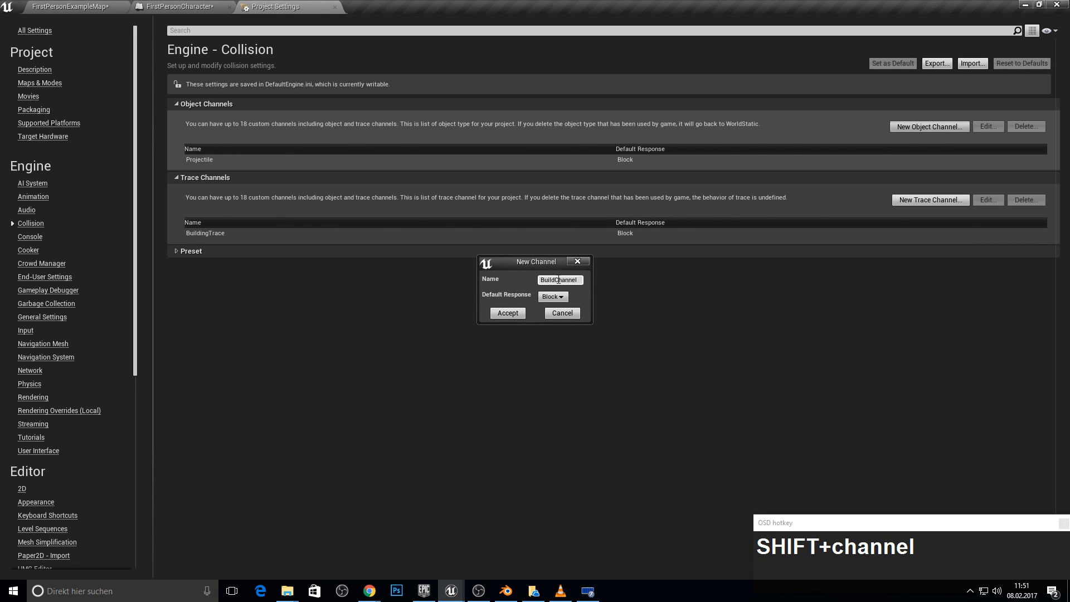
{"action": "key", "text": "Return"}
{"action": "left_click", "coordinate": [507, 312]}
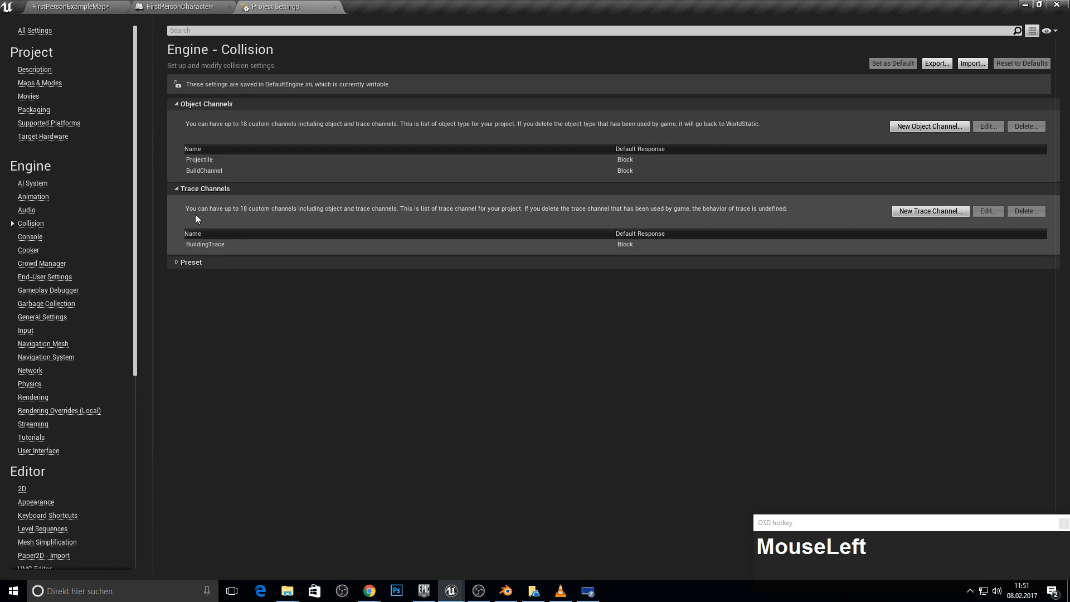
Step: Delete the LineTraceByChannel node in FirstPersonCharacter's event graph and add a fresh LineTraceByChannel node
{"action": "left_click", "coordinate": [192, 7]}
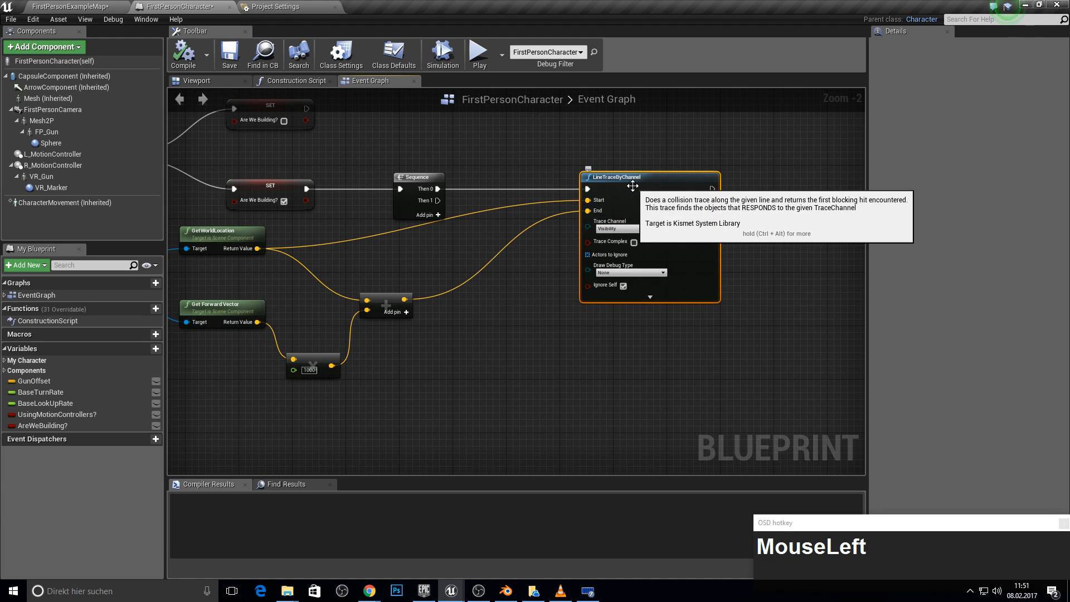
{"action": "key", "text": "Delete"}
{"action": "right_click", "coordinate": [554, 244]}
{"action": "type", "text": "line tarc"}
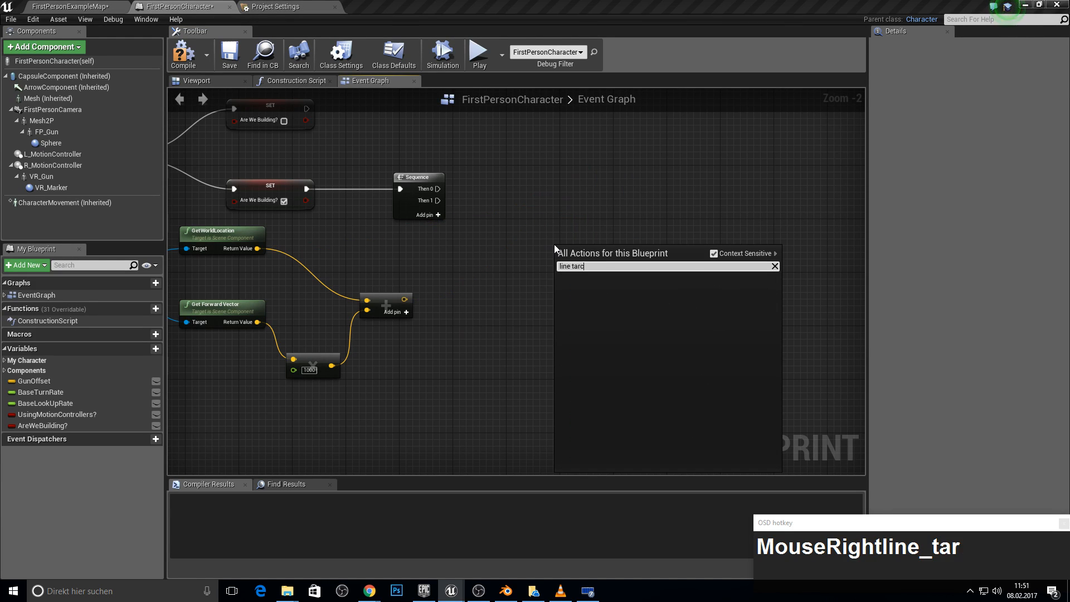
{"action": "key", "text": "BackSpace"}
{"action": "key", "text": "BackSpace"}
{"action": "key", "text": "BackSpace"}
{"action": "type", "text": "rac"}
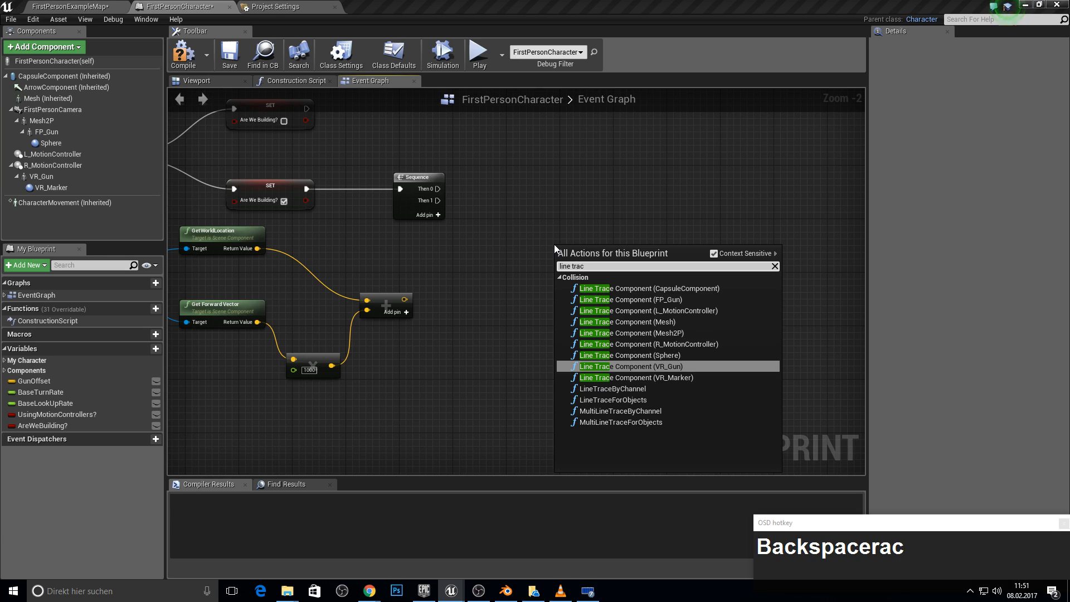
{"action": "type", "text": "e"}
{"action": "key", "text": "Up"}
{"action": "key", "text": "Down"}
{"action": "key", "text": "Down"}
{"action": "key", "text": "Return"}
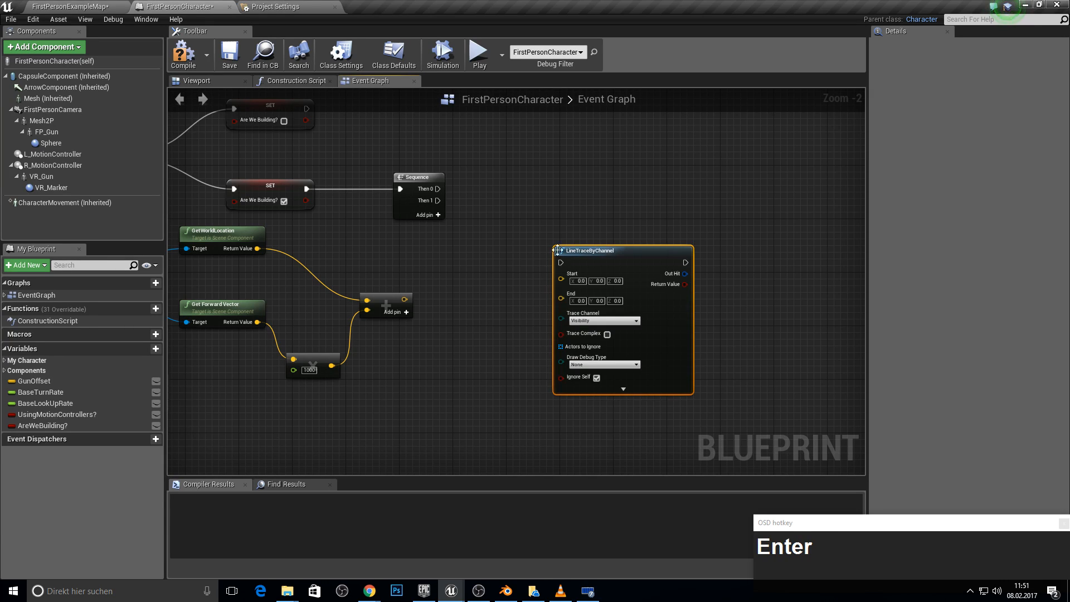
Step: Set the new line trace's Trace Channel to BuildingTrace and rewire its execution from Sequence, its Start and its End
{"action": "left_click", "coordinate": [604, 321]}
{"action": "left_click", "coordinate": [591, 342]}
{"action": "left_click_drag", "start_coordinate": [579, 249], "coordinate": [439, 189]}
{"action": "left_click_drag", "start_coordinate": [580, 201], "coordinate": [250, 250]}
{"action": "left_click_drag", "start_coordinate": [401, 306], "coordinate": [542, 216]}
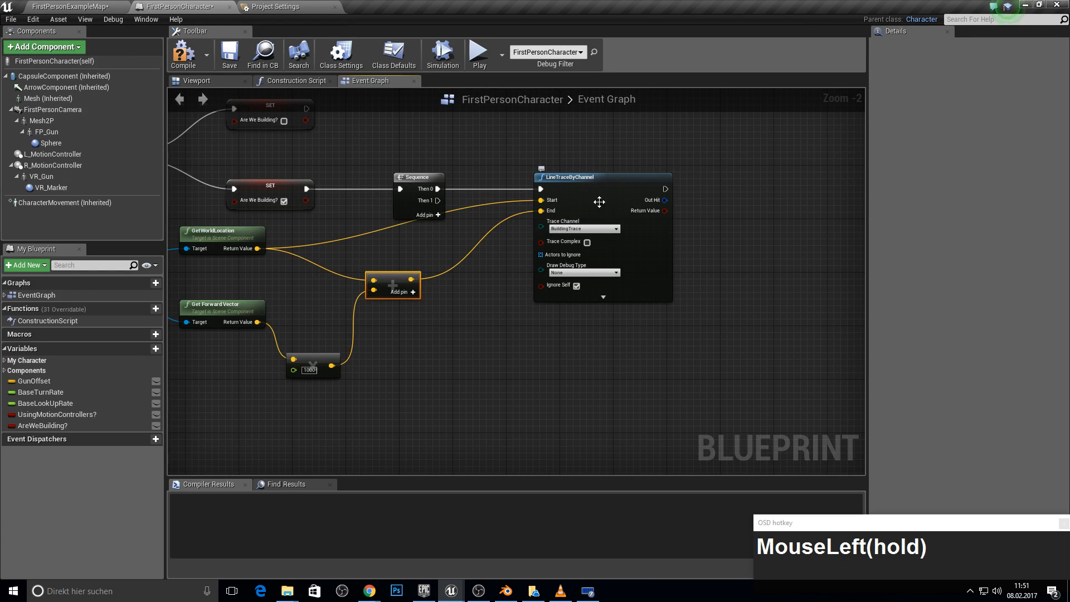
Step: Set the line trace's Draw Debug Type to For Duration and add a Break Hit Result node from its Out Hit
{"action": "left_click", "coordinate": [583, 272]}
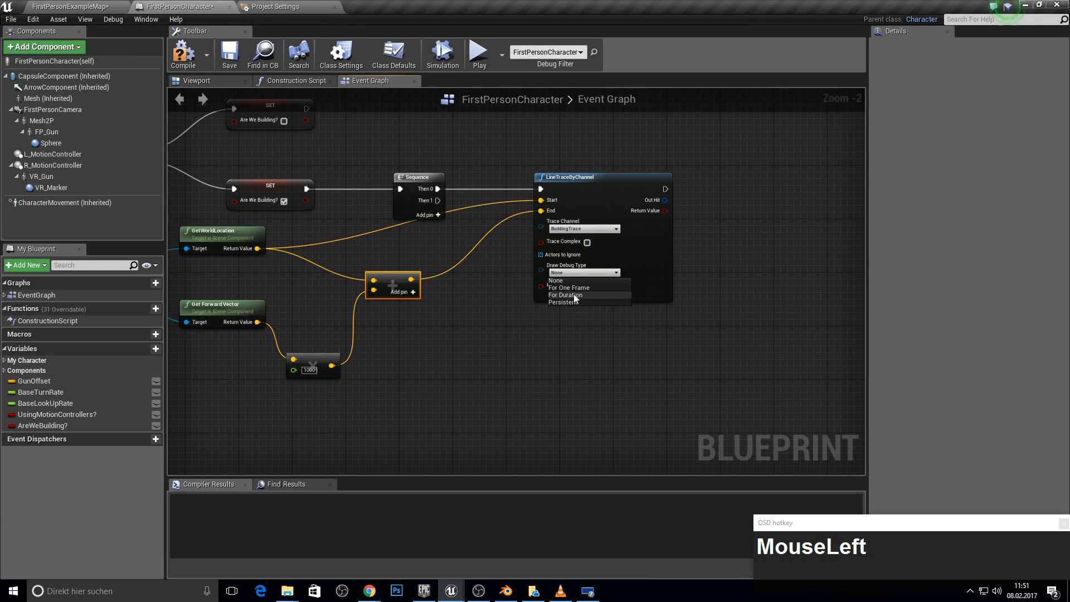
{"action": "left_click", "coordinate": [574, 295]}
{"action": "mouse_move", "coordinate": [640, 295]}
{"action": "right_mouse_down"}
{"action": "mouse_move", "coordinate": [569, 284]}
{"action": "mouse_move", "coordinate": [566, 334]}
{"action": "mouse_move", "coordinate": [509, 327]}
{"action": "right_mouse_up"}
{"action": "left_click_drag", "start_coordinate": [485, 186], "coordinate": [540, 269]}
{"action": "key", "text": "Return"}
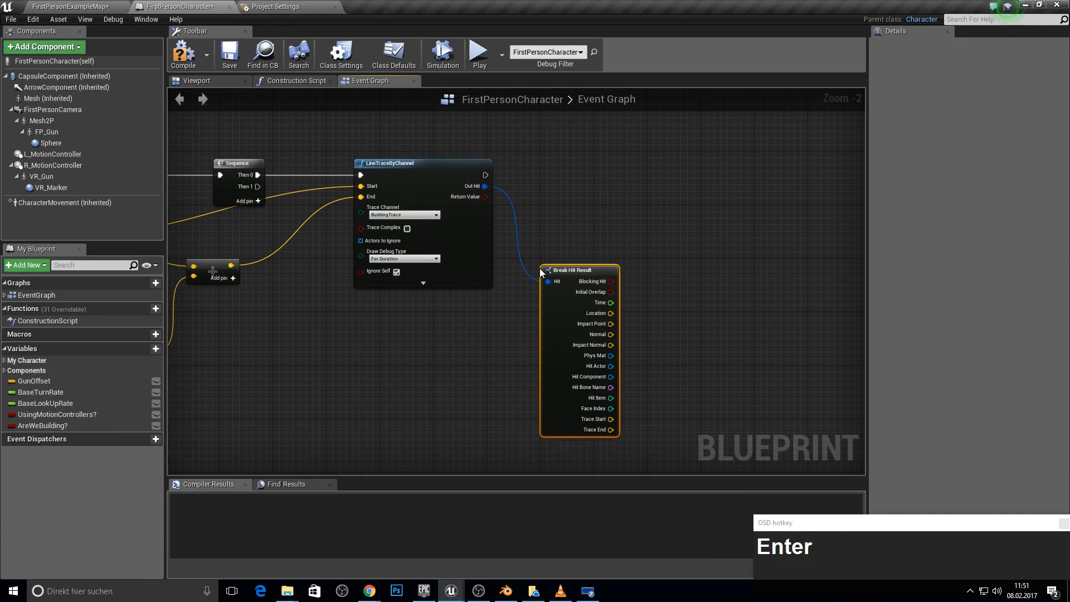
Step: Promote Break Hit Result's Impact Point to a variable named ImpactPoint and run its SET node after the line trace
{"action": "right_click_drag", "start_coordinate": [539, 272], "coordinate": [474, 275]}
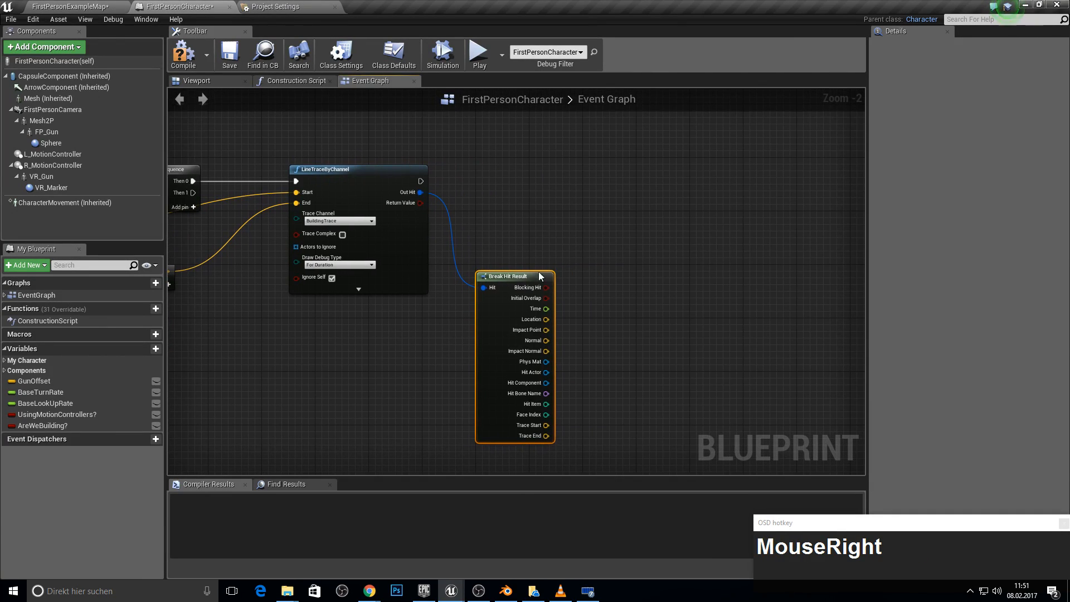
{"action": "right_click", "coordinate": [539, 330]}
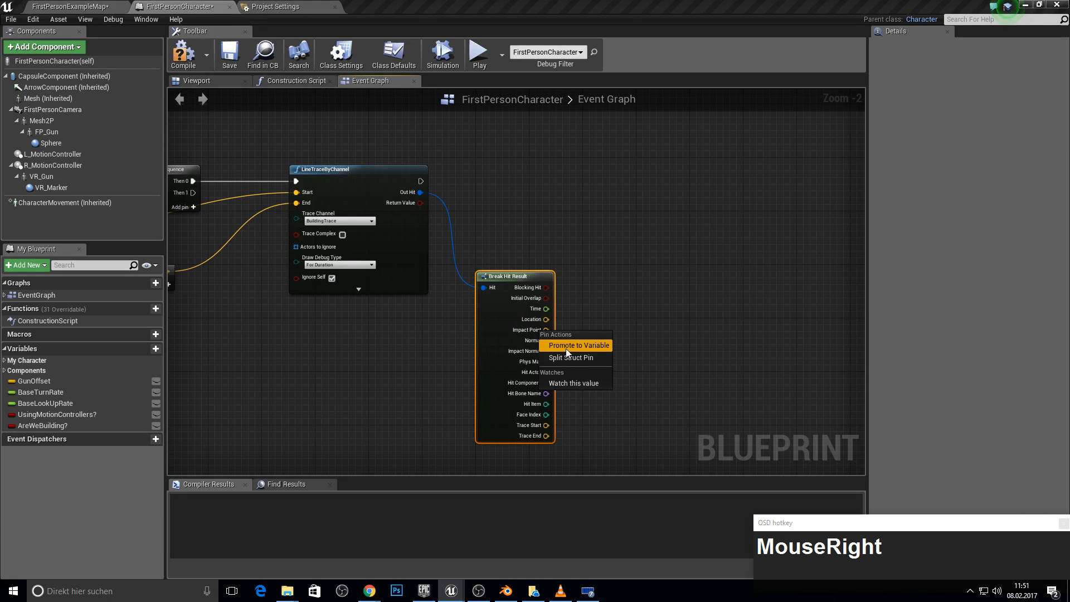
{"action": "left_click", "coordinate": [566, 347]}
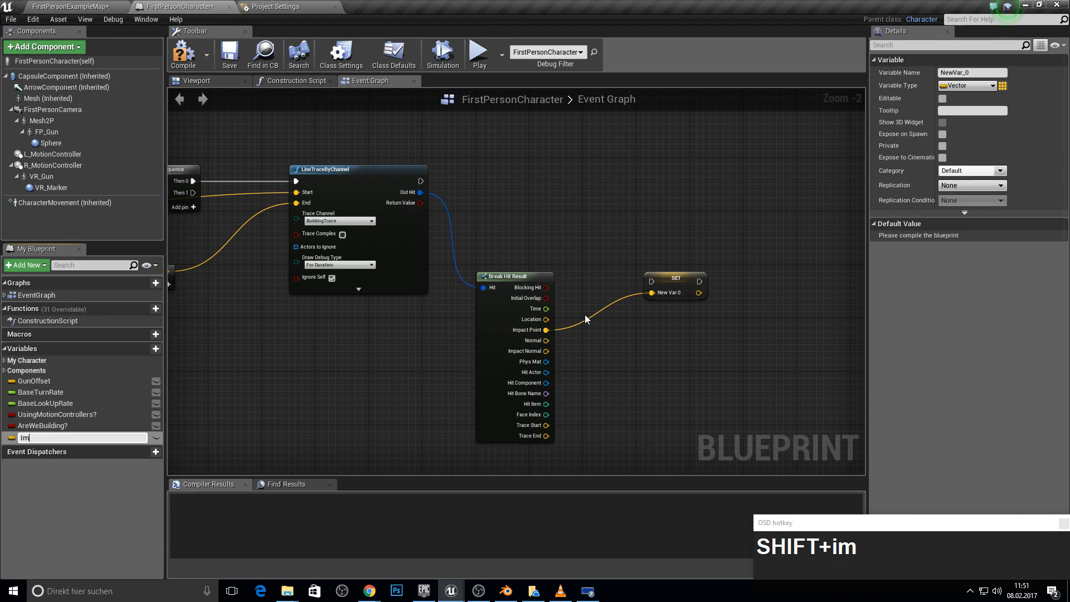
{"action": "type", "text": "ImpactPoint"}
{"action": "key", "text": "Return"}
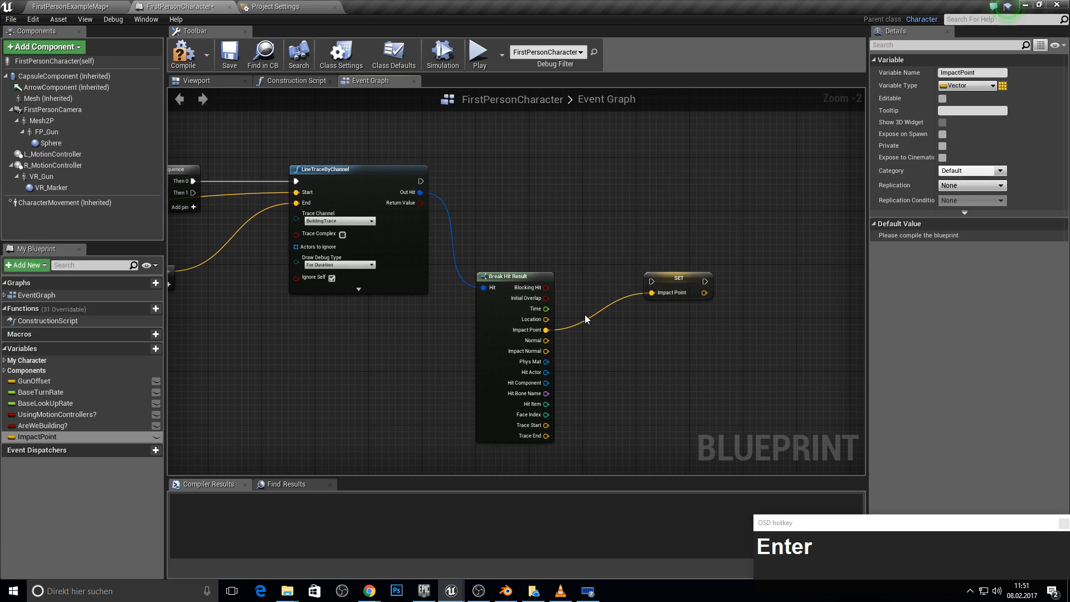
{"action": "left_click_drag", "start_coordinate": [685, 275], "coordinate": [420, 181]}
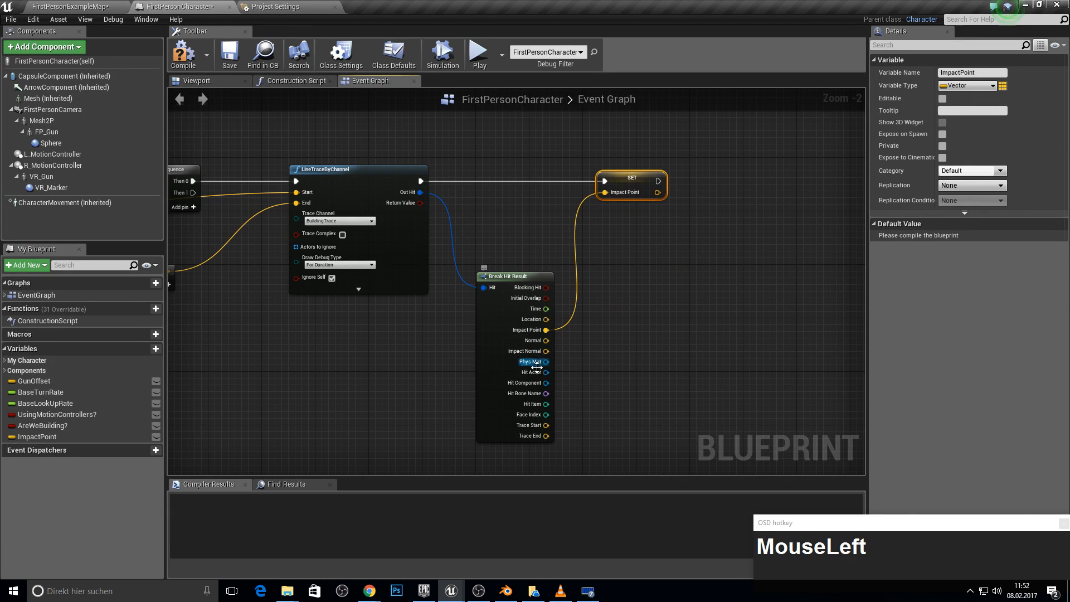
Step: Promote Break Hit Result's Hit Actor output to a variable named HitActor
{"action": "right_click", "coordinate": [536, 373]}
{"action": "right_click", "coordinate": [534, 373]}
{"action": "left_click", "coordinate": [550, 382]}
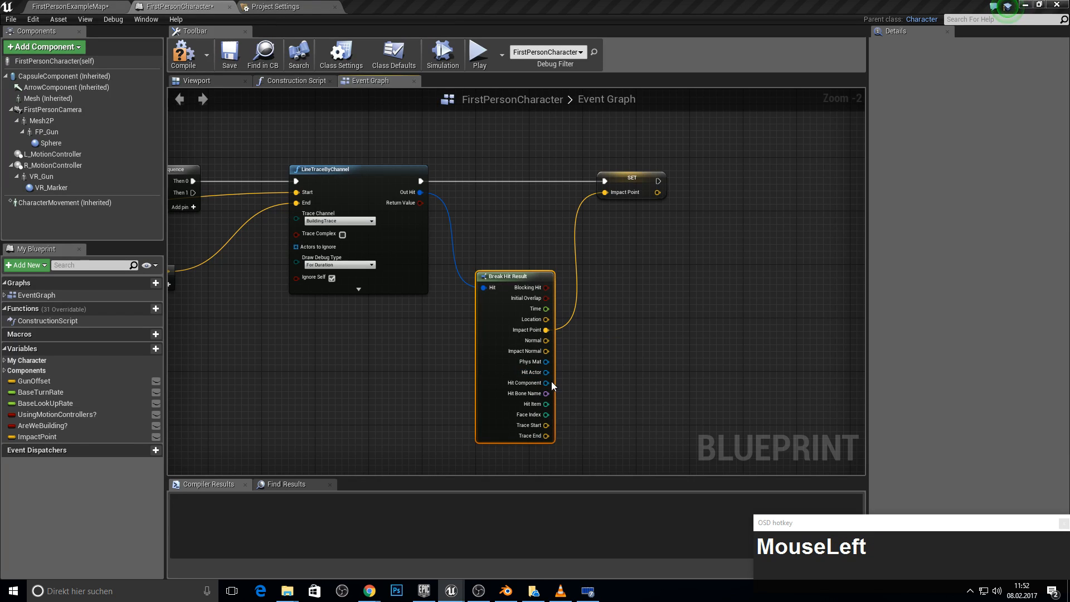
{"action": "type", "text": "HitActor"}
{"action": "key", "text": "Return"}
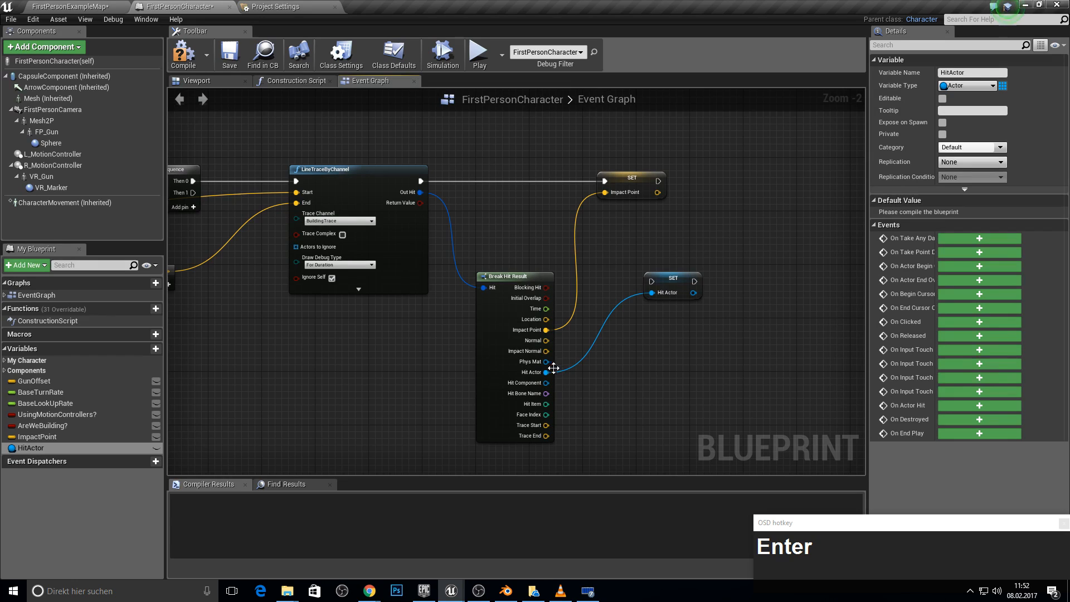
Step: Promote Break Hit Result's Hit Component output to a variable named HitComponent
{"action": "right_click", "coordinate": [541, 385]}
{"action": "left_click", "coordinate": [565, 400]}
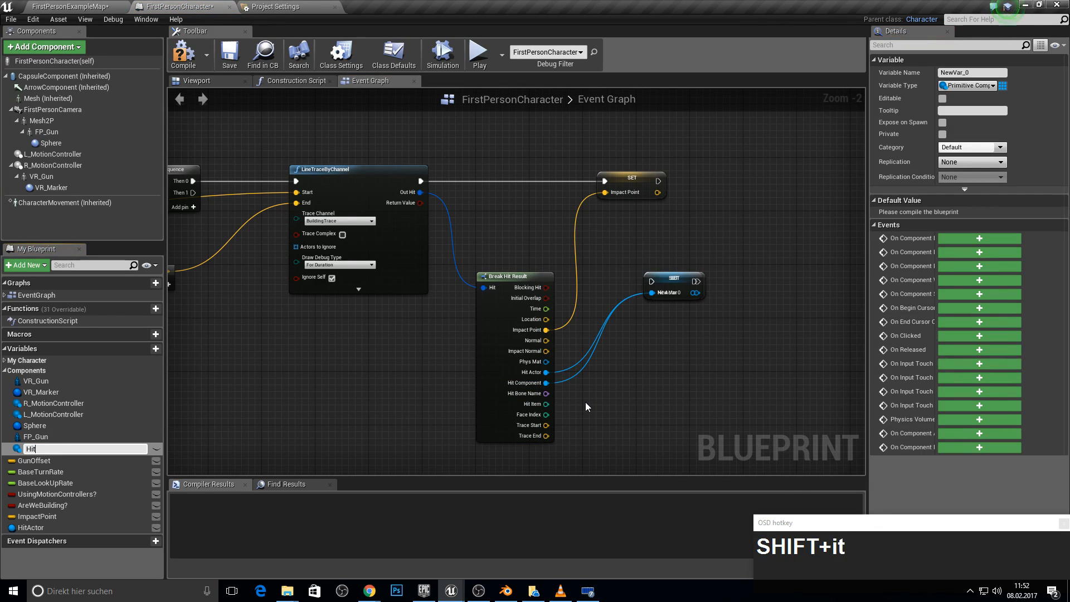
{"action": "type", "text": "HitCompon"}
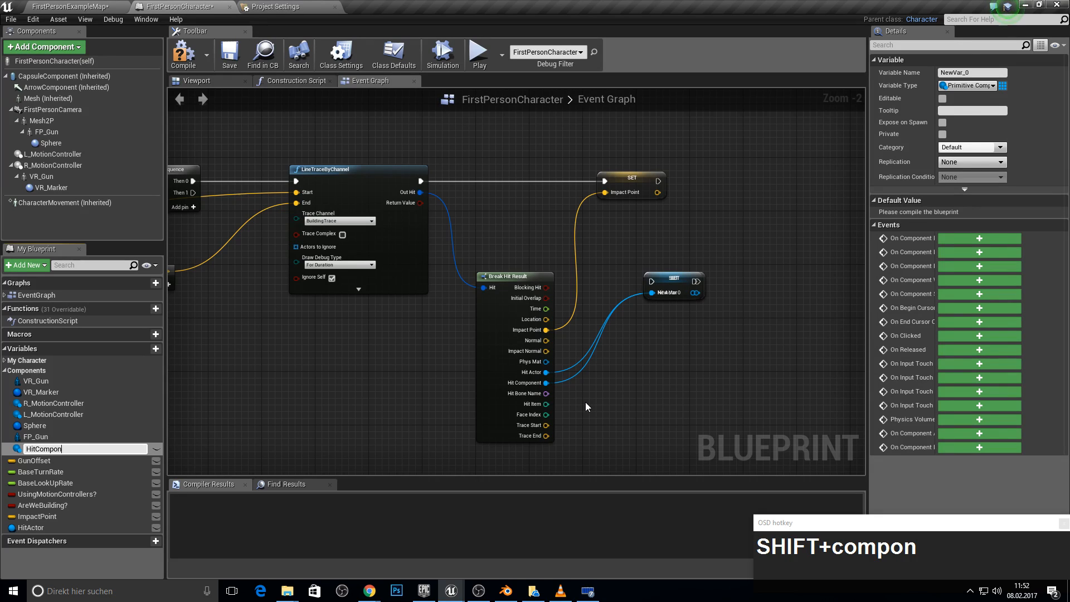
{"action": "type", "text": "ent"}
{"action": "key", "text": "Return"}
Step: Stack the Hit Actor and Hit Component SET nodes under the Impact Point SET in one execution chain, and compile and save the blueprint
{"action": "left_click_drag", "start_coordinate": [681, 277], "coordinate": [658, 182]}
{"action": "left_click_drag", "start_coordinate": [688, 318], "coordinate": [661, 221]}
{"action": "right_click_drag", "start_coordinate": [680, 292], "coordinate": [620, 282]}
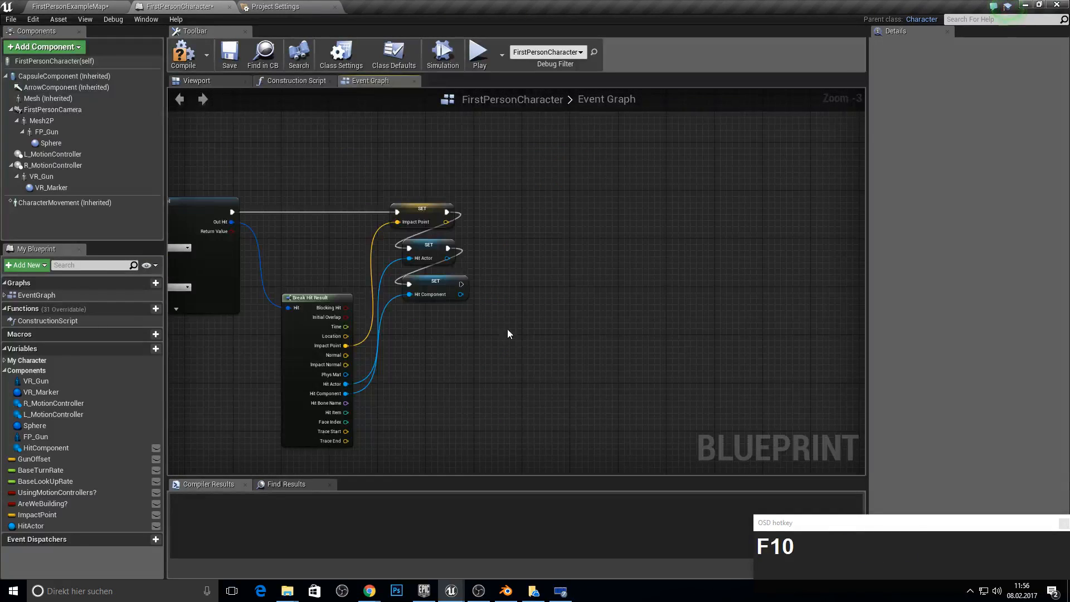
{"action": "right_click_drag", "start_coordinate": [507, 334], "coordinate": [628, 249]}
{"action": "left_click", "coordinate": [183, 53]}
{"action": "left_click", "coordinate": [230, 53]}
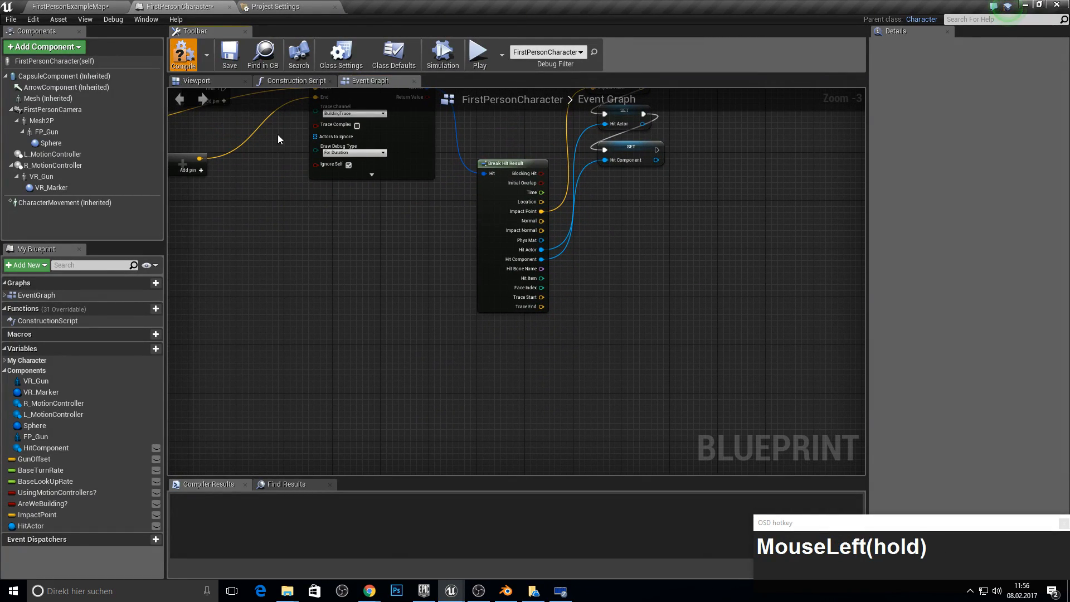
Step: Add a keyboard 1 key event in the empty graph area below the build-mode nodes
{"action": "right_click_drag", "start_coordinate": [430, 275], "coordinate": [592, 218]}
{"action": "scroll", "coordinate": [557, 256], "scroll_direction": "down", "scroll_amount": 5}
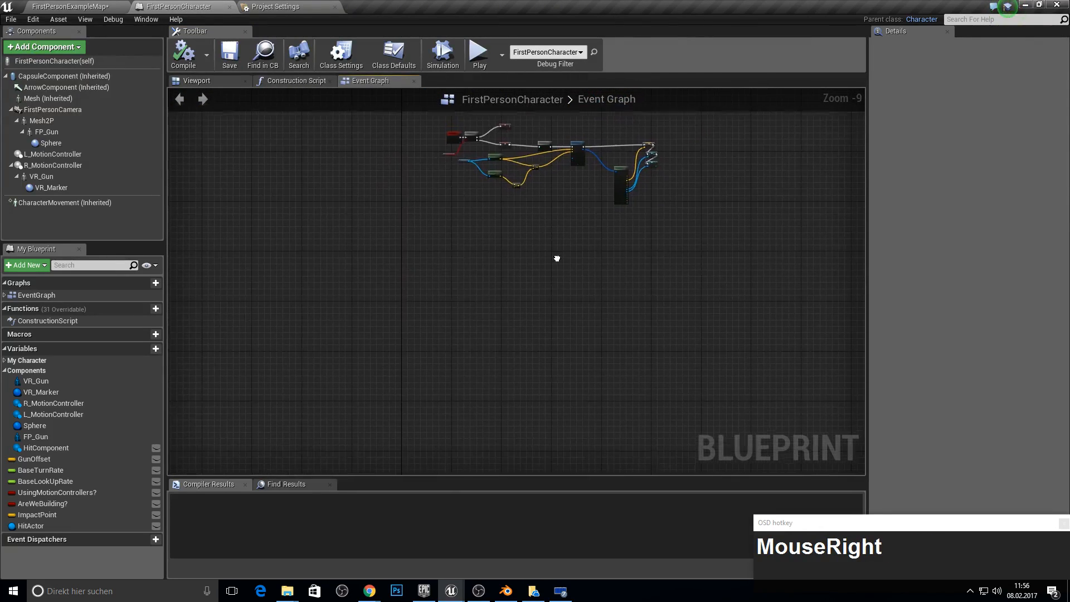
{"action": "right_click", "coordinate": [455, 344]}
{"action": "type", "text": "1"}
{"action": "key", "text": "Return"}
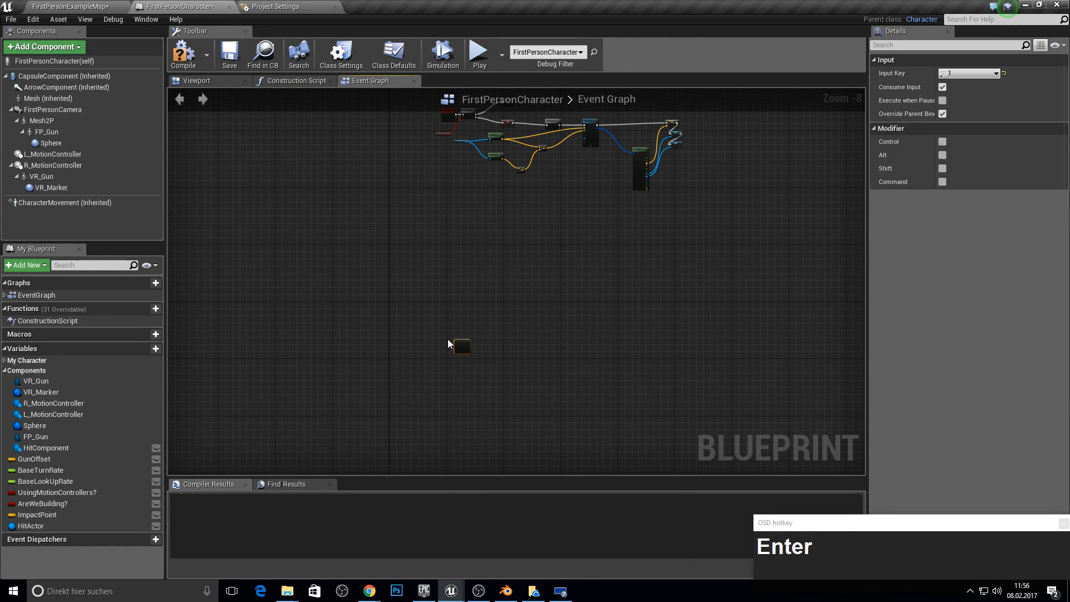
{"action": "scroll", "coordinate": [475, 373], "scroll_direction": "up", "scroll_amount": 4}
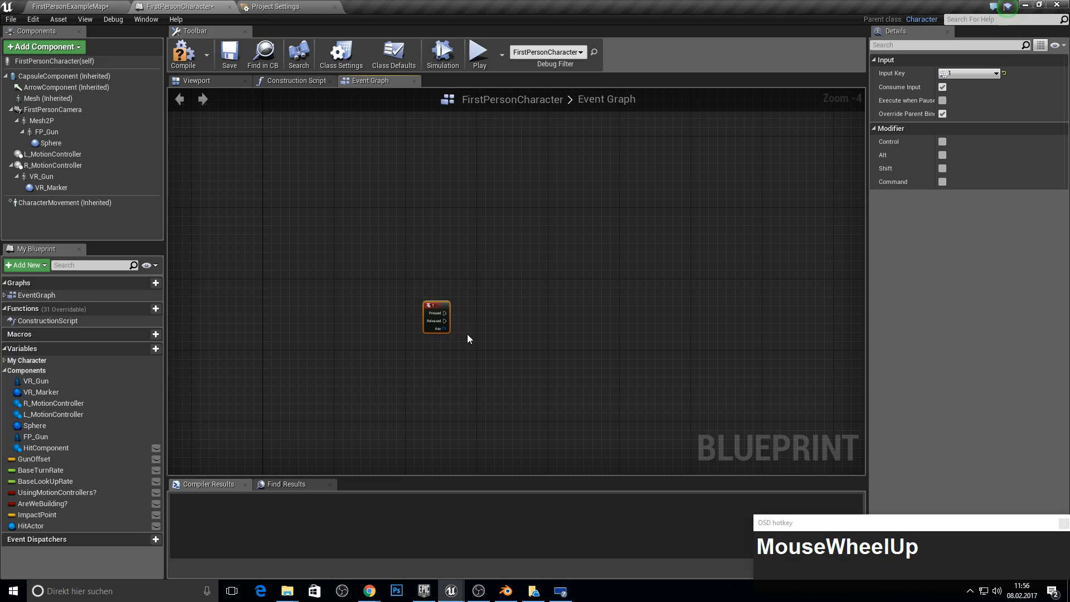
{"action": "right_click_drag", "start_coordinate": [476, 323], "coordinate": [376, 292]}
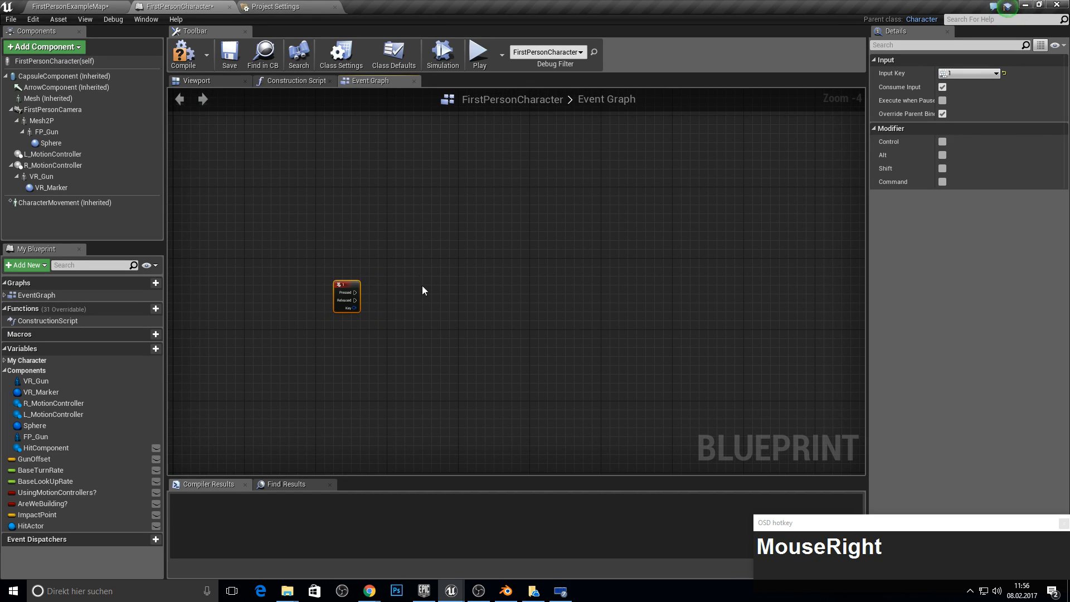
Step: Add a Branch on the 1 key event's Pressed output, with AreWeBuilding? as its Condition
{"action": "left_click_drag", "start_coordinate": [42, 504], "coordinate": [354, 298]}
{"action": "type", "text": "branc"}
{"action": "key", "text": "Return"}
{"action": "left_click", "coordinate": [415, 316]}
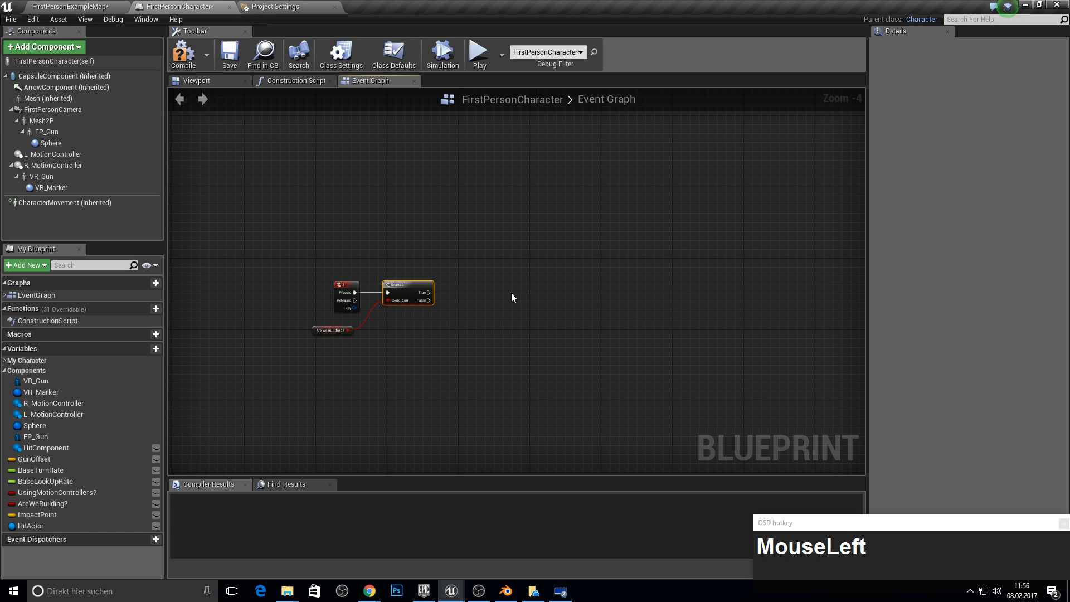
Step: Add an Is Valid node after the True output of the 1 key event's Branch and align it with the Branch
{"action": "right_click_drag", "start_coordinate": [474, 315], "coordinate": [353, 288]}
{"action": "left_click_drag", "start_coordinate": [333, 285], "coordinate": [383, 286]}
{"action": "type", "text": "is valid"}
{"action": "key", "text": "Return"}
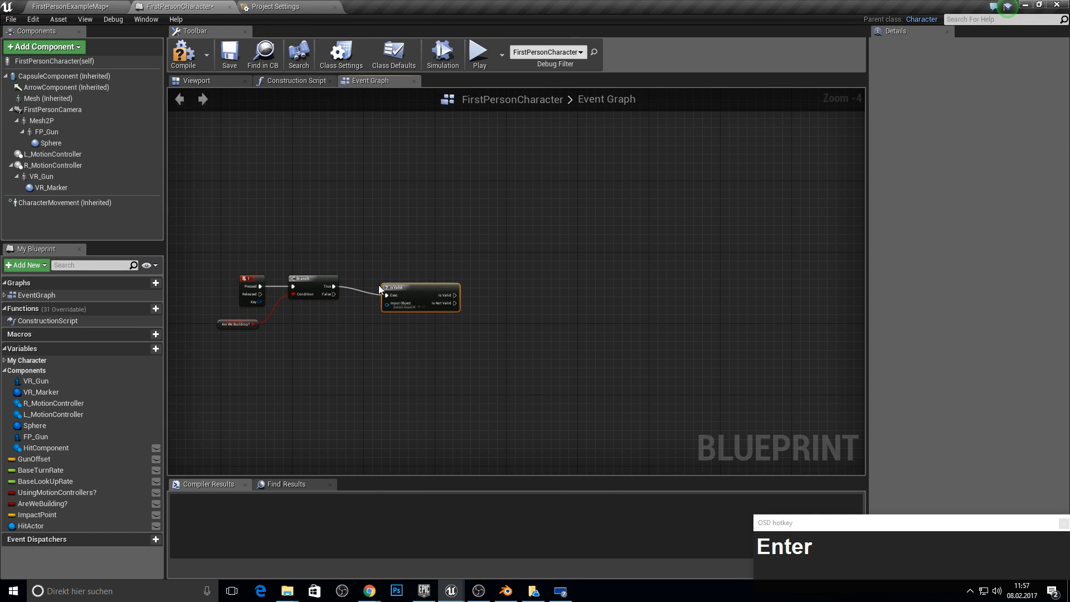
{"action": "left_click_drag", "start_coordinate": [416, 291], "coordinate": [390, 279]}
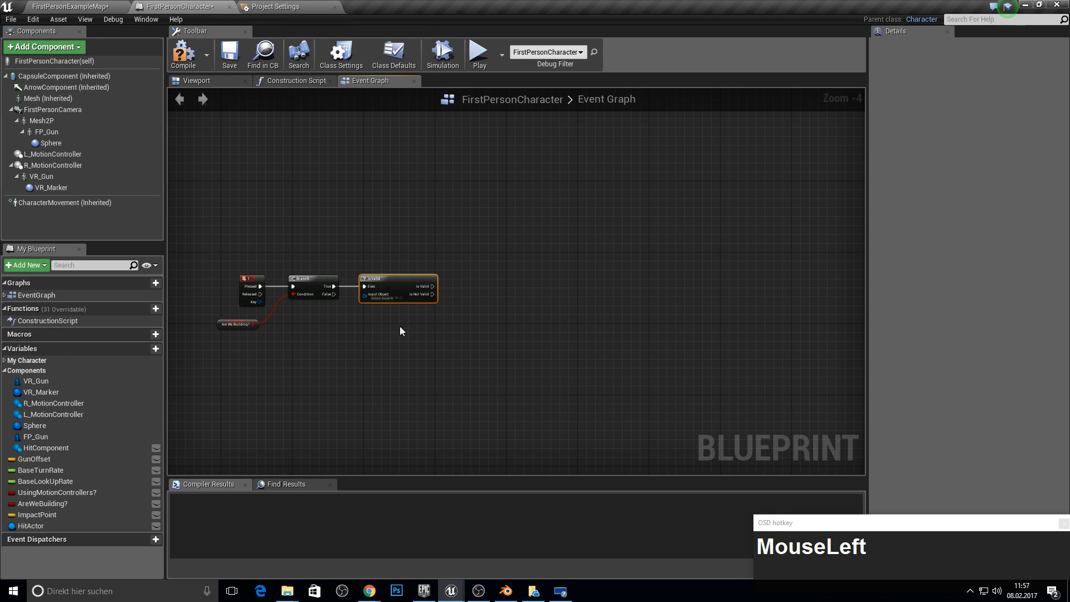
{"action": "right_click_drag", "start_coordinate": [339, 307], "coordinate": [351, 271]}
{"action": "left_click_drag", "start_coordinate": [443, 250], "coordinate": [493, 253]}
{"action": "type", "text": "sets tati"}
{"action": "key", "text": "BackSpace"}
{"action": "key", "text": "BackSpace"}
{"action": "key", "text": "BackSpace"}
{"action": "key", "text": "BackSpace"}
{"action": "key", "text": "BackSpace"}
{"action": "key", "text": "BackSpace"}
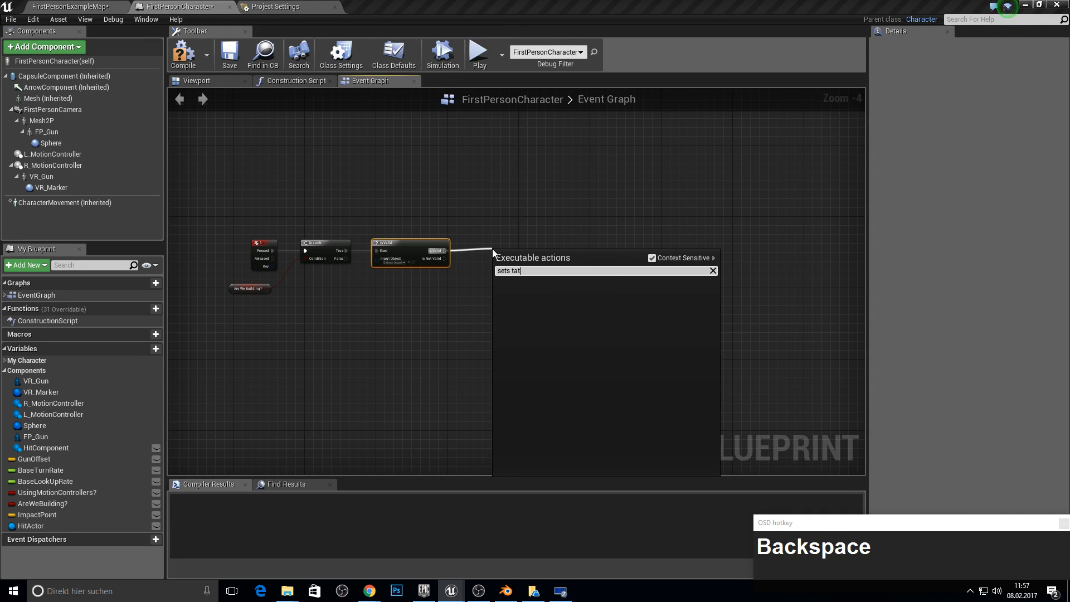
{"action": "type", "text": "stat"}
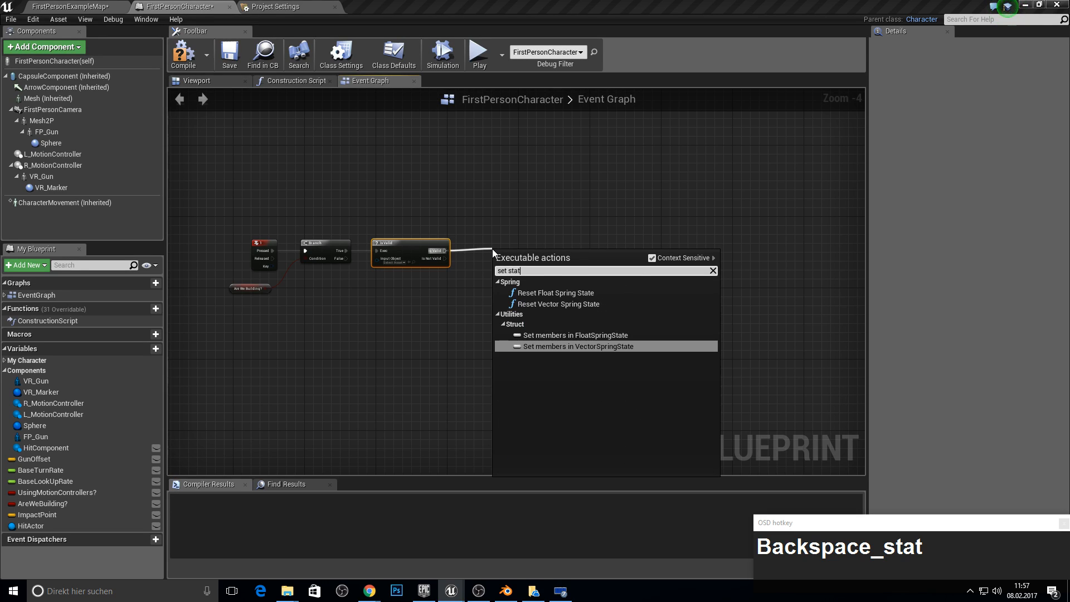
{"action": "key", "text": "Up"}
{"action": "key", "text": "BackSpace"}
{"action": "key", "text": "BackSpace"}
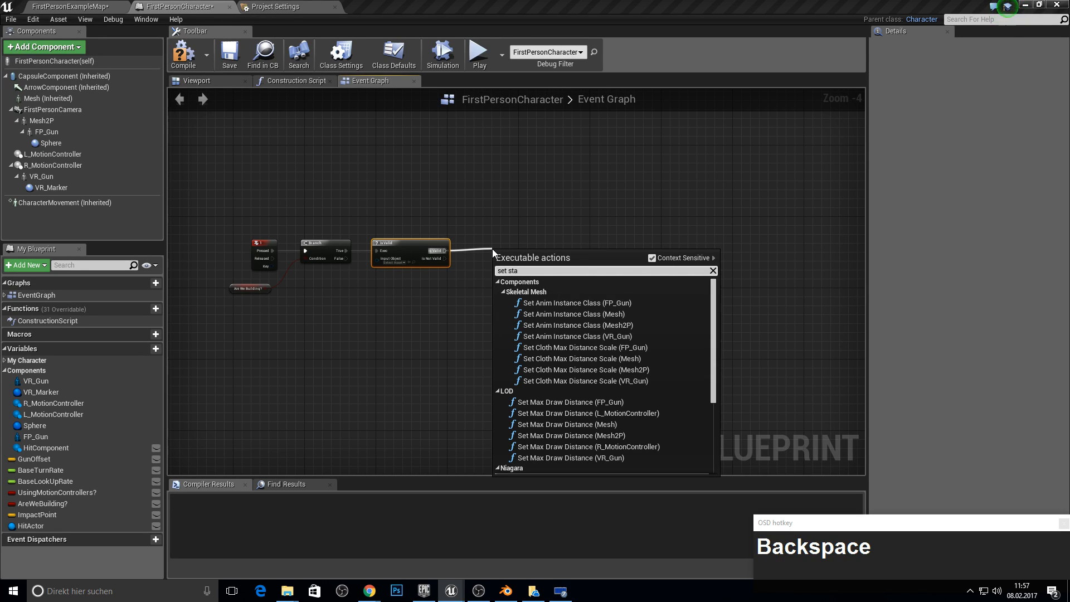
{"action": "key", "text": "Escape"}
{"action": "right_click", "coordinate": [493, 263]}
{"action": "type", "text": "se"}
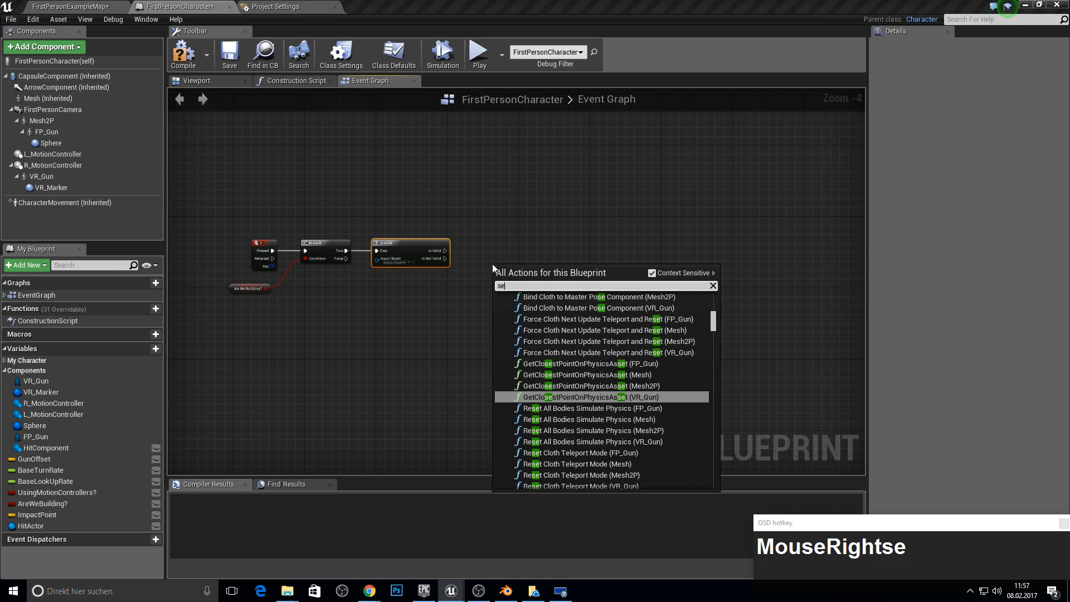
{"action": "type", "text": "t stat"}
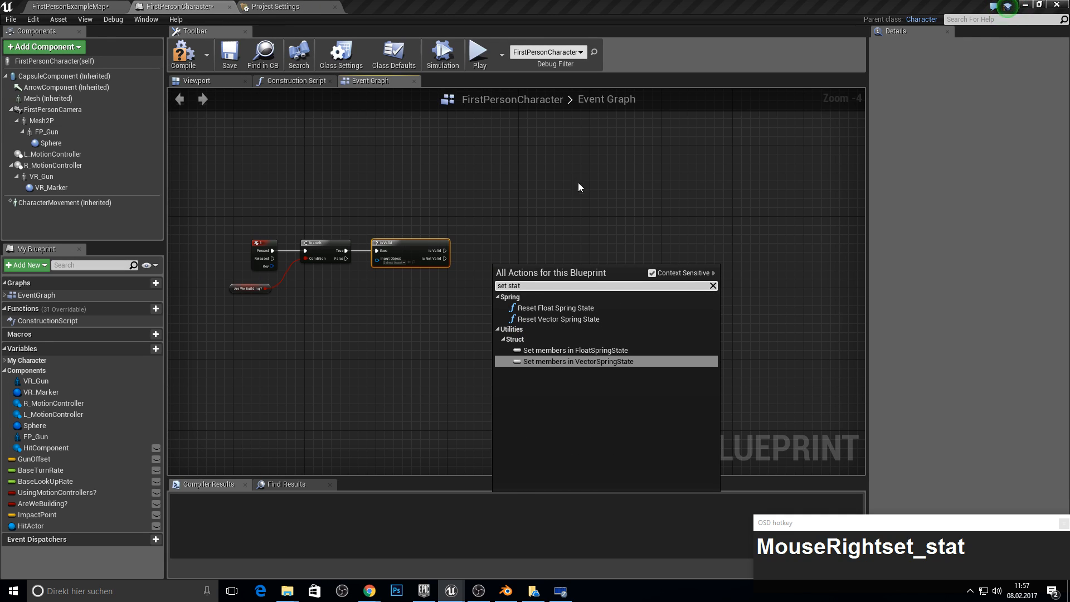
{"action": "key", "text": "Escape"}
Step: Compile and save the FirstPersonCharacter blueprint
{"action": "left_click", "coordinate": [183, 53]}
{"action": "left_click", "coordinate": [229, 53]}
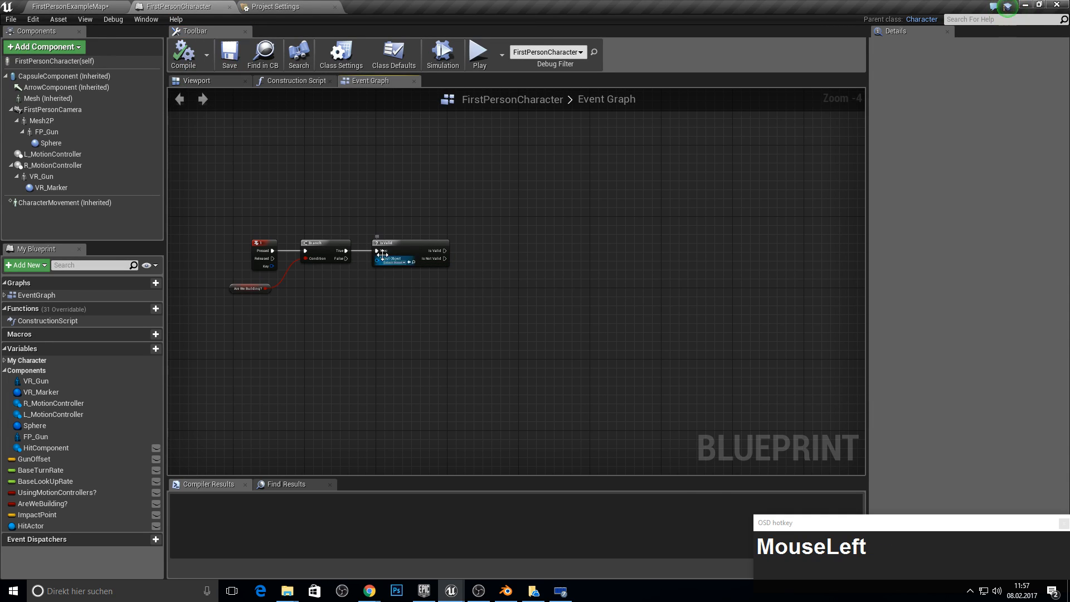
Step: Add a Branch with the line trace's Return Value as Condition and run it after the Hit Component SET node
{"action": "right_click_drag", "start_coordinate": [459, 158], "coordinate": [459, 314]}
{"action": "scroll", "coordinate": [460, 278], "scroll_direction": "down", "scroll_amount": 4}
{"action": "mouse_move", "coordinate": [525, 159]}
{"action": "right_mouse_down"}
{"action": "mouse_move", "coordinate": [449, 377]}
{"action": "mouse_move", "coordinate": [417, 406]}
{"action": "right_mouse_up"}
{"action": "scroll", "coordinate": [517, 356], "scroll_direction": "up", "scroll_amount": 3}
{"action": "scroll", "coordinate": [517, 355], "scroll_direction": "up", "scroll_amount": 3}
{"action": "right_click_drag", "start_coordinate": [576, 336], "coordinate": [473, 272]}
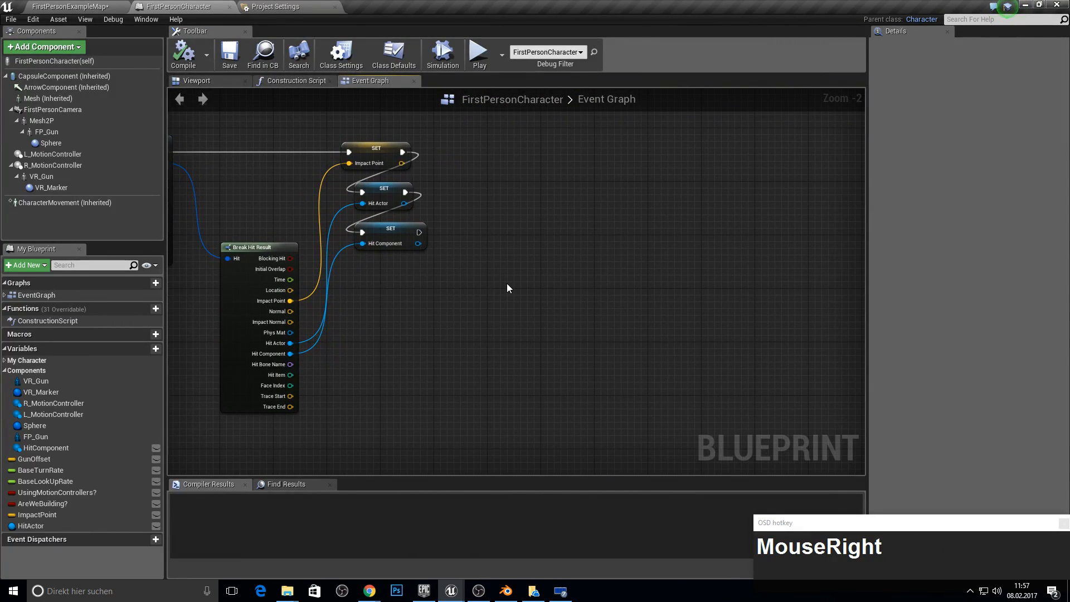
{"action": "right_click_drag", "start_coordinate": [195, 187], "coordinate": [315, 193]}
{"action": "left_click_drag", "start_coordinate": [284, 180], "coordinate": [568, 178]}
{"action": "type", "text": "if"}
{"action": "key", "text": "Return"}
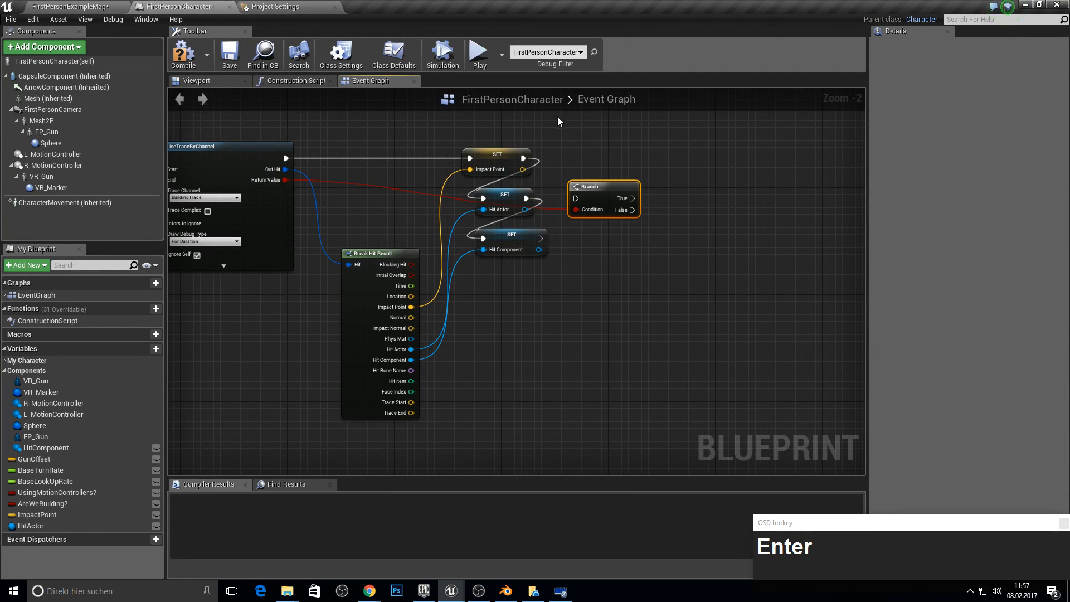
{"action": "left_click_drag", "start_coordinate": [591, 184], "coordinate": [543, 241]}
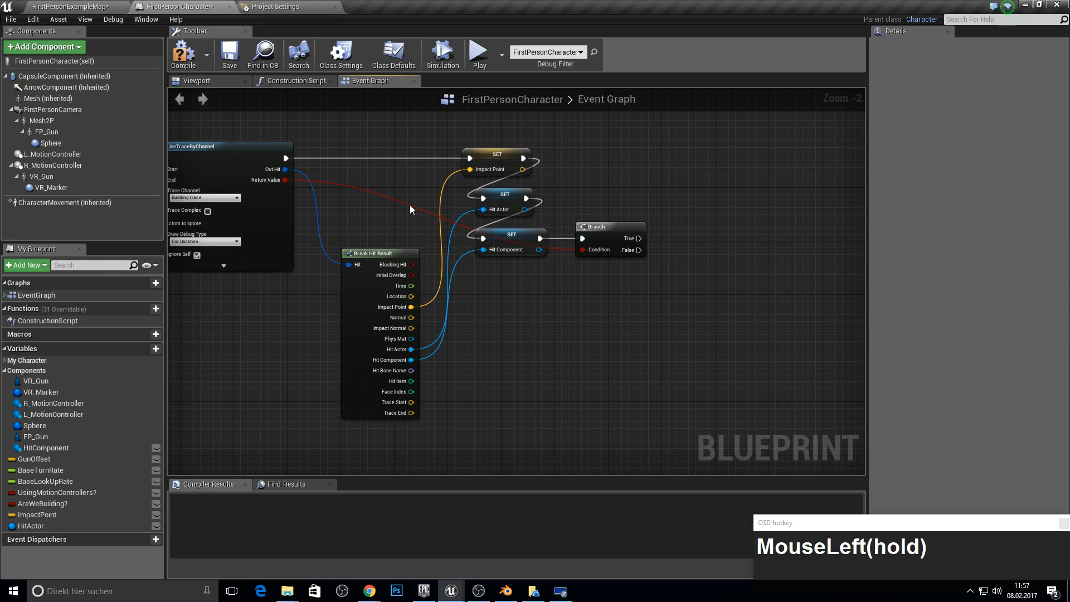
Step: Add a reroute node to the wire between Return Value and the Branch's Condition and tuck it beside Break Hit Result
{"action": "double_click", "coordinate": [412, 204]}
{"action": "left_click_drag", "start_coordinate": [395, 238], "coordinate": [322, 251]}
{"action": "right_click_drag", "start_coordinate": [688, 275], "coordinate": [537, 246]}
{"action": "key", "text": "F10"}
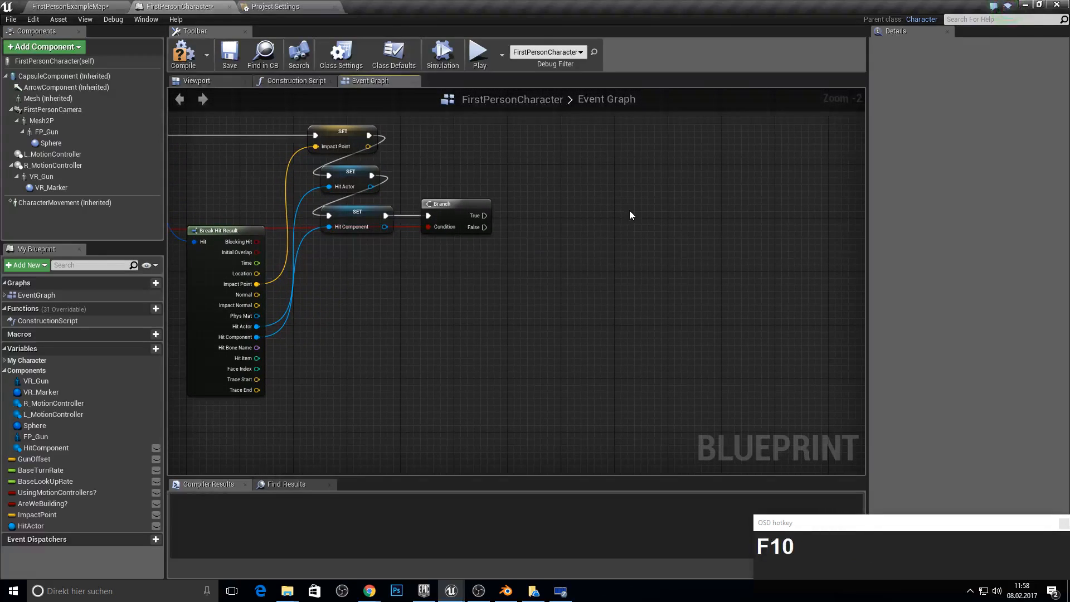
Step: Add a second Branch from the True output of the Return Value Branch
{"action": "left_click_drag", "start_coordinate": [478, 220], "coordinate": [591, 212]}
{"action": "type", "text": "if"}
{"action": "key", "text": "Return"}
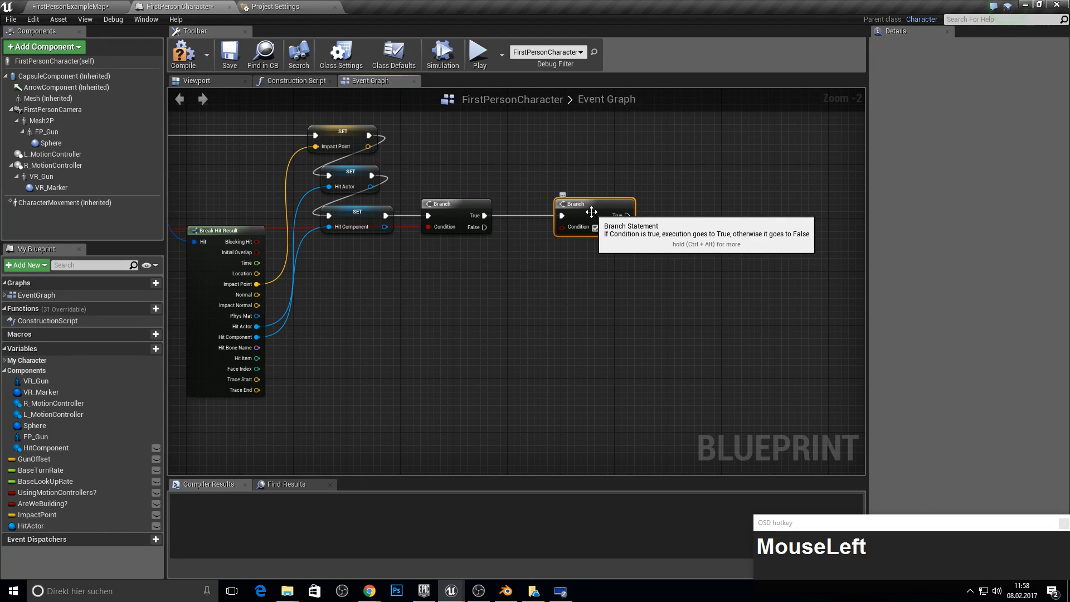
Step: Create an Integer variable named Id and compile the blueprint
{"action": "left_click", "coordinate": [156, 348]}
{"action": "type", "text": "Id"}
{"action": "key", "text": "Return"}
{"action": "left_click", "coordinate": [183, 54]}
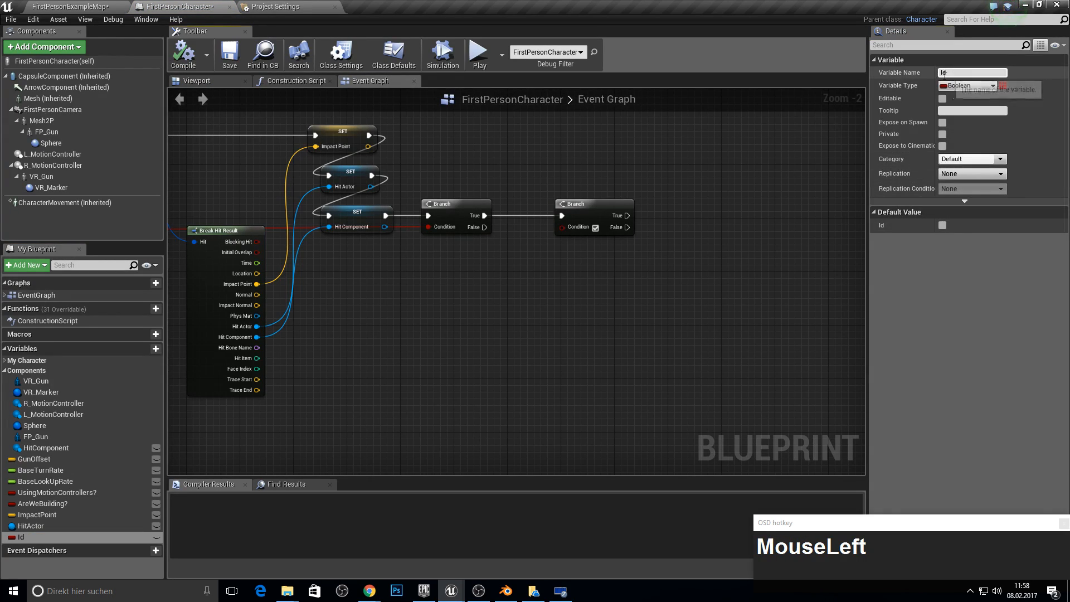
{"action": "left_click", "coordinate": [958, 87]}
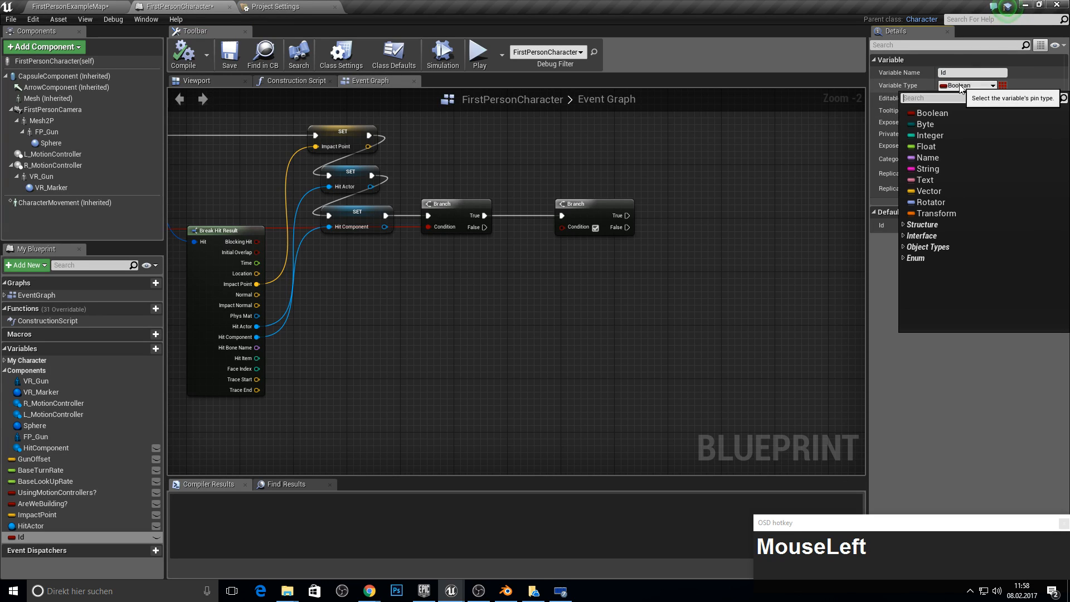
{"action": "left_click", "coordinate": [929, 136]}
{"action": "left_click", "coordinate": [189, 58]}
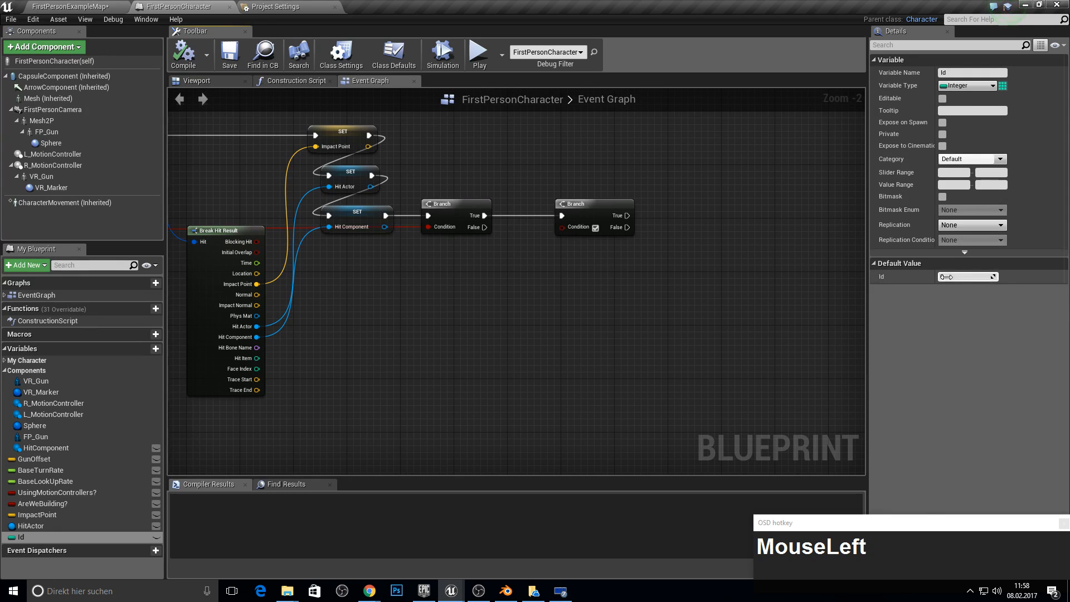
Step: Feed Id through an integer == node into the second Branch's Condition, and compile and save the blueprint
{"action": "left_click_drag", "start_coordinate": [34, 538], "coordinate": [569, 226]}
{"action": "left_click", "coordinate": [407, 288]}
{"action": "type", "text": "=="}
{"action": "key", "text": "Return"}
{"action": "left_click_drag", "start_coordinate": [484, 279], "coordinate": [490, 272]}
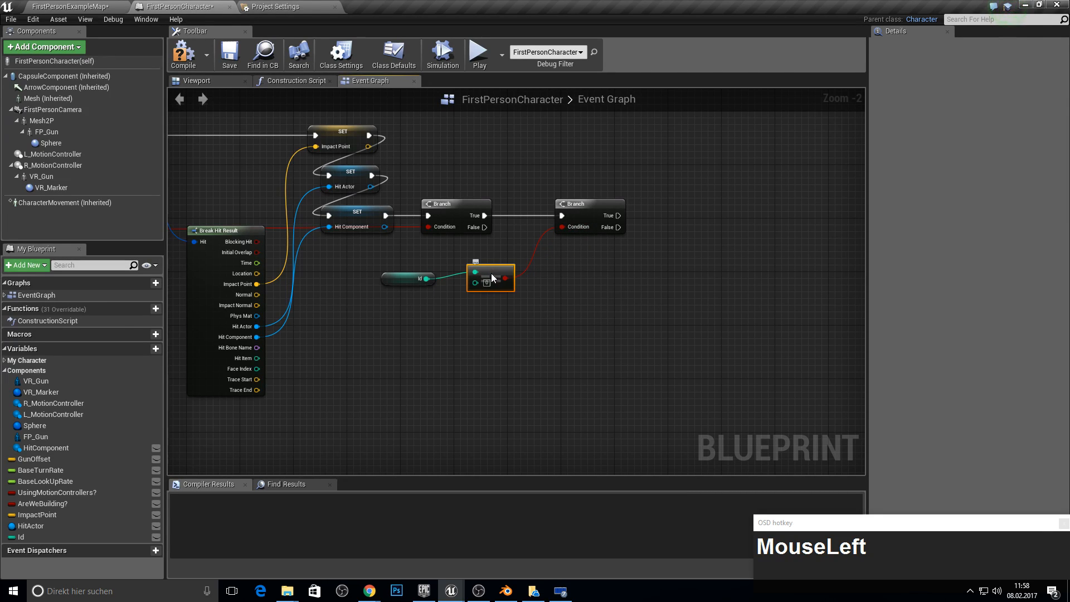
{"action": "left_click", "coordinate": [183, 53]}
{"action": "left_click", "coordinate": [229, 51]}
{"action": "right_click_drag", "start_coordinate": [739, 225], "coordinate": [595, 216]}
{"action": "key", "text": "F10"}
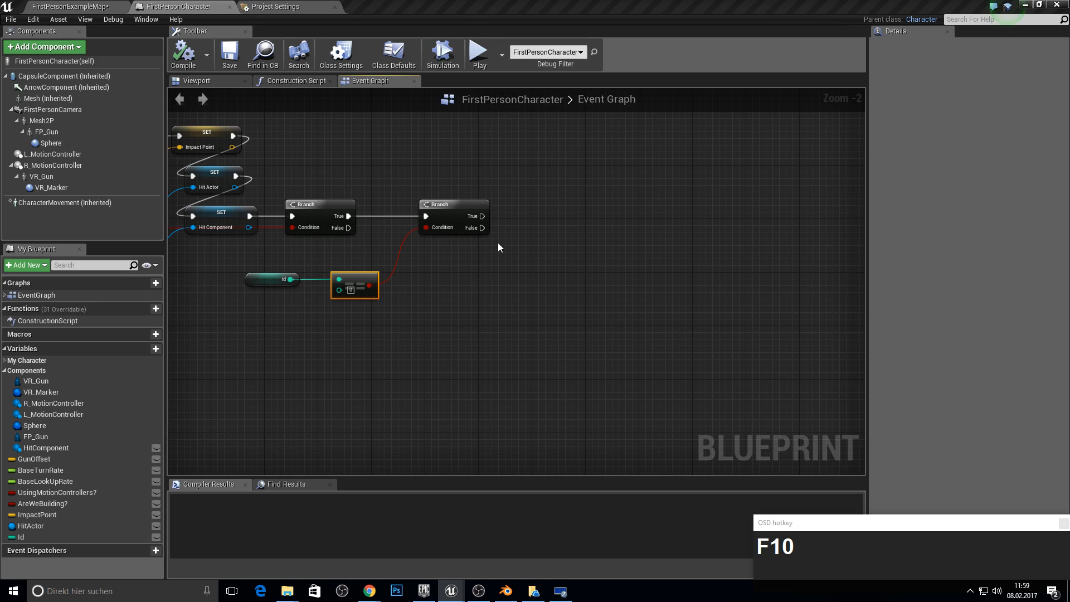
Step: Add a third Branch from the True output of the Id comparison's Branch
{"action": "left_click_drag", "start_coordinate": [482, 216], "coordinate": [640, 214]}
{"action": "type", "text": "branch"}
{"action": "key", "text": "Return"}
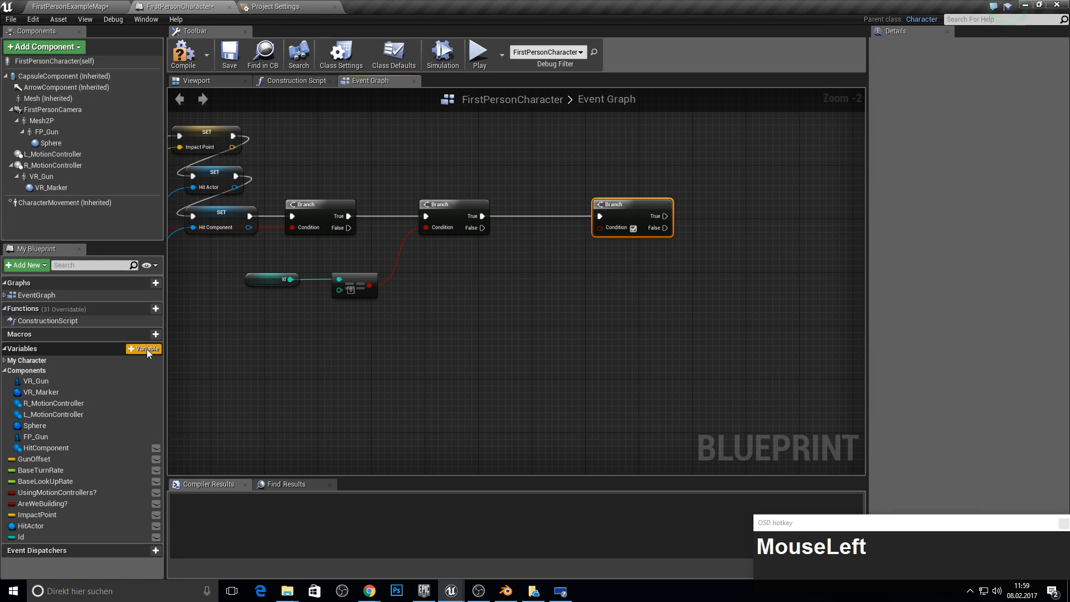
Step: Create a Boolean variable named IsGhostSpawned? and compile and save the blueprint
{"action": "left_click", "coordinate": [144, 349]}
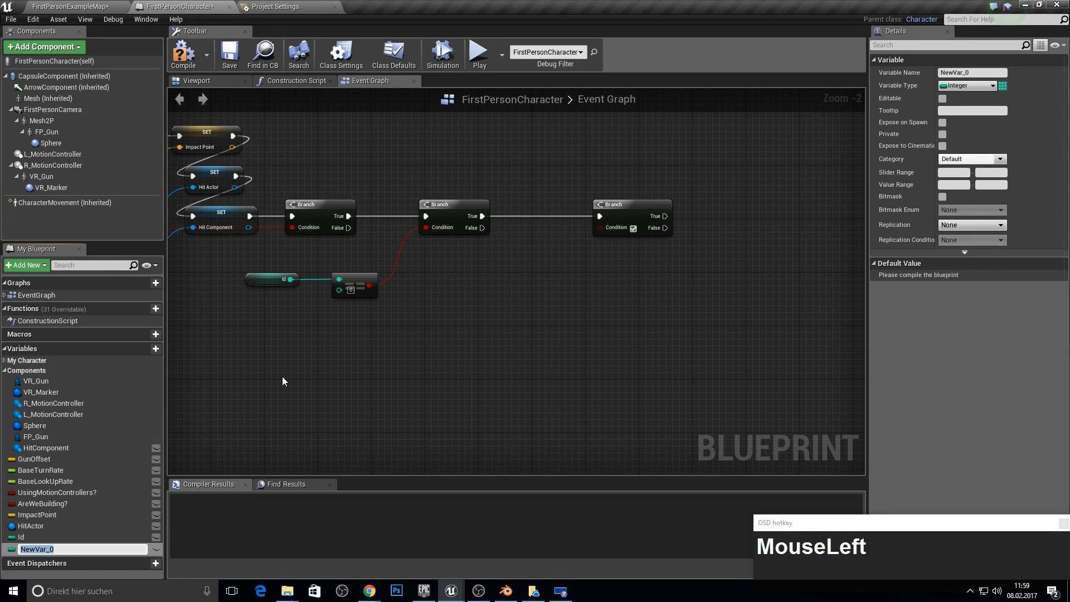
{"action": "type", "text": "Is"}
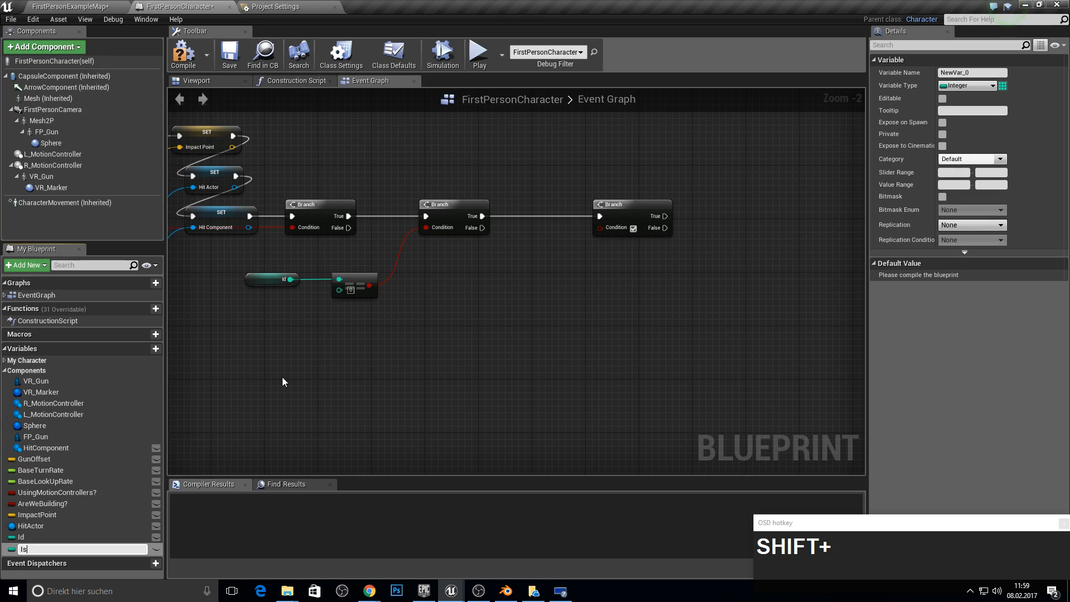
{"action": "type", "text": "GhostSpawned?"}
{"action": "key", "text": "Return"}
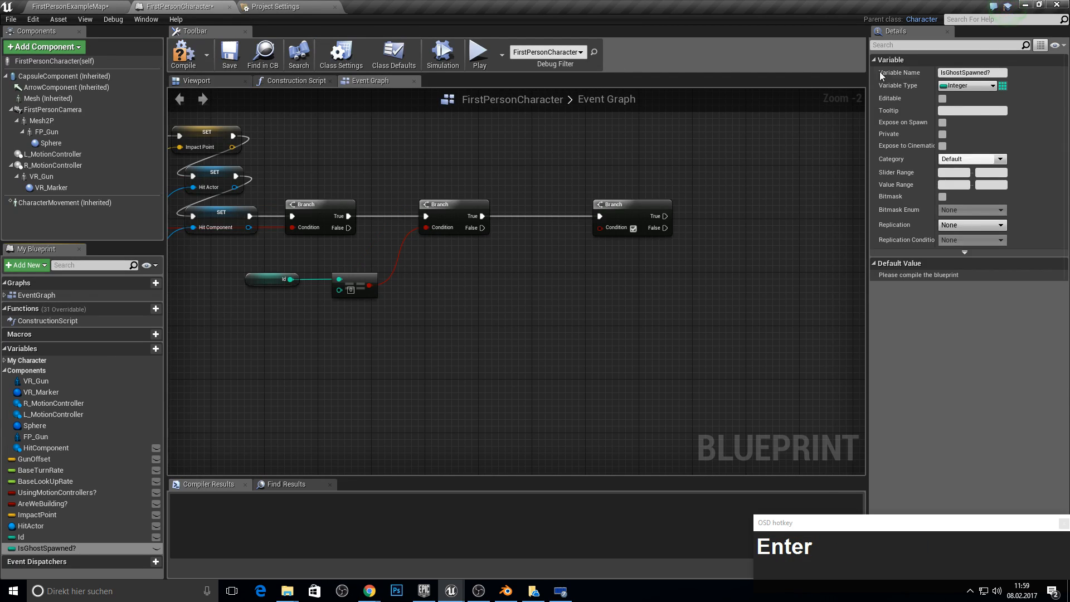
{"action": "left_click", "coordinate": [969, 85]}
{"action": "left_click", "coordinate": [964, 112]}
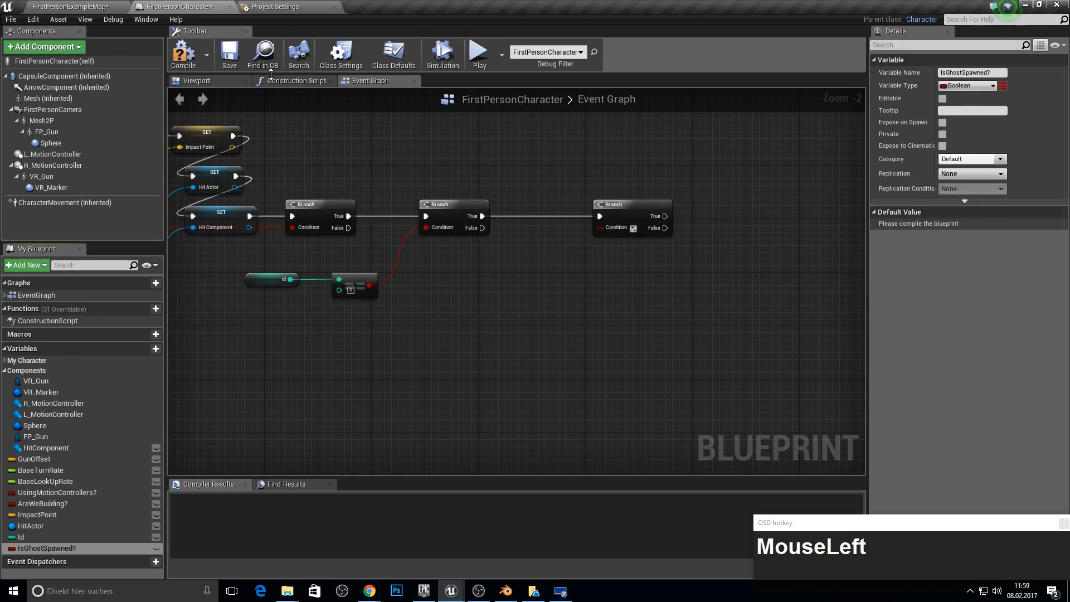
{"action": "left_click", "coordinate": [183, 51]}
{"action": "left_click", "coordinate": [228, 53]}
Step: Connect a get node of IsGhostSpawned? to the third Branch's Condition and place it below the Branch
{"action": "left_click_drag", "start_coordinate": [47, 548], "coordinate": [600, 227]}
{"action": "left_click", "coordinate": [501, 262]}
{"action": "left_click_drag", "start_coordinate": [477, 269], "coordinate": [468, 288]}
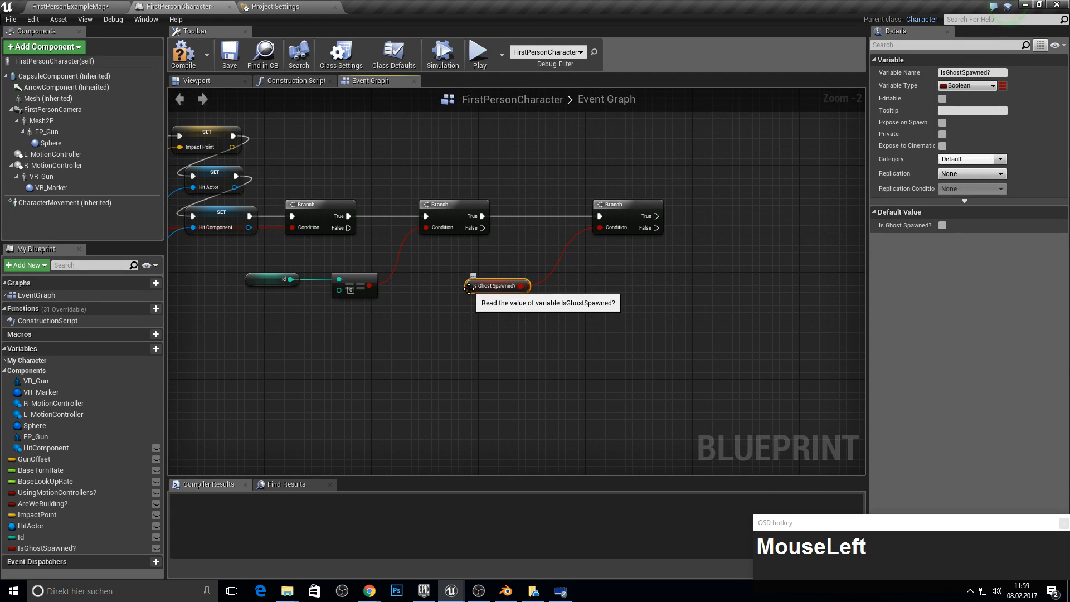
{"action": "right_click_drag", "start_coordinate": [617, 280], "coordinate": [525, 280]}
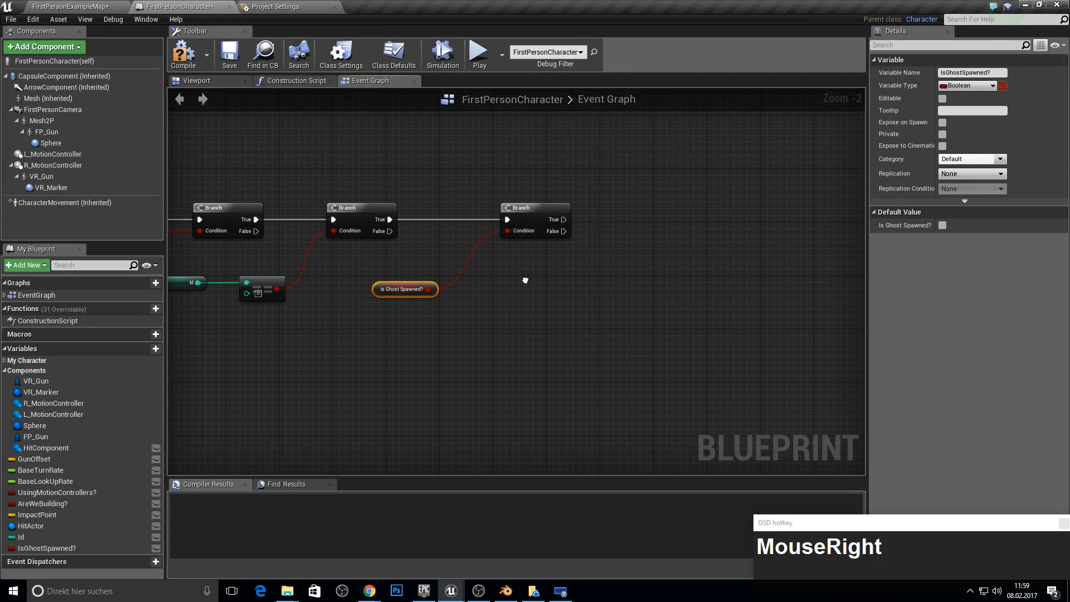
{"action": "right_click_drag", "start_coordinate": [559, 225], "coordinate": [513, 258]}
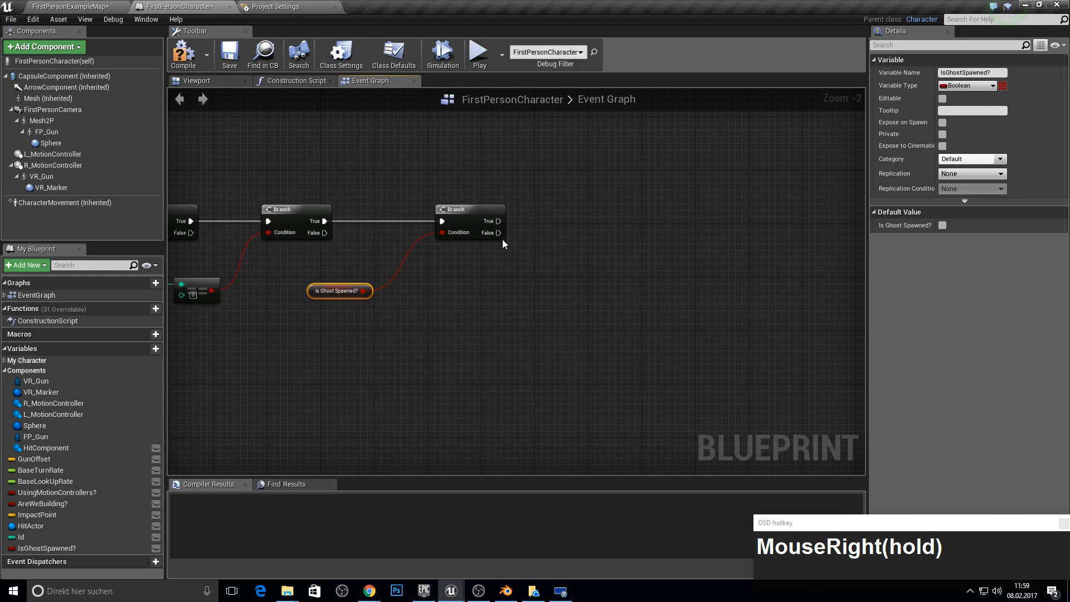
Step: Create a function named SpawnGhost in the character blueprint and compile it
{"action": "left_click", "coordinate": [155, 308]}
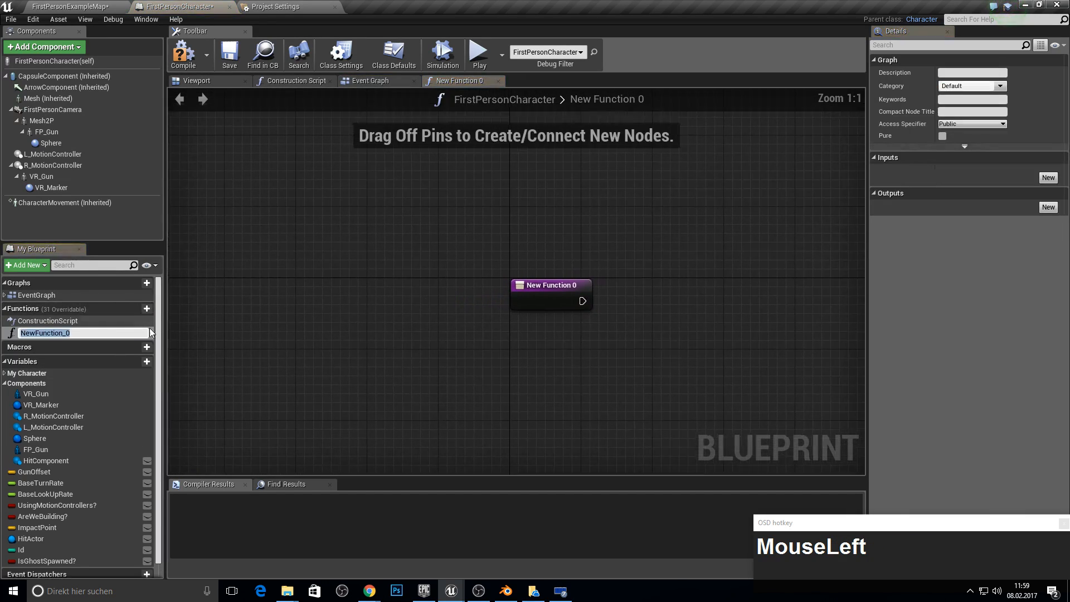
{"action": "type", "text": "Spaw"}
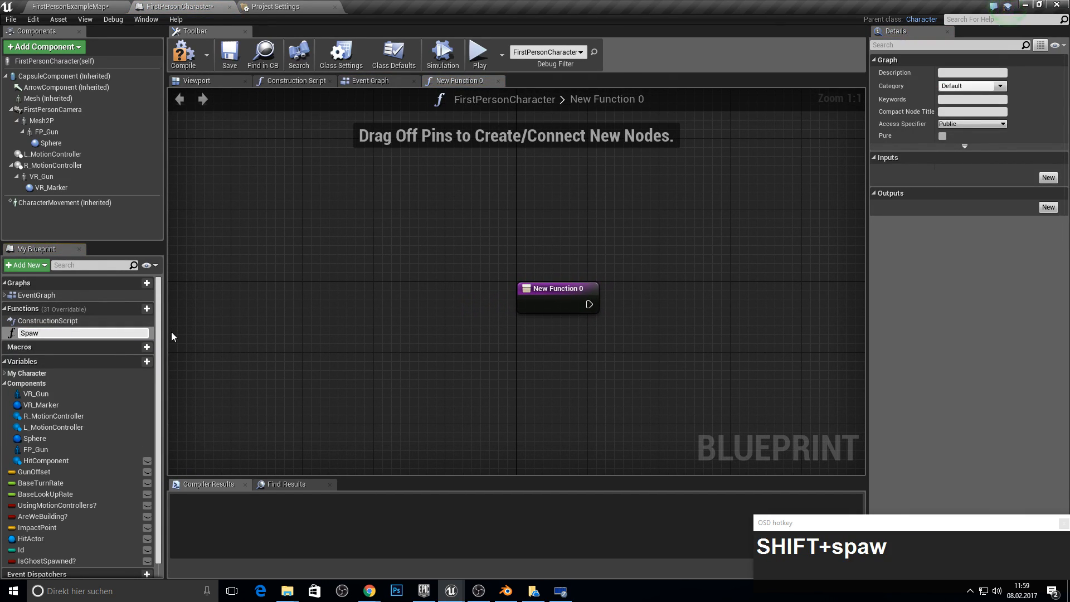
{"action": "type", "text": "nGhost"}
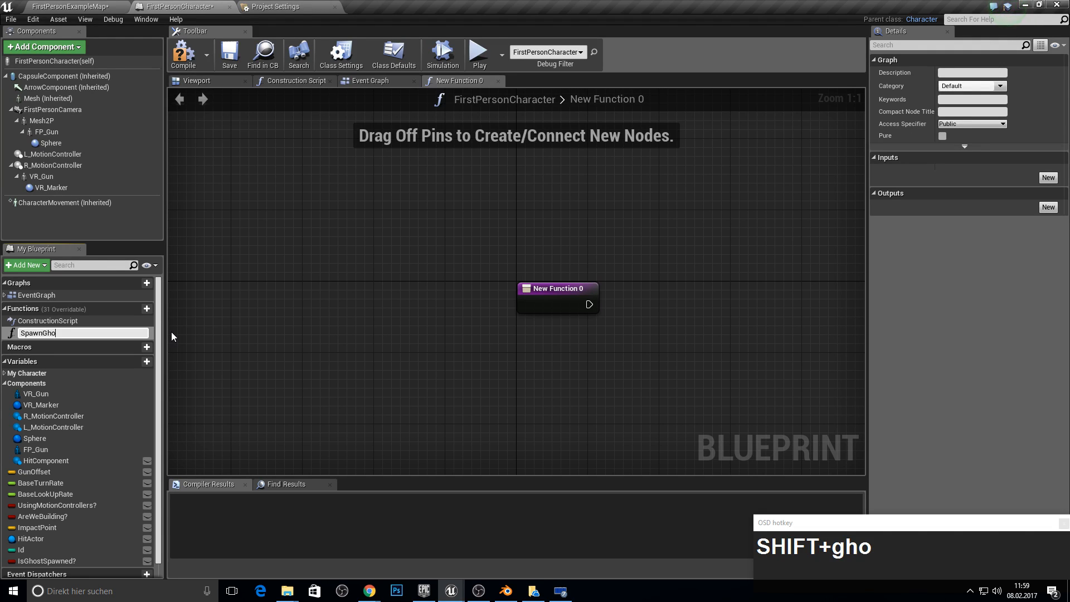
{"action": "key", "text": "Return"}
{"action": "left_click", "coordinate": [183, 54]}
{"action": "key", "text": "F10"}
Step: Connect a SET node for IsGhostSpawned? to the Spawn Ghost entry node and enable its value
{"action": "right_click_drag", "start_coordinate": [605, 268], "coordinate": [542, 241]}
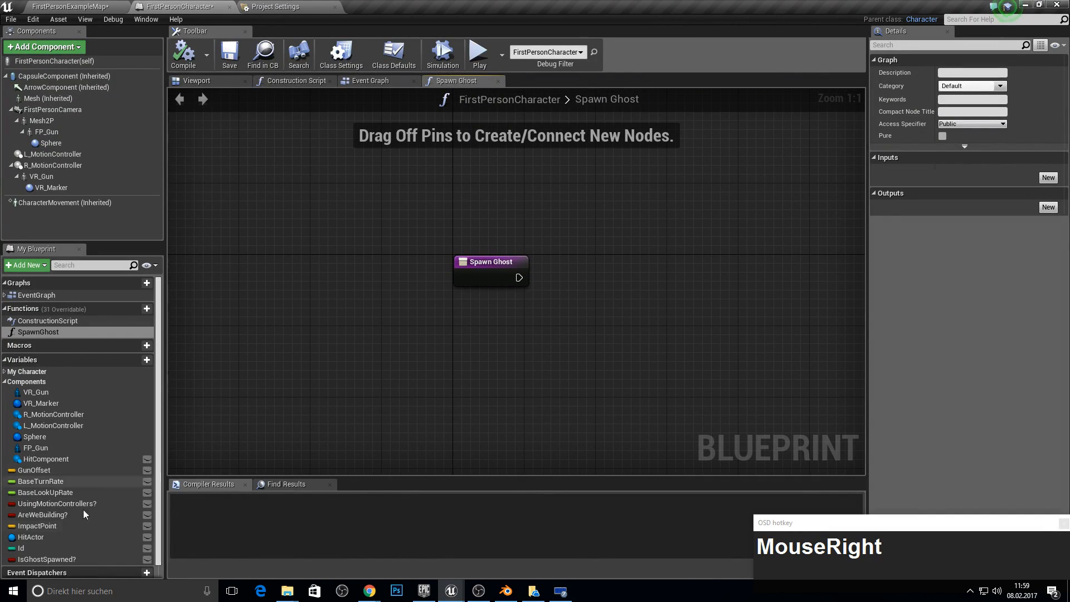
{"action": "left_click_drag", "start_coordinate": [47, 559], "coordinate": [529, 280]}
{"action": "left_click", "coordinate": [625, 280]}
{"action": "left_click", "coordinate": [689, 293]}
Step: Add an Add Static Mesh Component node from the SET node's execution output and position it in the graph
{"action": "right_click_drag", "start_coordinate": [772, 303], "coordinate": [624, 260]}
{"action": "left_click_drag", "start_coordinate": [571, 234], "coordinate": [703, 319]}
{"action": "type", "text": "add st"}
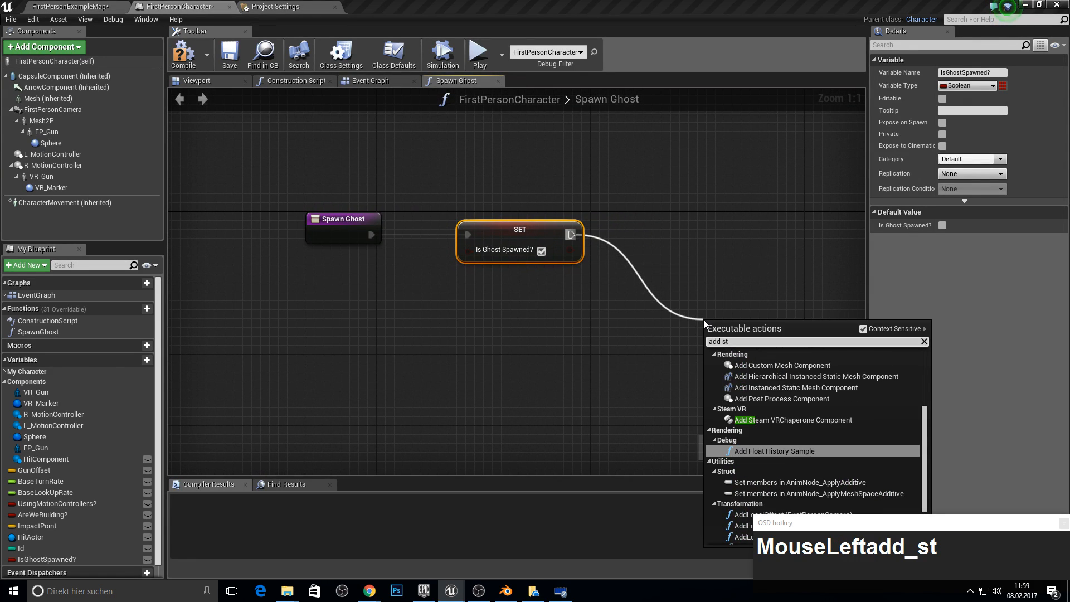
{"action": "type", "text": "atic"}
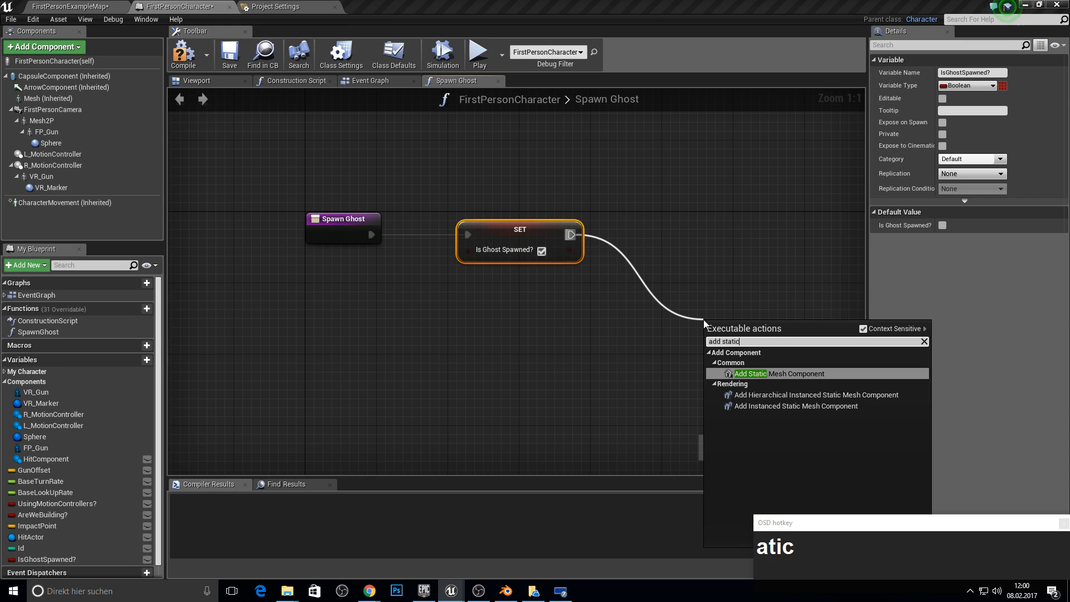
{"action": "key", "text": "Return"}
{"action": "left_click_drag", "start_coordinate": [756, 328], "coordinate": [729, 311]}
Step: Assign the Found mesh to the Add Static Mesh Component node and compile the blueprint
{"action": "right_click", "coordinate": [683, 170]}
{"action": "right_click_drag", "start_coordinate": [714, 123], "coordinate": [586, 96]}
{"action": "left_click", "coordinate": [639, 339]}
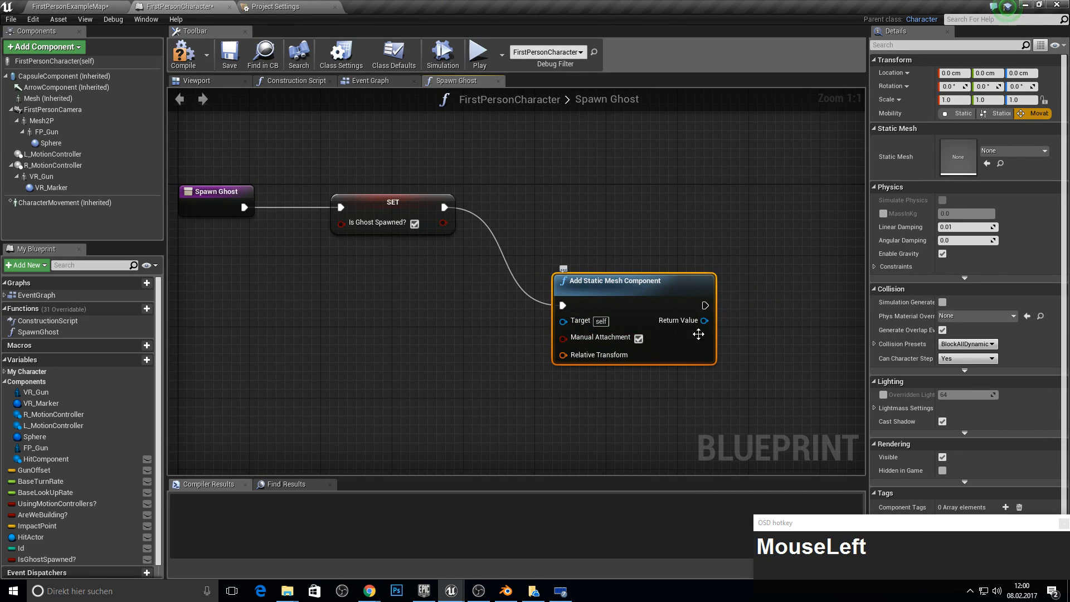
{"action": "left_click", "coordinate": [1015, 150]}
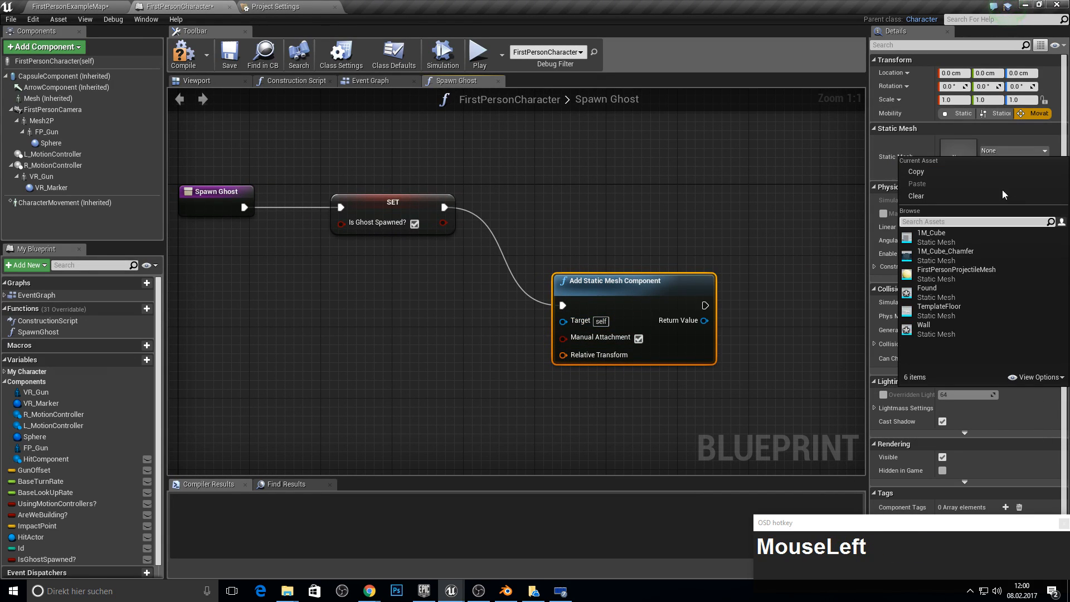
{"action": "left_click", "coordinate": [919, 292]}
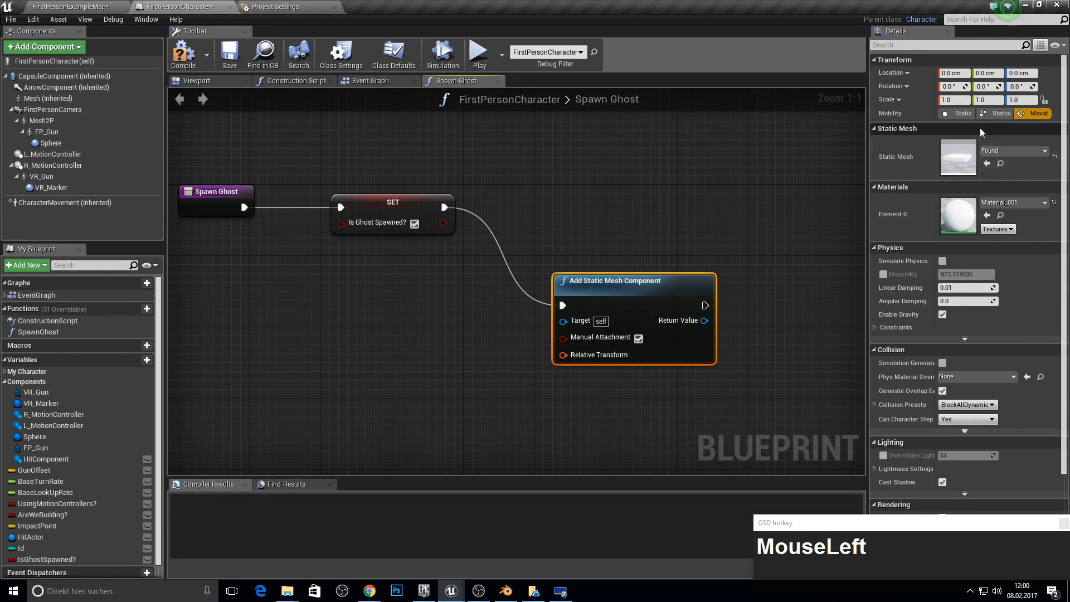
{"action": "left_click", "coordinate": [187, 56]}
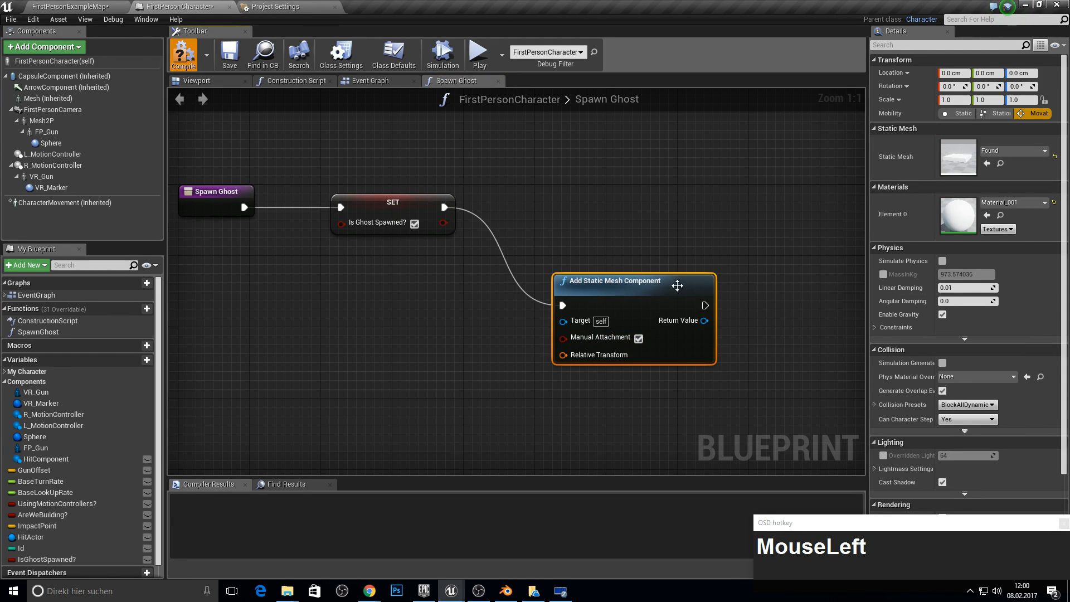
Step: Feed Relative Transform from a Make Transform node and connect its Location to a new Location input on the Spawn Ghost function
{"action": "right_click_drag", "start_coordinate": [597, 348], "coordinate": [724, 261]}
{"action": "left_click_drag", "start_coordinate": [691, 268], "coordinate": [353, 135]}
{"action": "type", "text": "make"}
{"action": "key", "text": "Return"}
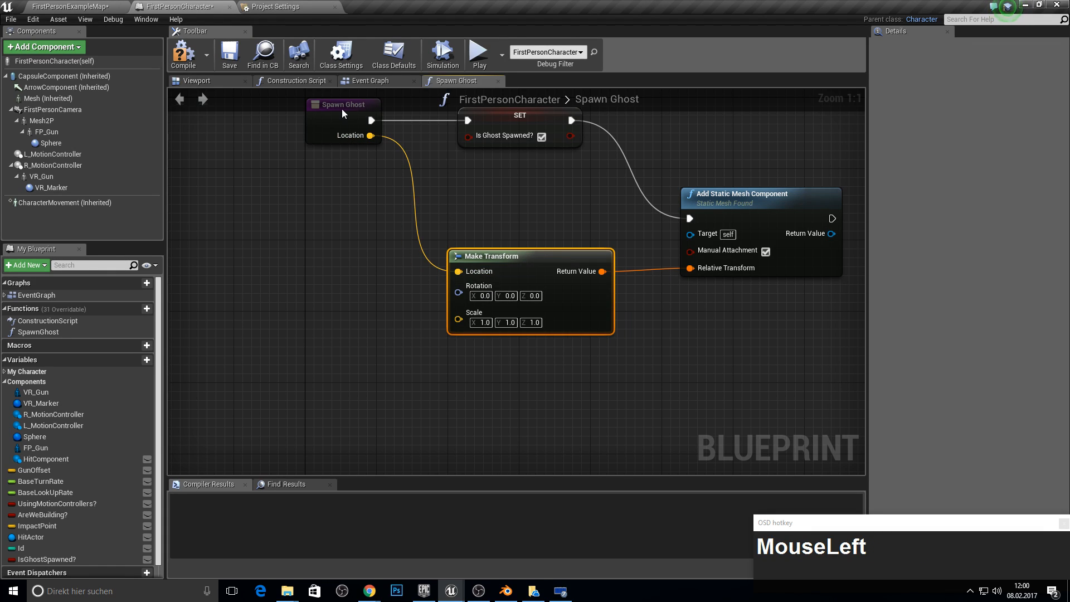
Step: In the Event Graph, call SpawnGhost from the third Branch's False output with ImpactPoint connected to its Location
{"action": "left_click", "coordinate": [370, 81]}
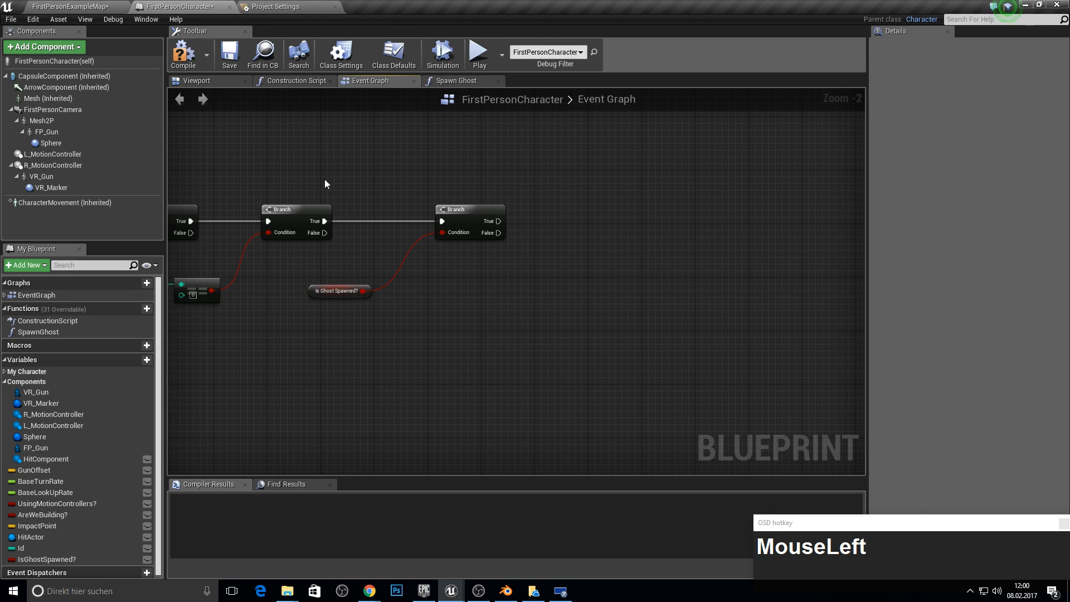
{"action": "left_click_drag", "start_coordinate": [38, 332], "coordinate": [498, 232]}
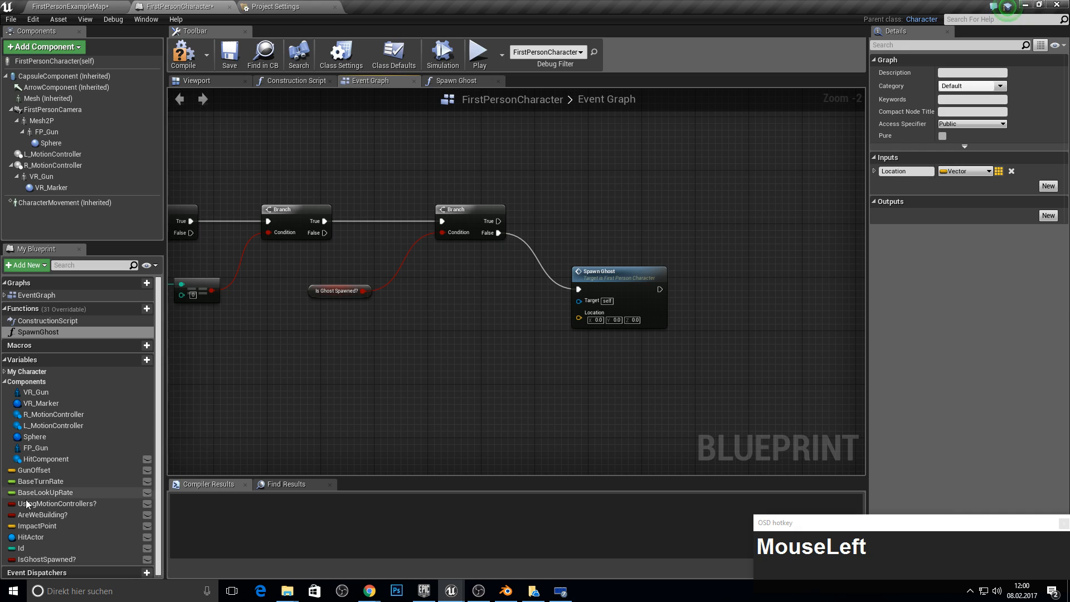
{"action": "scroll", "coordinate": [37, 532], "scroll_direction": "down", "scroll_amount": 3}
{"action": "left_click_drag", "start_coordinate": [37, 527], "coordinate": [358, 349]}
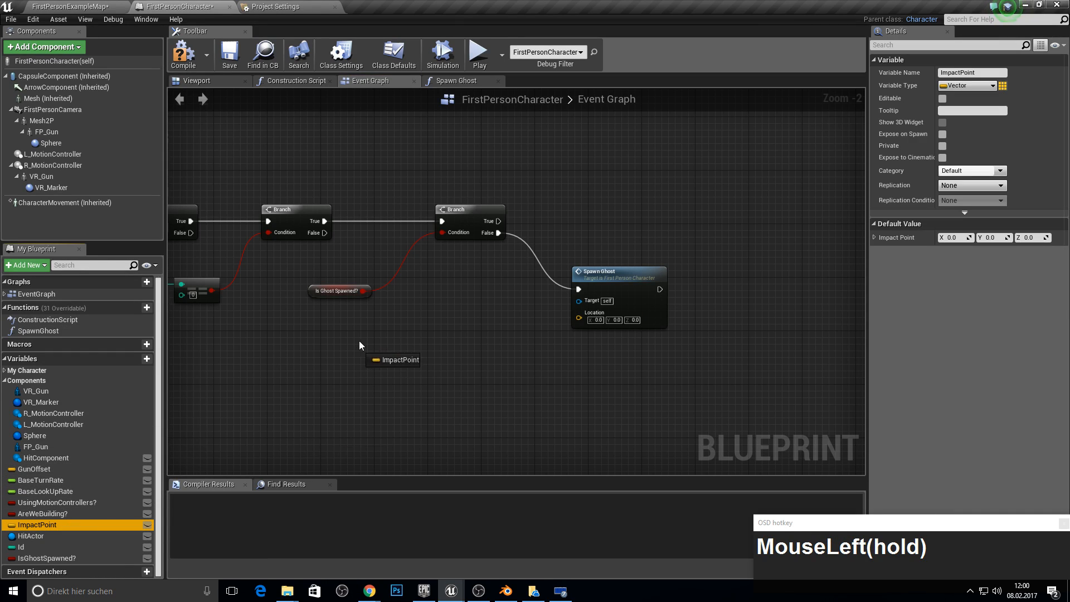
{"action": "left_click_drag", "start_coordinate": [437, 309], "coordinate": [580, 318]}
{"action": "left_click", "coordinate": [463, 324]}
{"action": "left_click_drag", "start_coordinate": [447, 316], "coordinate": [483, 315]}
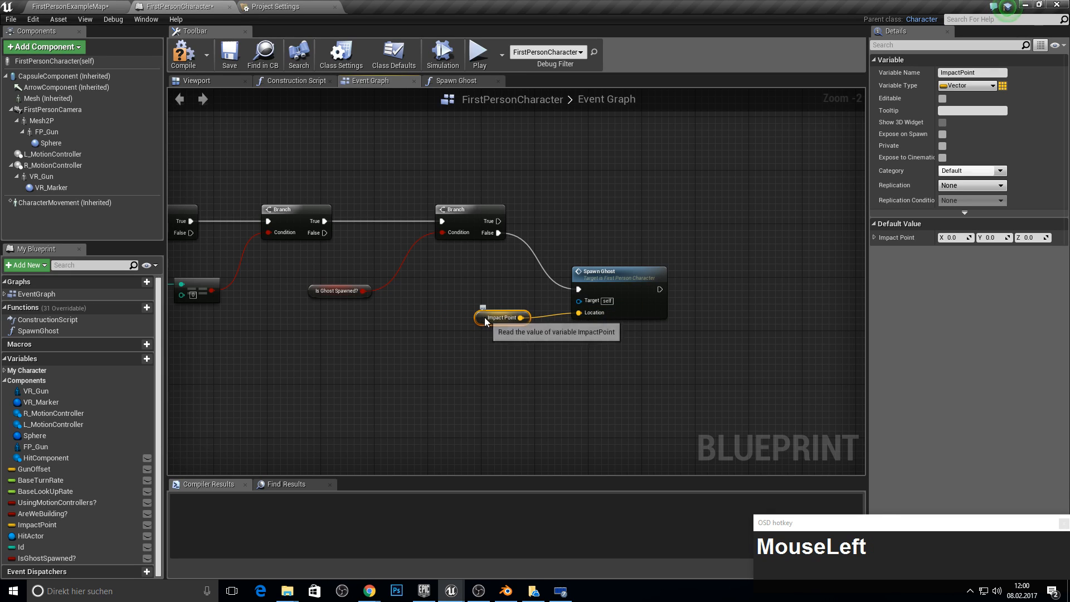
Step: In the SpawnGhost function, promote the Add Static Mesh Component's Return Value to a variable named BpGhost and align its SET node
{"action": "double_click", "coordinate": [628, 283]}
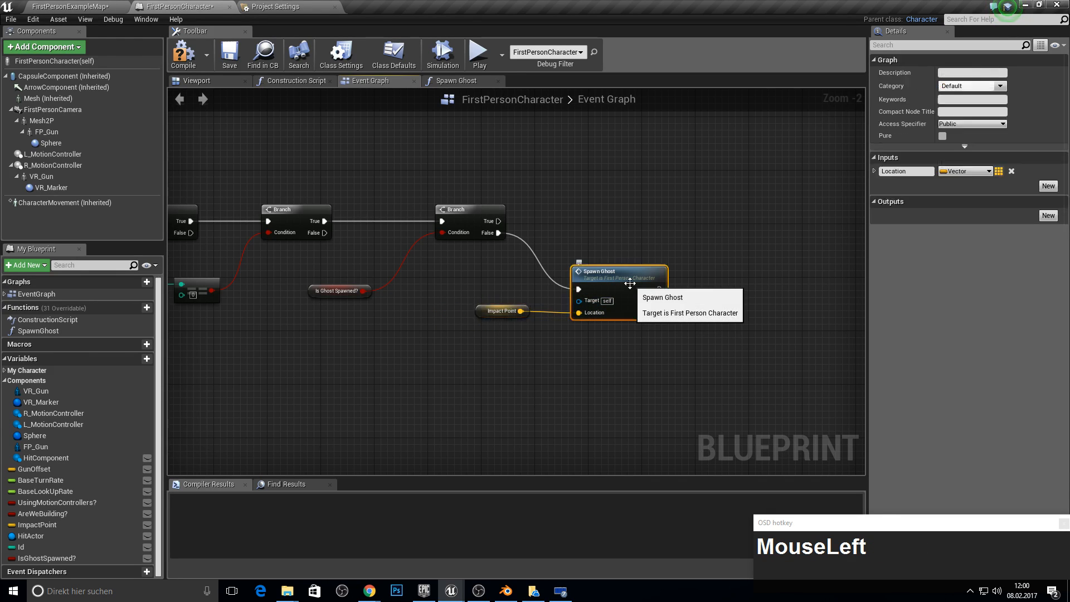
{"action": "right_click_drag", "start_coordinate": [614, 224], "coordinate": [446, 283]}
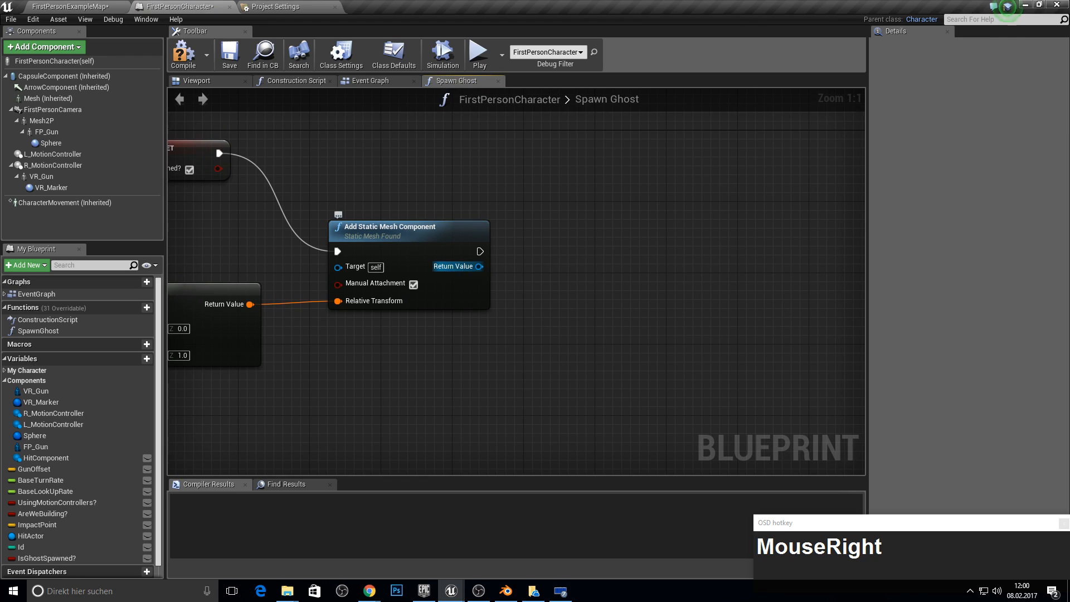
{"action": "right_click", "coordinate": [462, 271]}
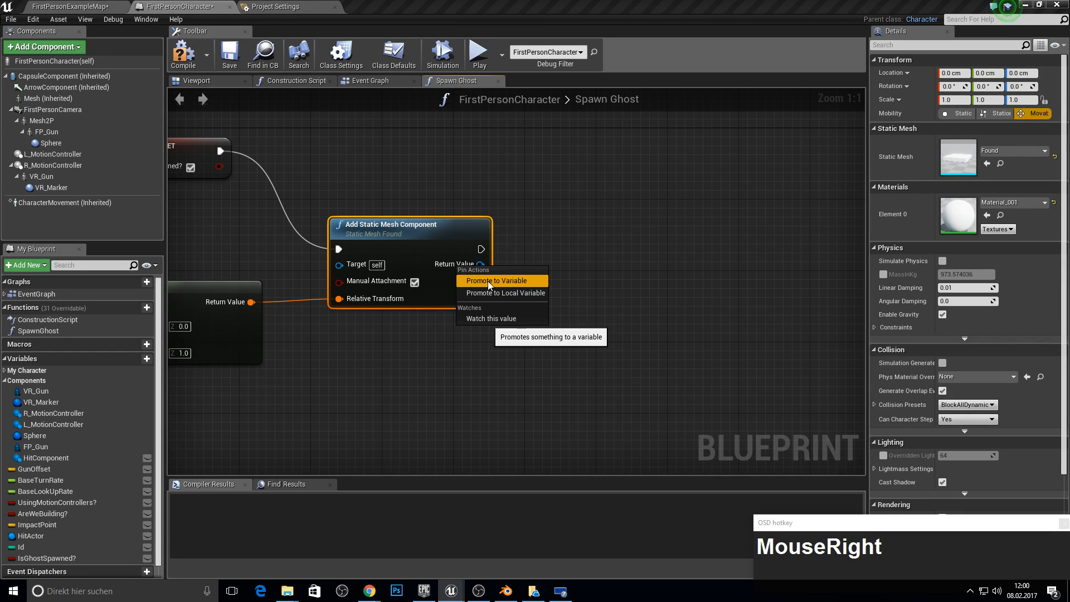
{"action": "left_click", "coordinate": [487, 281]}
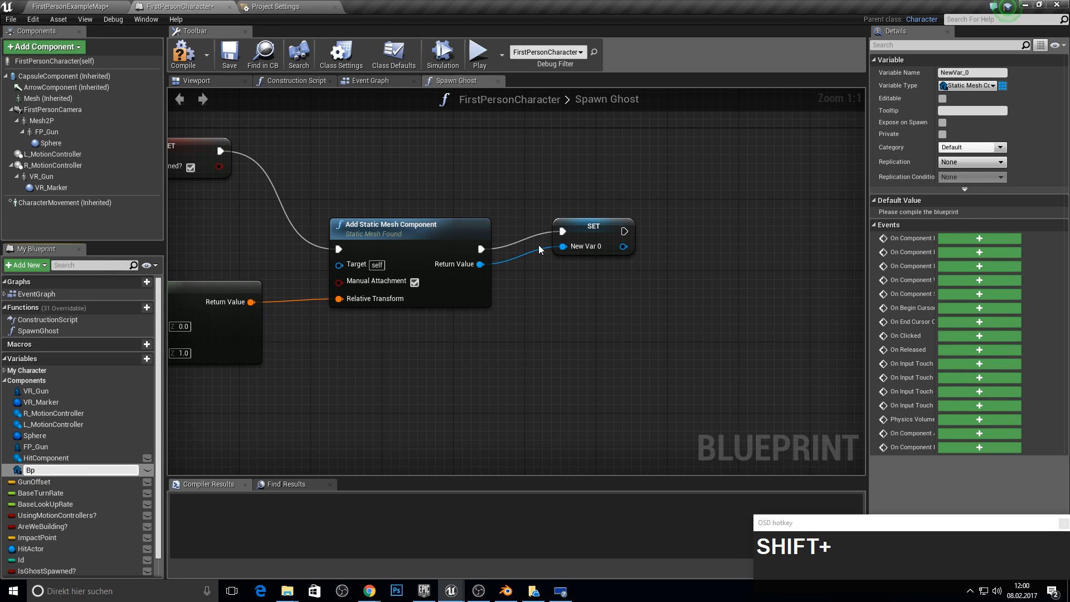
{"action": "type", "text": "BpGhost"}
{"action": "key", "text": "Return"}
{"action": "left_click_drag", "start_coordinate": [592, 234], "coordinate": [546, 252]}
Step: Add a Set Material node from the BpGhost SET node's output and align it beside that node
{"action": "right_click_drag", "start_coordinate": [574, 248], "coordinate": [478, 247]}
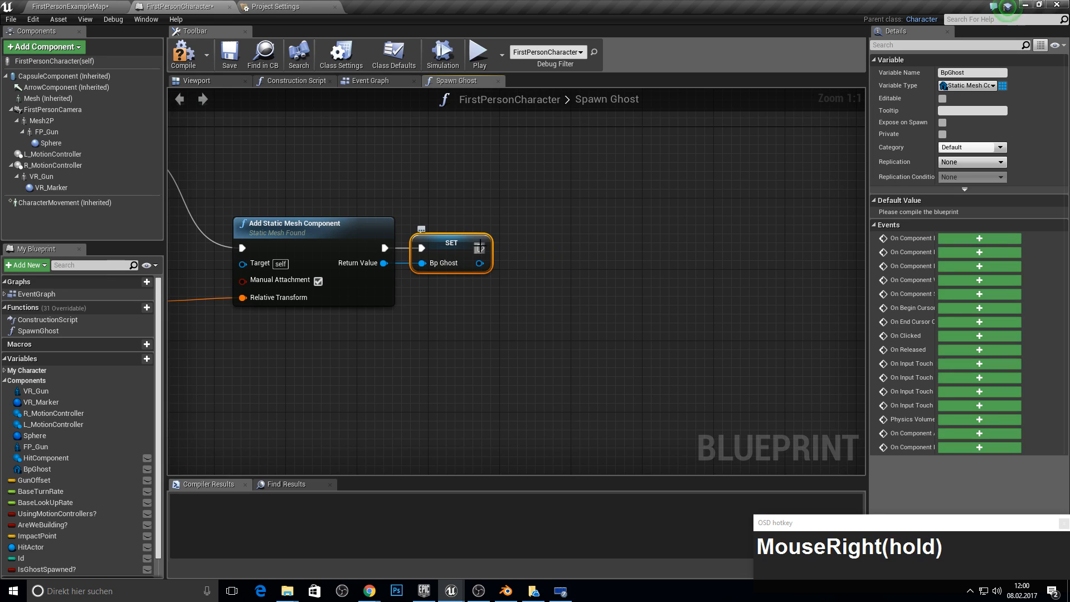
{"action": "left_click_drag", "start_coordinate": [479, 263], "coordinate": [544, 263]}
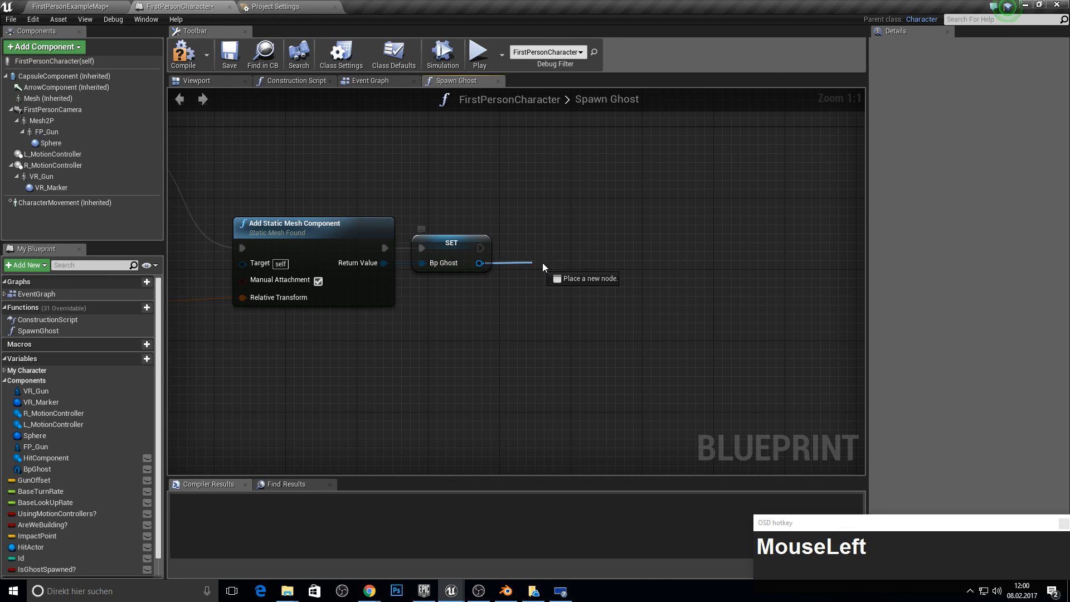
{"action": "type", "text": "set materi"}
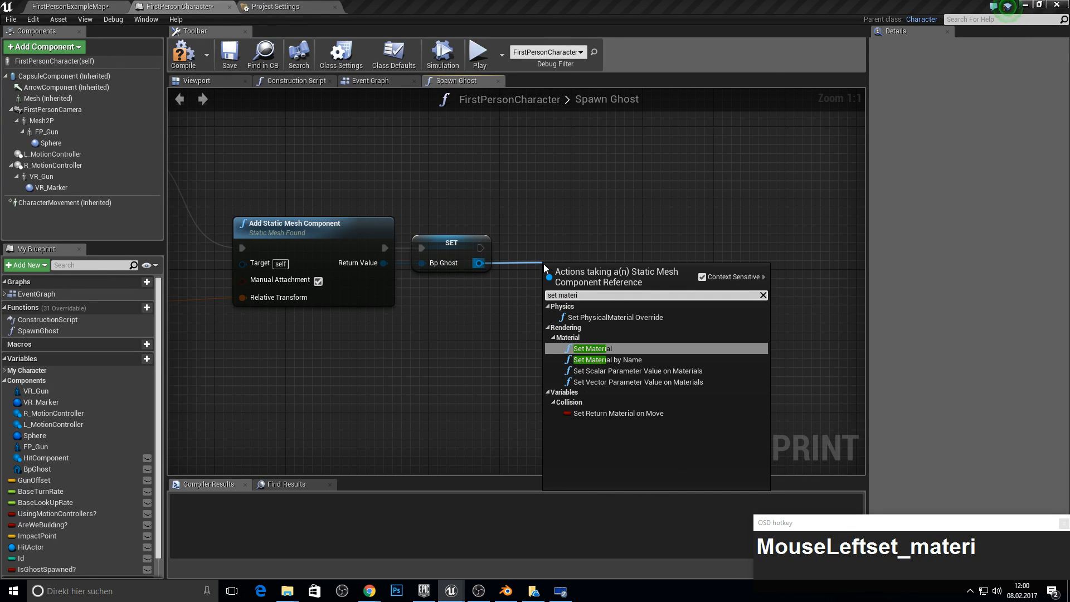
{"action": "key", "text": "Return"}
{"action": "left_click_drag", "start_coordinate": [617, 280], "coordinate": [598, 233]}
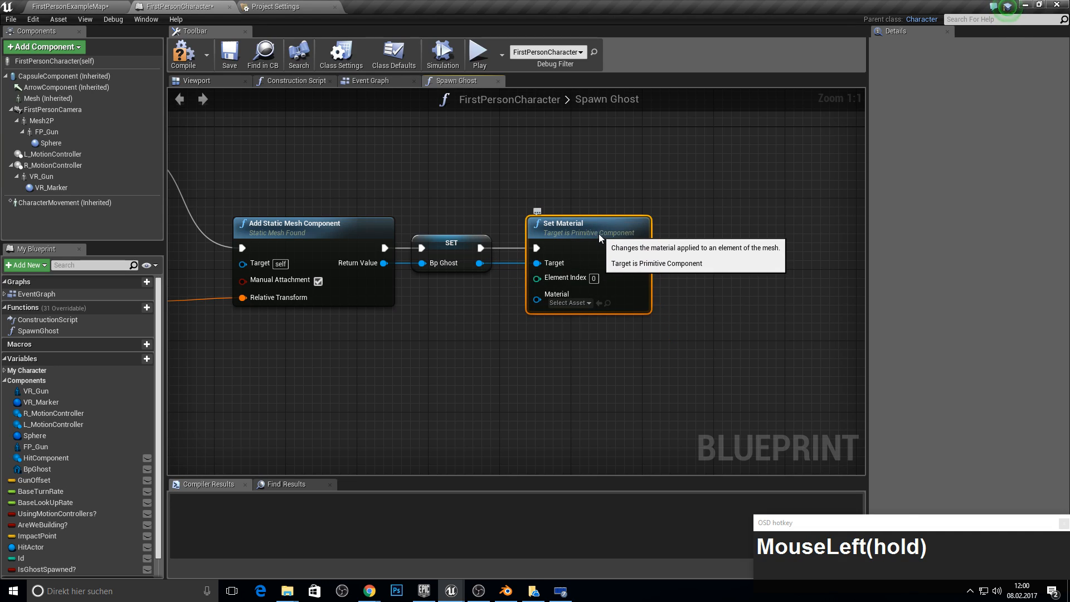
Step: Duplicate Material_001 in the level editor's BuildingSystem content folder and open the copy for editing
{"action": "left_click", "coordinate": [102, 6]}
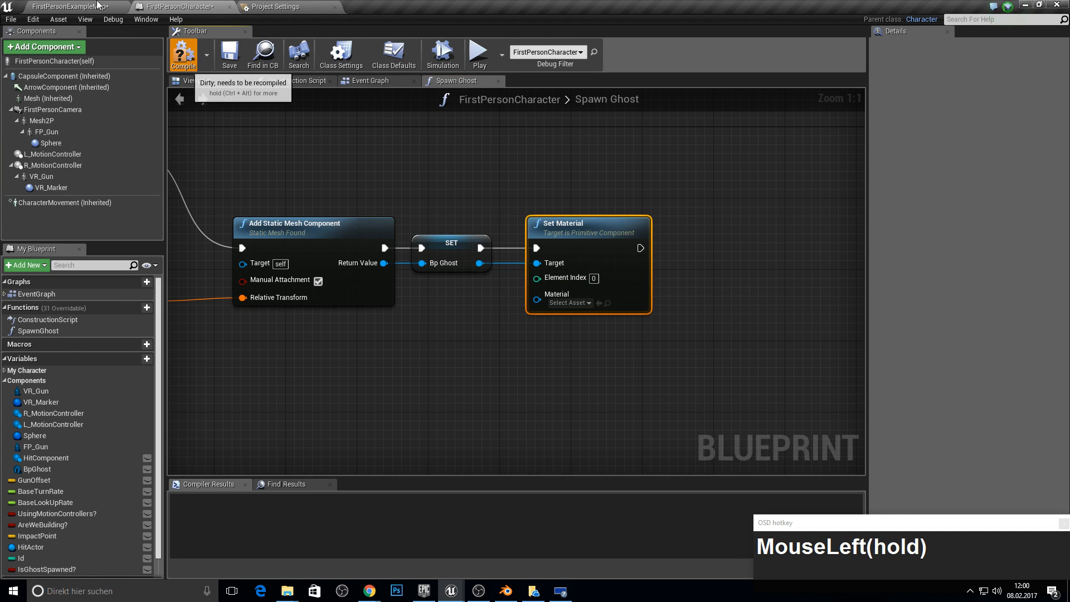
{"action": "left_click", "coordinate": [50, 450]}
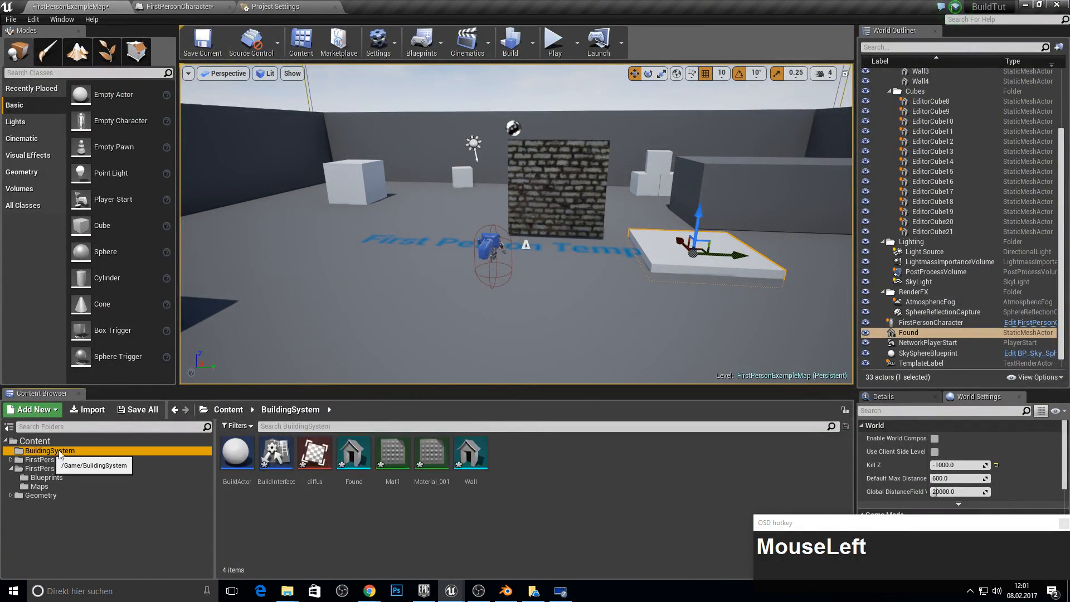
{"action": "right_click", "coordinate": [432, 462]}
{"action": "left_click", "coordinate": [476, 284]}
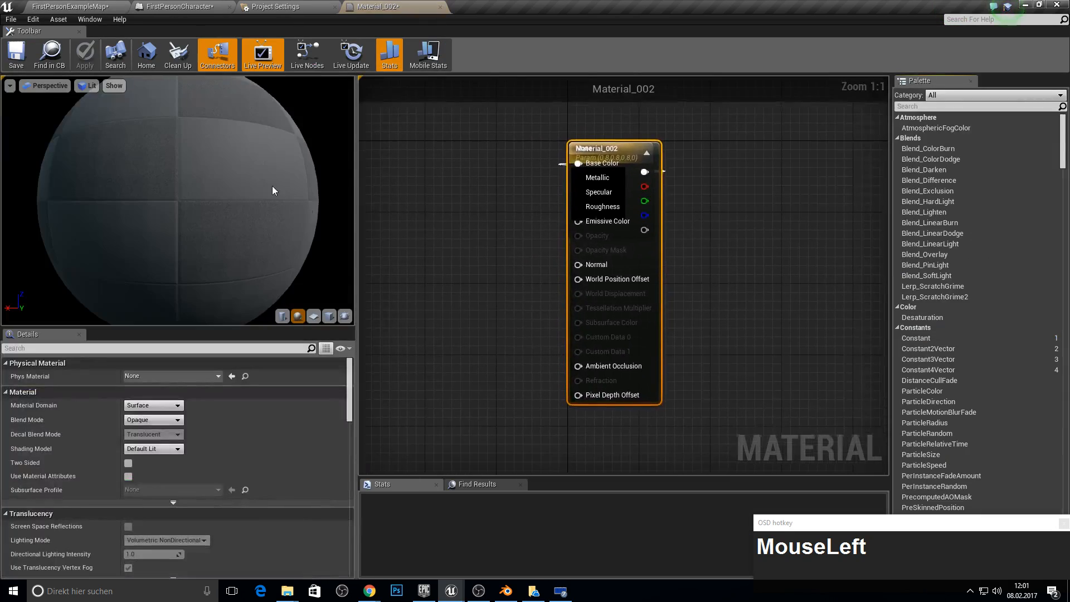
Step: Move the material's result node clear of the colour parameter and set its blend mode to Translucent
{"action": "left_click_drag", "start_coordinate": [660, 154], "coordinate": [802, 164]}
{"action": "left_click", "coordinate": [159, 419]}
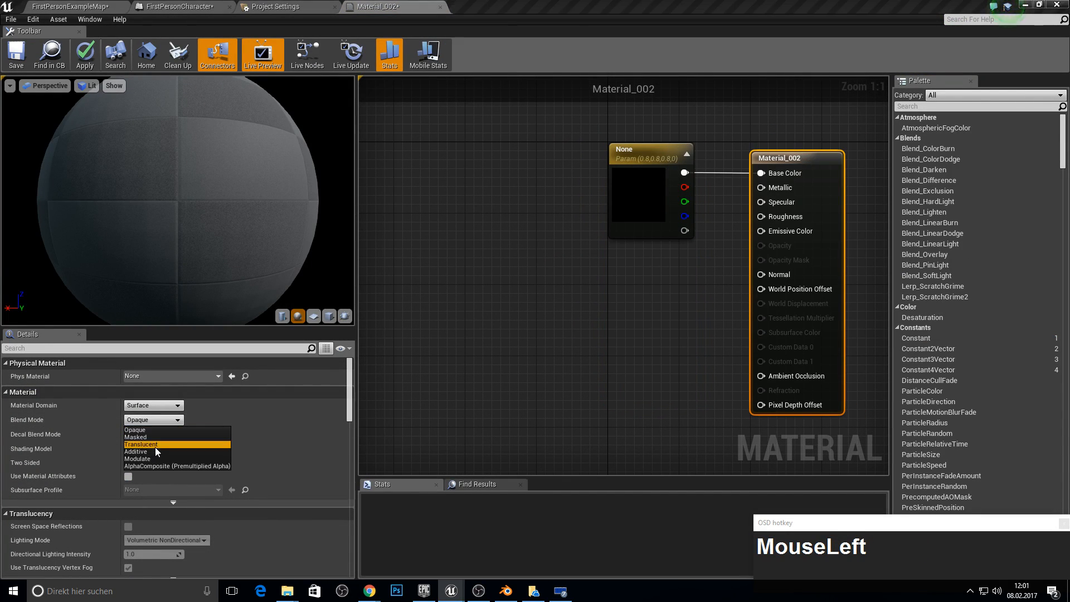
{"action": "left_click", "coordinate": [155, 447]}
Step: Connect a scalar parameter to the material's Opacity input with a default value of 0.3
{"action": "left_click_drag", "start_coordinate": [694, 286], "coordinate": [660, 304]}
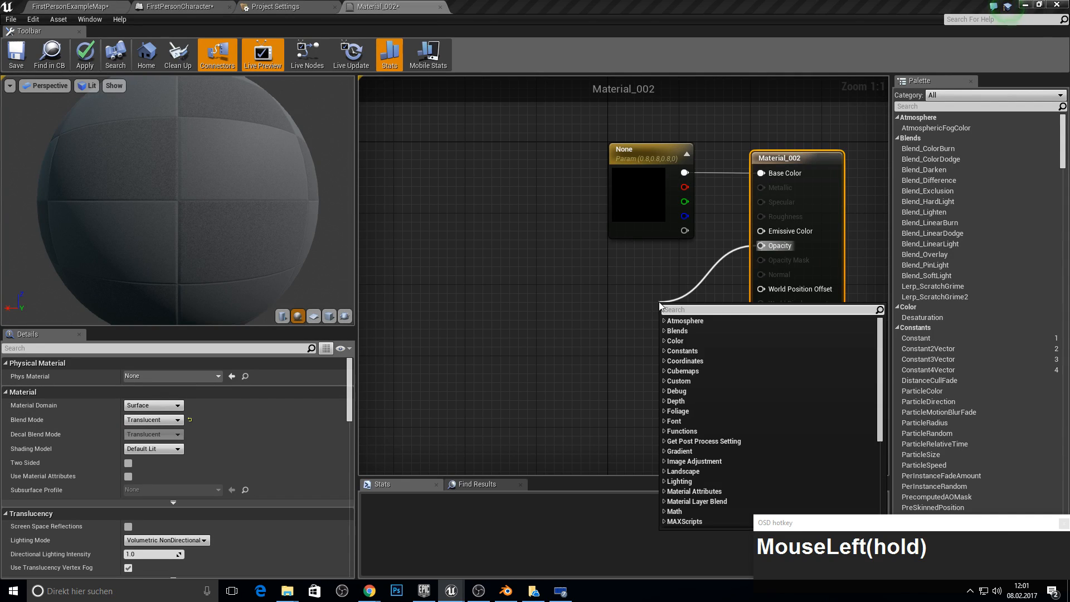
{"action": "type", "text": "scal"}
{"action": "key", "text": "Return"}
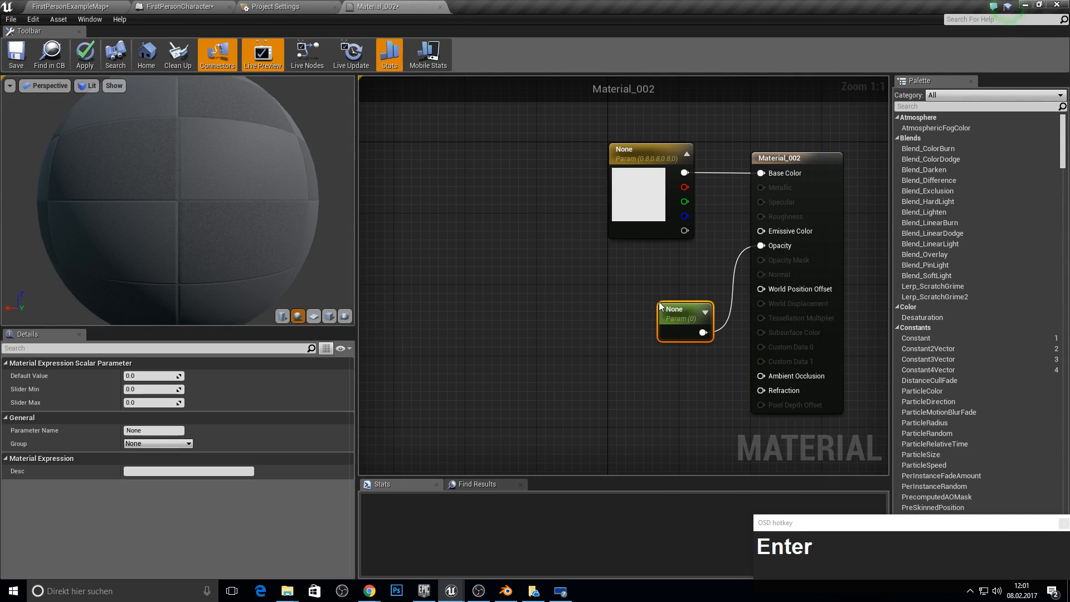
{"action": "left_click", "coordinate": [133, 376]}
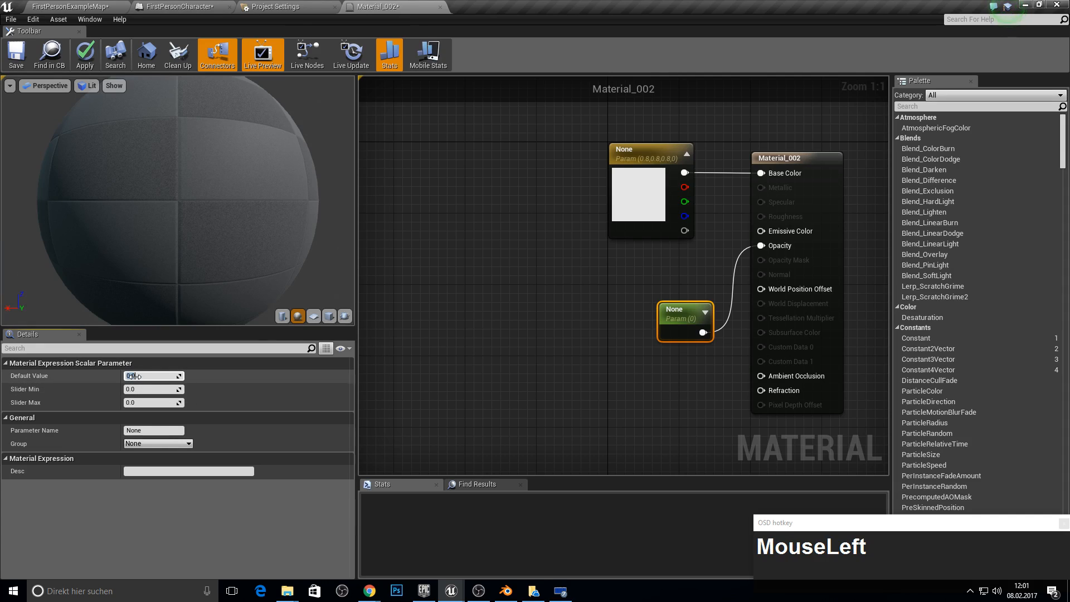
{"action": "type", "text": "0.3"}
{"action": "key", "text": "Return"}
Step: Set the Base Color vector parameter's default to a bright green with R 0.09, G 1.0 and B 0.0
{"action": "left_click", "coordinate": [625, 171]}
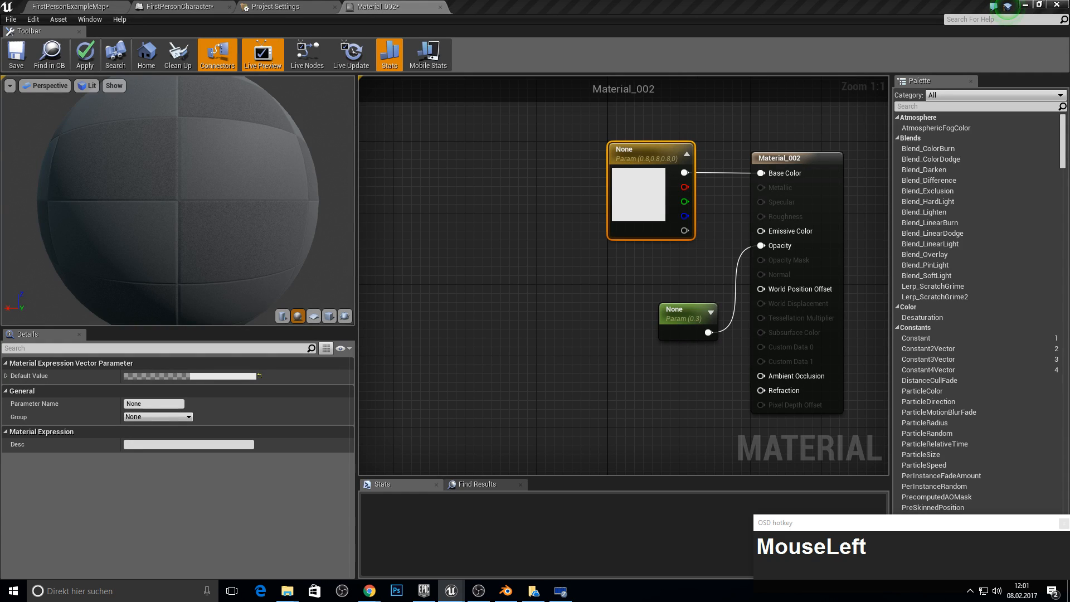
{"action": "left_click", "coordinate": [222, 378]}
{"action": "left_click_drag", "start_coordinate": [293, 398], "coordinate": [244, 443]}
{"action": "left_click_drag", "start_coordinate": [392, 340], "coordinate": [389, 319]}
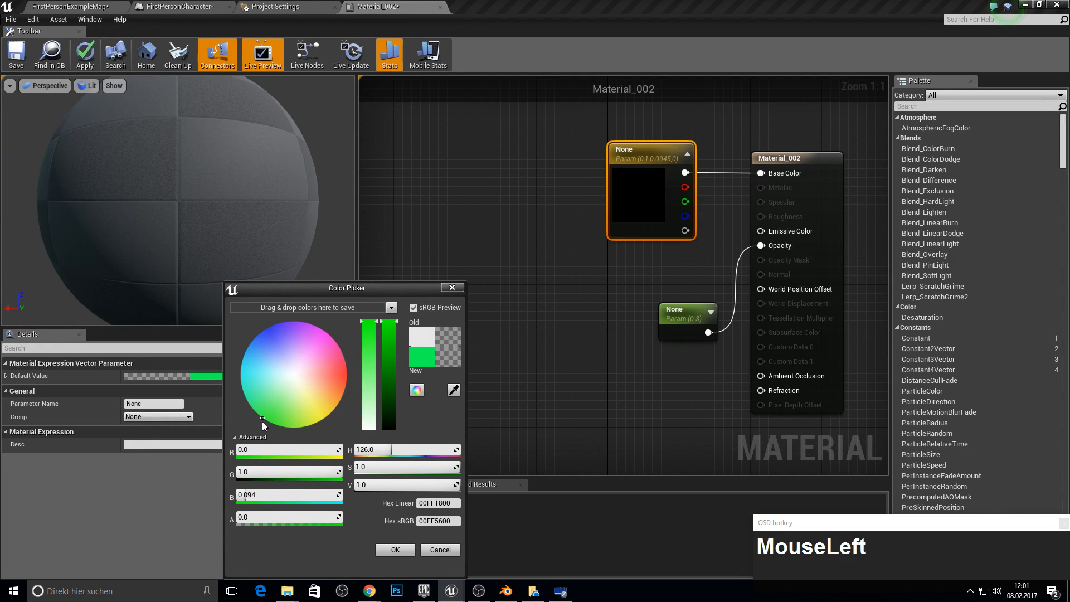
{"action": "left_click_drag", "start_coordinate": [265, 417], "coordinate": [272, 433]}
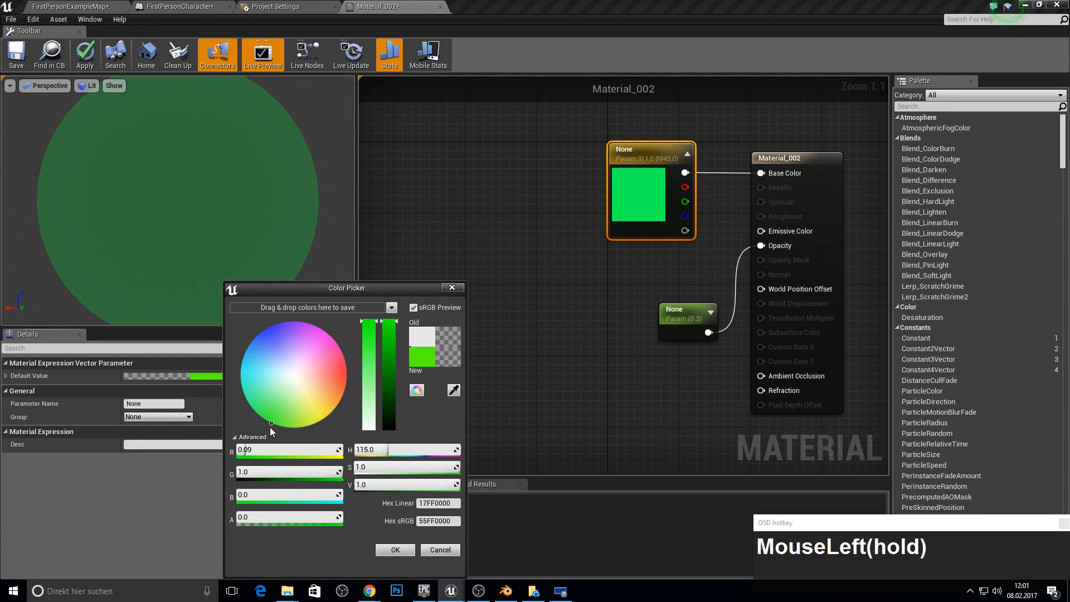
{"action": "left_click", "coordinate": [395, 549]}
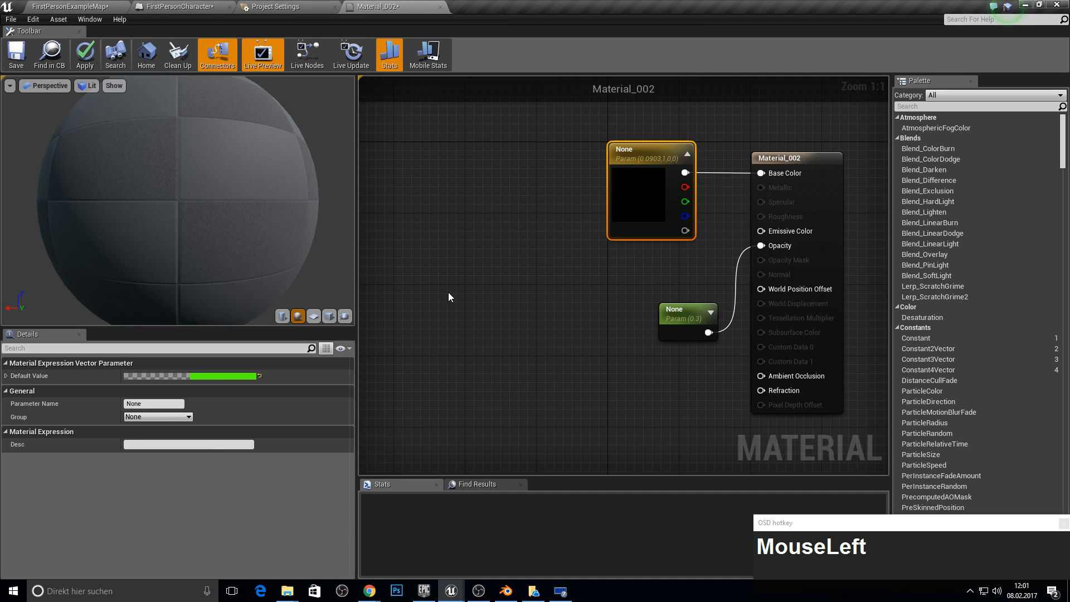
{"action": "left_click", "coordinate": [430, 244]}
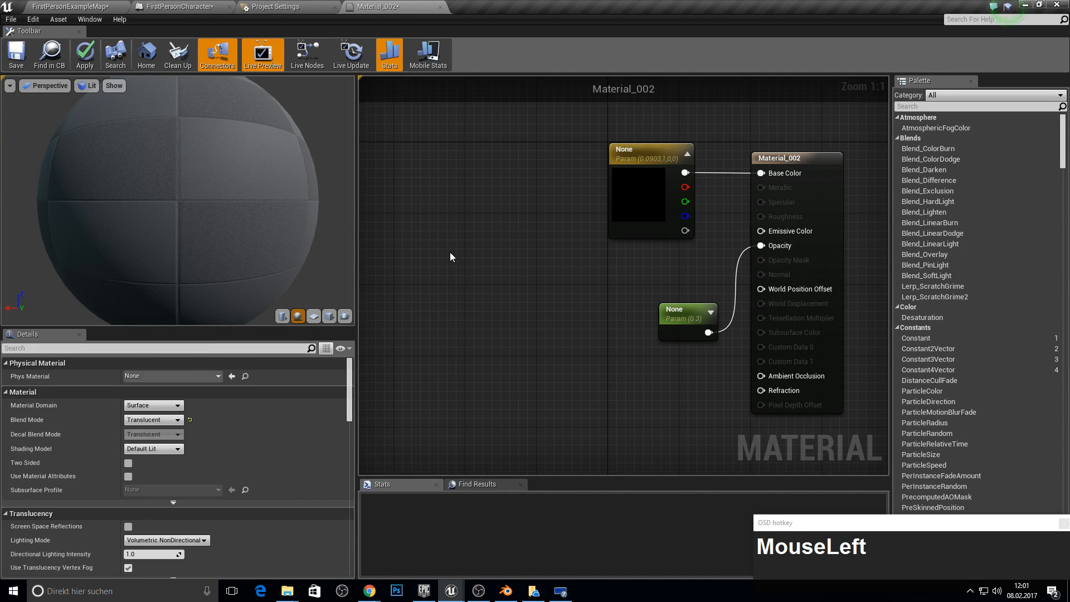
Step: Apply the translucent green changes made to Material_002
{"action": "key", "text": "F10"}
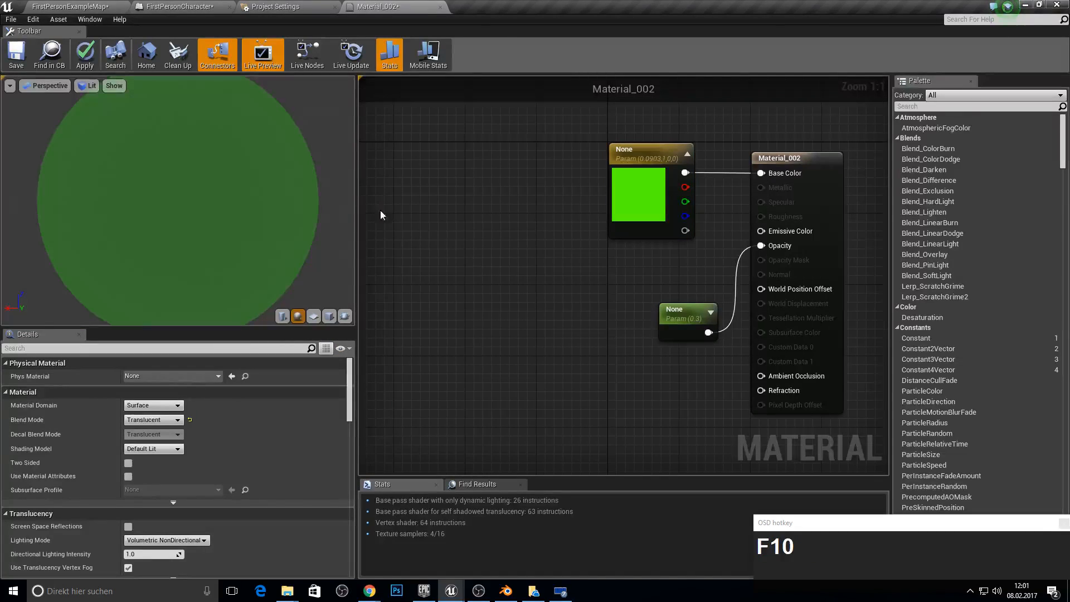
{"action": "left_click_drag", "start_coordinate": [246, 184], "coordinate": [245, 172]}
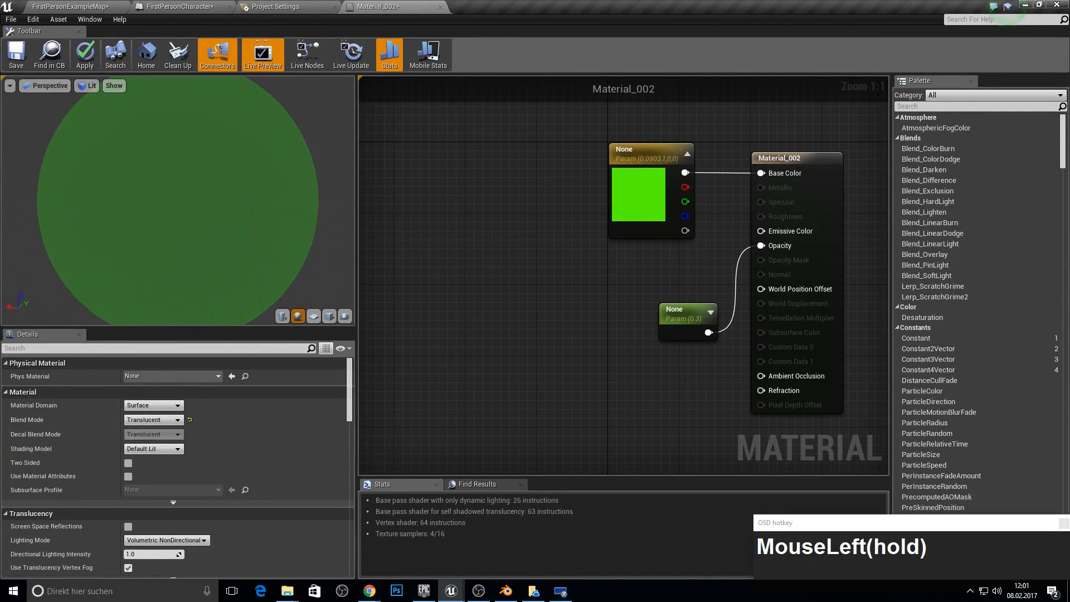
{"action": "left_click", "coordinate": [85, 53]}
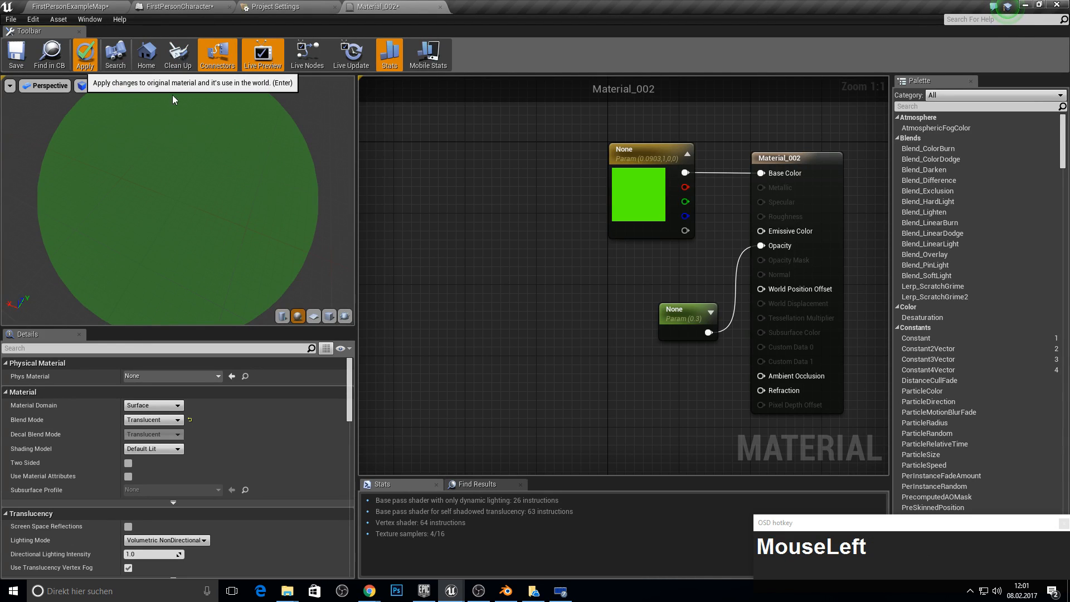
Step: Assign Material_002 as the material of the Set Material node in FirstPersonCharacter's Spawn Ghost function
{"action": "left_click", "coordinate": [276, 6]}
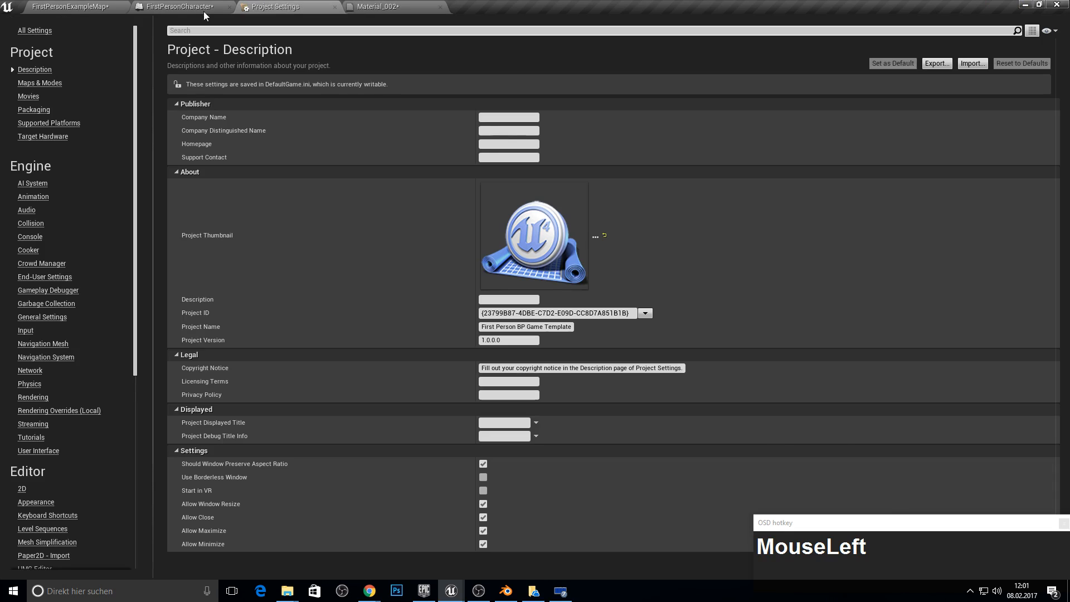
{"action": "left_click", "coordinate": [201, 7]}
{"action": "left_click", "coordinate": [566, 303]}
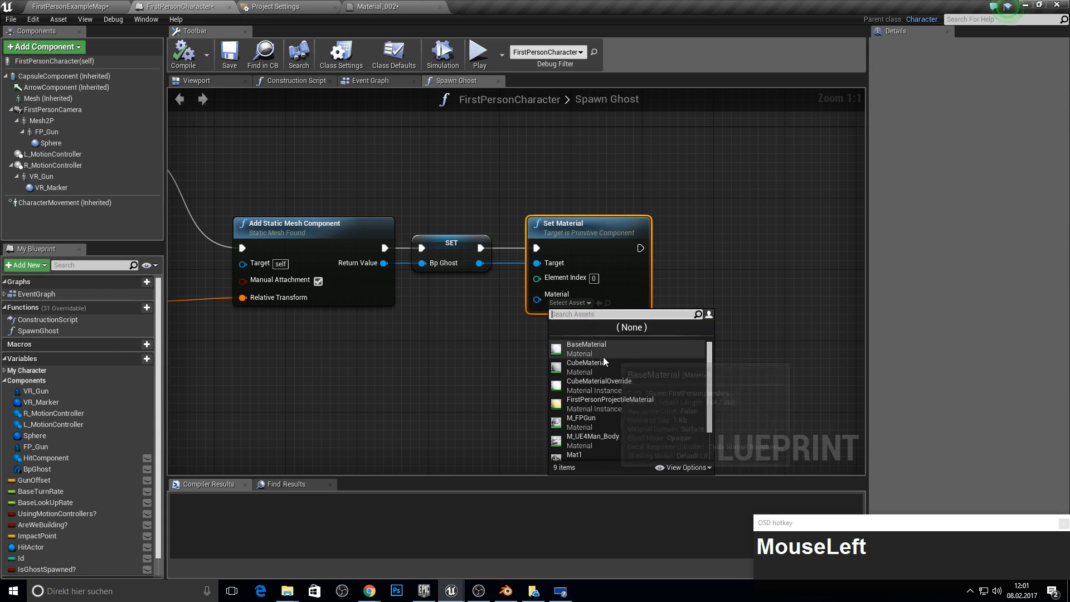
{"action": "scroll", "coordinate": [619, 429], "scroll_direction": "down", "scroll_amount": 3}
{"action": "left_click", "coordinate": [605, 447]}
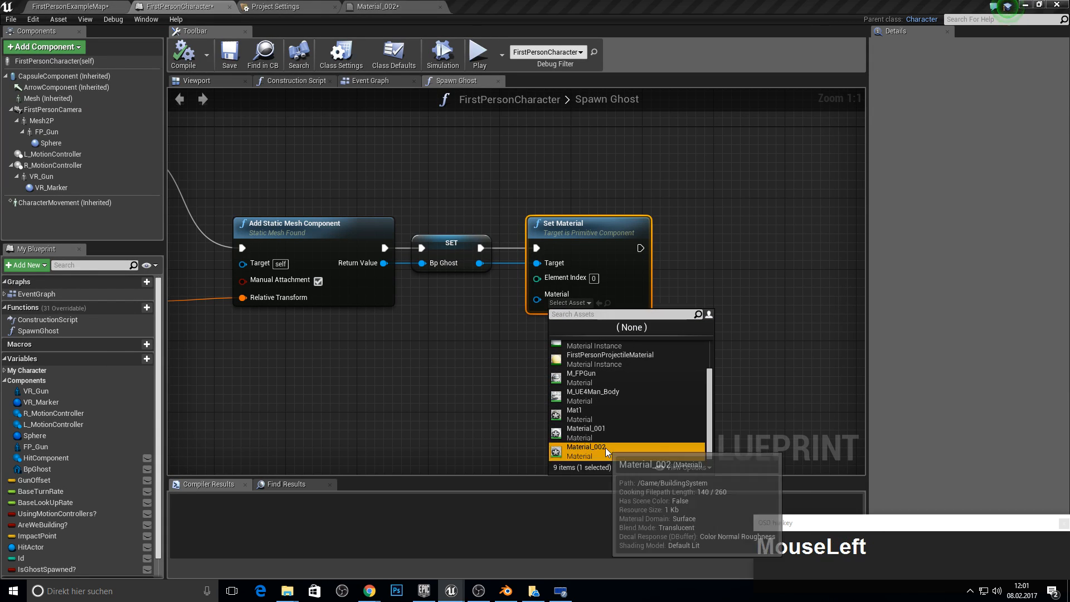
Step: Rename Material_002 in the level editor's BuildingSystem content folder as GreenGhost
{"action": "left_click", "coordinate": [70, 6]}
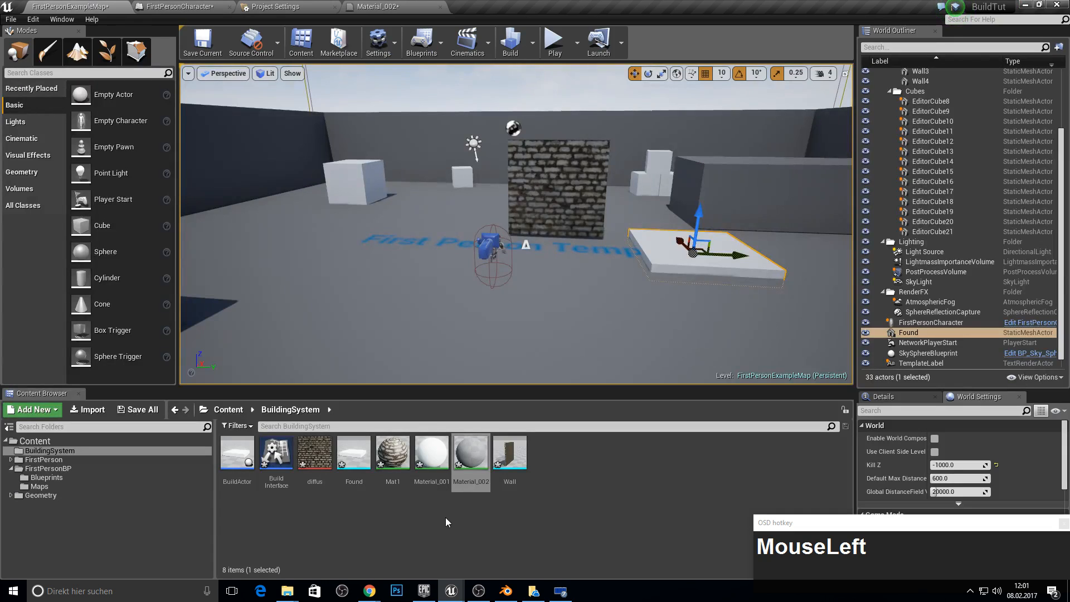
{"action": "key", "text": "F2"}
{"action": "type", "text": "gi"}
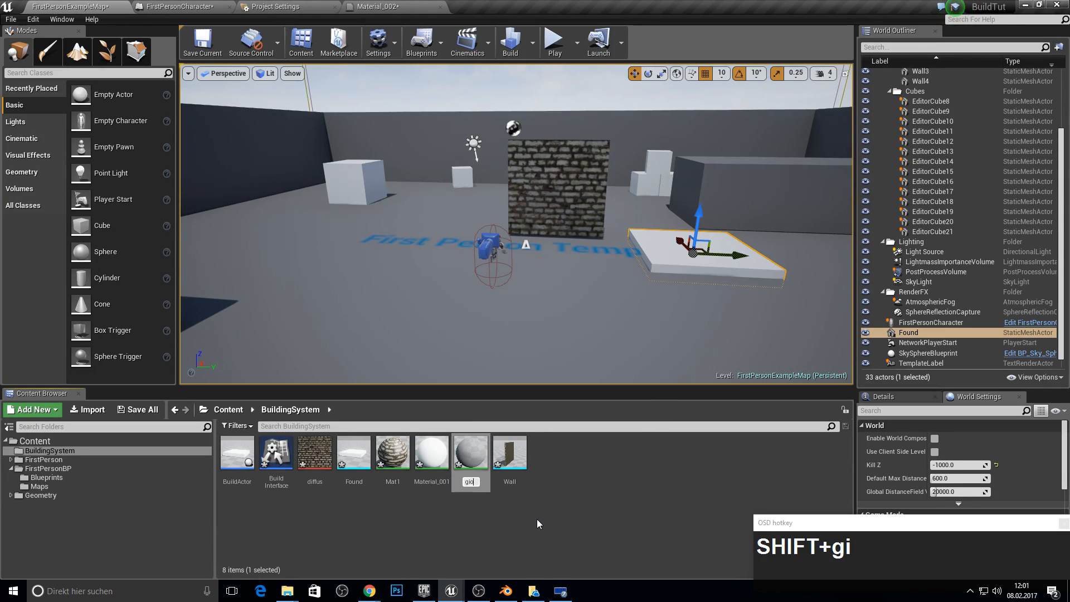
{"action": "key", "text": "BackSpace"}
{"action": "key", "text": "BackSpace"}
{"action": "type", "text": "R"}
{"action": "key", "text": "BackSpace"}
{"action": "type", "text": "Green"}
{"action": "key", "text": "Return"}
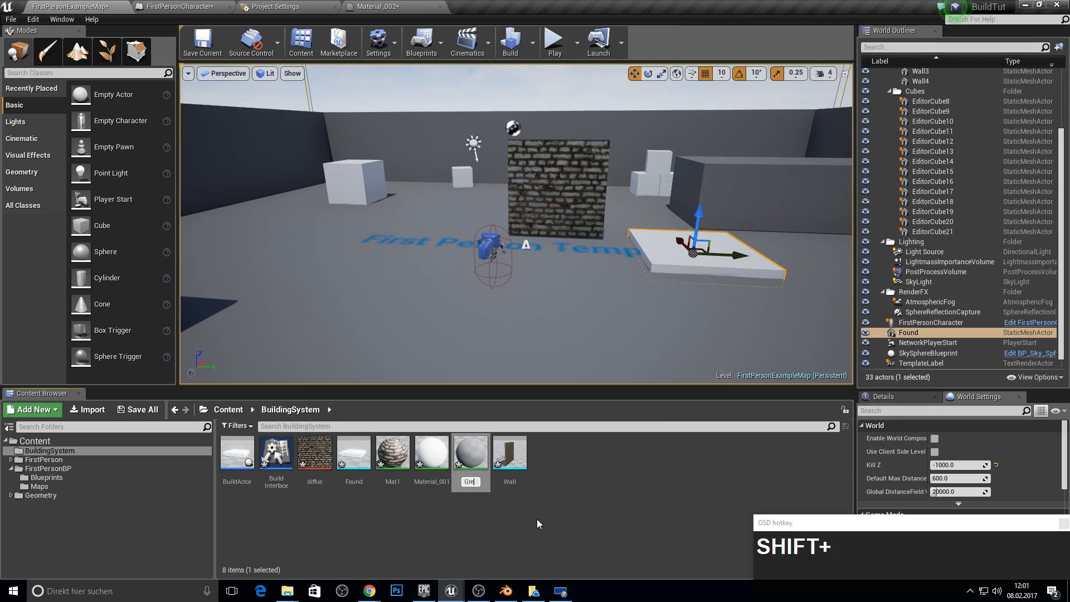
{"action": "type", "text": "Ghost"}
{"action": "key", "text": "Return"}
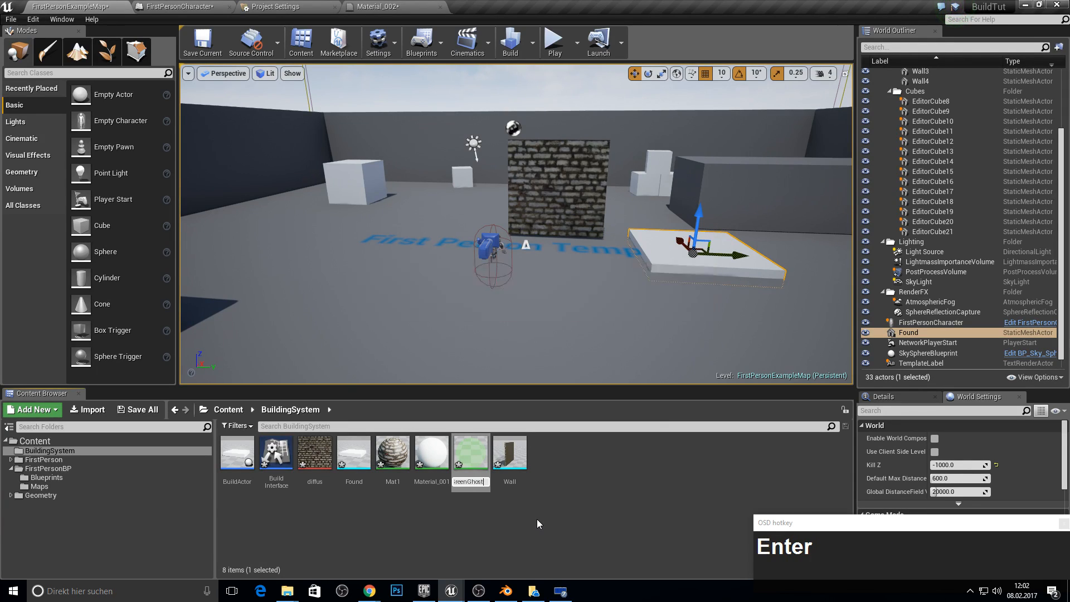
{"action": "left_click", "coordinate": [451, 522]}
Step: Check the renamed material's editor and return to the Set Material node in FirstPersonCharacter's Spawn Ghost graph
{"action": "left_click", "coordinate": [379, 6]}
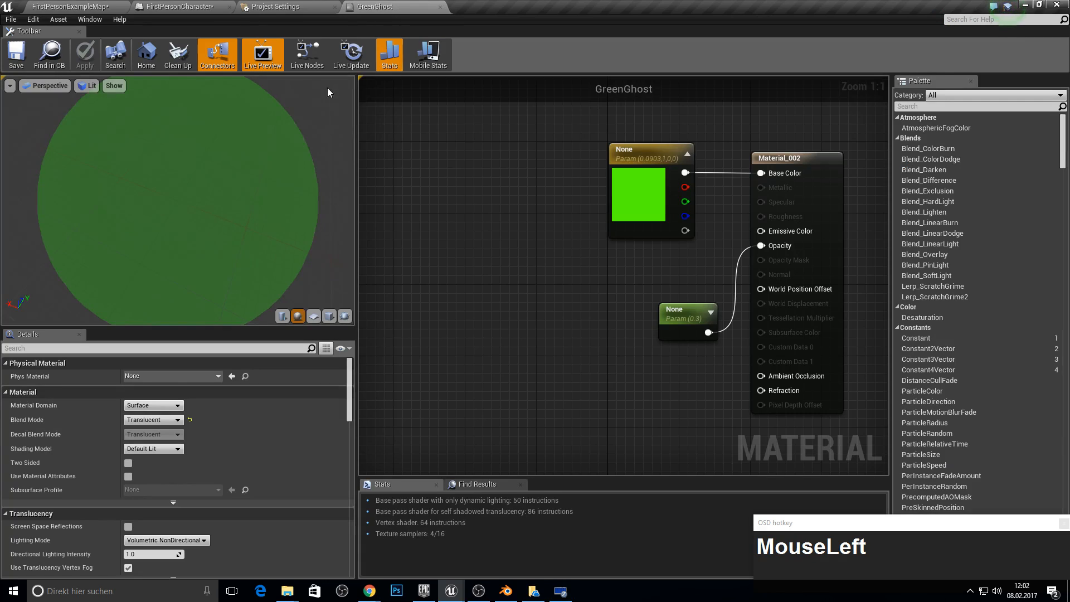
{"action": "left_click", "coordinate": [261, 6]}
{"action": "left_click", "coordinate": [201, 6]}
{"action": "right_click_drag", "start_coordinate": [584, 316], "coordinate": [529, 312]}
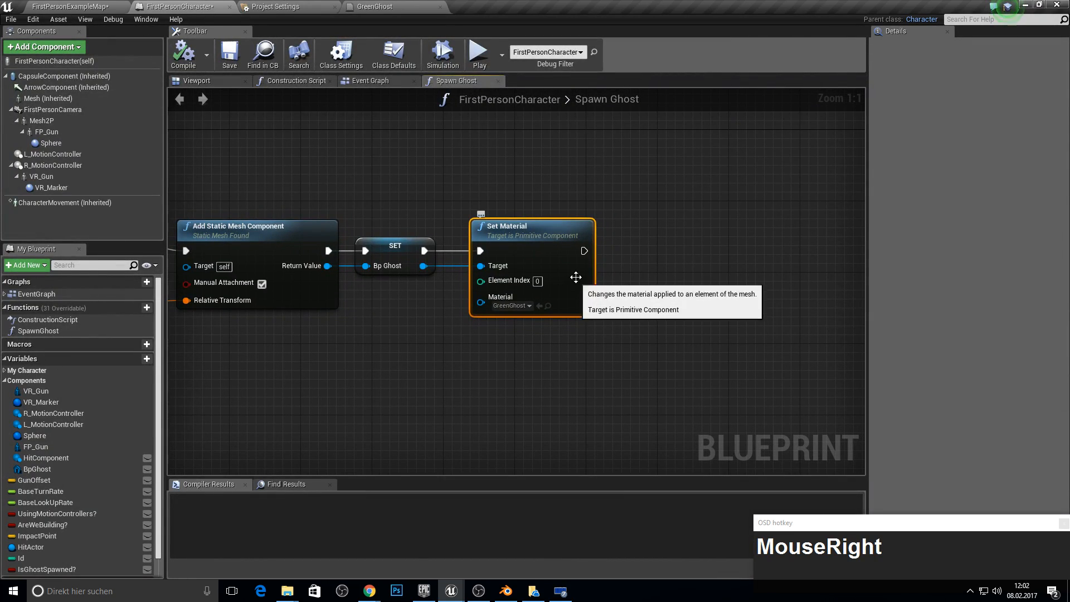
{"action": "right_click_drag", "start_coordinate": [573, 279], "coordinate": [477, 276]}
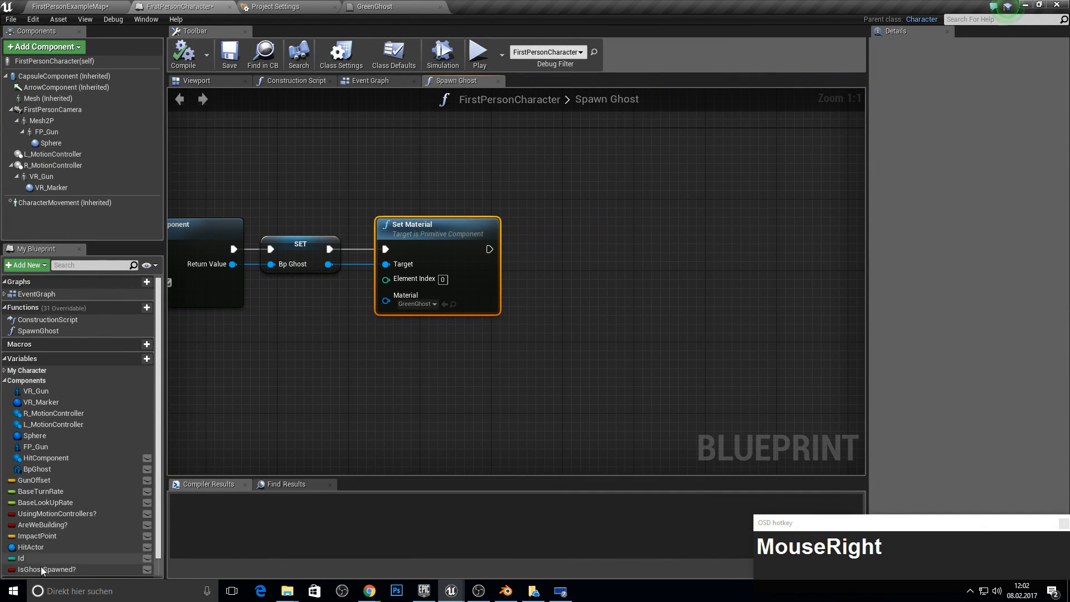
{"action": "left_click_drag", "start_coordinate": [59, 522], "coordinate": [544, 378]}
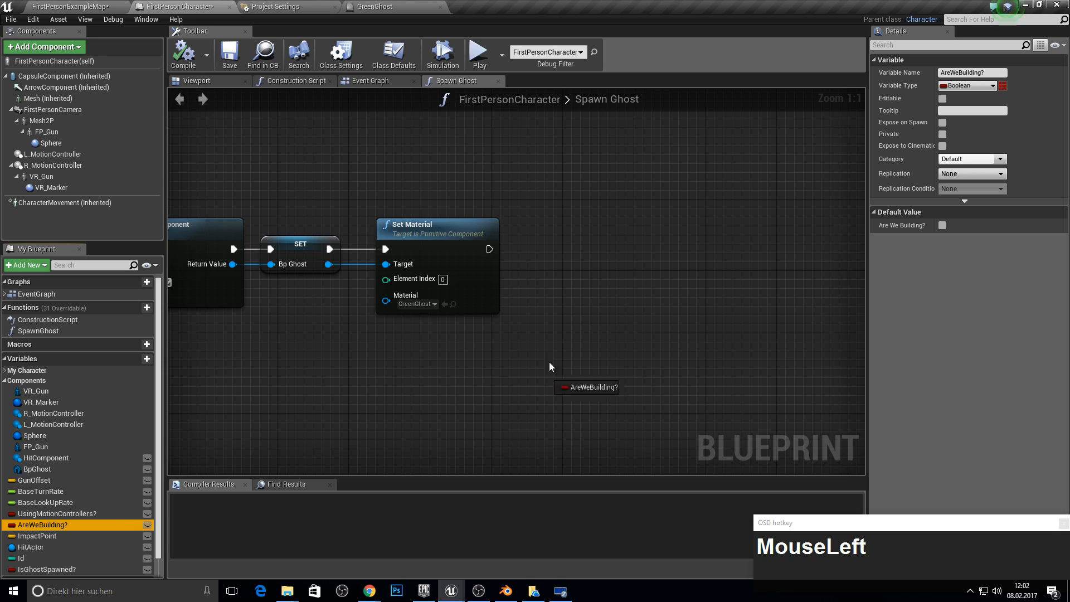
{"action": "left_click_drag", "start_coordinate": [533, 327], "coordinate": [250, 480]}
{"action": "scroll", "coordinate": [250, 479], "scroll_direction": "down", "scroll_amount": 1}
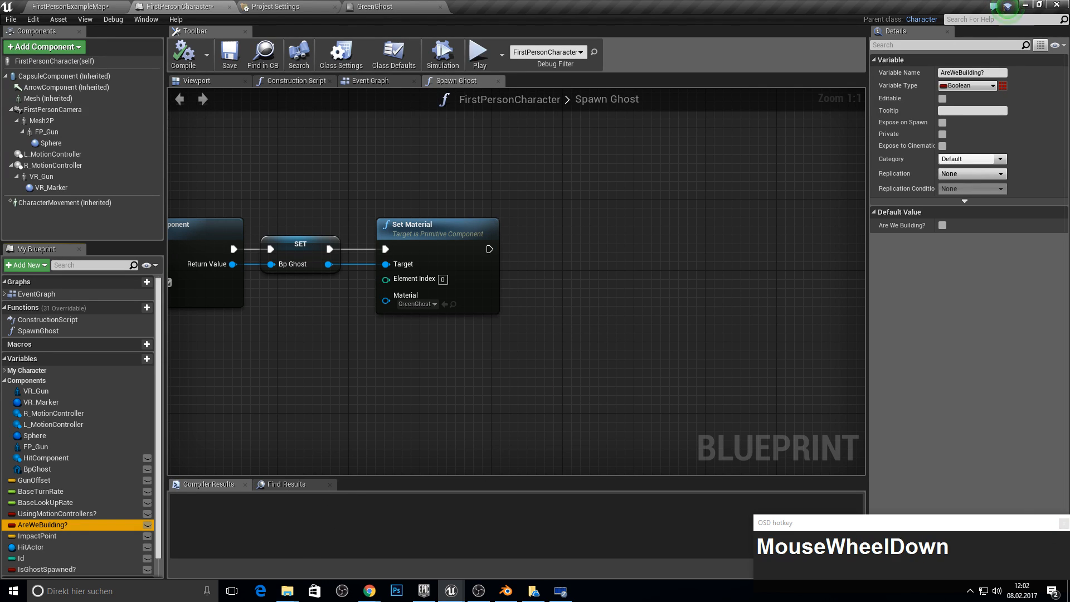
{"action": "right_click_drag", "start_coordinate": [564, 278], "coordinate": [510, 280]}
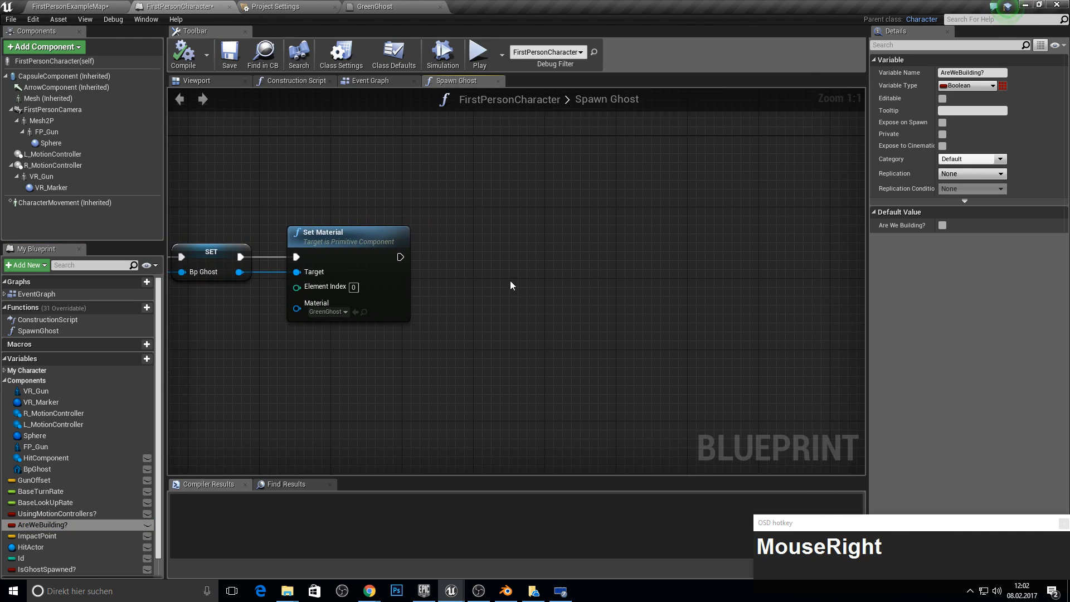
{"action": "key", "text": "F10"}
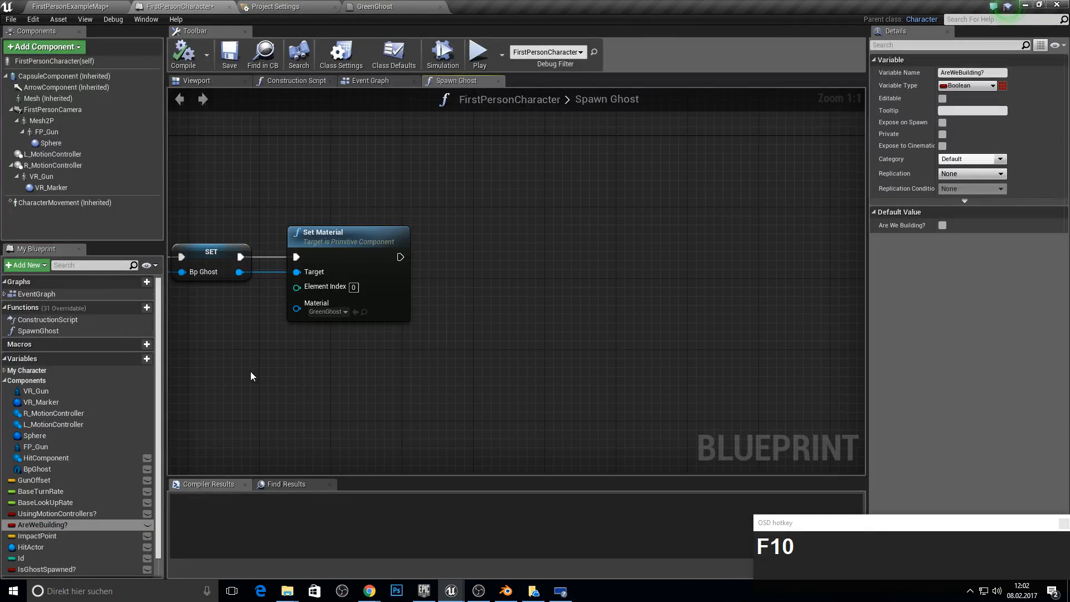
Step: Create a Boolean variable named AreWeAbleToBuild? in the FirstPersonCharacter blueprint
{"action": "left_click", "coordinate": [144, 359]}
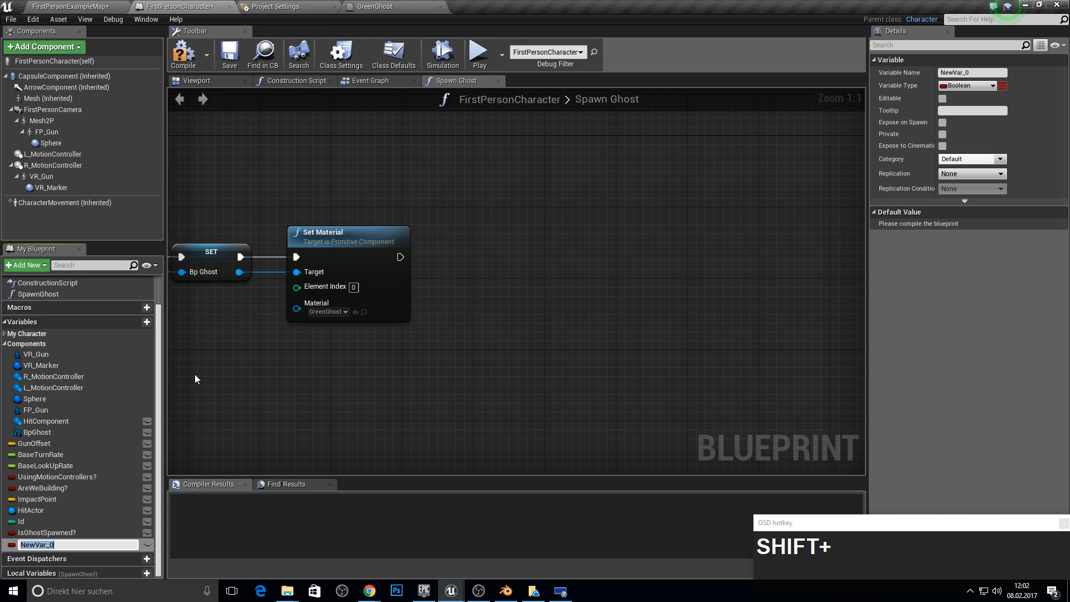
{"action": "type", "text": "Are"}
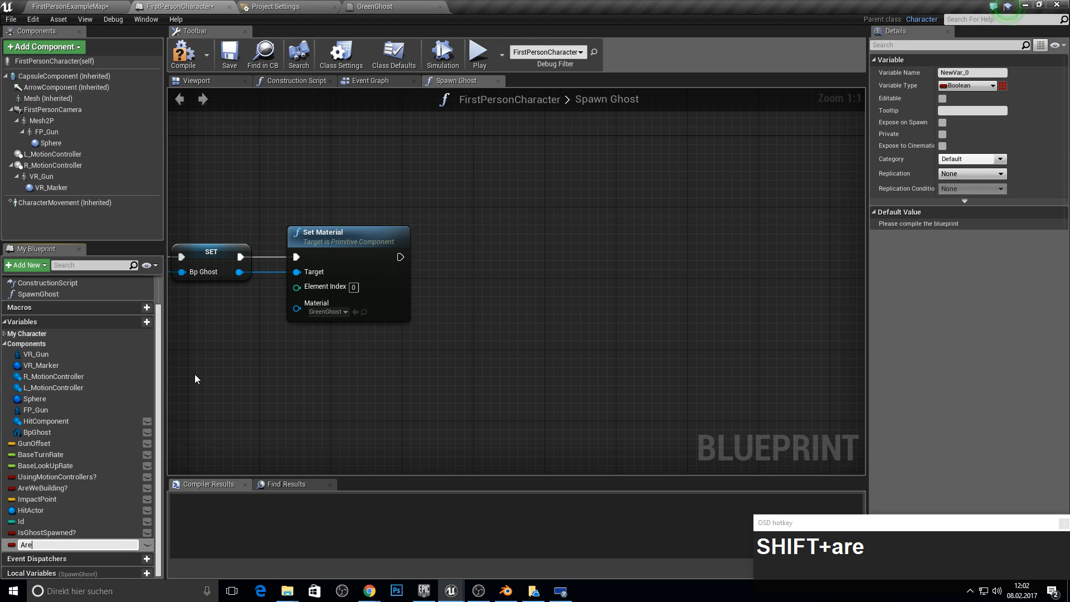
{"action": "type", "text": "WeAbleToBuild?"}
{"action": "key", "text": "Return"}
Step: Add a setter for AreWeAbleToBuild? after the Set Material node and set its value to true
{"action": "left_click_drag", "start_coordinate": [93, 543], "coordinate": [639, 257]}
{"action": "left_click", "coordinate": [488, 264]}
{"action": "left_click", "coordinate": [547, 273]}
Step: Add a Return Node after the AreWeAbleToBuild? setter and align it with the execution line
{"action": "type", "text": "retun"}
{"action": "key", "text": "BackSpace"}
{"action": "key", "text": "Return"}
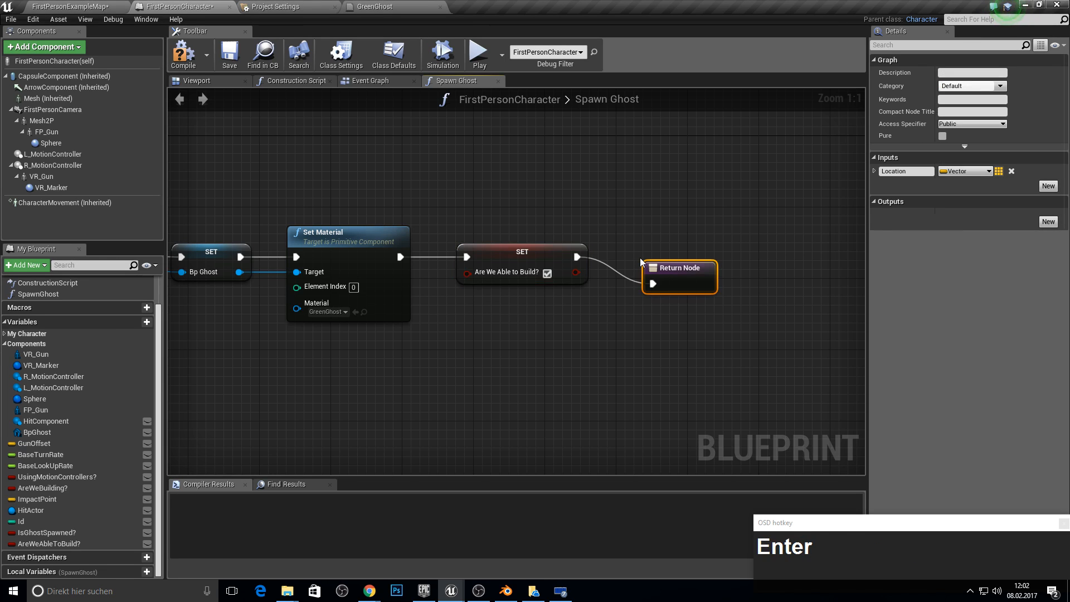
{"action": "left_click_drag", "start_coordinate": [683, 272], "coordinate": [657, 245]}
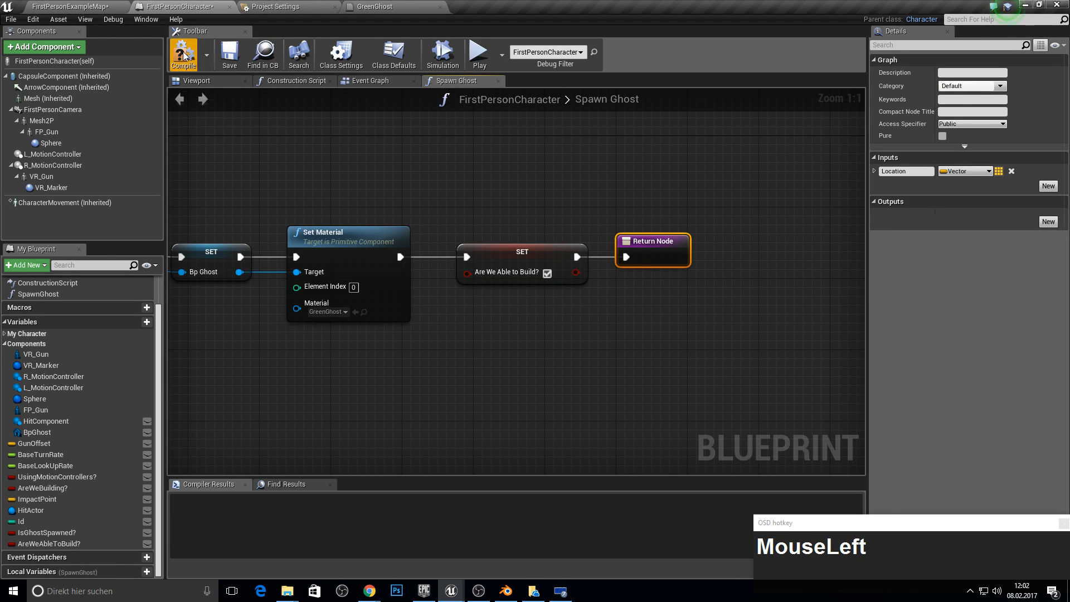
Step: Review the Spawn Ghost call in the Event Graph and play-test the level, walking forward and activating build mode to spawn the foundation ghost
{"action": "left_click", "coordinate": [385, 84]}
{"action": "right_click_drag", "start_coordinate": [616, 223], "coordinate": [550, 215]}
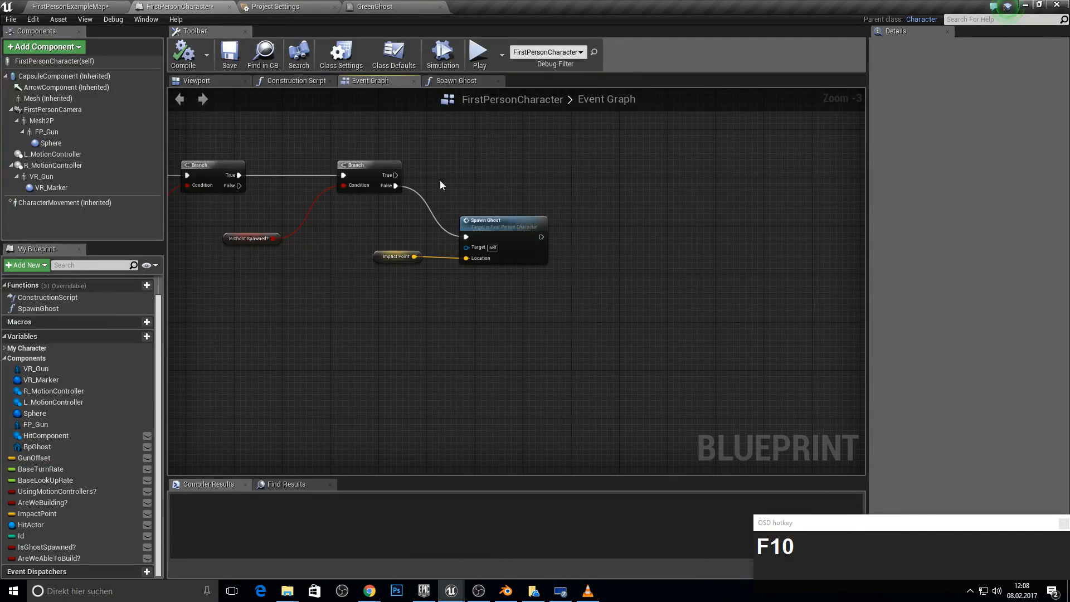
{"action": "right_click_drag", "start_coordinate": [378, 160], "coordinate": [504, 229]}
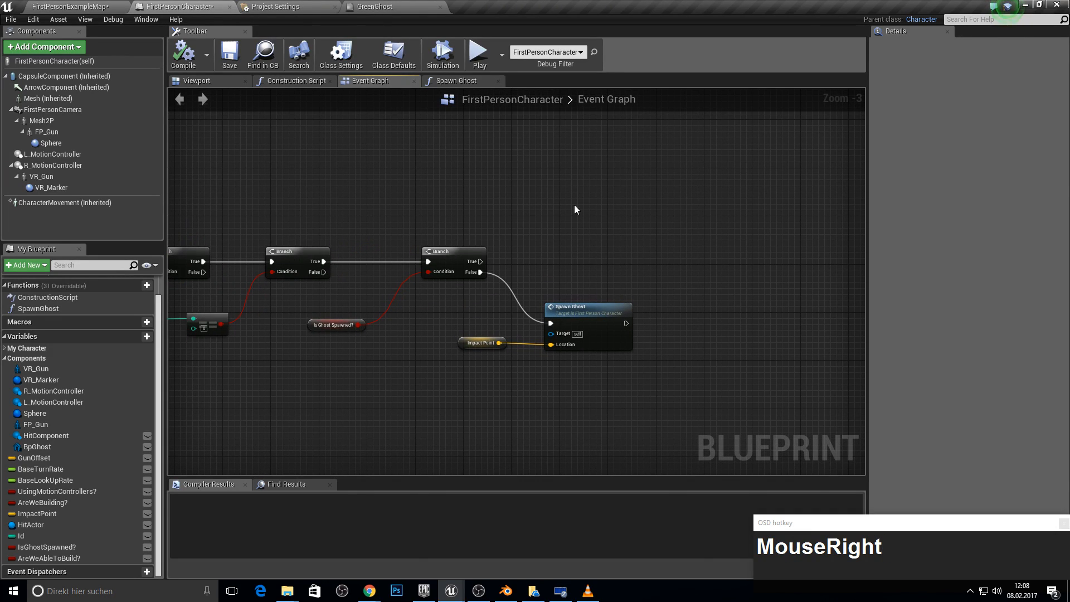
{"action": "left_click", "coordinate": [480, 53]}
{"action": "key", "text": "w"}
{"action": "key", "text": "a"}
{"action": "key", "text": "w"}
{"action": "key", "text": "f"}
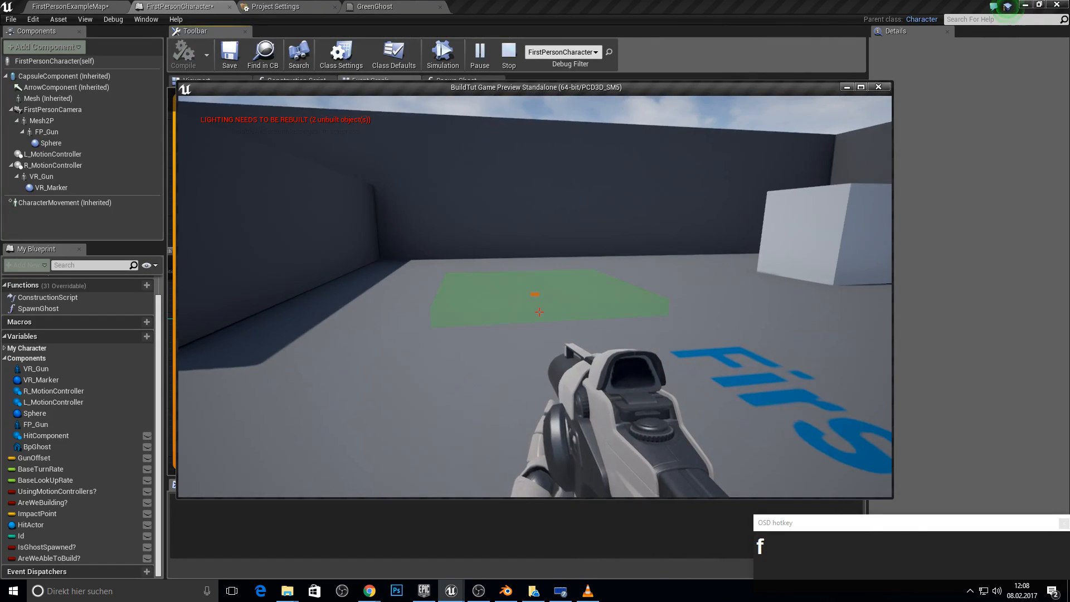
Step: Test the ghost by moving around the running game and triggering build mode repeatedly, and end the play session
{"action": "key", "text": "s"}
{"action": "key", "text": "a"}
{"action": "key", "text": "f"}
{"action": "key", "text": "f"}
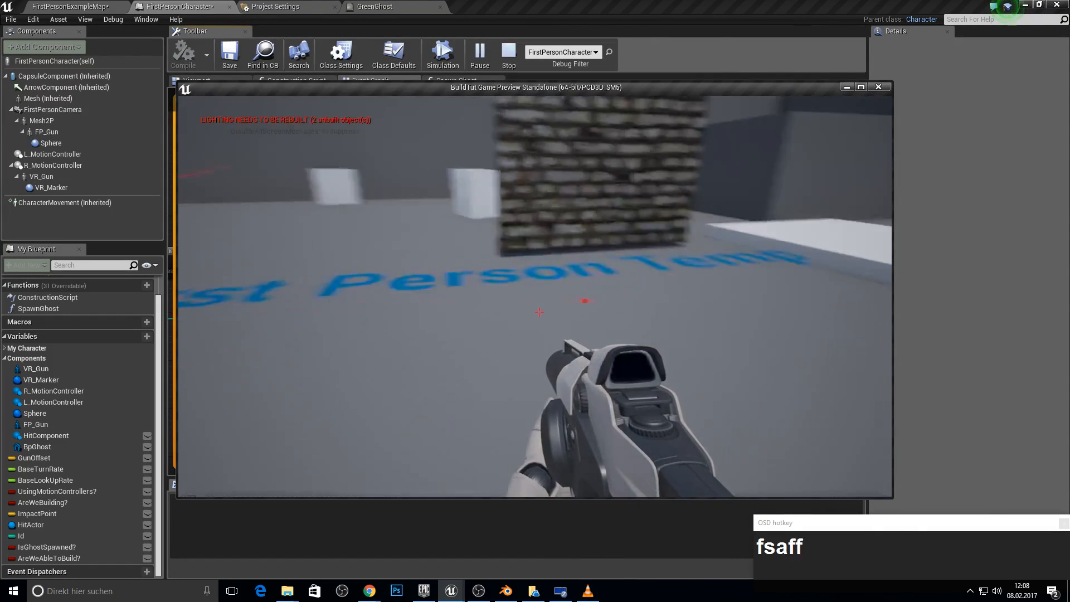
{"action": "key", "text": "f"}
{"action": "key", "text": "f"}
{"action": "key", "text": "a"}
{"action": "key", "text": "f"}
{"action": "key", "text": "w"}
{"action": "key", "text": "f"}
{"action": "key", "text": "w"}
{"action": "key", "text": "f"}
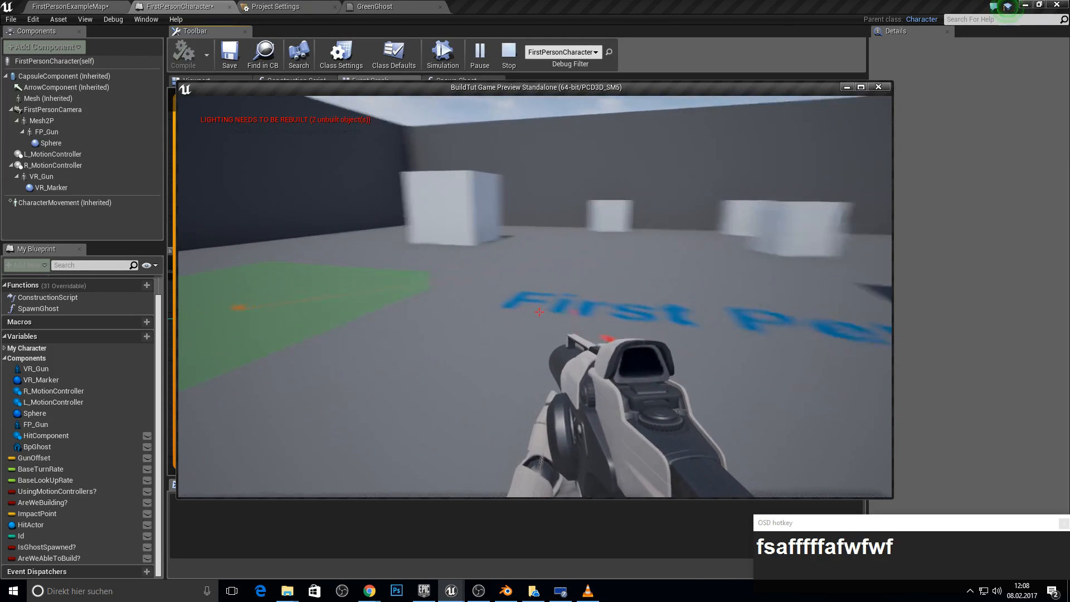
{"action": "key", "text": "f"}
{"action": "key", "text": "f"}
{"action": "key", "text": "f"}
{"action": "key", "text": "f"}
{"action": "key", "text": "Escape"}
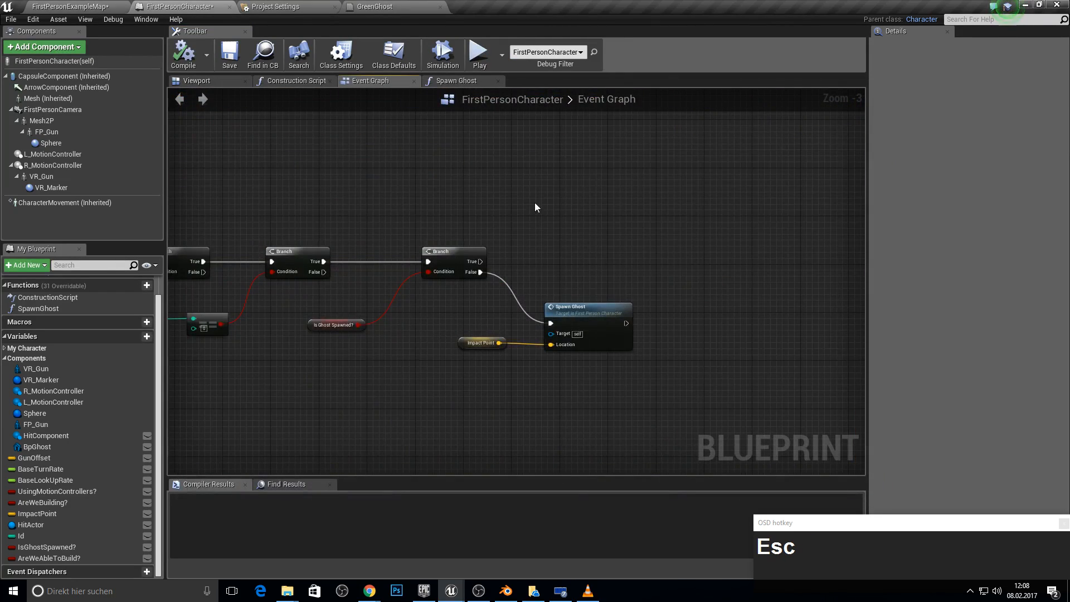
{"action": "right_click_drag", "start_coordinate": [523, 269], "coordinate": [707, 317]}
{"action": "scroll", "coordinate": [702, 251], "scroll_direction": "down", "scroll_amount": 3}
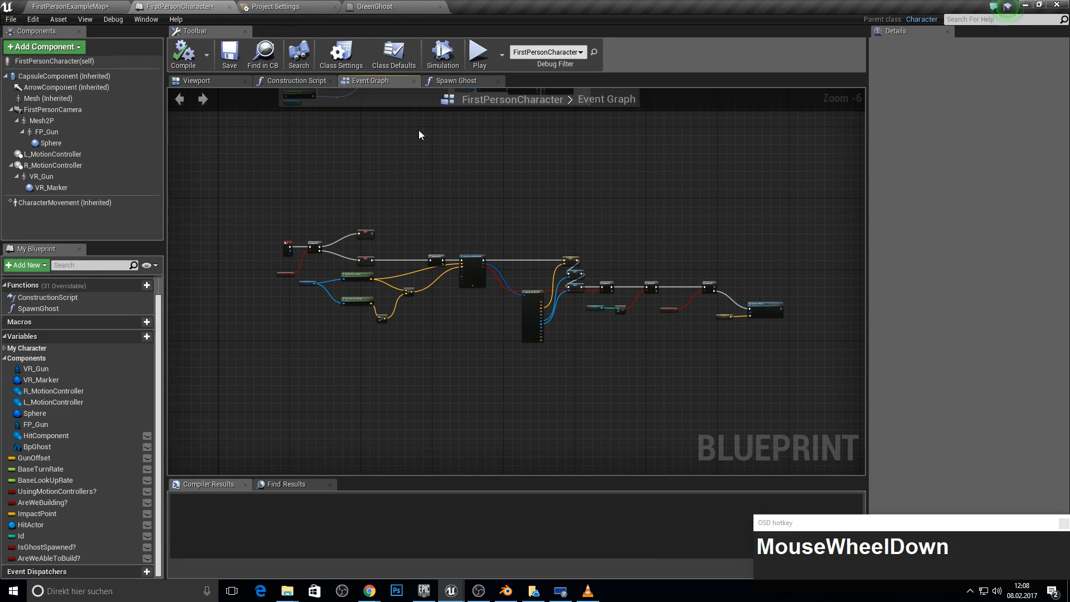
{"action": "key", "text": "F10"}
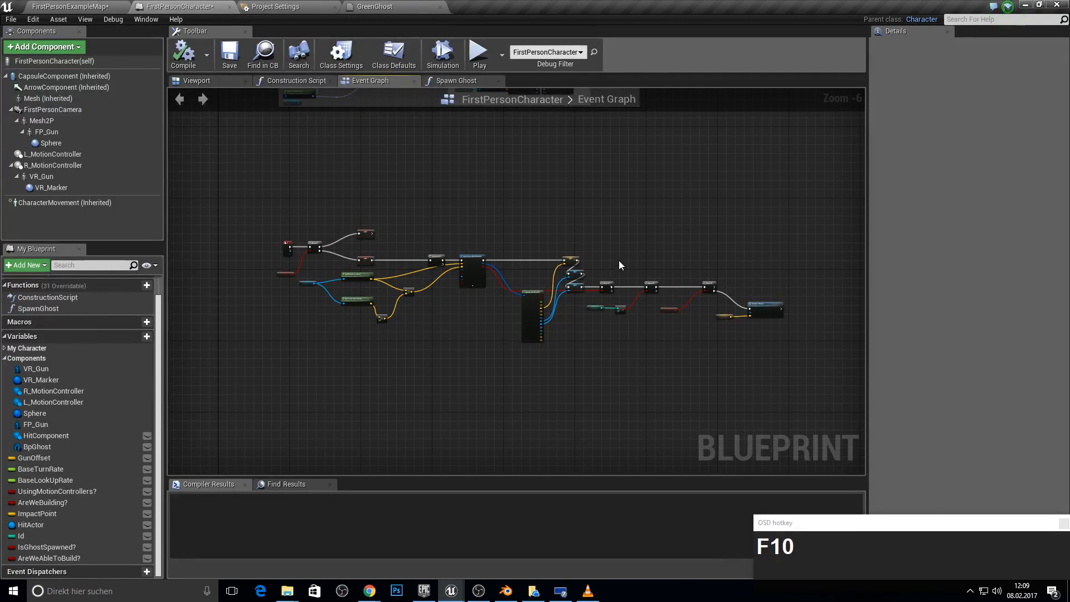